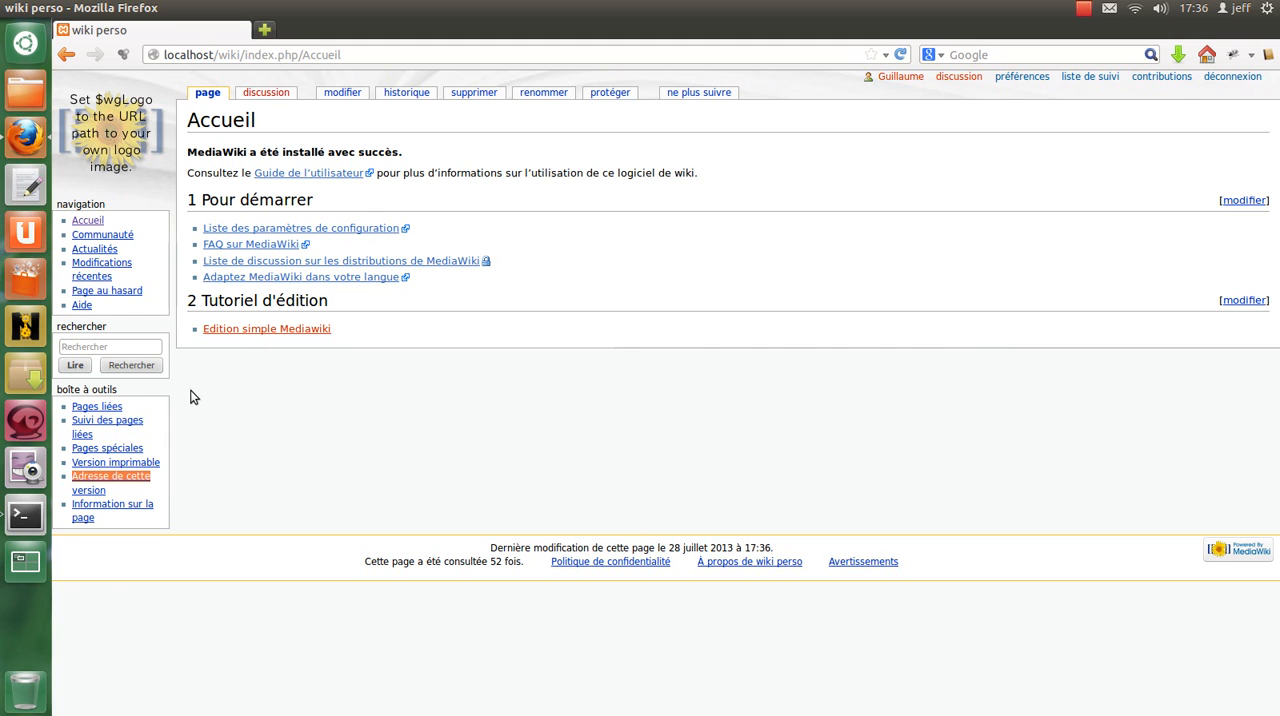
Open the missing "Edition simple Mediawiki" page for creation and enter the level-2 heading "== Edition Médiawiki simple ==".
click(255, 329)
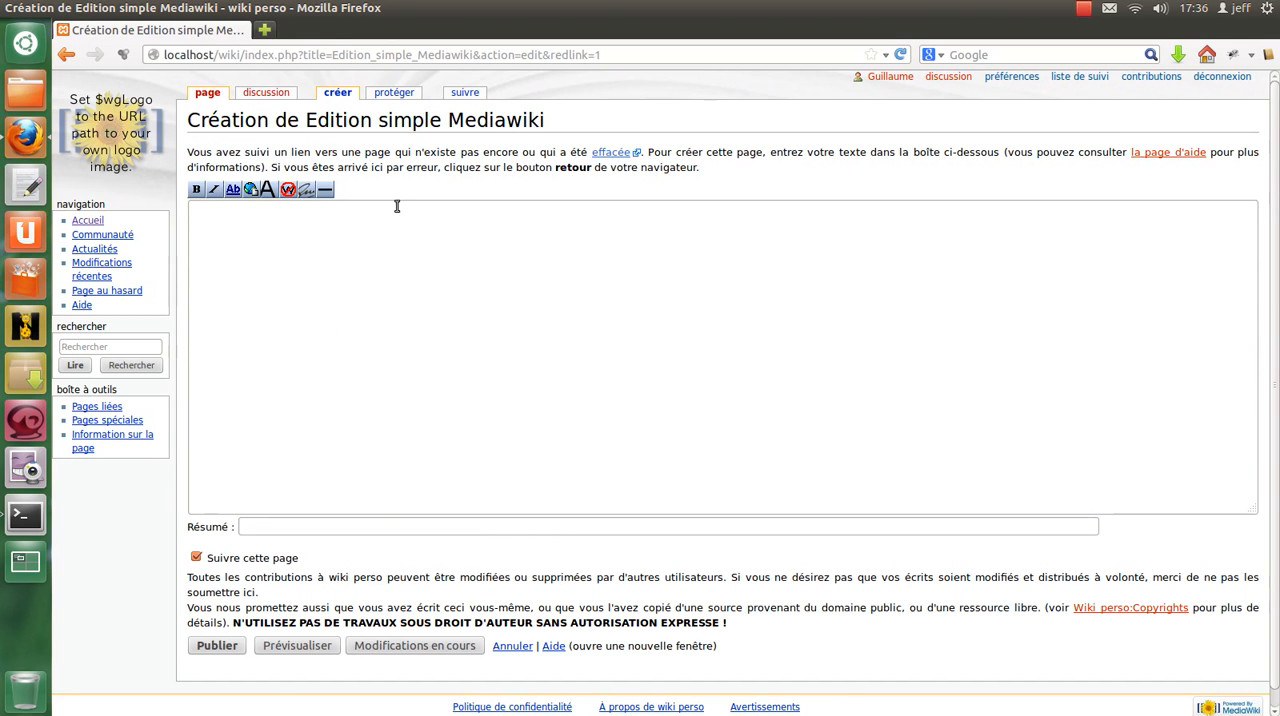
click(295, 243)
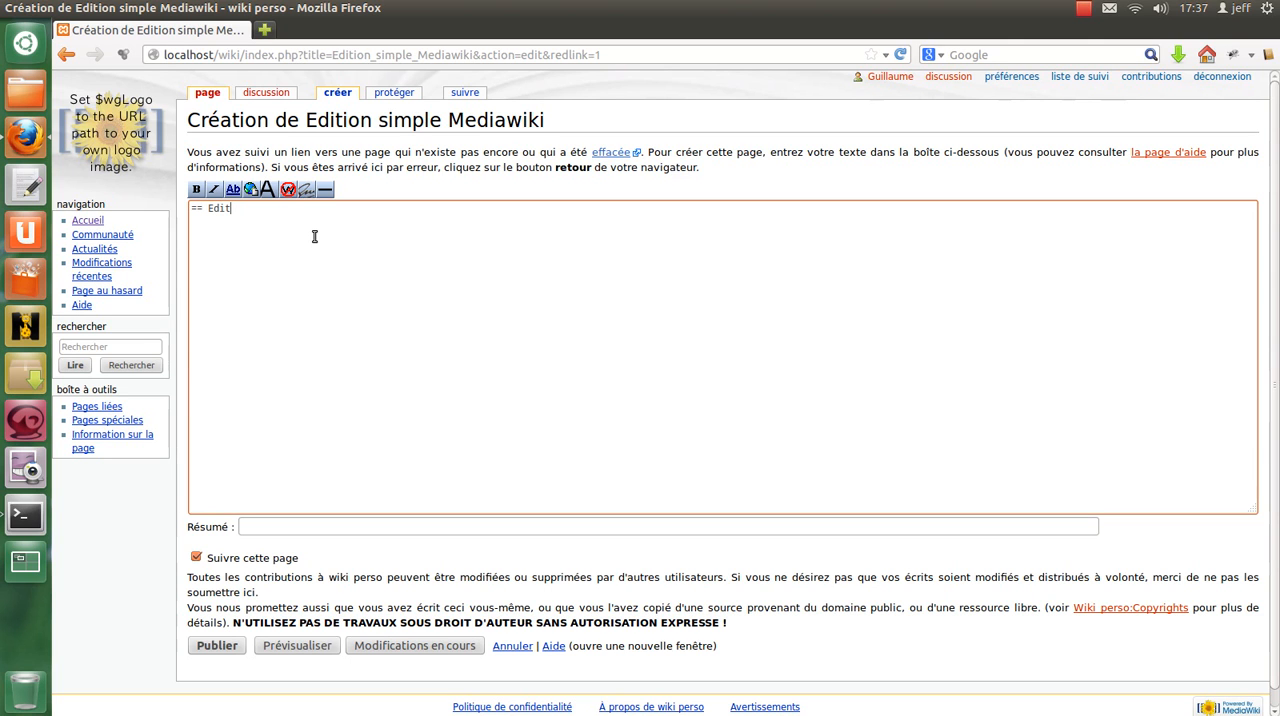
text(== Edition mediawiki)
key(ctrl+Left)
key(shift+Right)
text(M)
key(Delete)
text(é)
key(End)
text(simple ==)
Duplicate the heading below itself and turn the copy into the level-3 heading "=== Edition liste ===".
drag(390, 212, 152, 184)
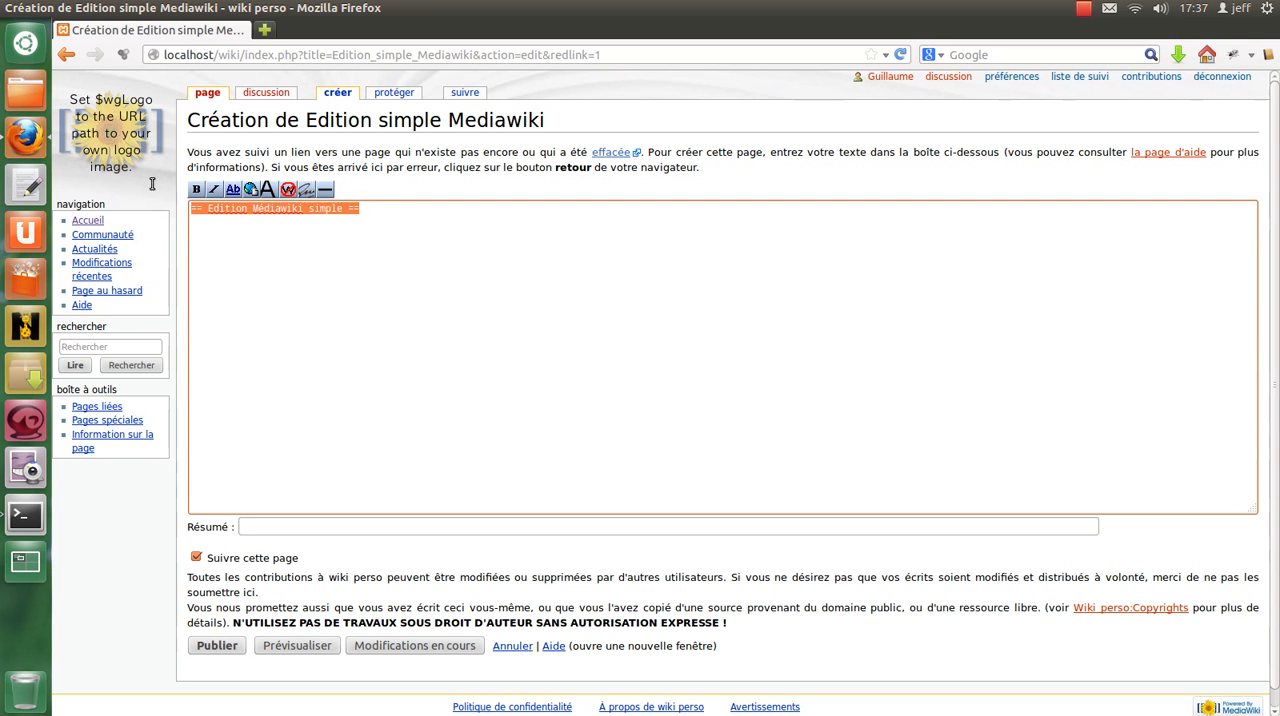
middle_click(355, 275)
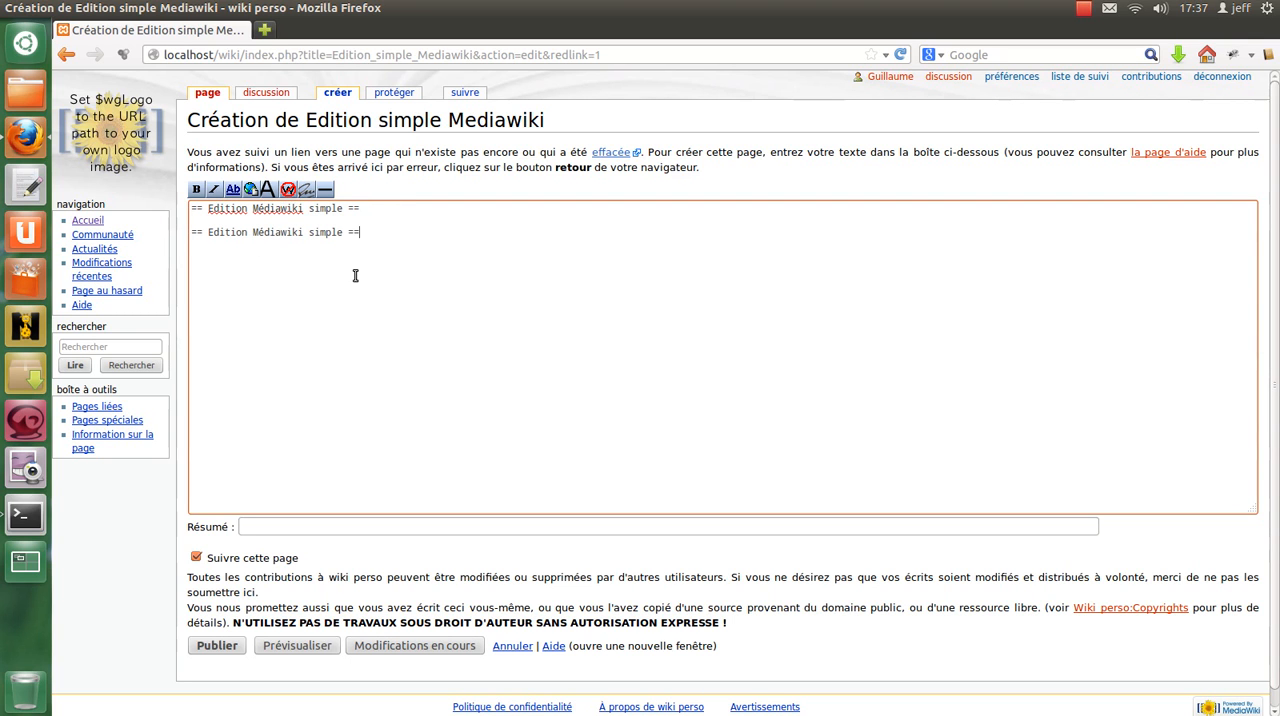
text(=)
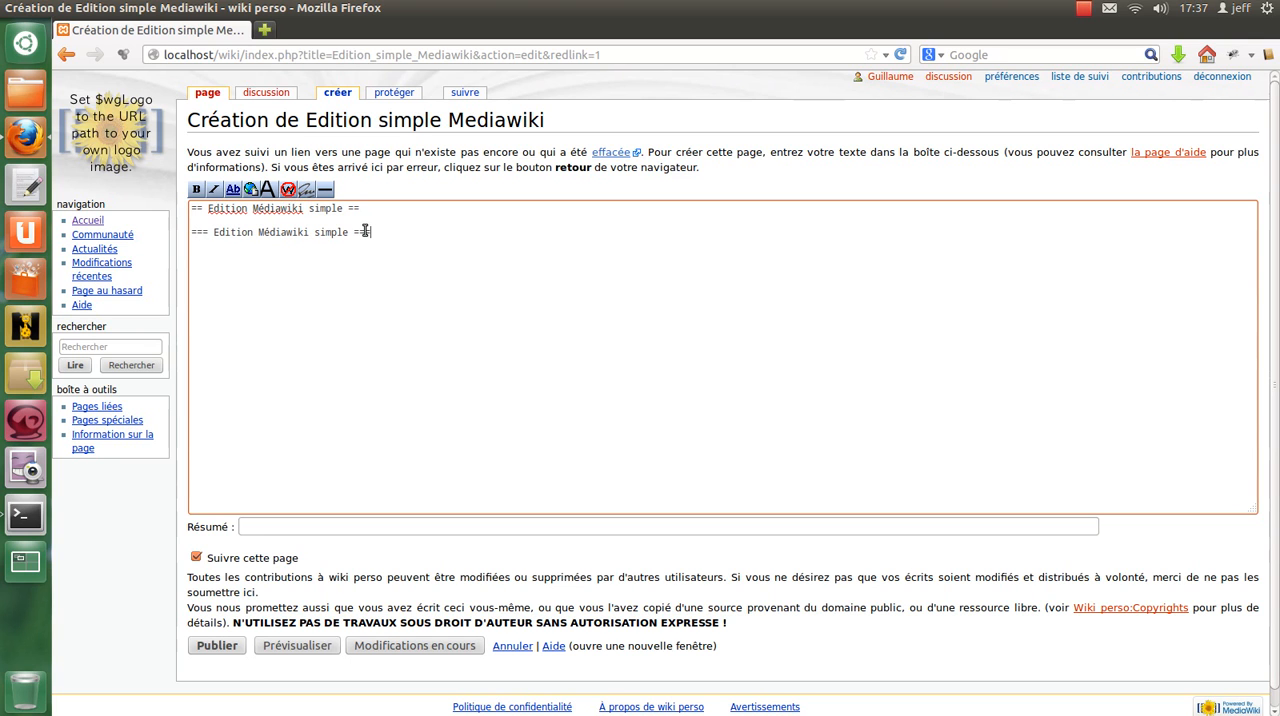
double_click(333, 232)
key(BackSpace)
key(BackSpace)
key(BackSpace)
key(BackSpace)
key(BackSpace)
key(BackSpace)
key(BackSpace)
key(BackSpace)
key(BackSpace)
key(BackSpace)
key(BackSpace)
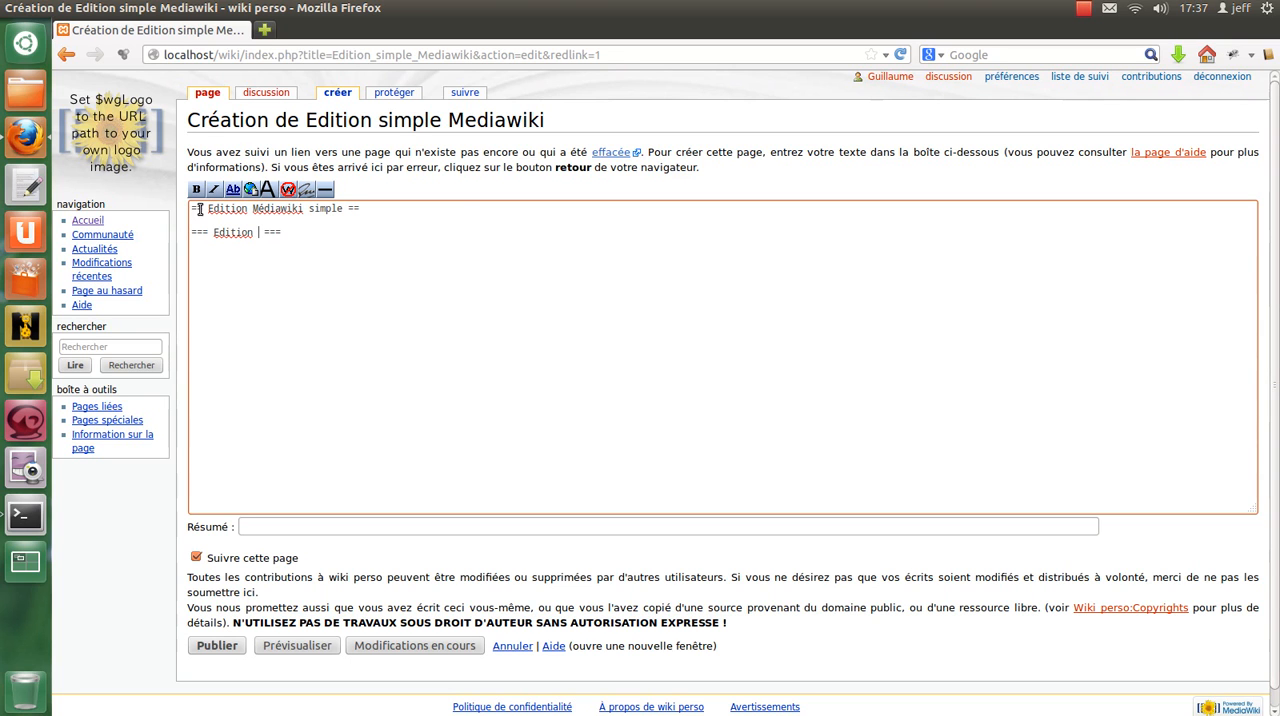
drag(208, 208, 345, 208)
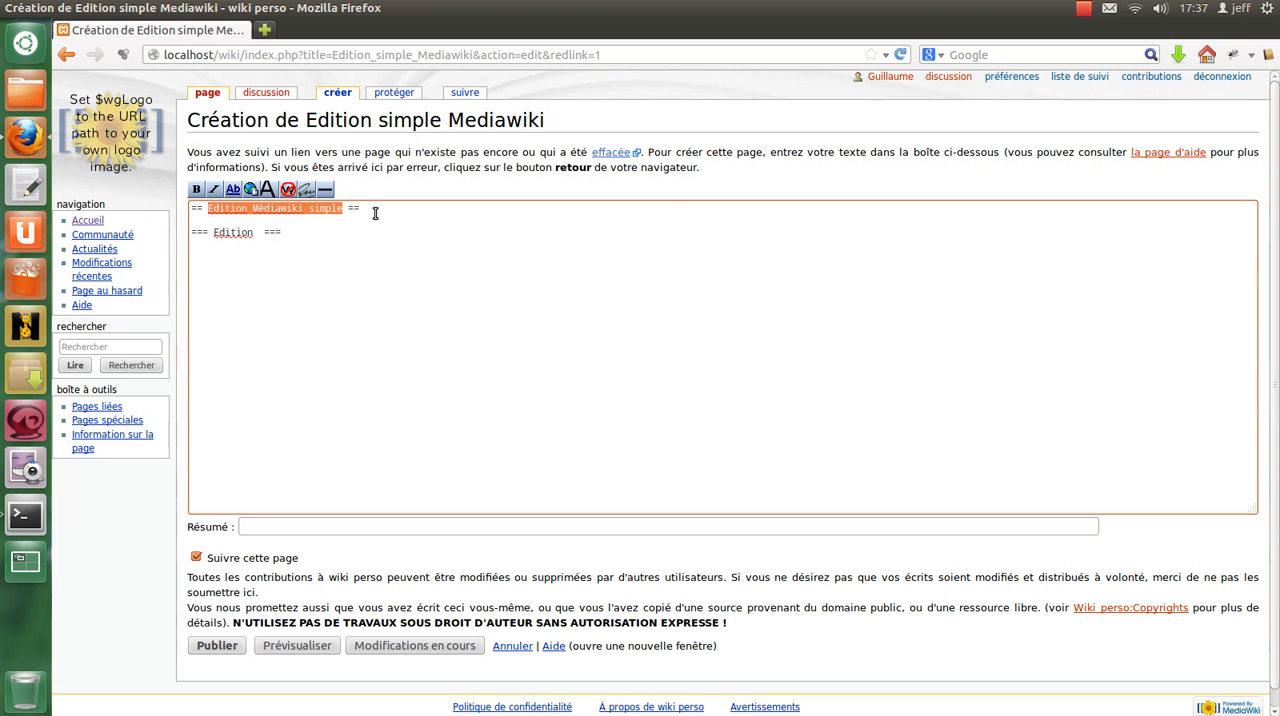
click(258, 232)
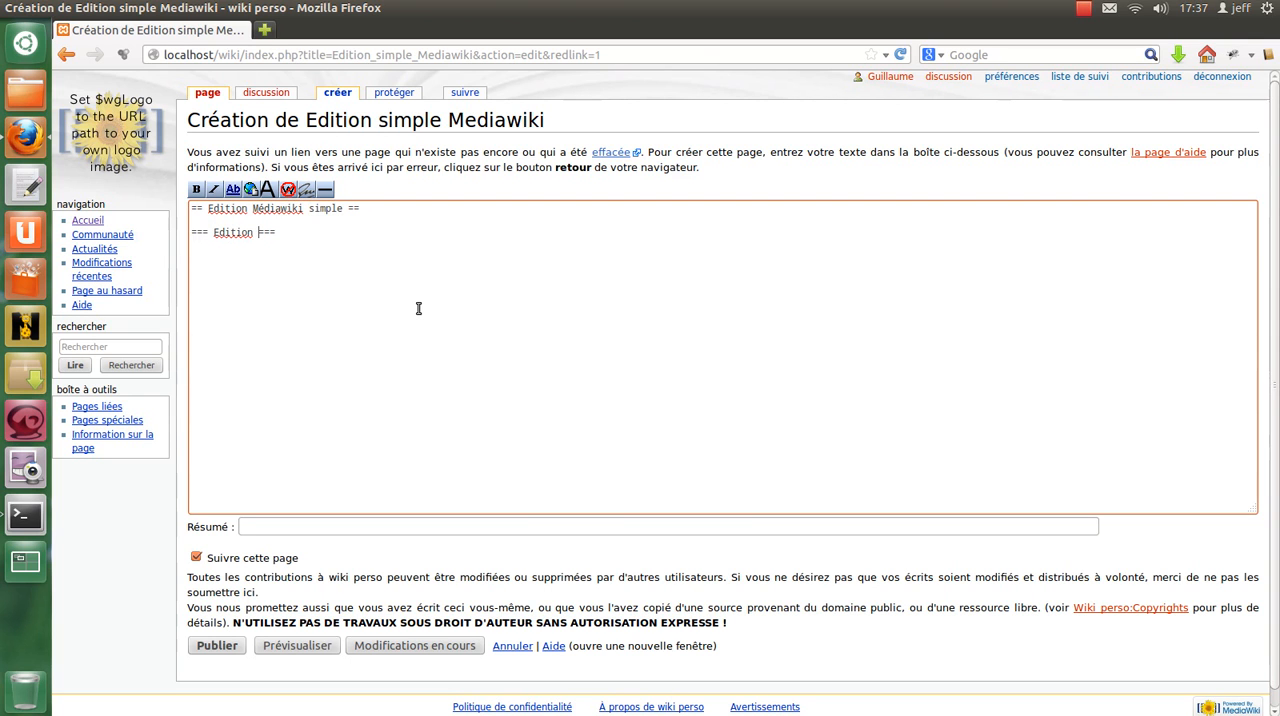
text(liste)
key(End)
Copy the "=== Edition liste ===" heading twice into the space beneath the main heading, separated by blank lines.
key(shift+Home)
key(ctrl+c)
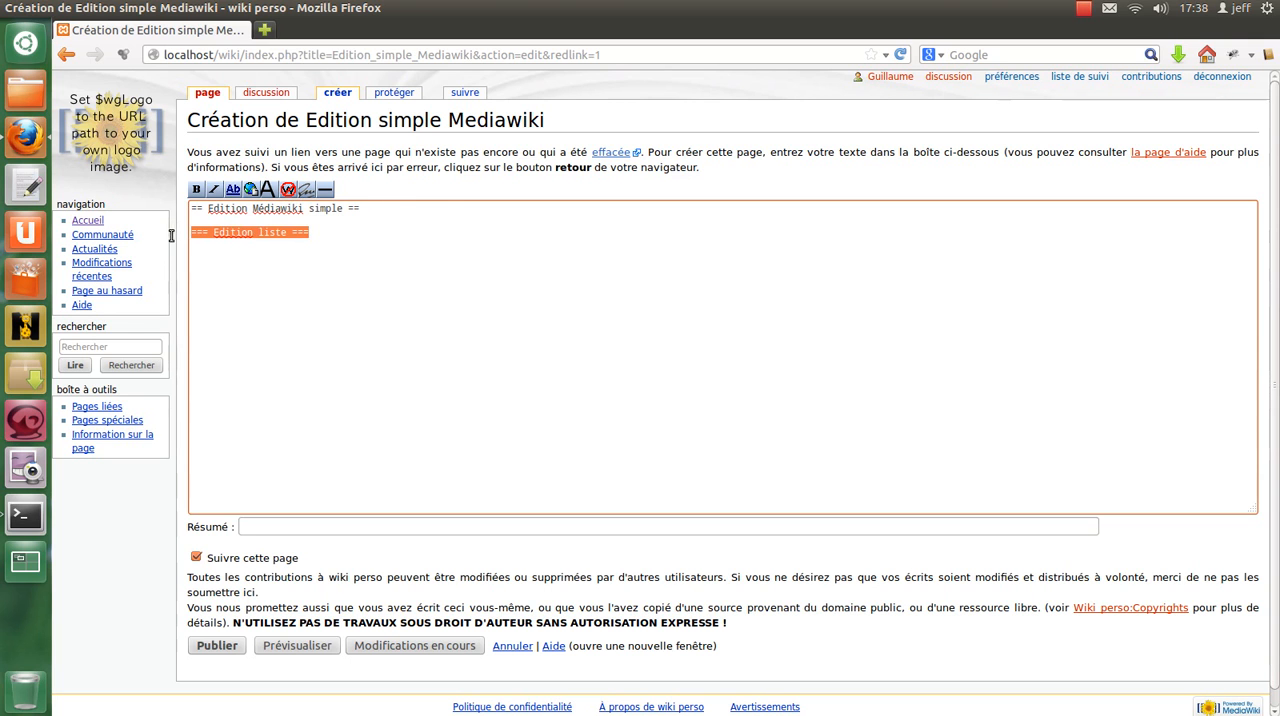
click(447, 211)
key(Return)
key(Return)
key(ctrl+v)
key(Return)
key(Return)
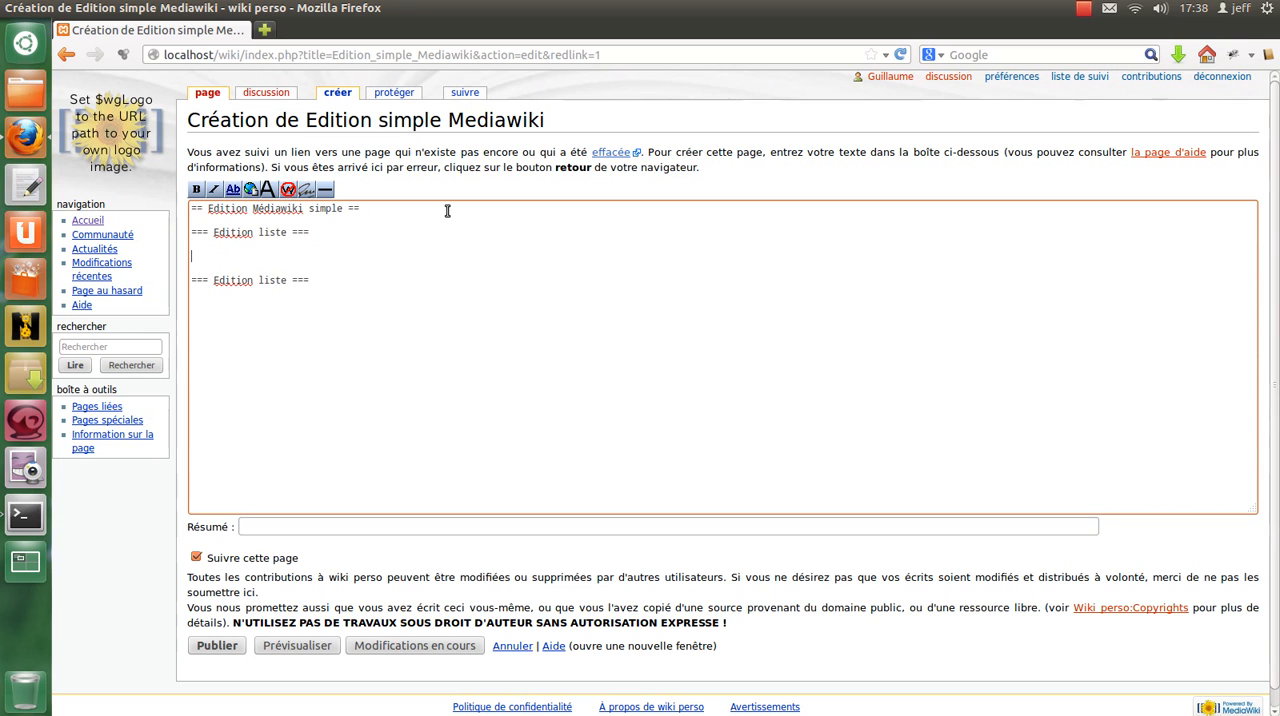
key(ctrl+v)
Rename the three level-3 headings to "Edition simple", "Edition liens" and "Edition listes".
double_click(265, 231)
text(simple)
double_click(266, 256)
text(lio)
text(n)
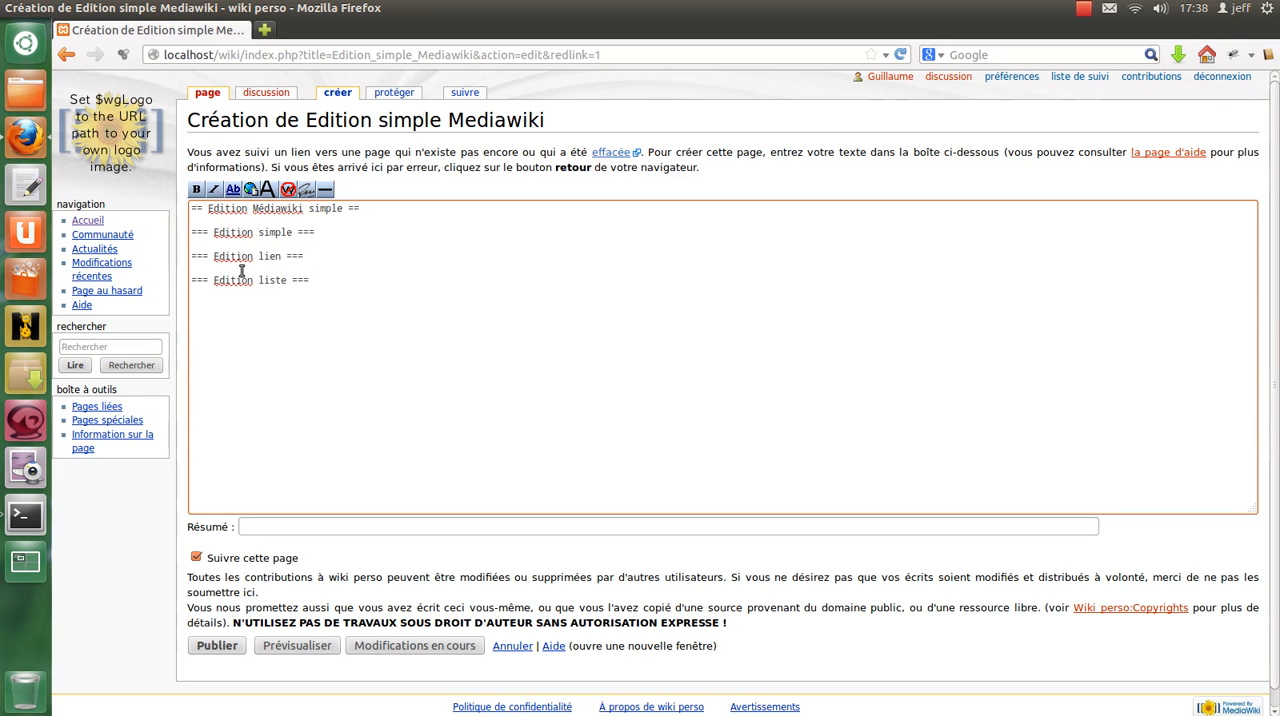
text(s)
click(287, 280)
text(s)
Add a fourth level-3 heading "=== Edition de tableaux ===" below the "Edition listes" heading.
drag(342, 284, 191, 266)
key(ctrl+c)
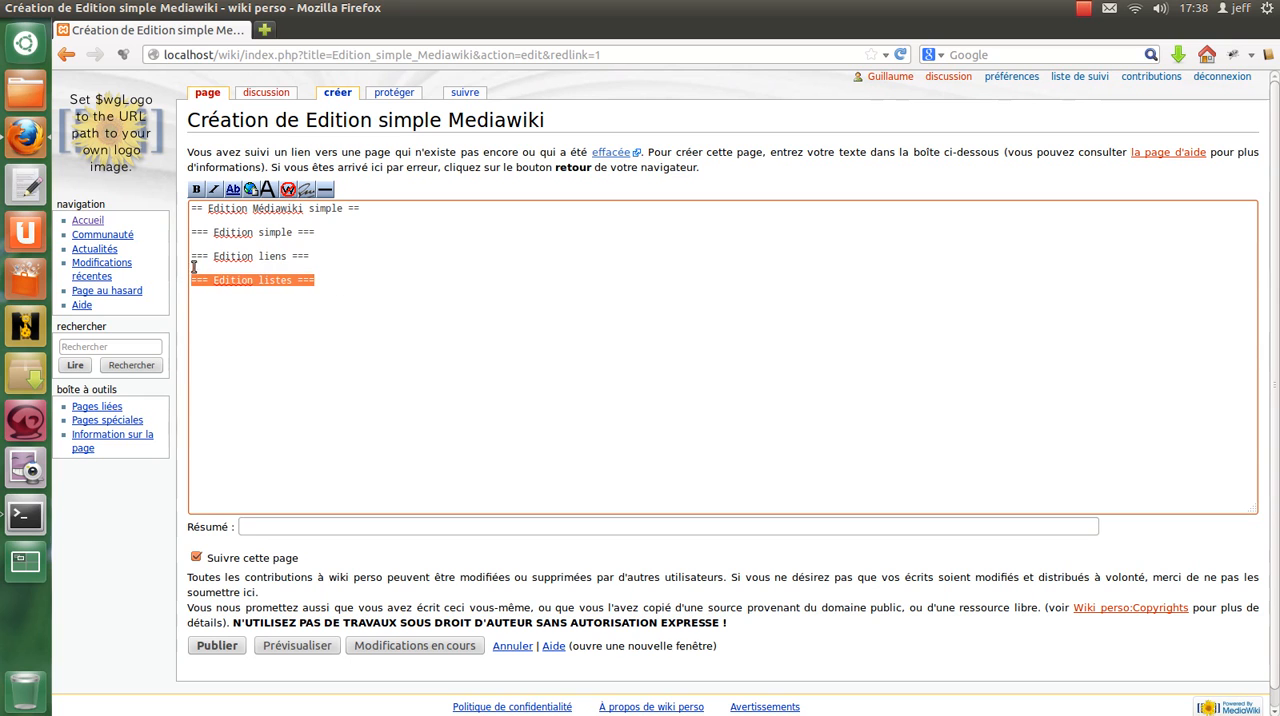
click(407, 291)
key(ctrl+v)
key(ctrl+shift+Right)
text(de tablea)
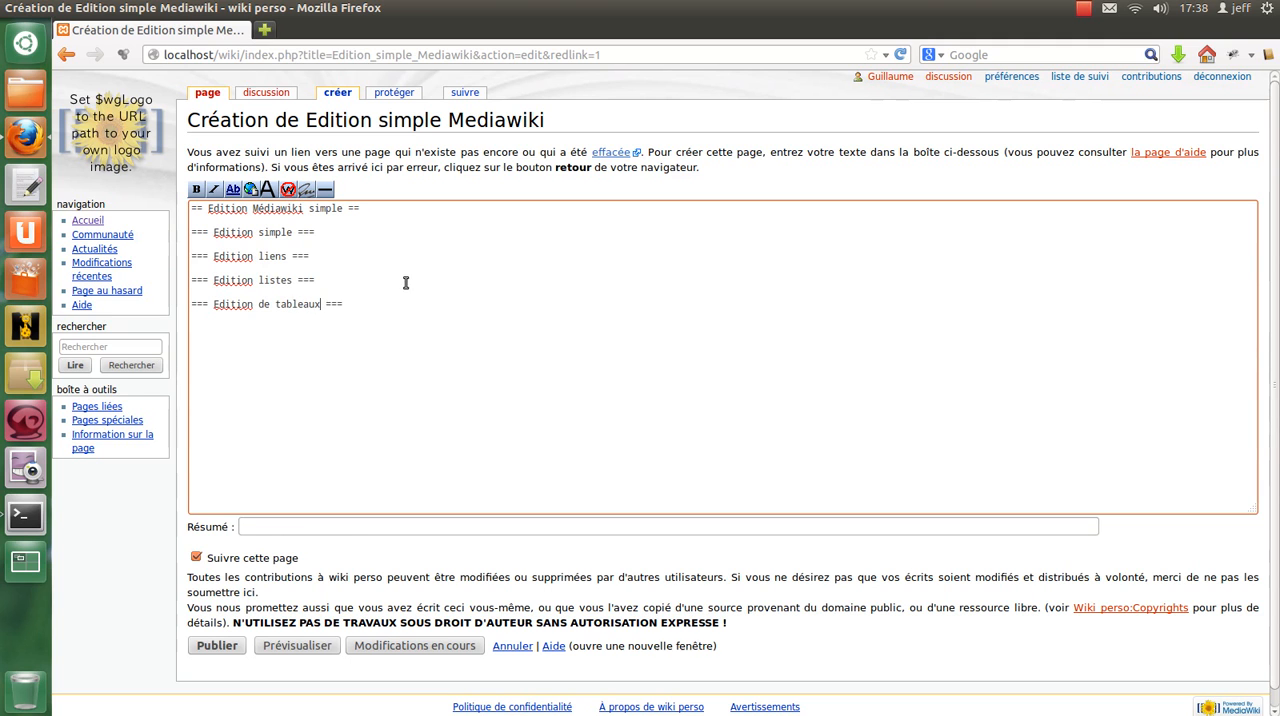
click(353, 231)
key(Return)
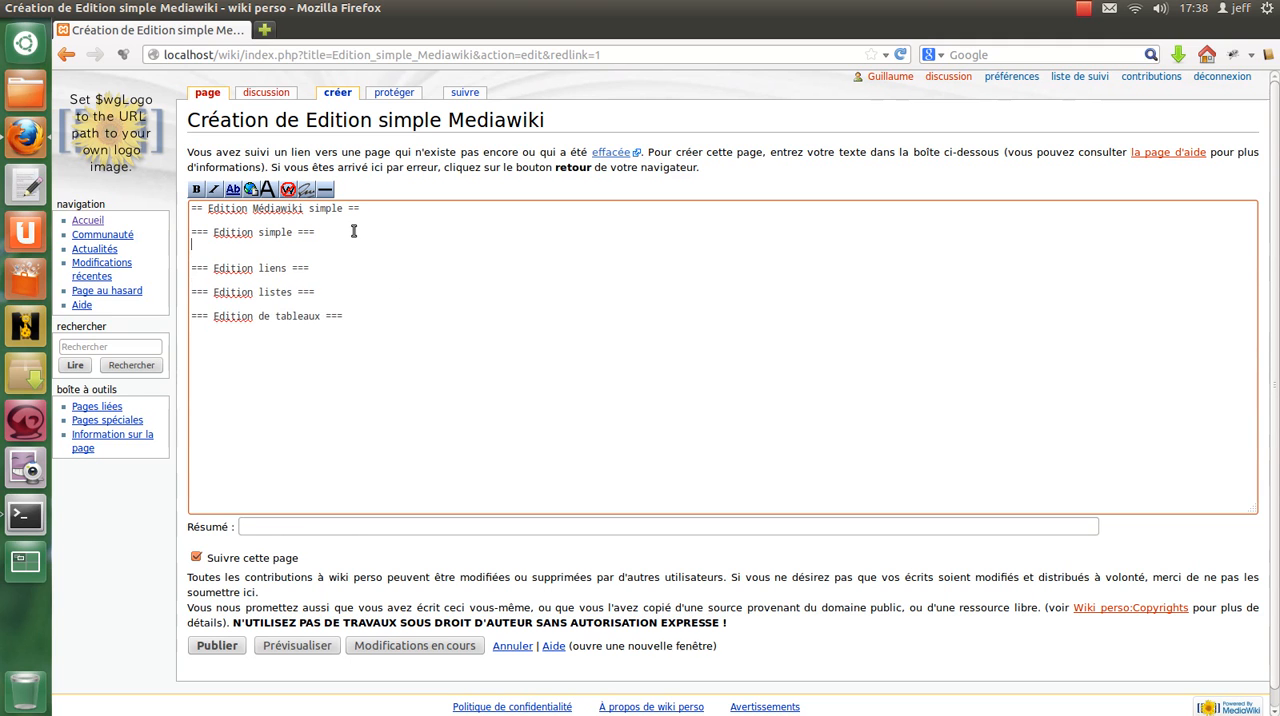
key(BackSpace)
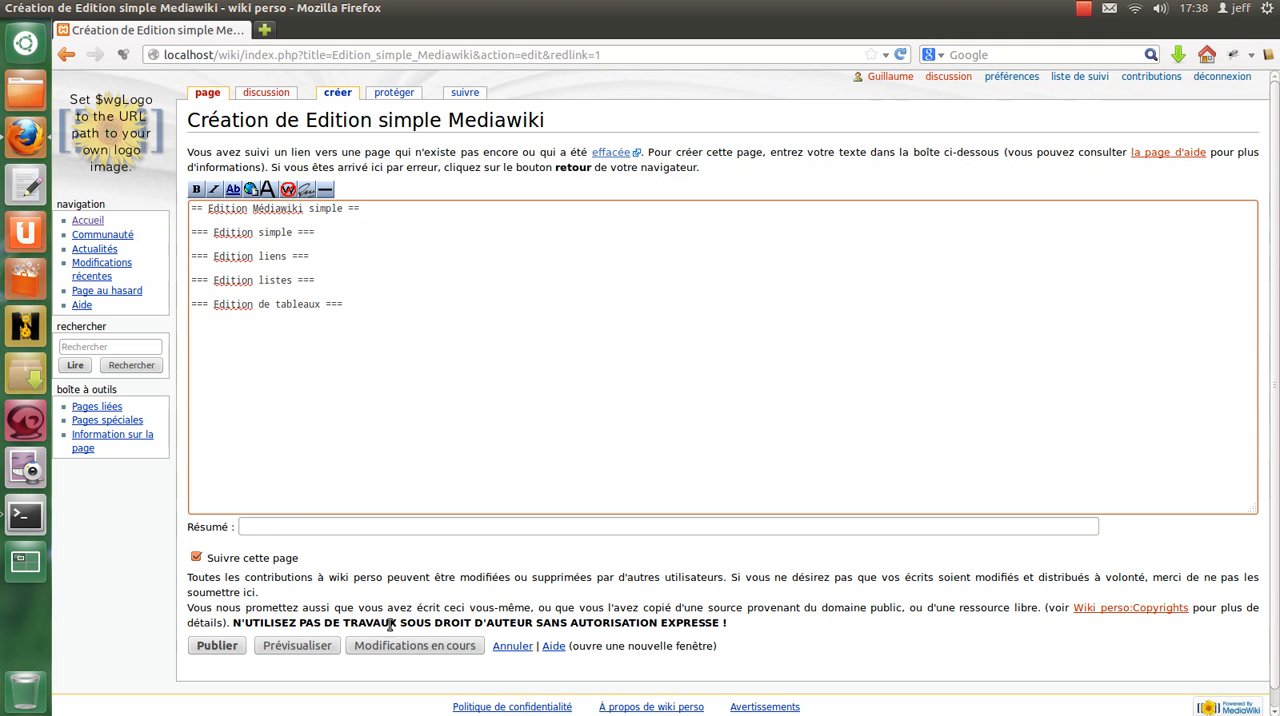
Preview the page and examine the generated table of contents and the level-3 headings.
click(325, 646)
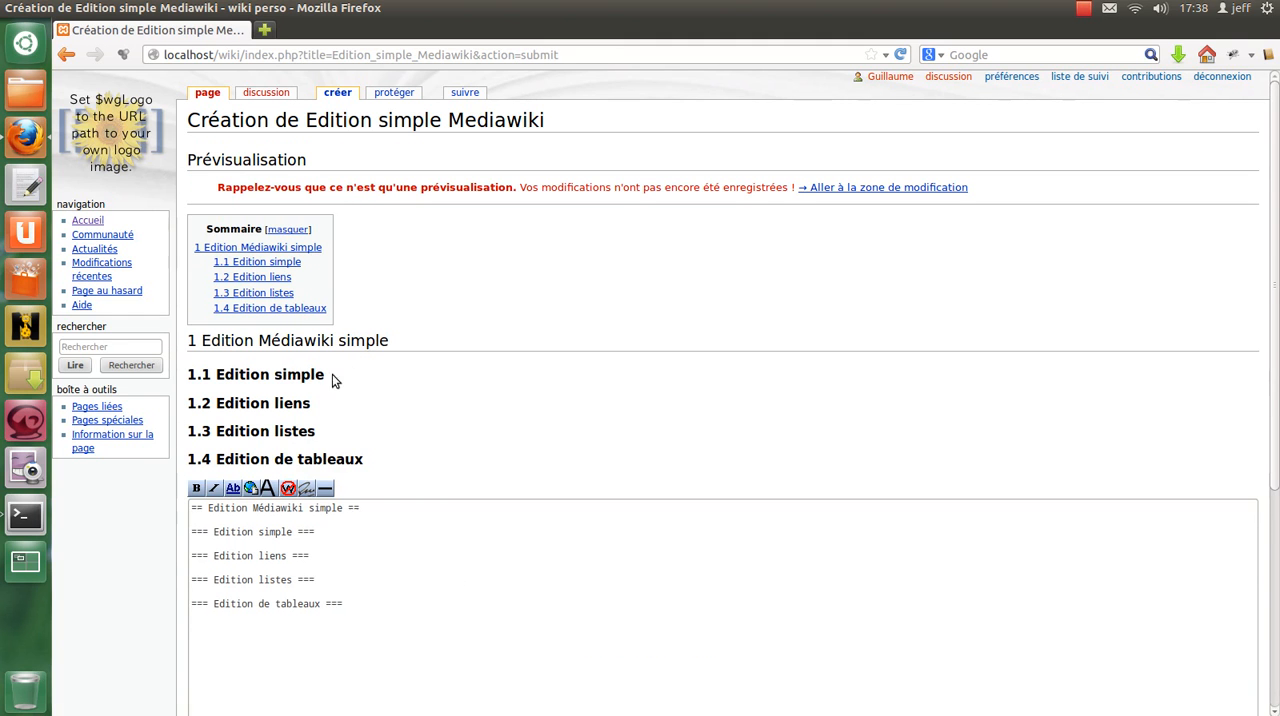
double_click(208, 229)
drag(325, 244, 332, 325)
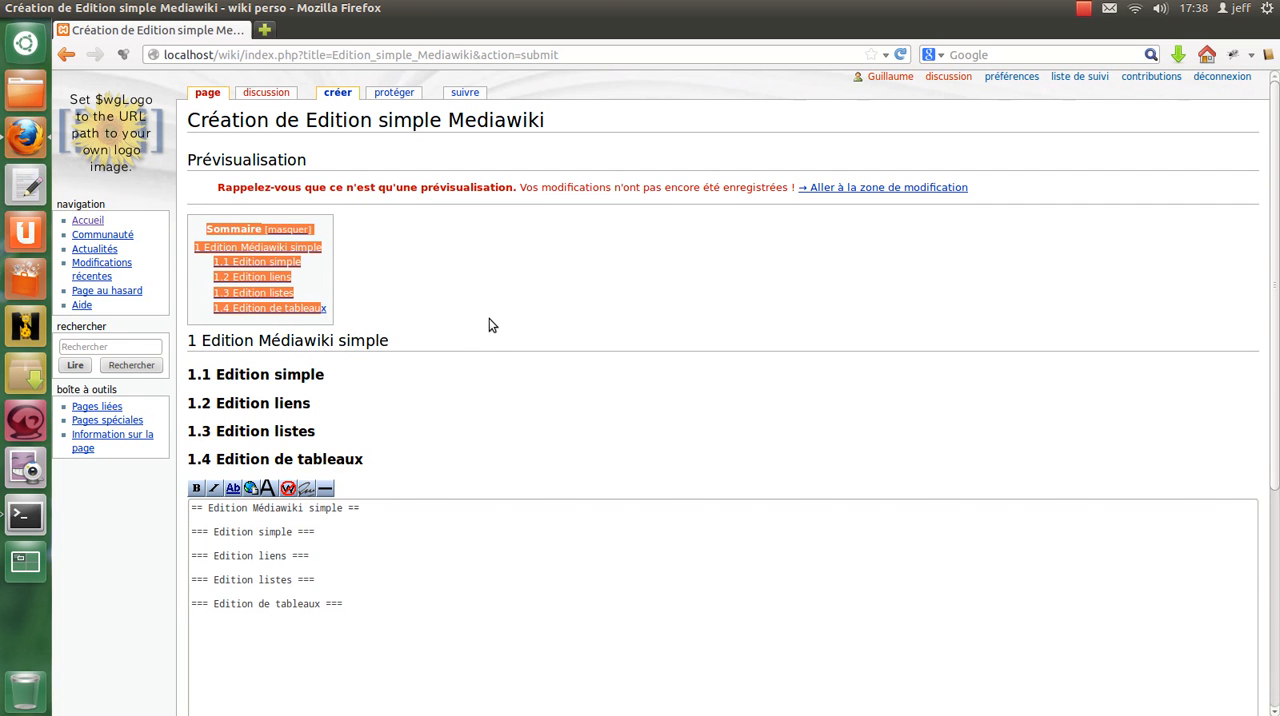
scroll(450, 365, down, 3)
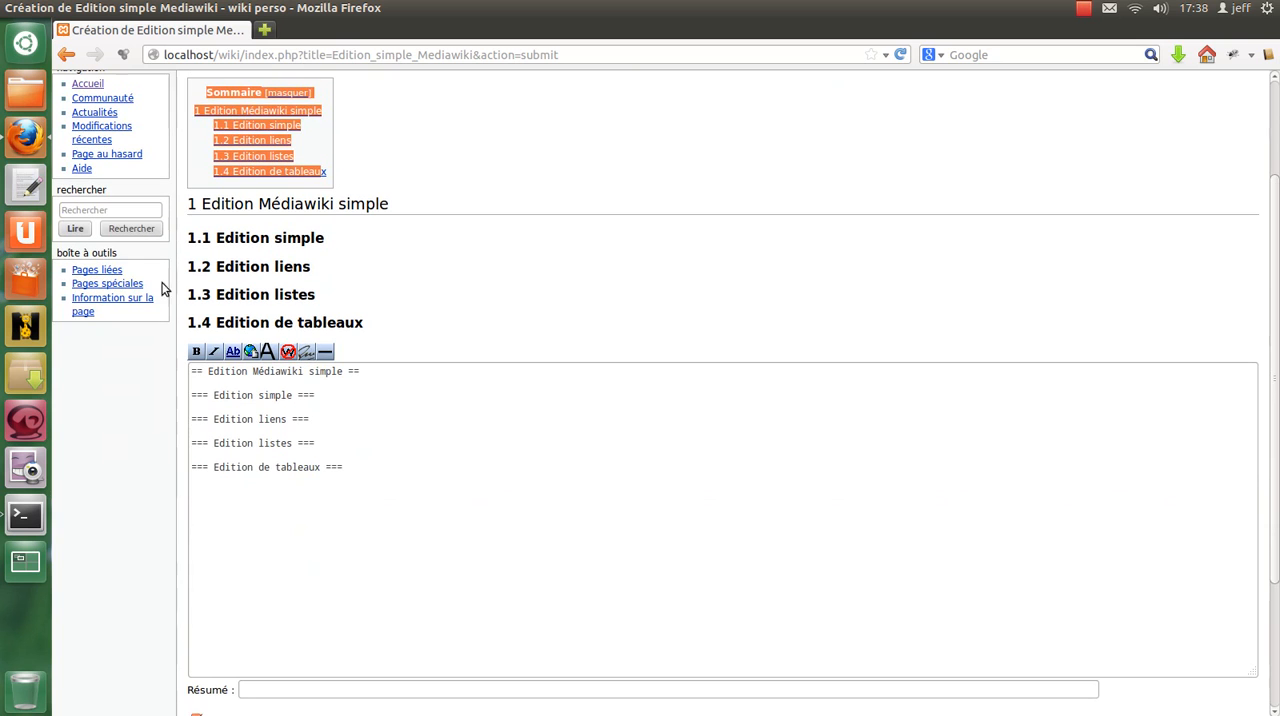
drag(190, 237, 390, 332)
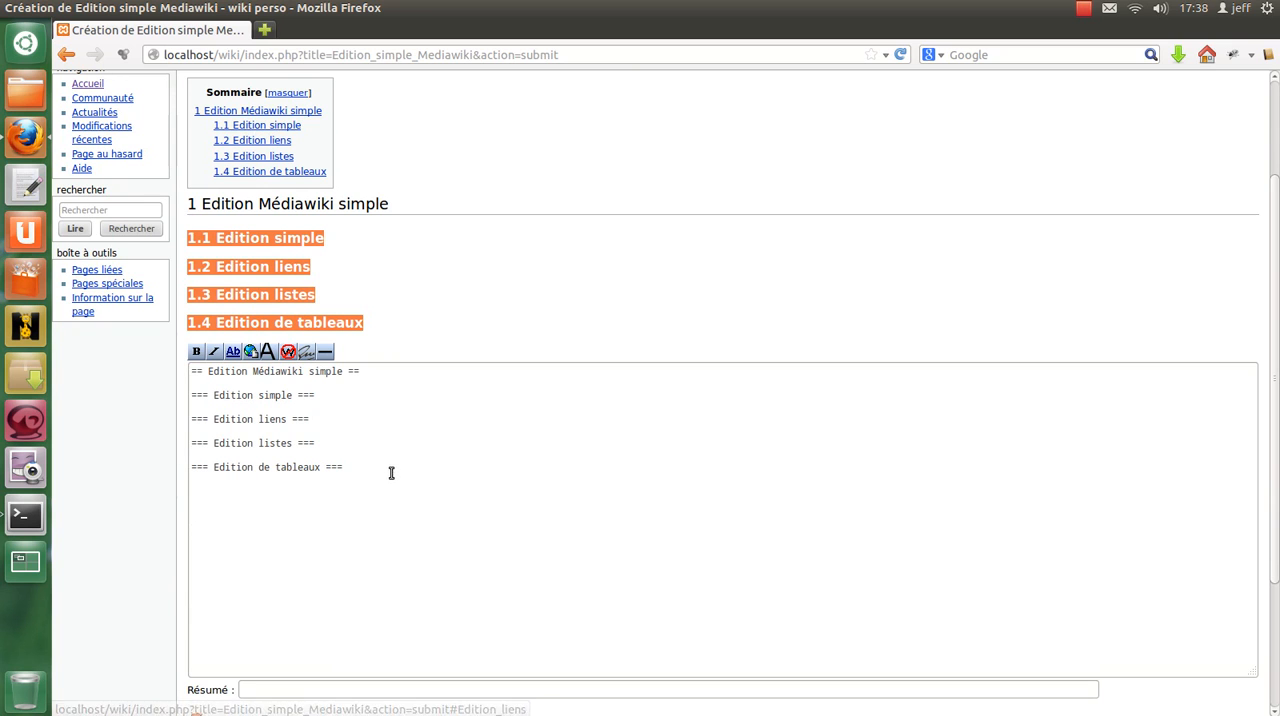
Delete the "Edition listes" and "Edition de tableaux" headings and preview the page to check its table of contents.
drag(361, 466, 143, 442)
key(ctrl+c)
key(Delete)
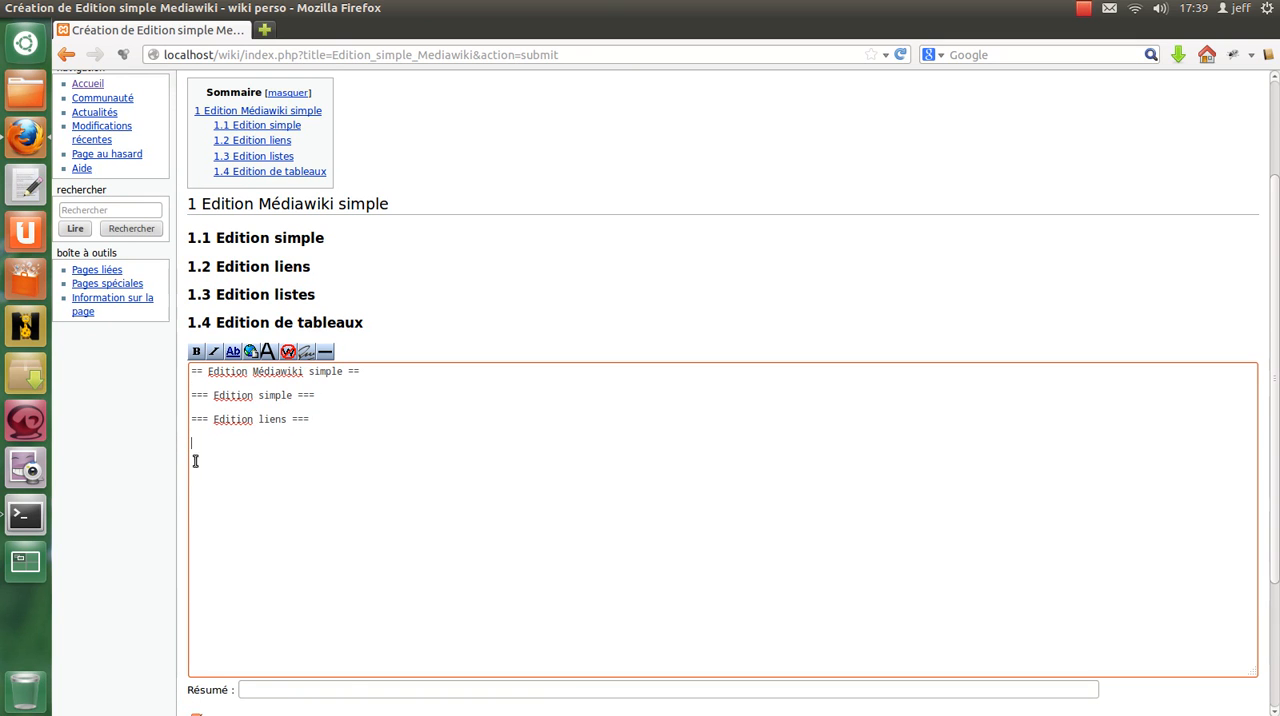
scroll(195, 460, down, 3)
click(300, 626)
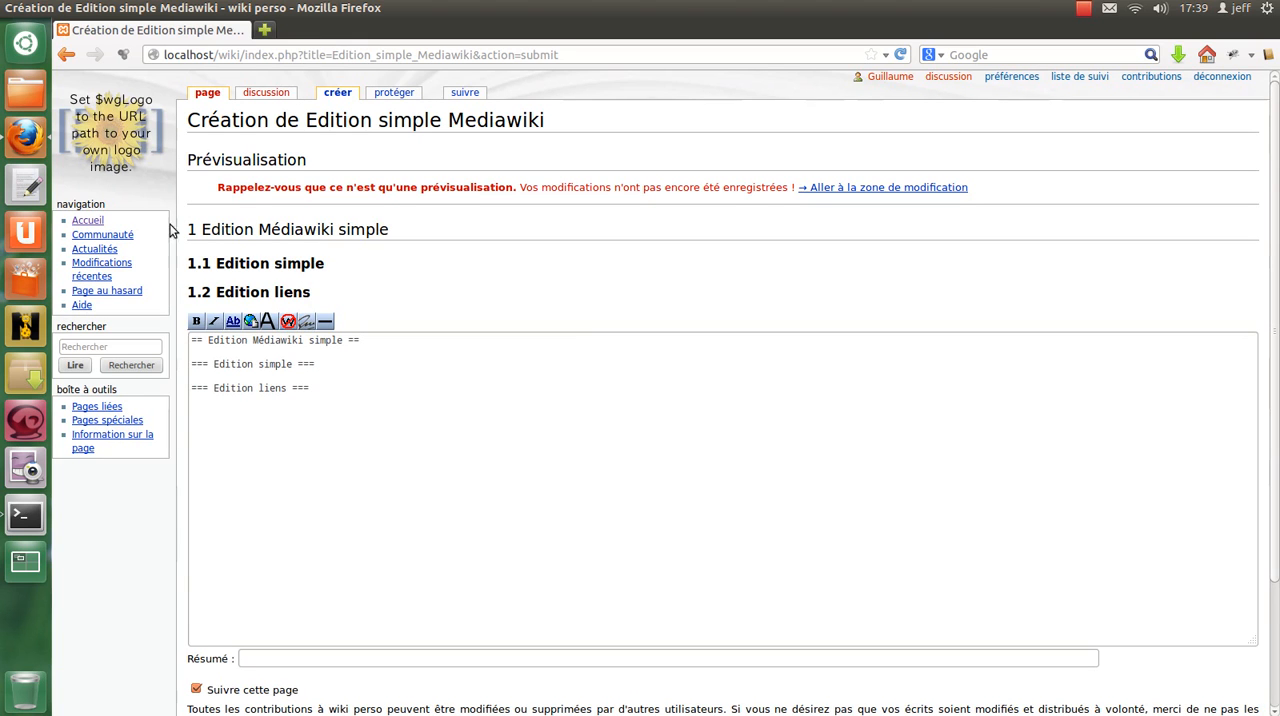
Restore the deleted "Edition listes" and "Edition de tableaux" headings and preview the page again.
click(345, 505)
key(ctrl+v)
scroll(251, 509, down, 1)
scroll(275, 638, down, 1)
click(303, 626)
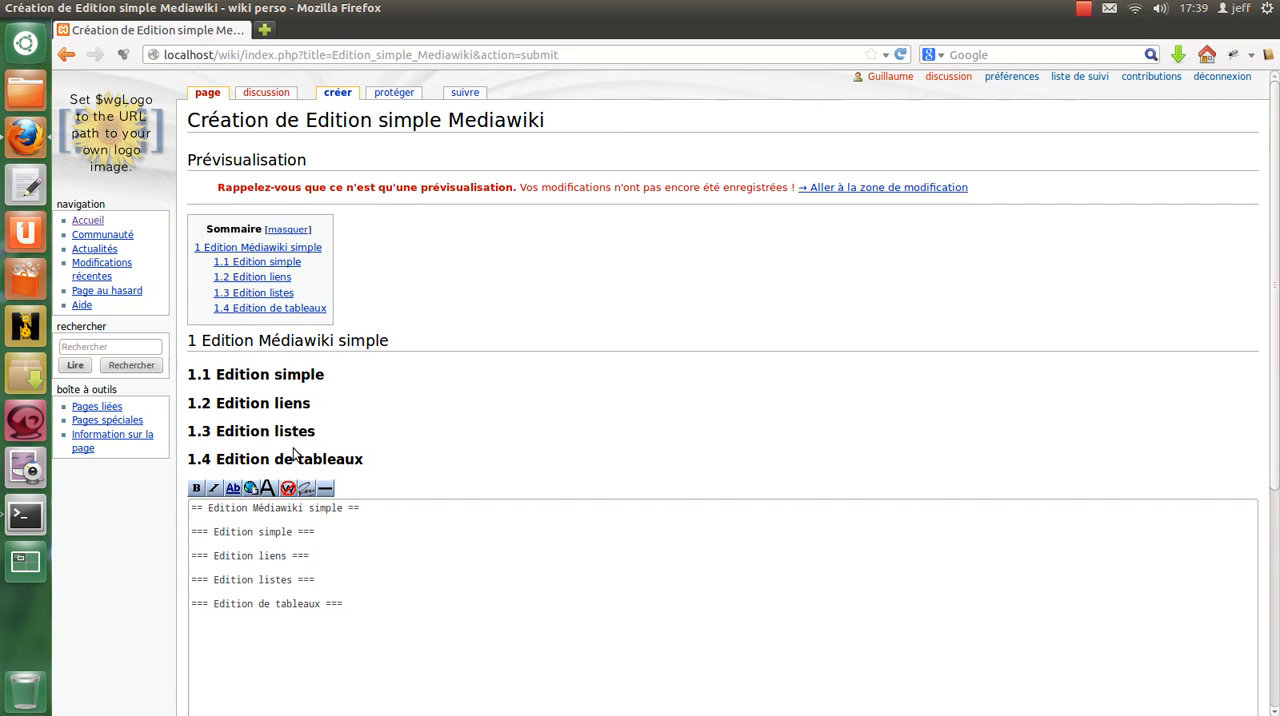
Insert the bold sample line "'''Texte gras'''" directly under the "Edition simple" heading.
click(360, 532)
key(Return)
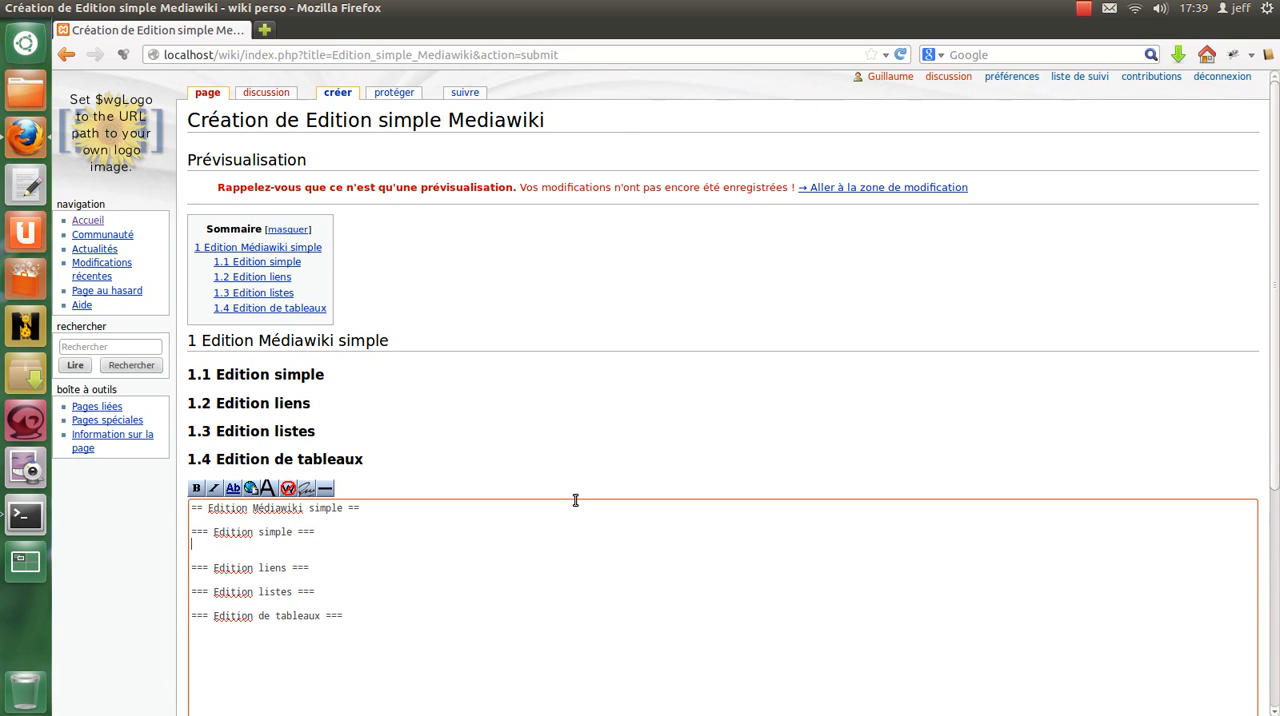
scroll(389, 469, down, 1)
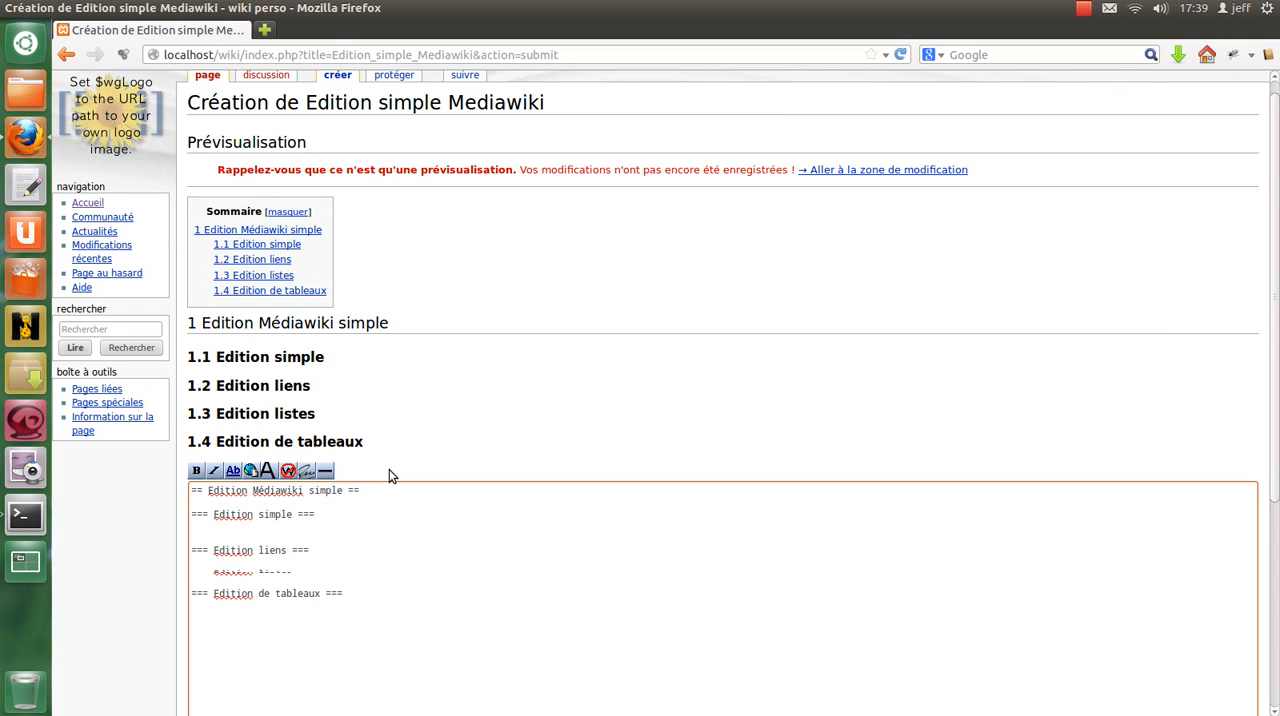
scroll(389, 469, down, 2)
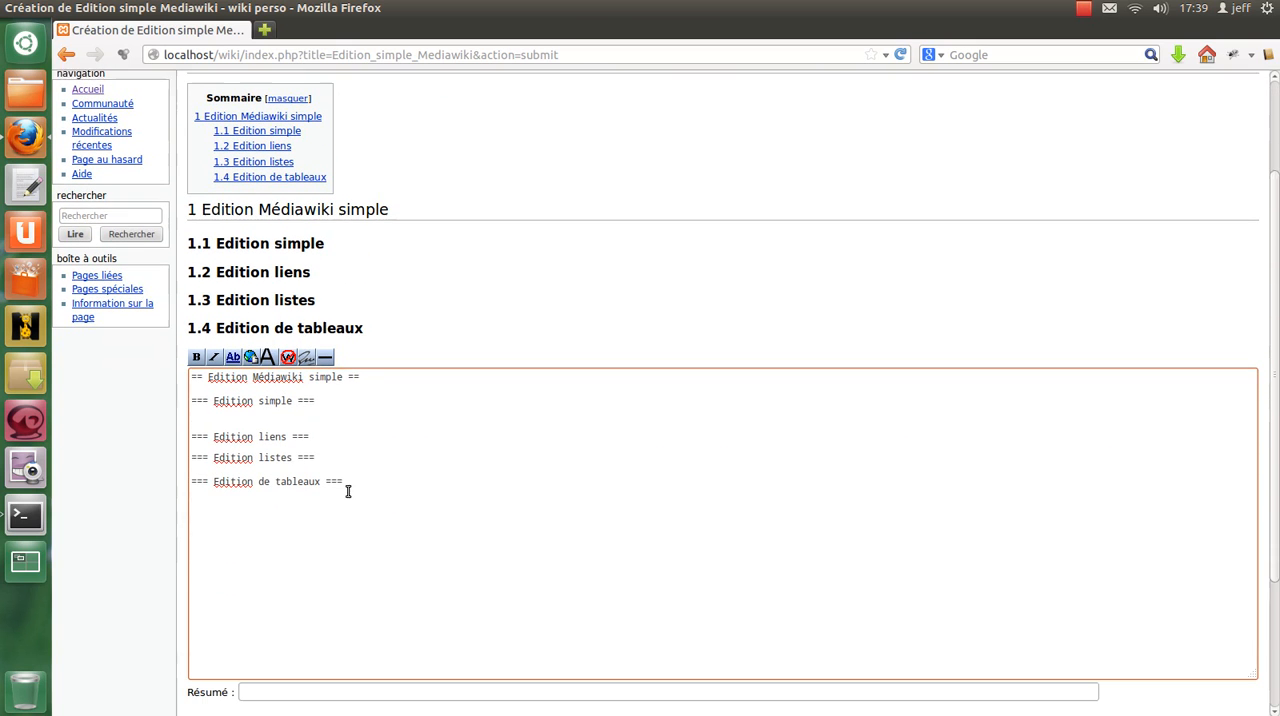
click(197, 353)
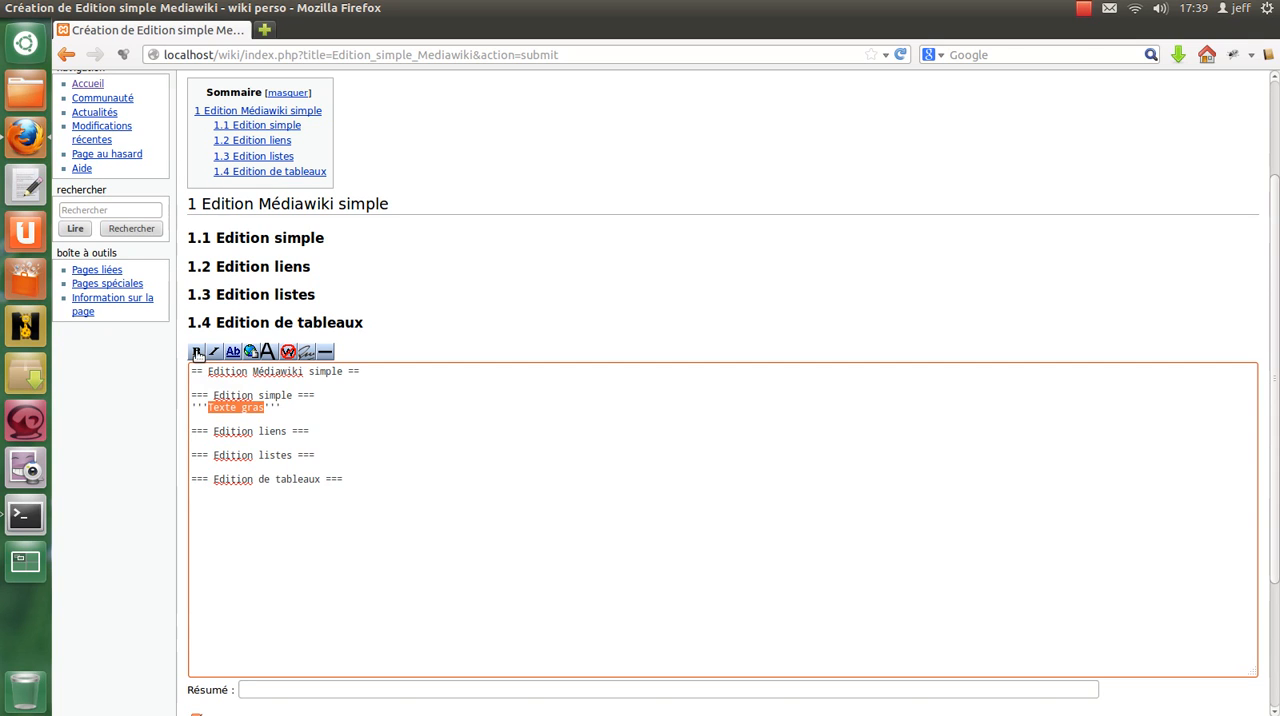
click(290, 408)
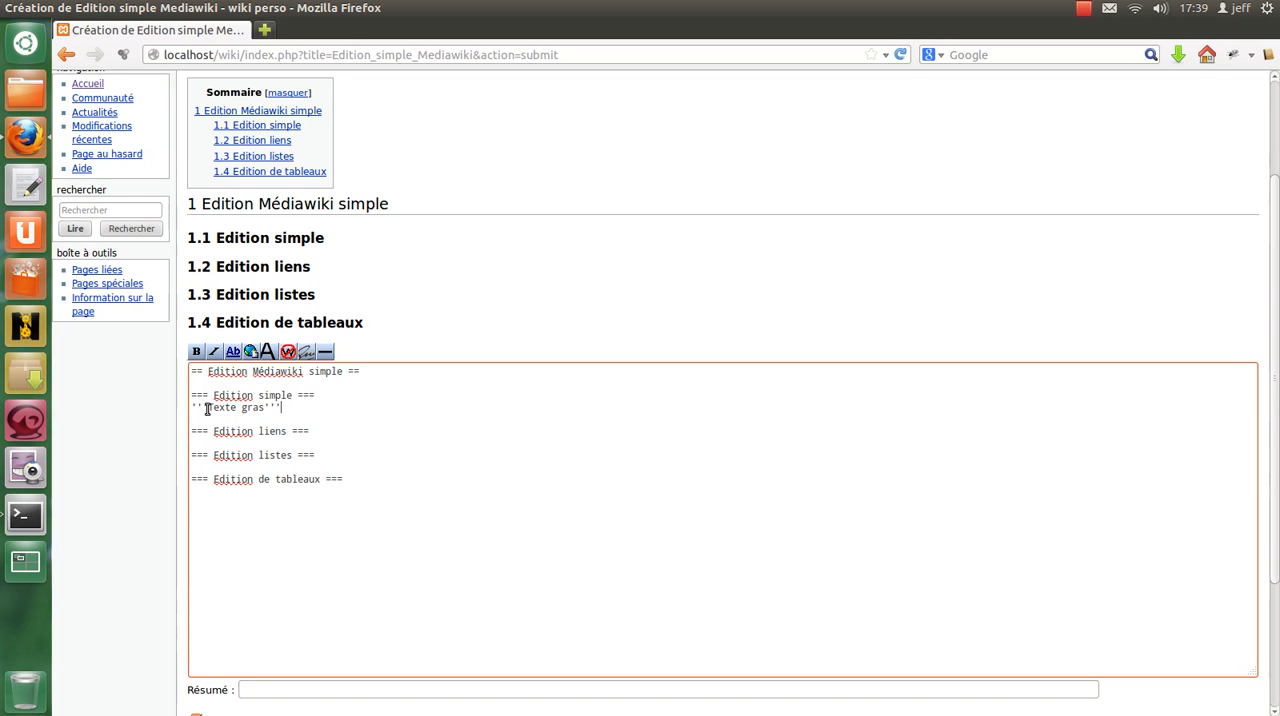
drag(207, 408, 190, 409)
Insert the italic sample line "''Texte italique''" below the bold line, leaving one blank line between them.
click(286, 405)
key(Return)
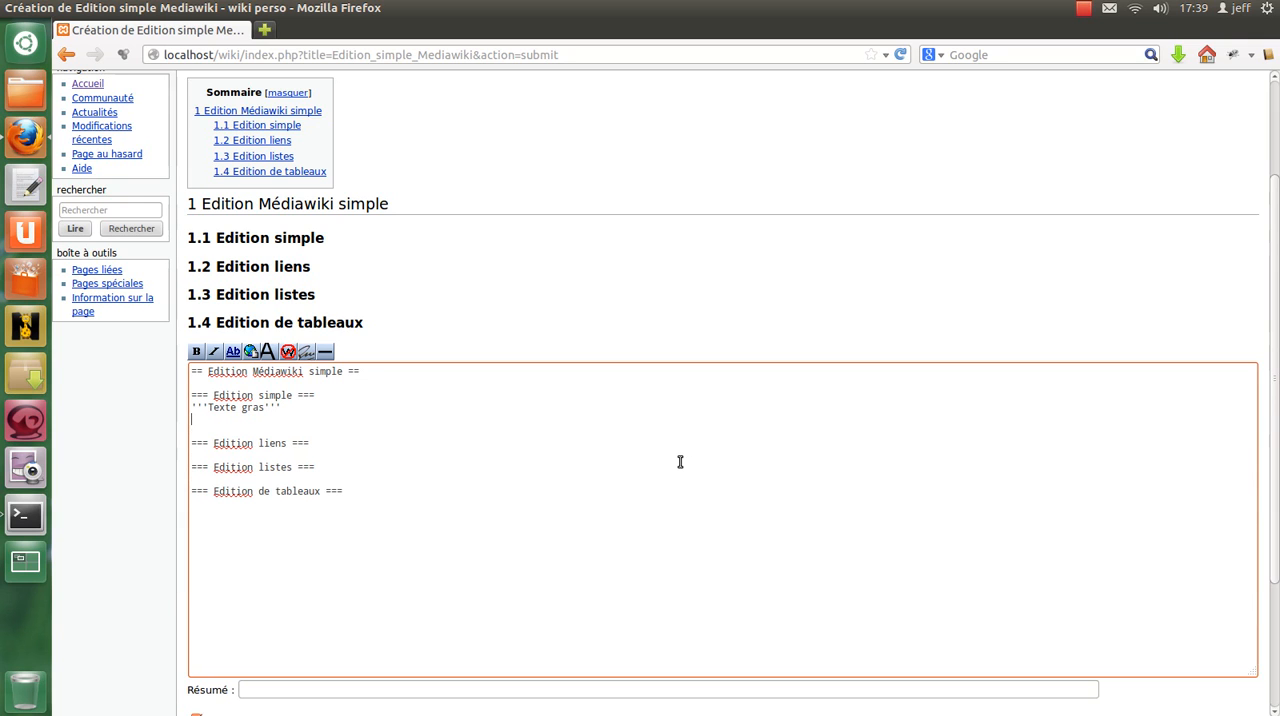
key(Return)
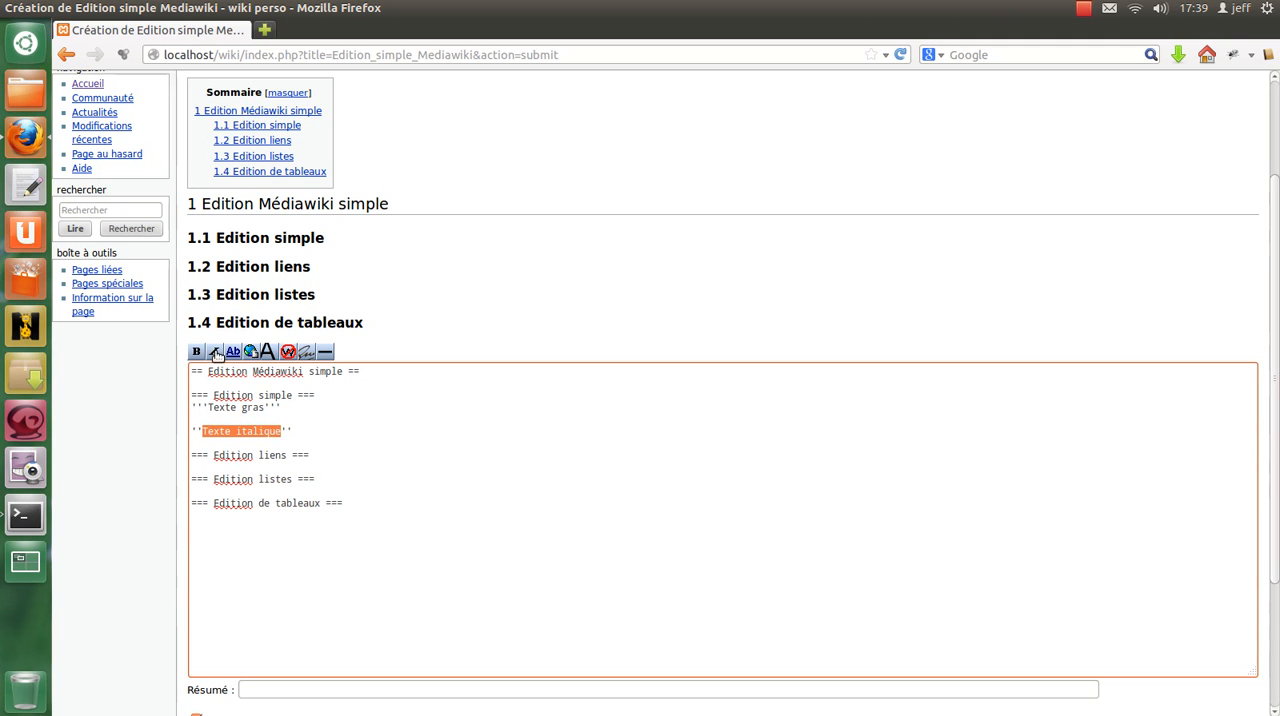
click(219, 431)
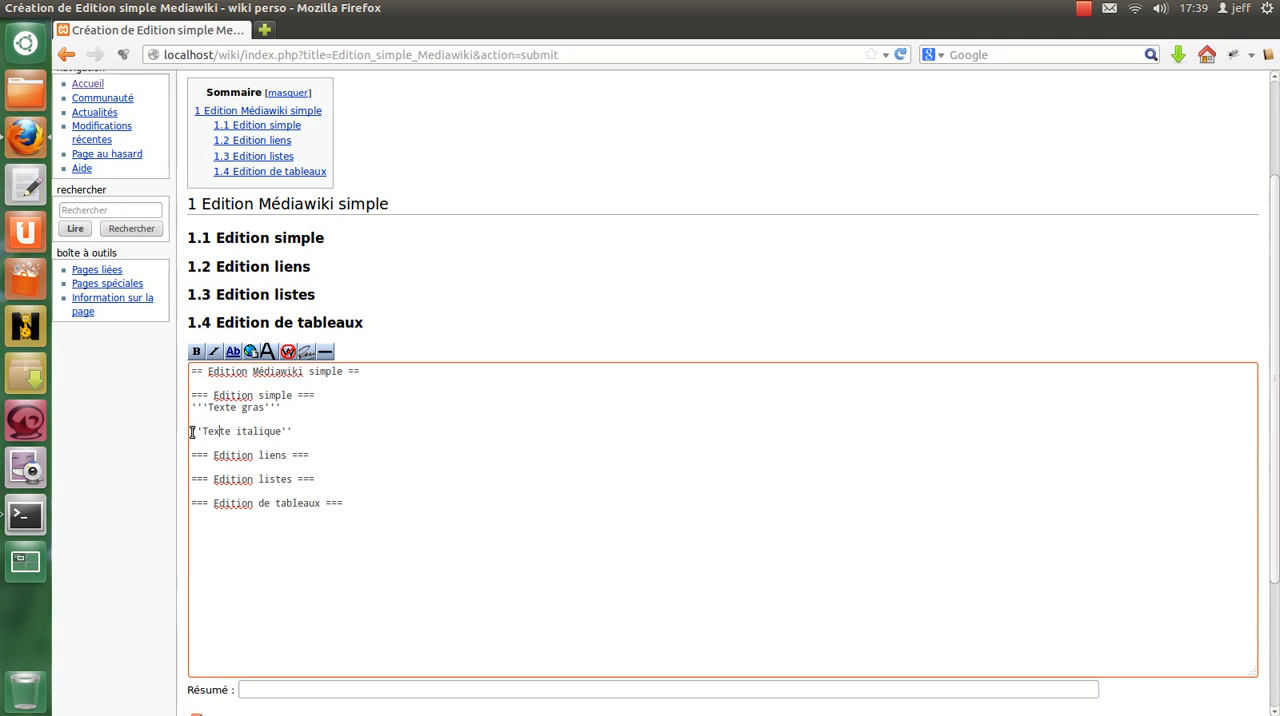
drag(193, 430, 203, 431)
Preview the page and check how the bold and italic sample lines are rendered.
scroll(331, 488, down, 3)
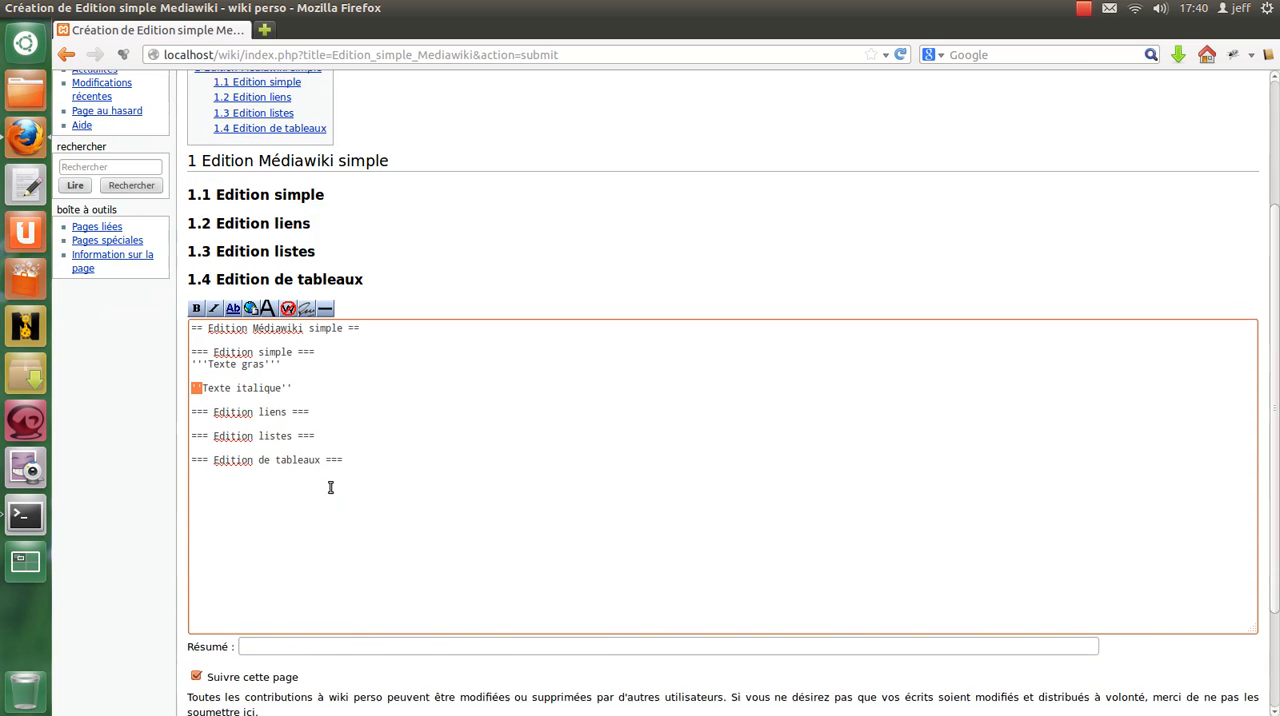
click(300, 628)
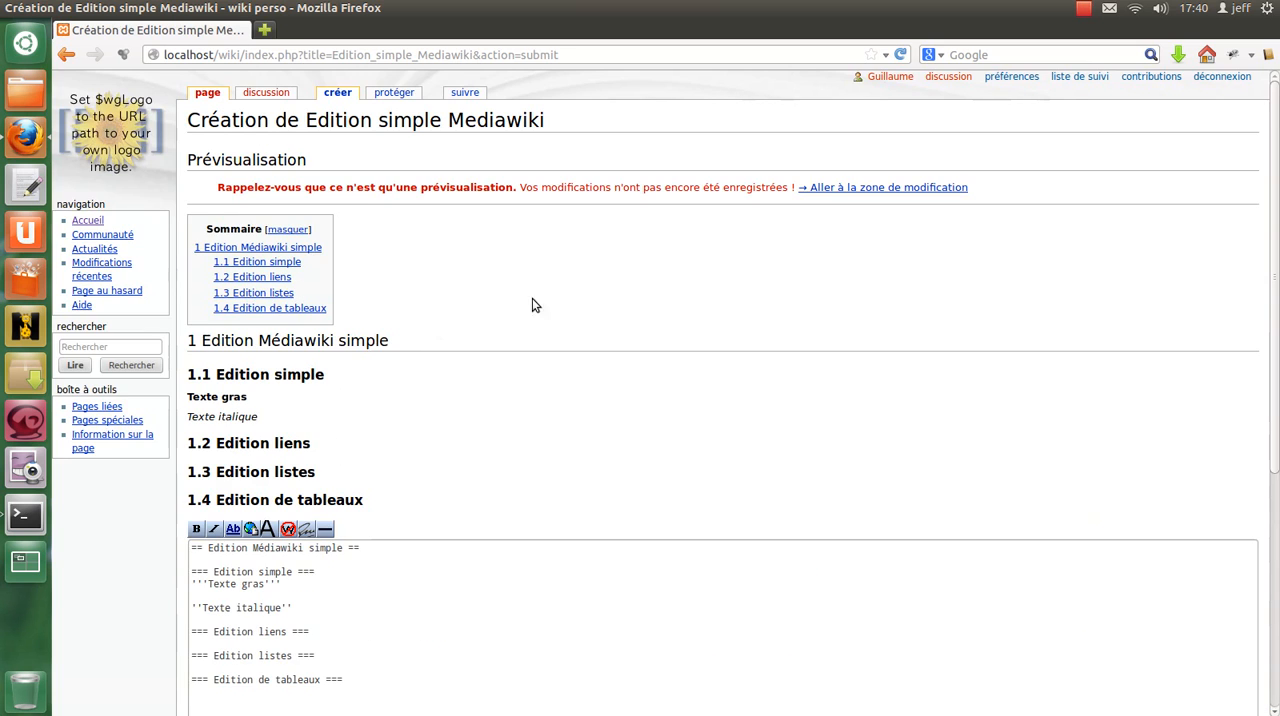
double_click(230, 397)
drag(187, 397, 262, 404)
drag(188, 417, 268, 427)
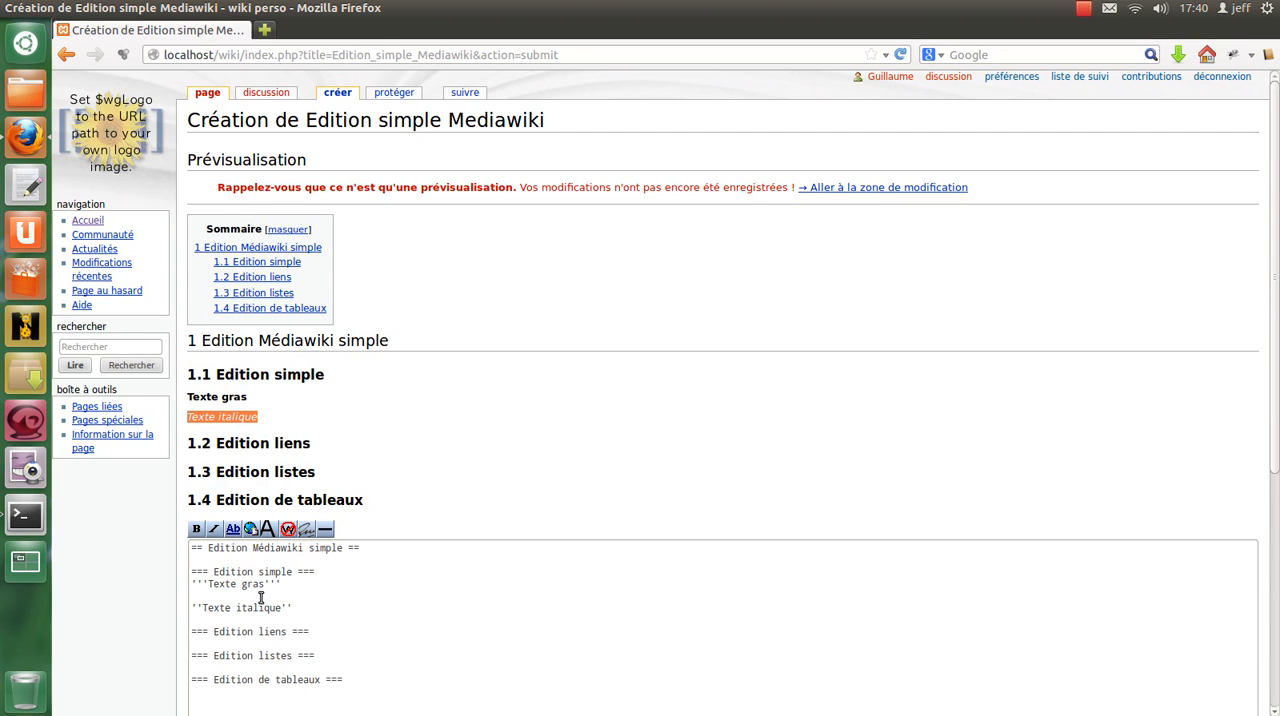
Delete the blank line between the bold and italic sample lines in the wikitext.
scroll(260, 598, down, 3)
click(240, 414)
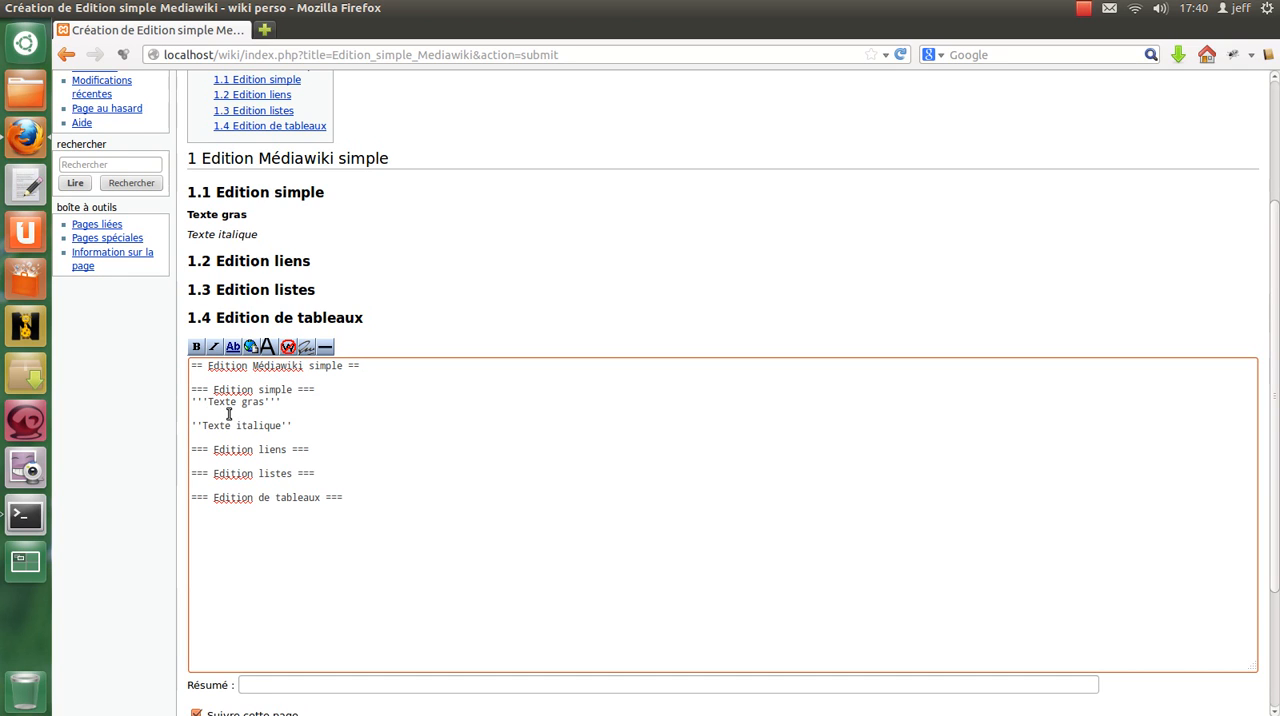
key(Delete)
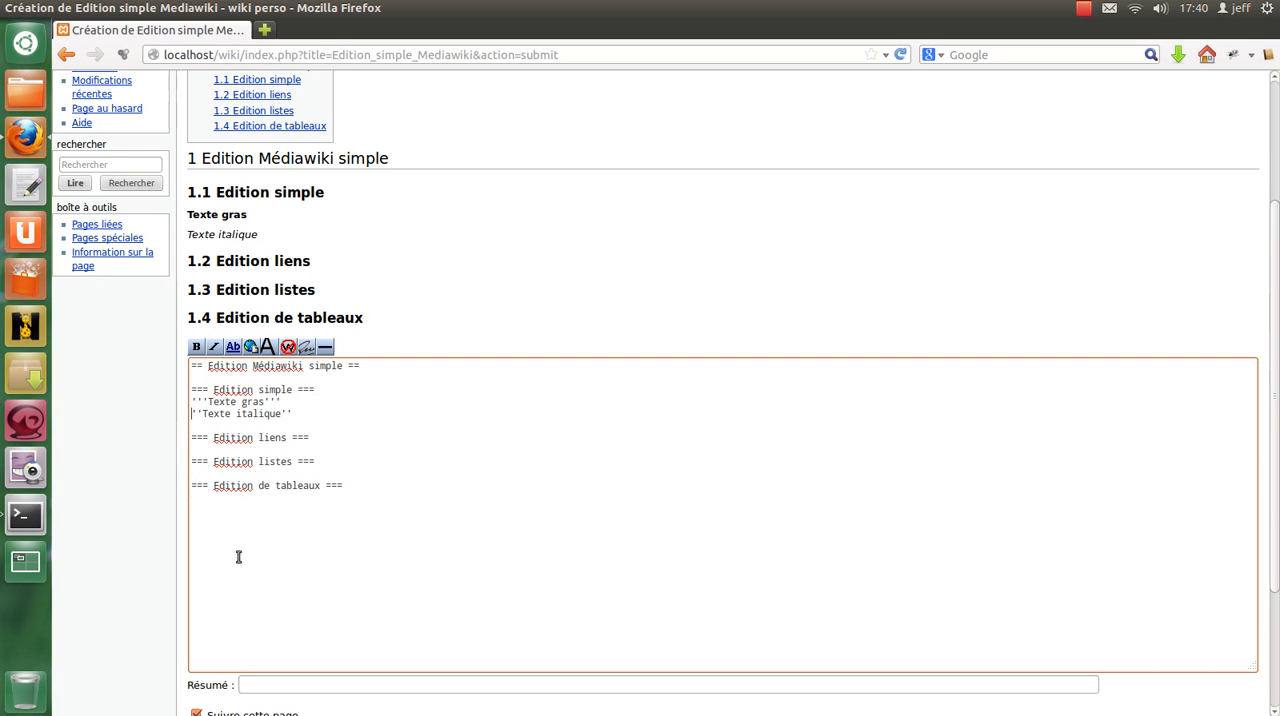
Preview the page and check how the bold and italic lines render without a blank line between them.
scroll(208, 610, down, 3)
scroll(271, 339, up, 2)
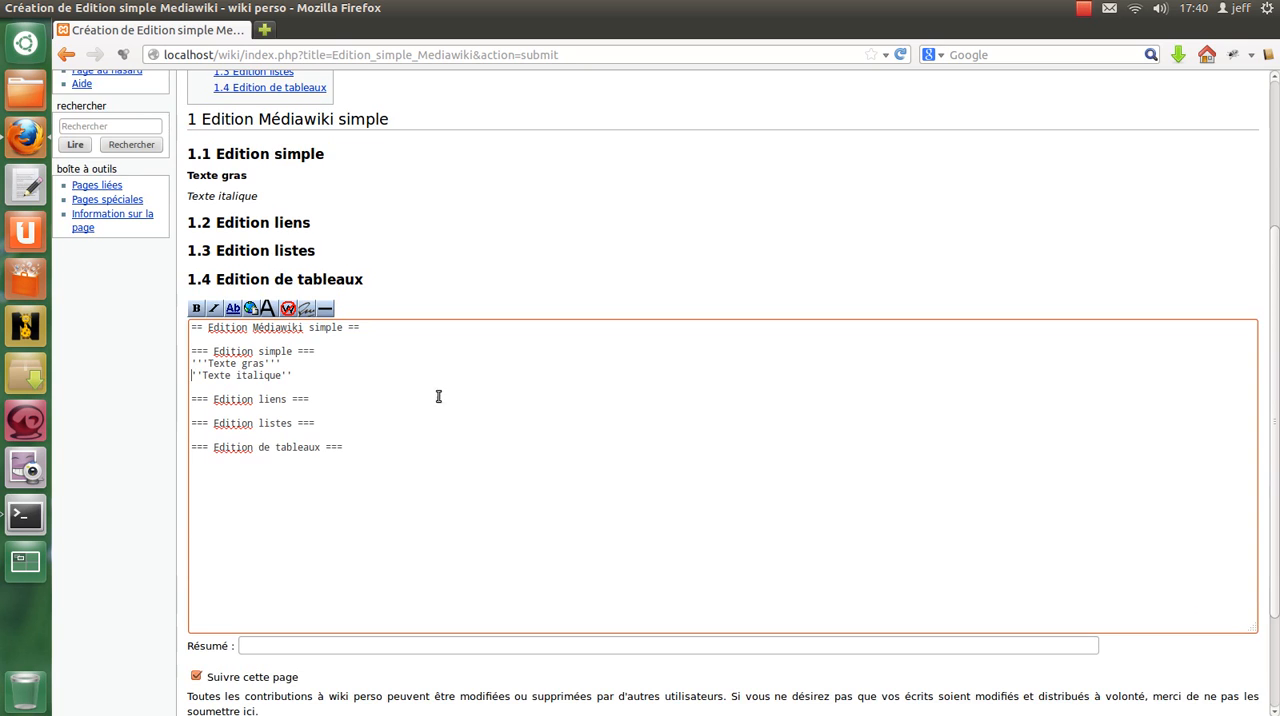
scroll(440, 400, down, 2)
scroll(446, 541, down, 1)
click(306, 628)
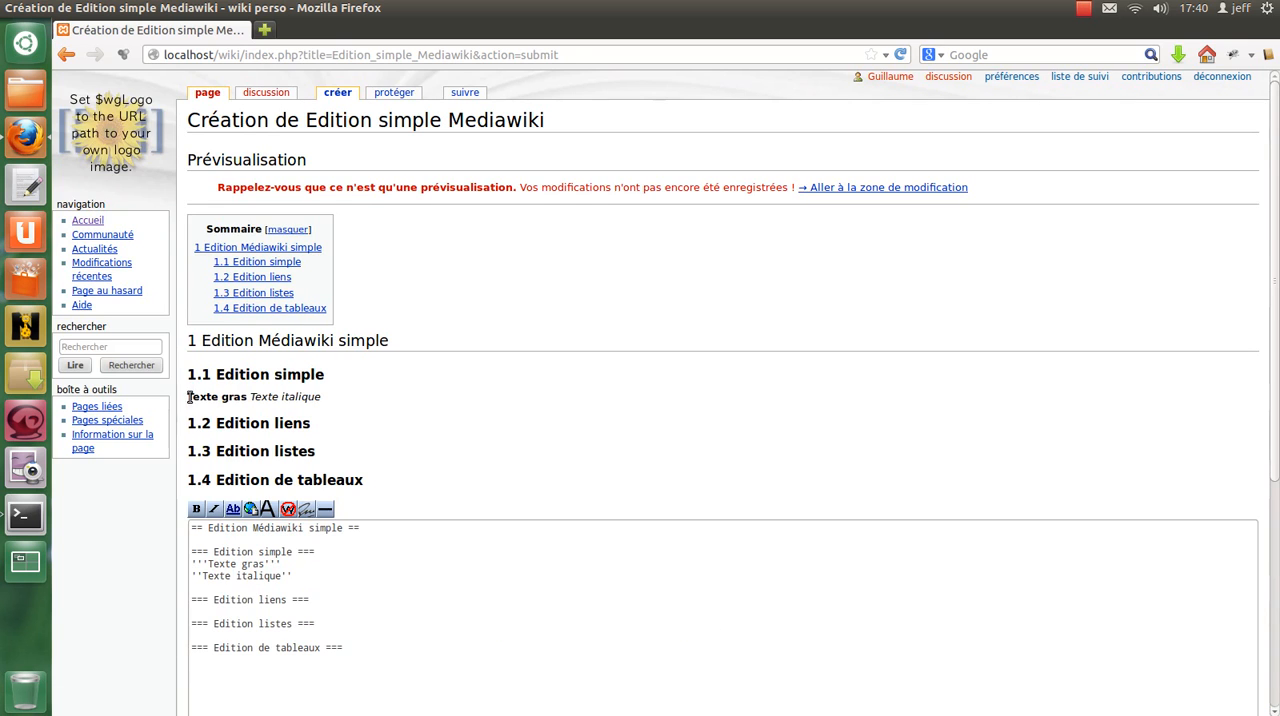
drag(188, 397, 352, 403)
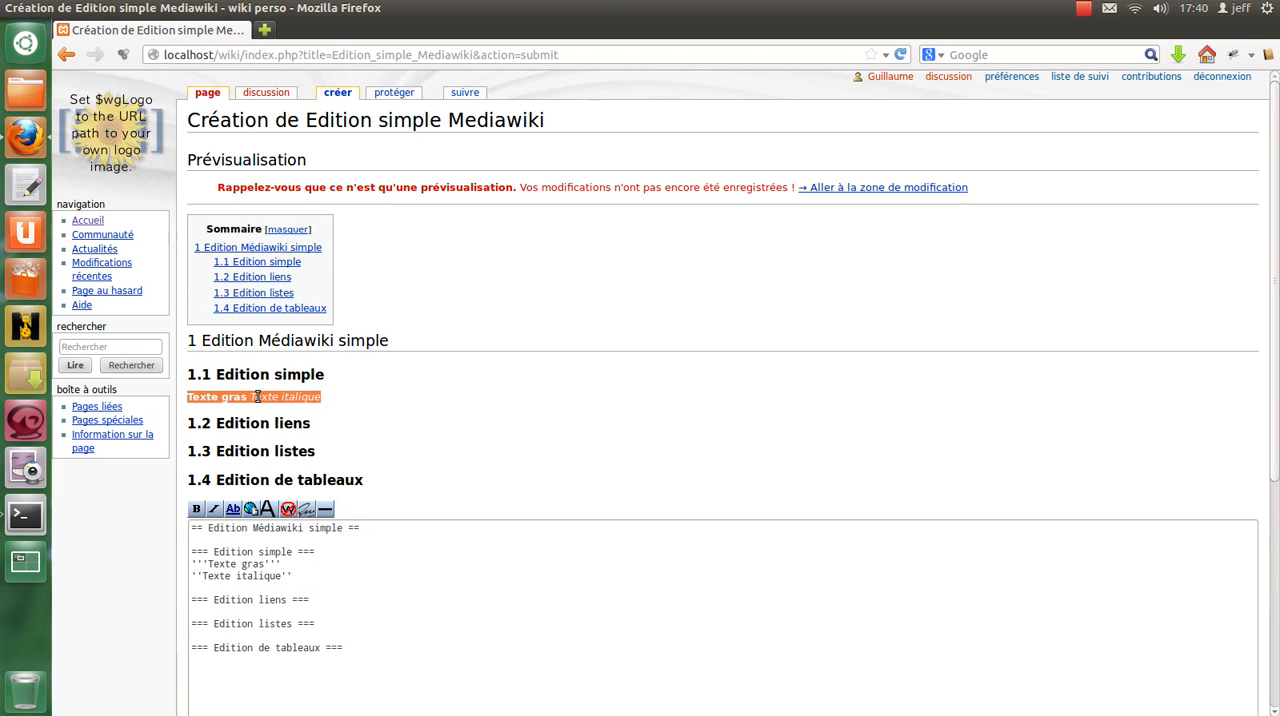
Put a blank line back between the bold and italic sample lines and preview the page.
click(314, 563)
key(Return)
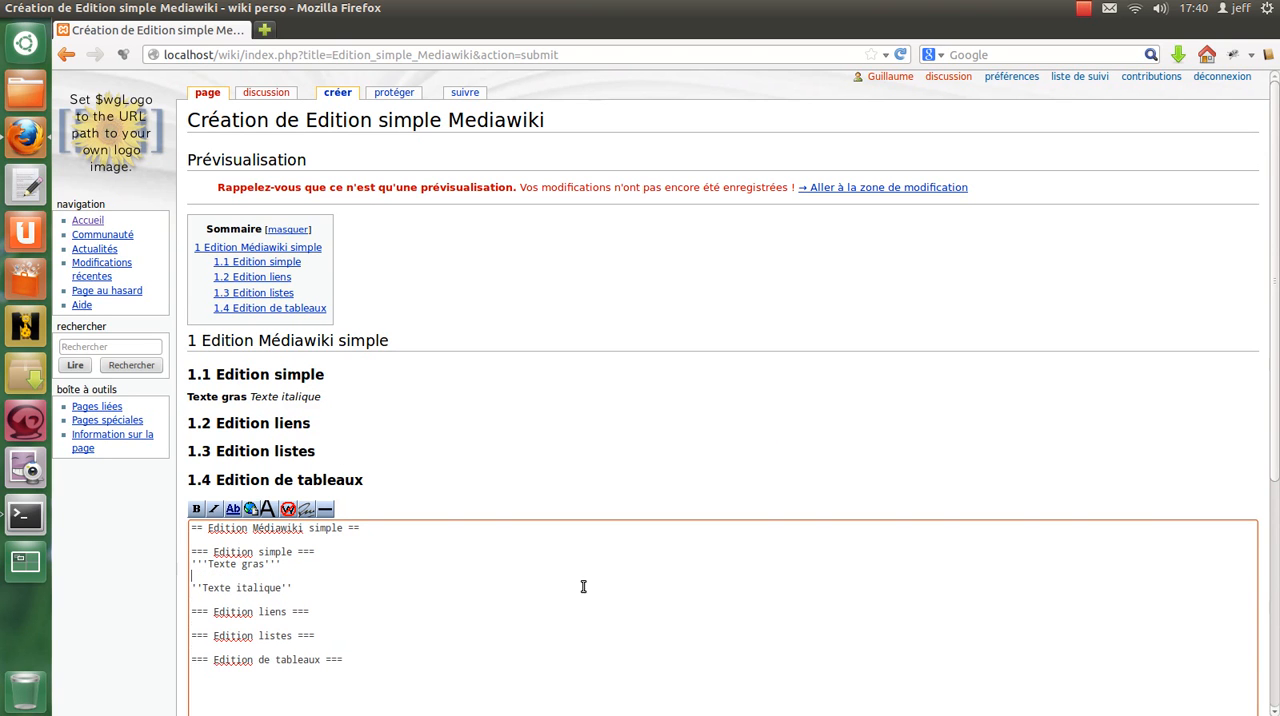
scroll(397, 446, down, 4)
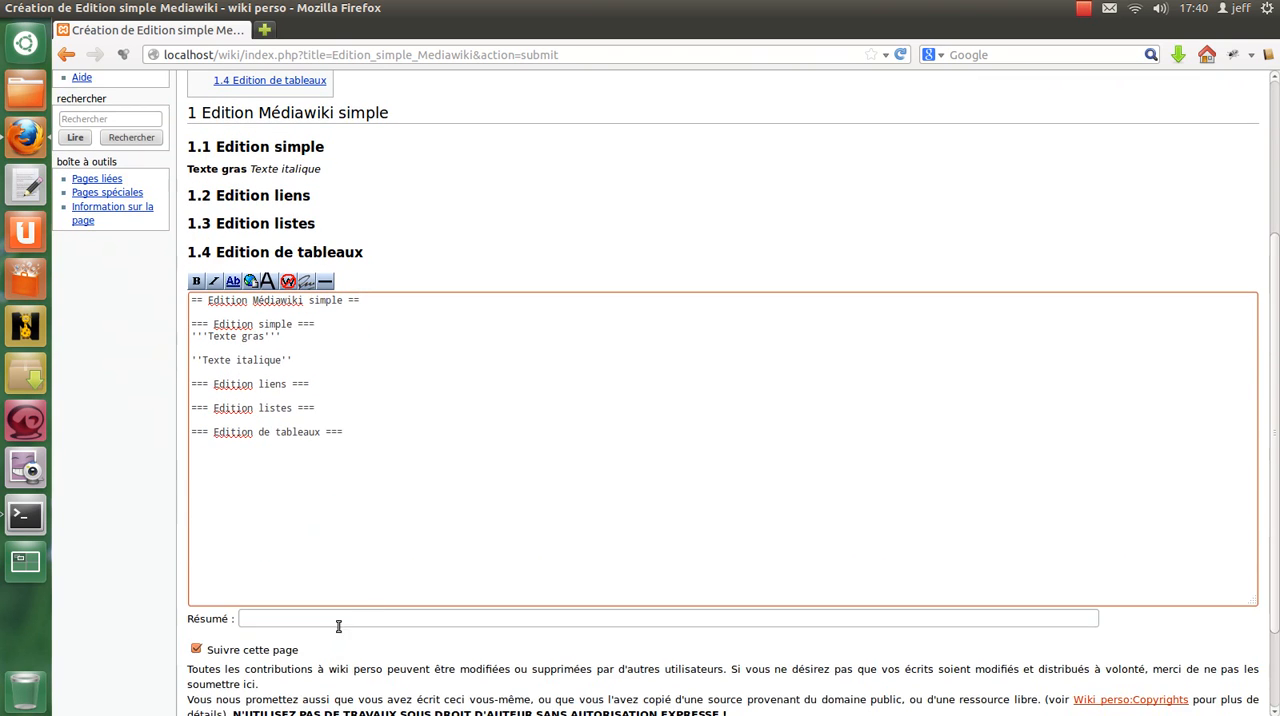
scroll(300, 680, down, 2)
click(309, 629)
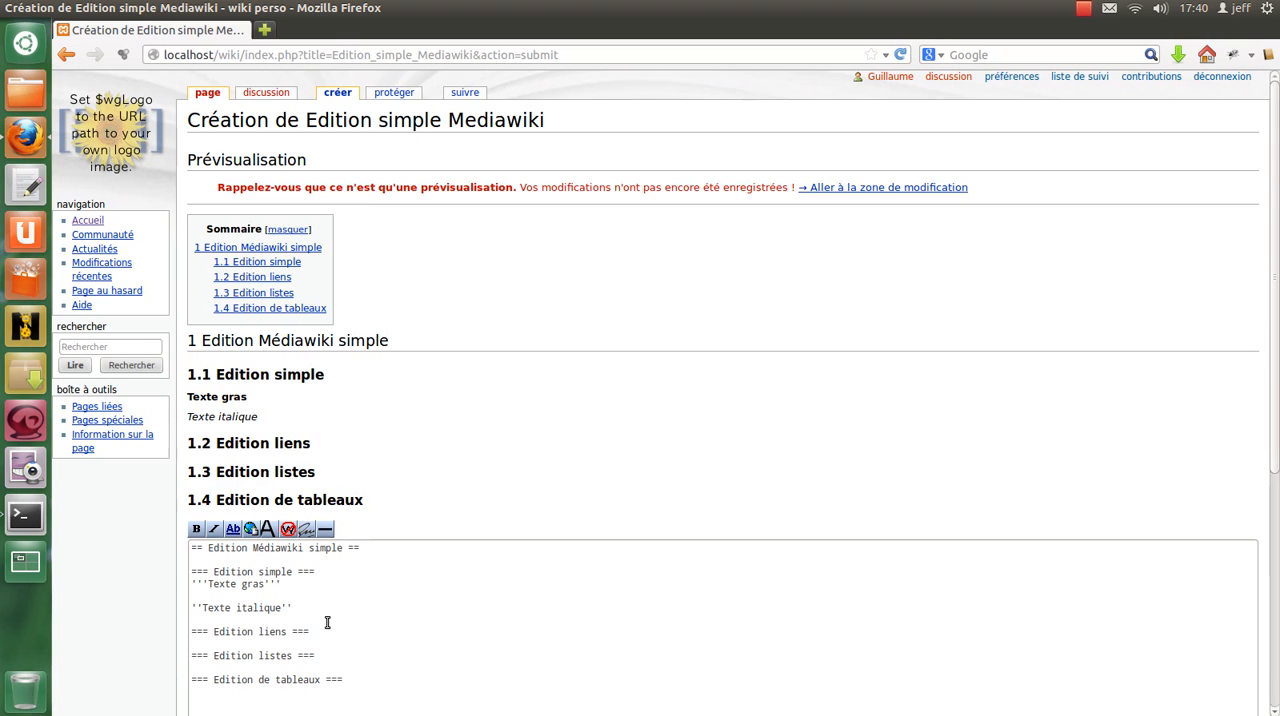
Insert an internal link placeholder on a new line directly under the "Edition liens" heading.
click(321, 631)
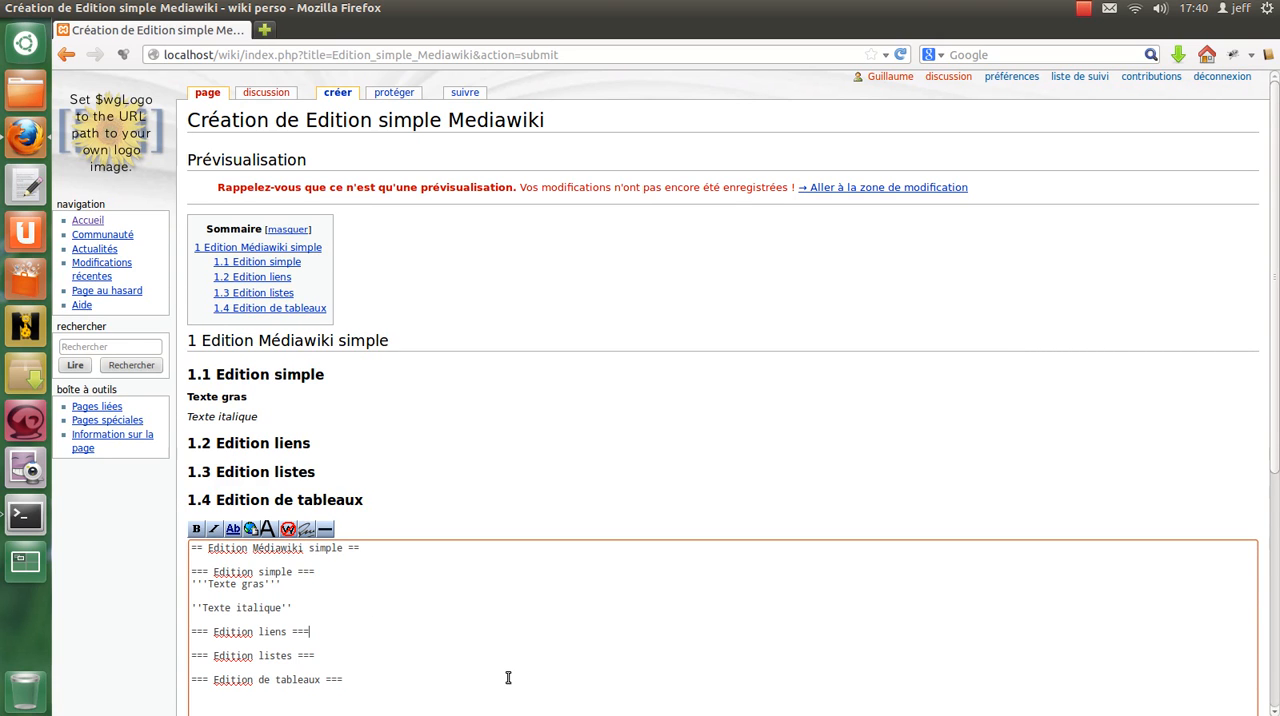
scroll(403, 384, down, 1)
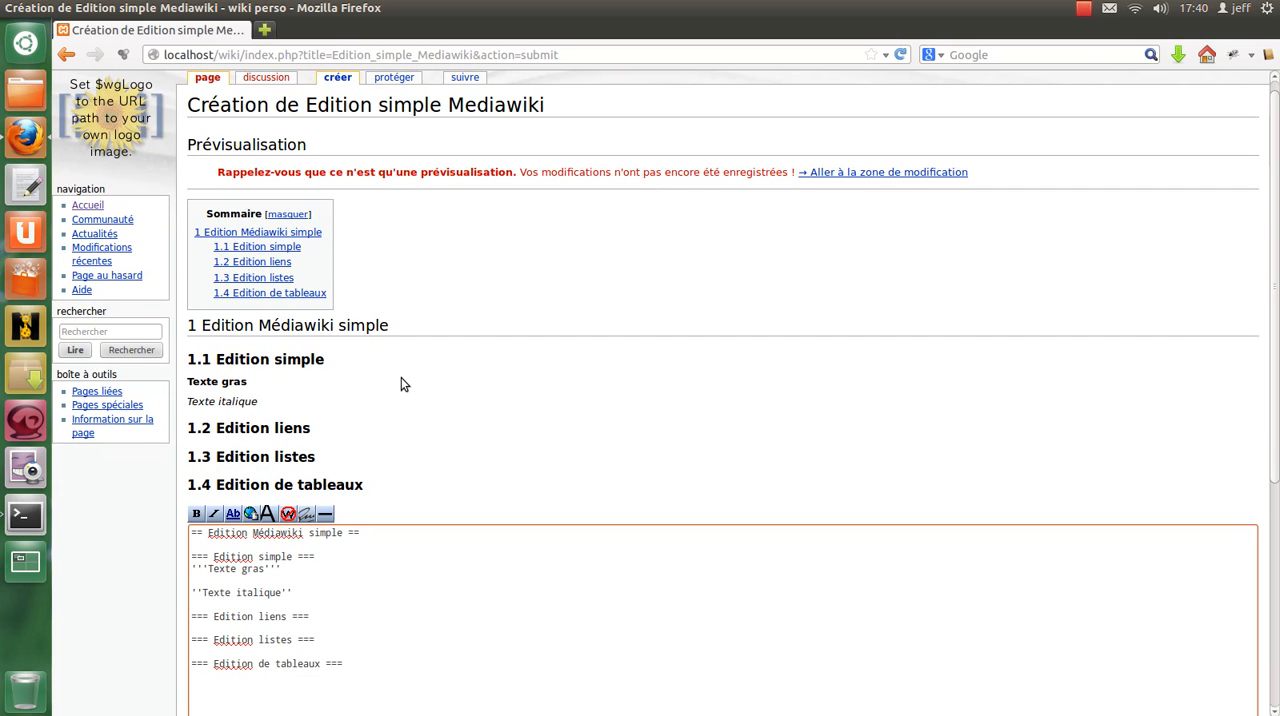
scroll(403, 380, down, 4)
key(Return)
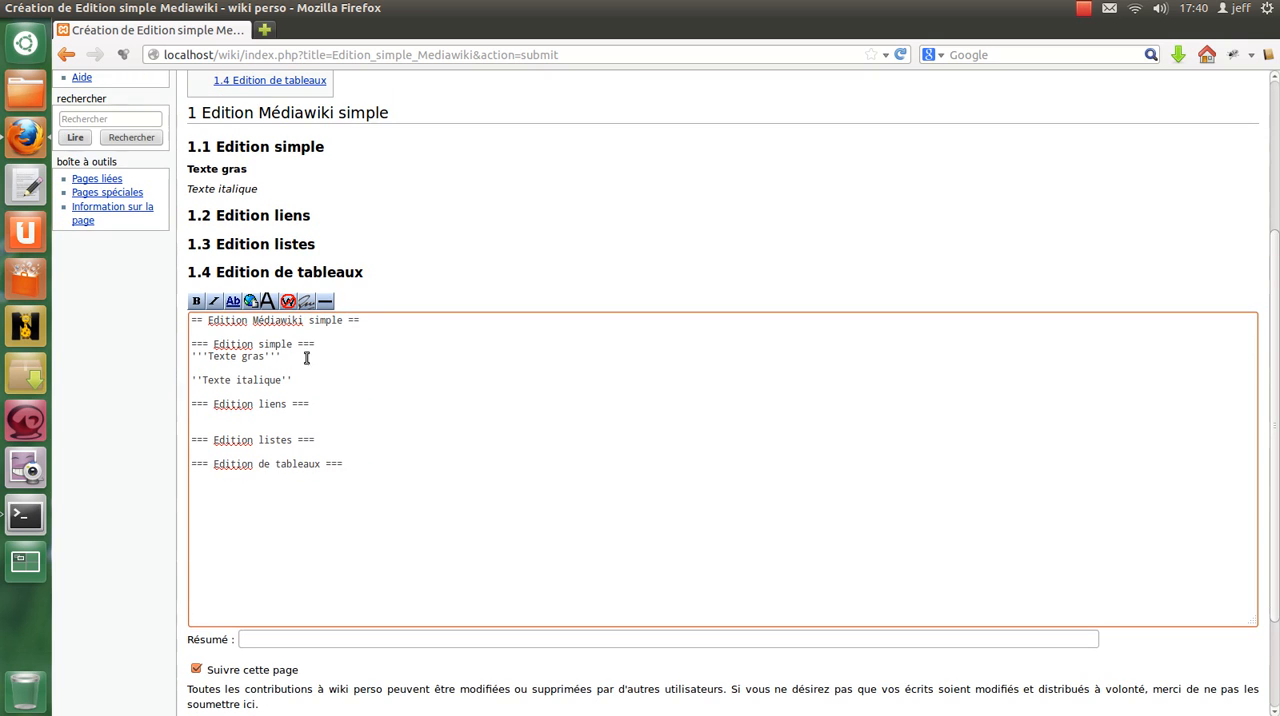
click(237, 304)
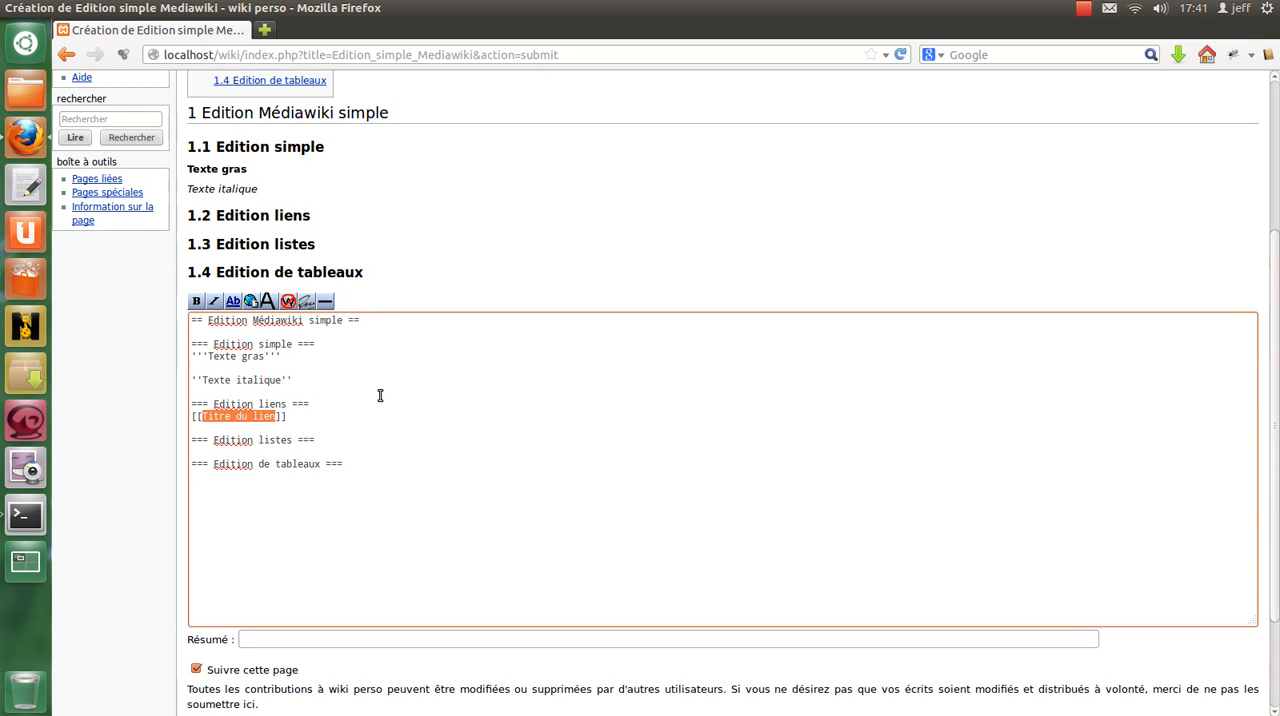
Turn the internal link placeholder into the line "Lien vers [[Accueil]]" and add a new line below it.
click(310, 419)
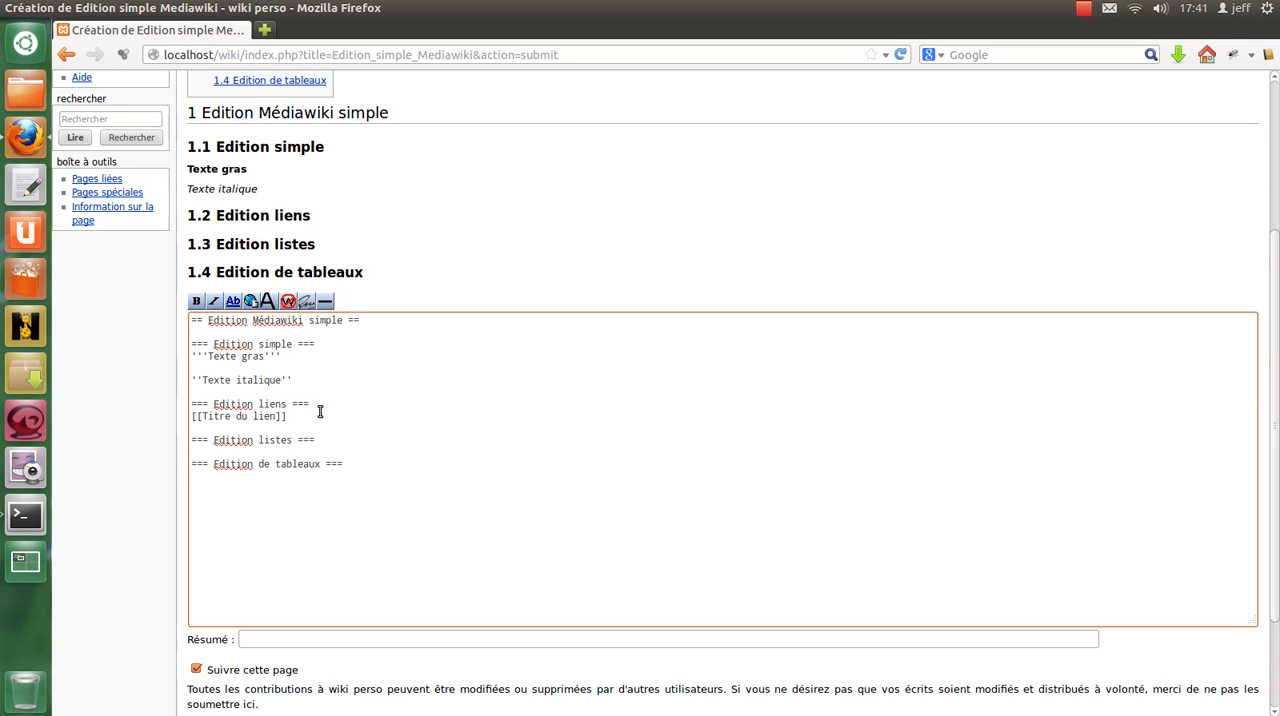
drag(286, 416, 177, 416)
click(186, 416)
text(Lien ver)
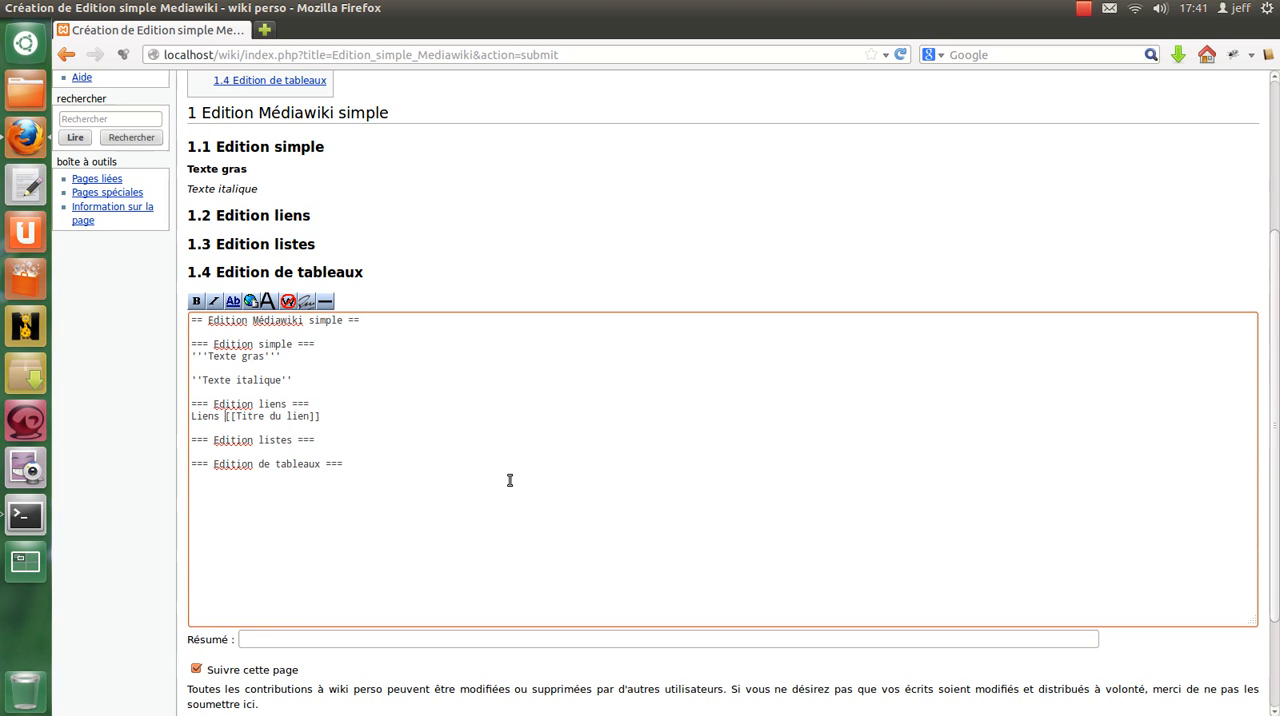
text(s)
key(Right)
key(Right)
key(shift+Right)
key(shift+Right)
key(shift+Right)
key(shift+Right)
key(shift+Right)
key(shift+Right)
key(shift+Right)
key(shift+Right)
key(shift+Right)
key(shift+Right)
key(shift+Right)
key(shift+Right)
key(shift+Right)
text(Accueil)
key(End)
key(Return)
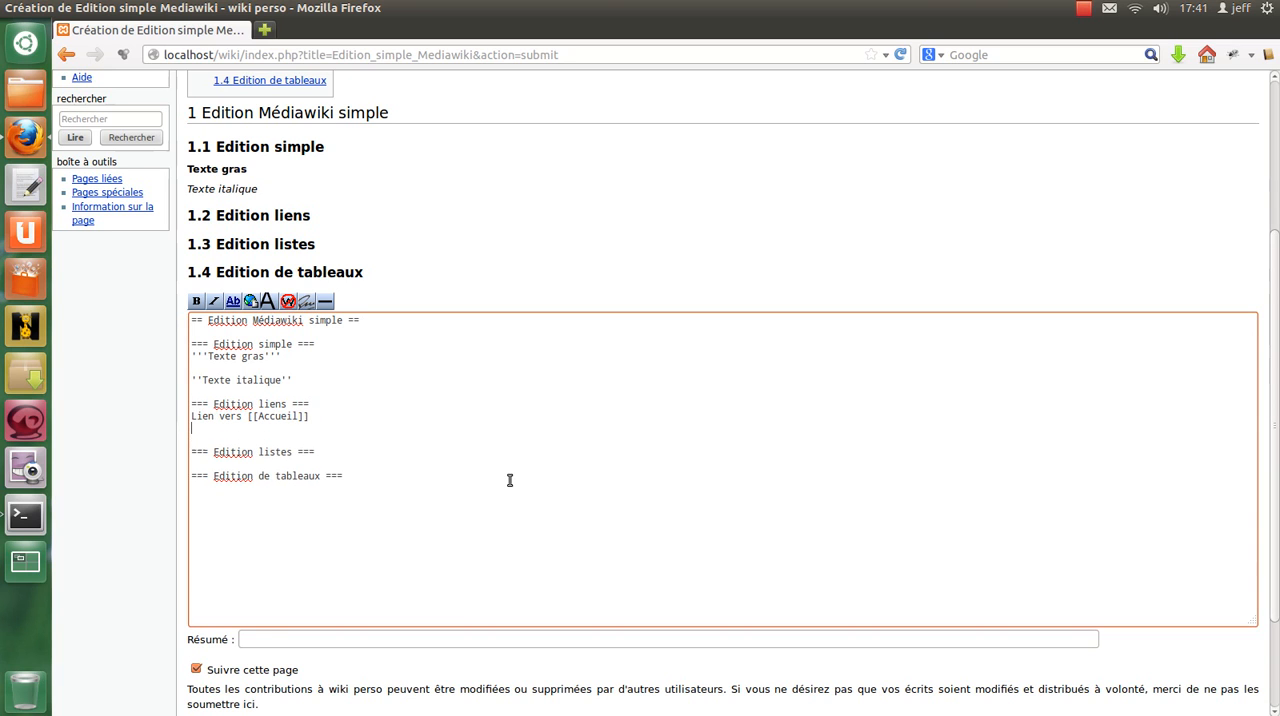
Add the titled internal link "[[Accueil|Page D'accueil]]" below the first link, with a blank line before and after it.
drag(312, 417, 249, 418)
key(ctrl+c)
key(Down)
key(Down)
key(Return)
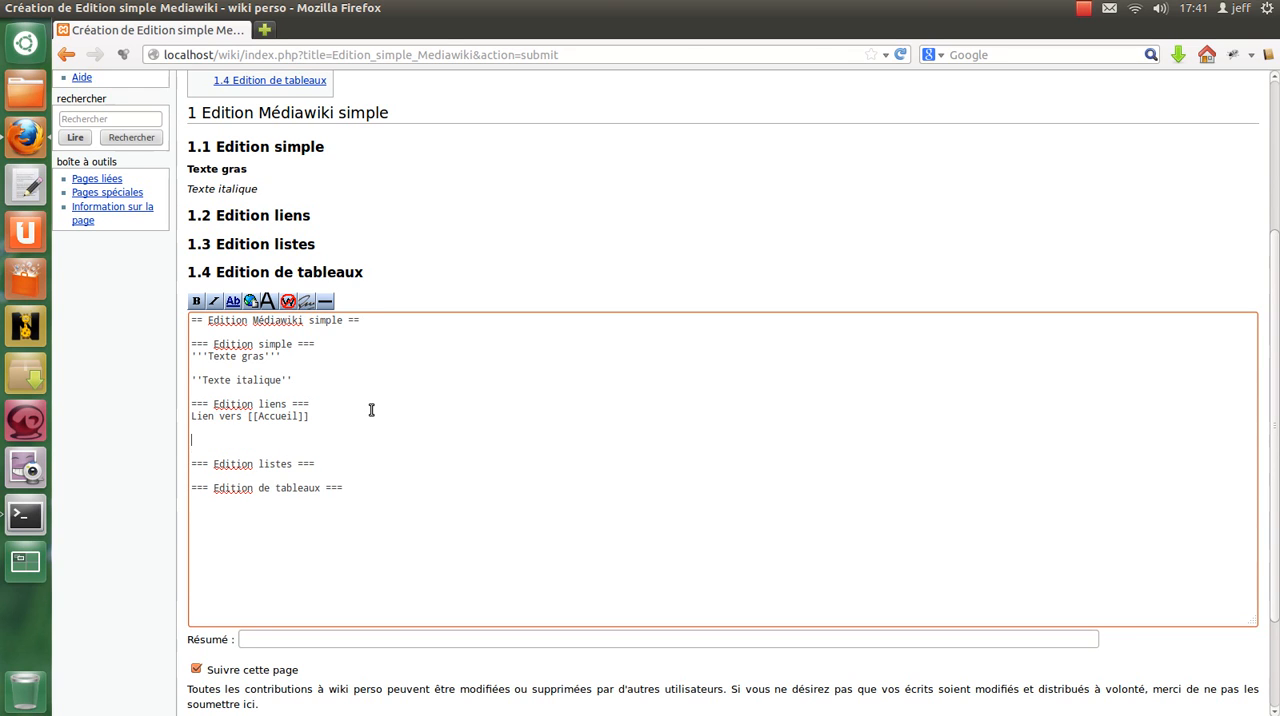
key(ctrl+v)
text(|Page D'accie)
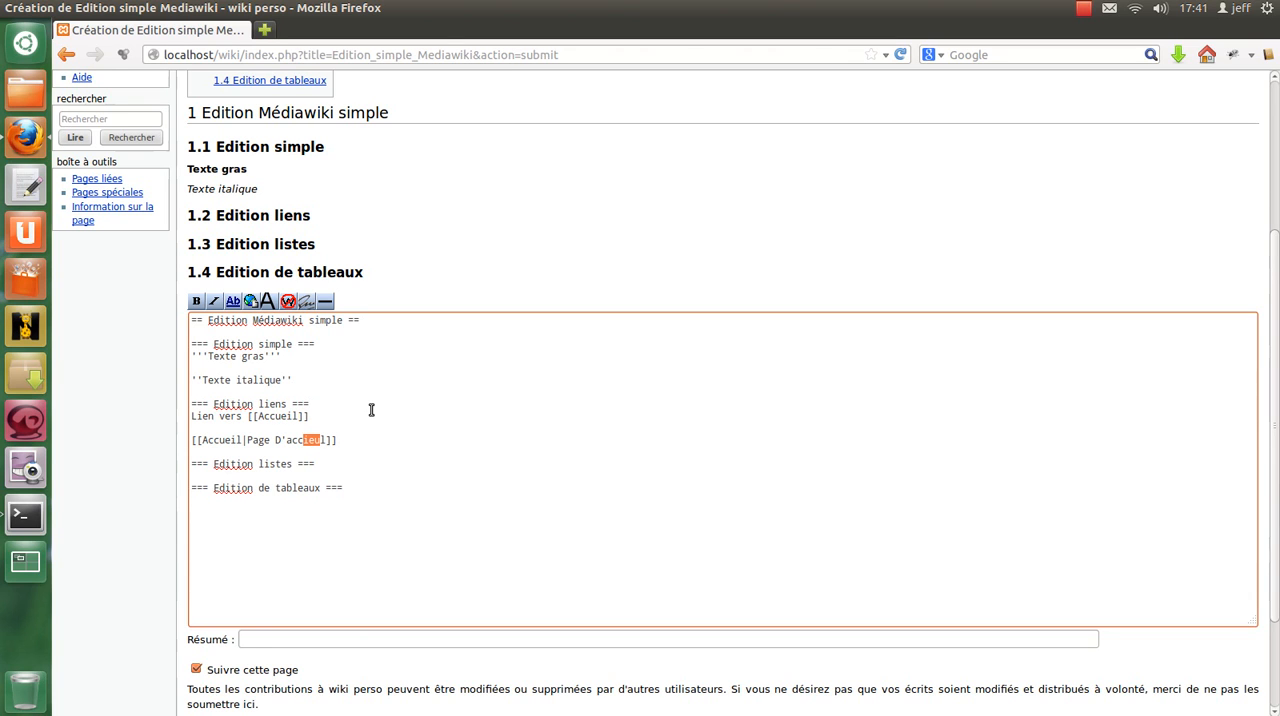
text(uei)
key(Return)
key(Return)
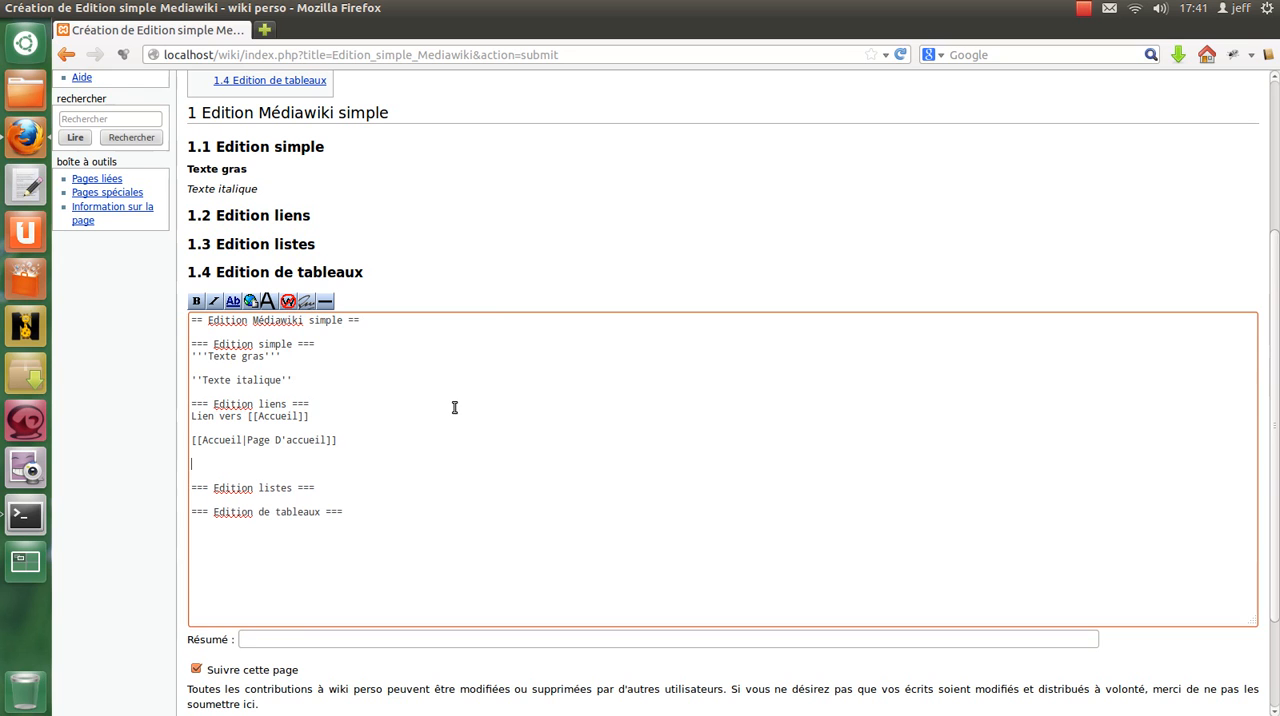
Insert an external link placeholder below the titled internal link and copy the Google home page address from a new tab.
click(251, 303)
click(264, 30)
click(1037, 52)
click(1151, 56)
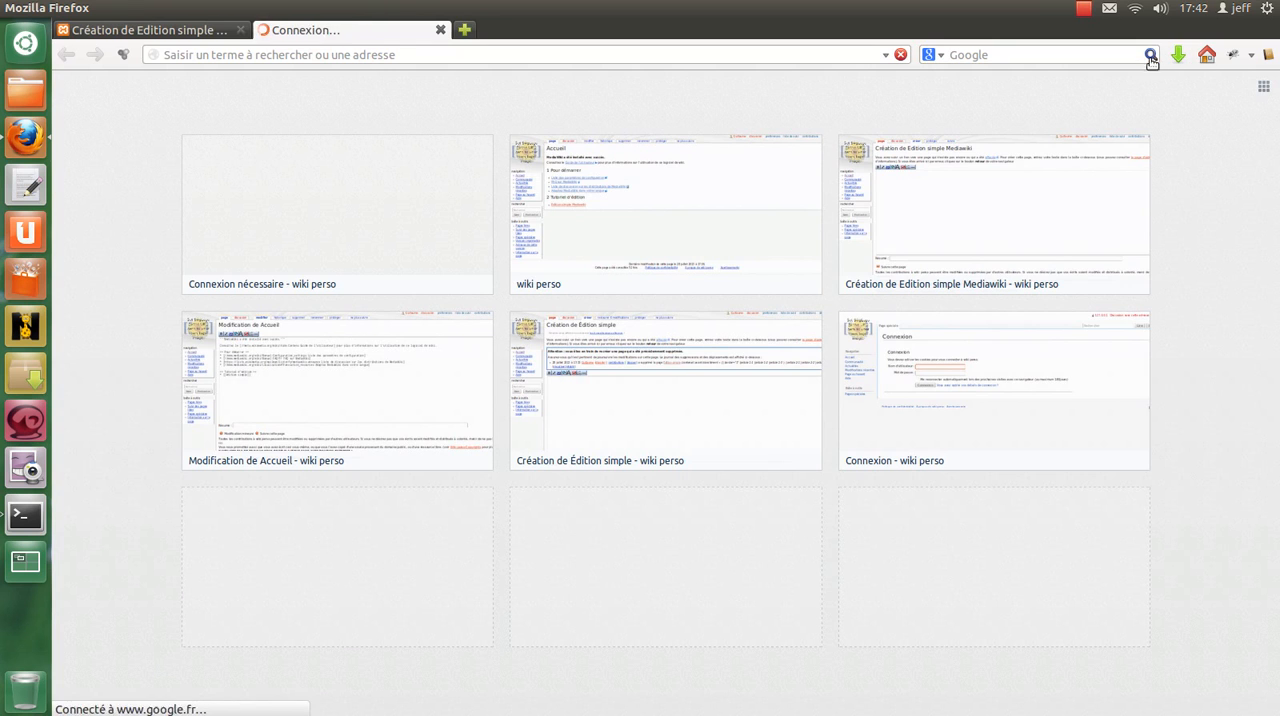
click(377, 54)
key(ctrl+c)
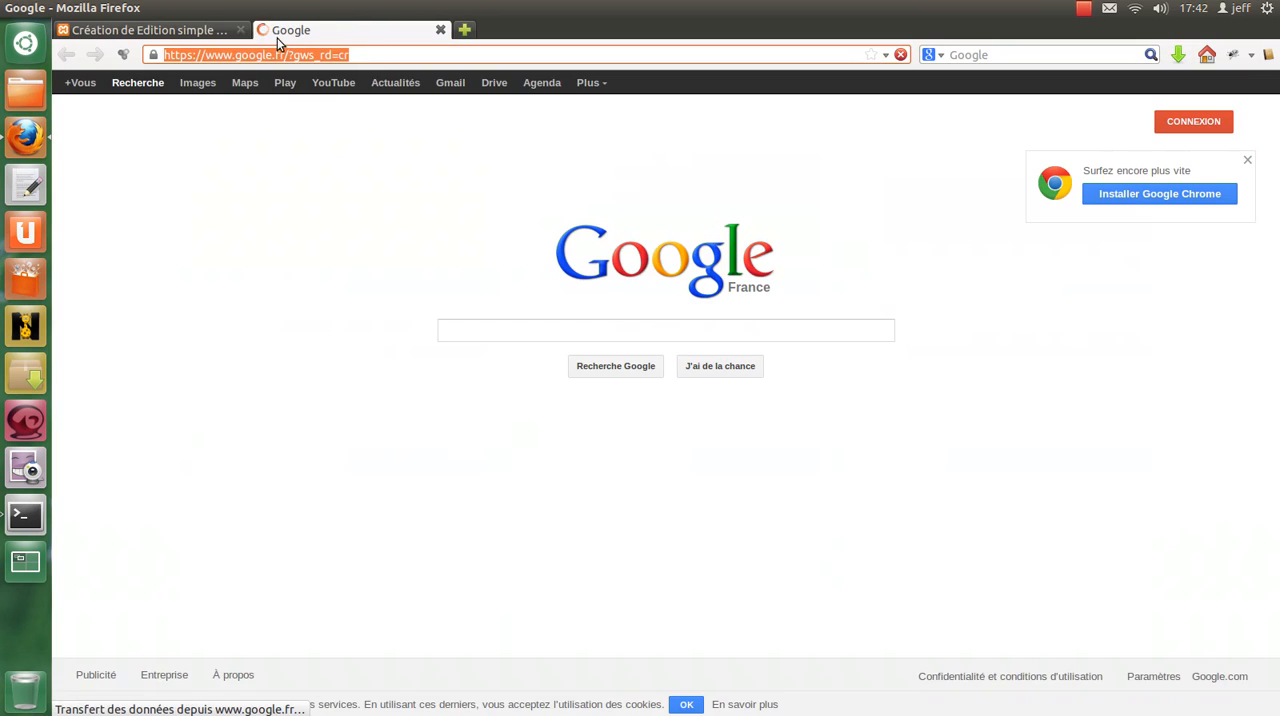
click(172, 30)
click(330, 469)
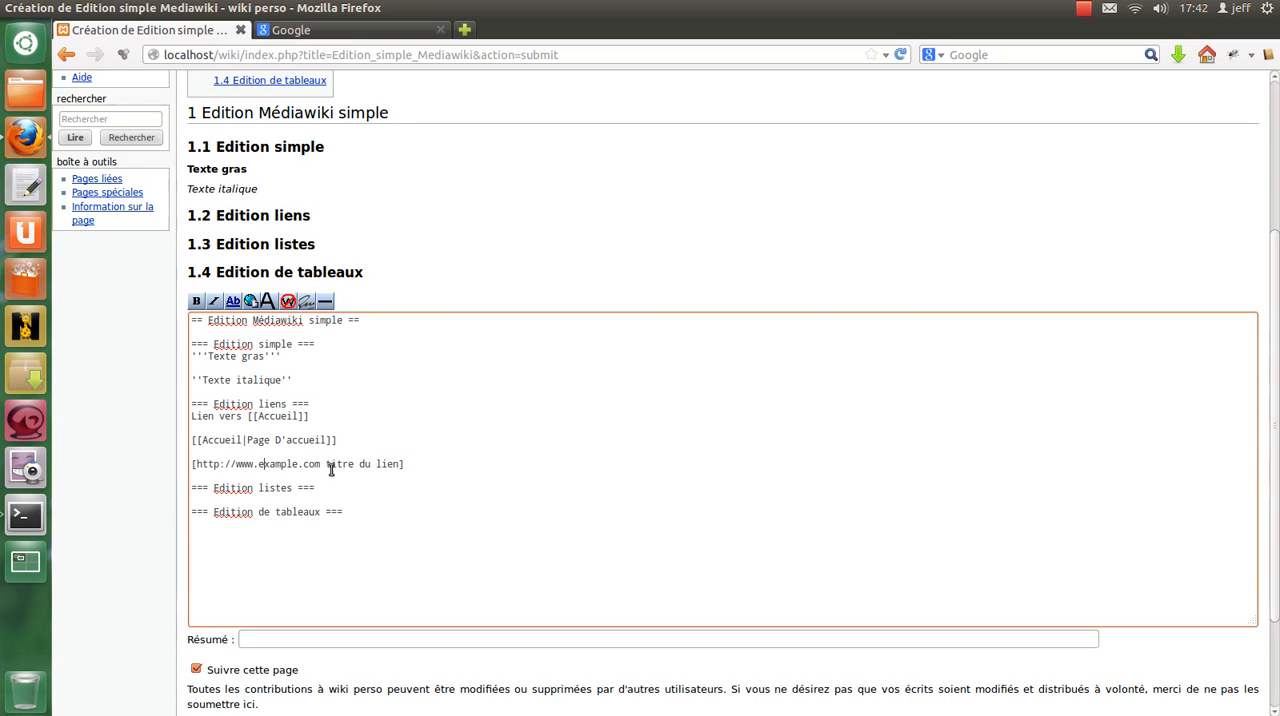
drag(320, 466, 197, 468)
key(ctrl+v)
drag(381, 464, 457, 466)
text(Google F)
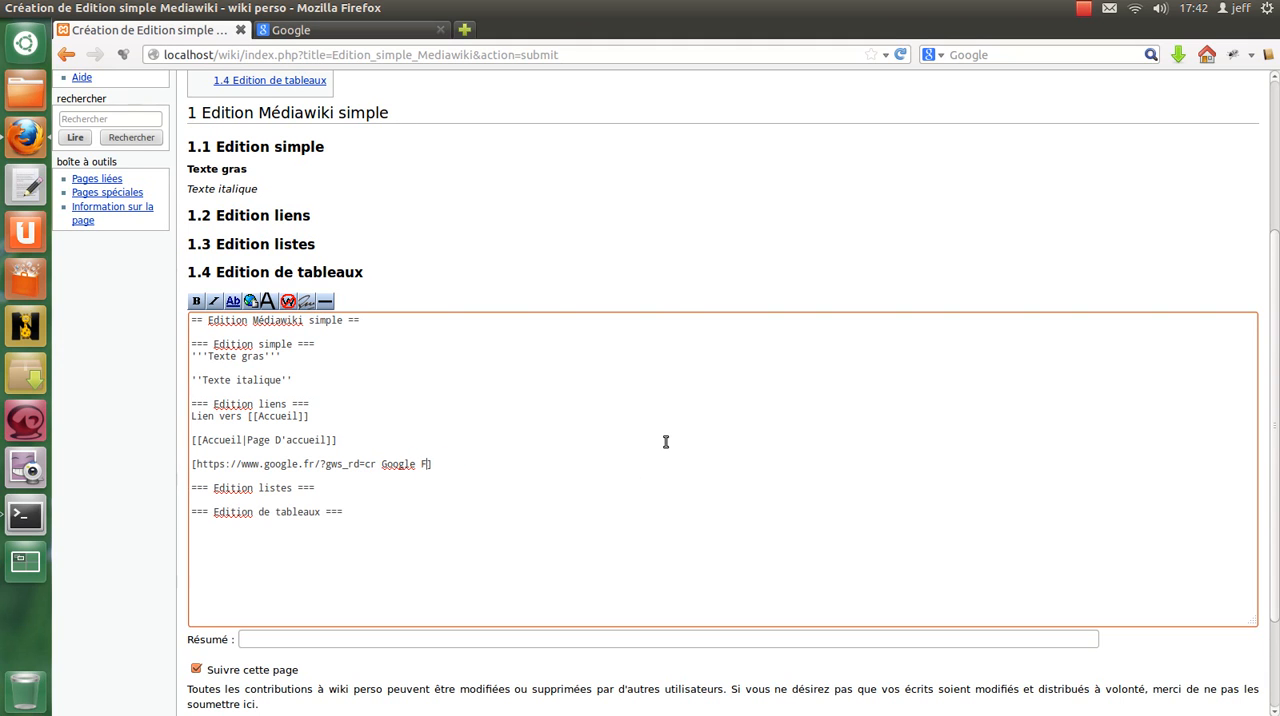
text(rance)
Preview the page and check how the three links under "Edition liens" are rendered.
scroll(532, 380, down, 3)
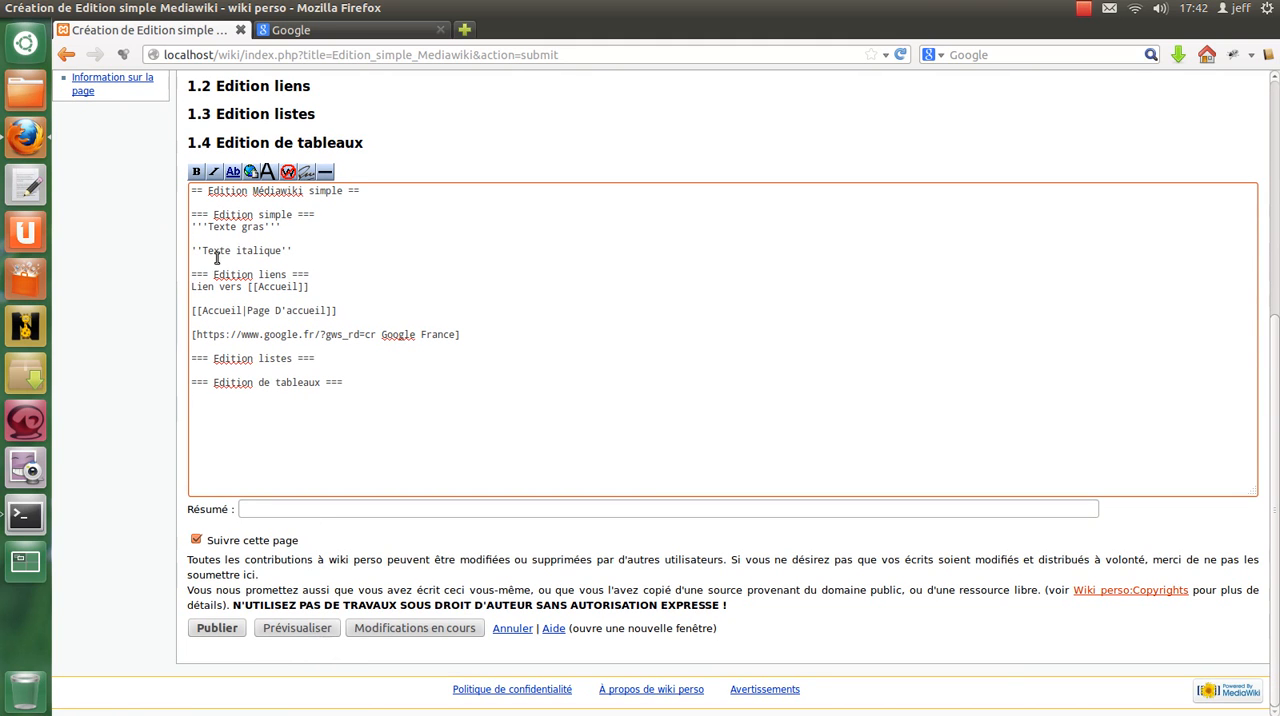
click(294, 630)
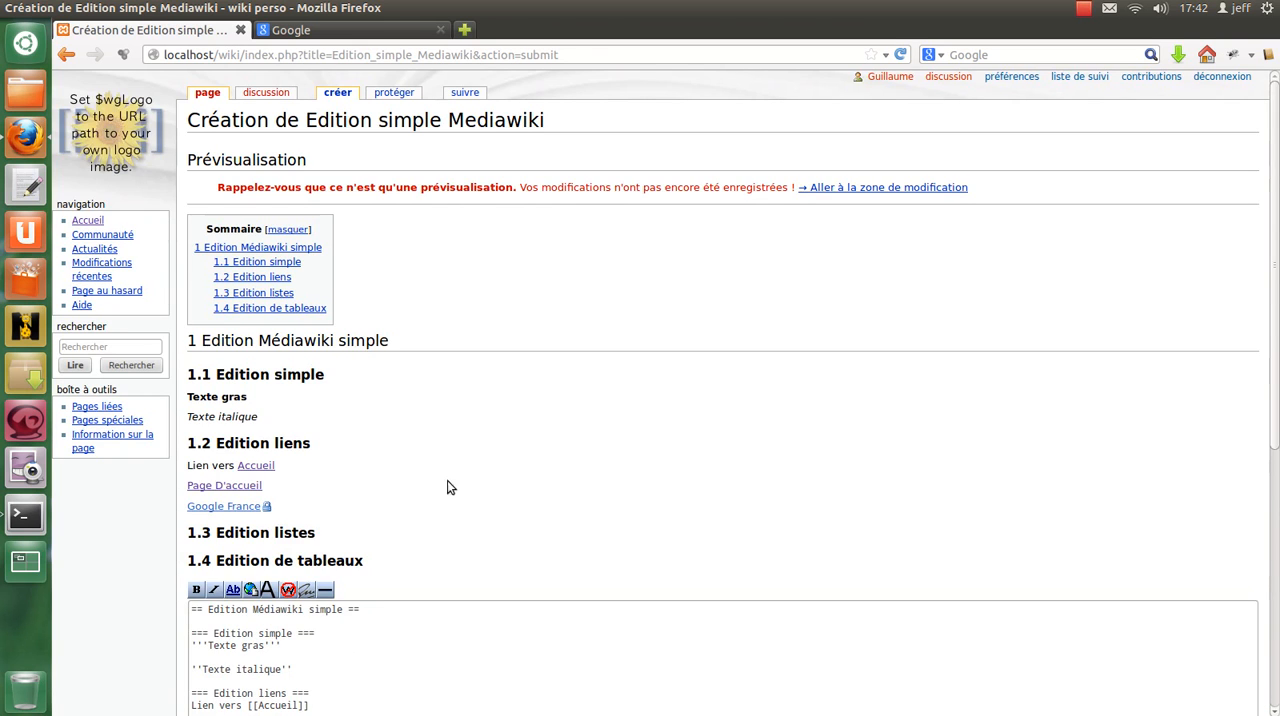
scroll(268, 494, down, 3)
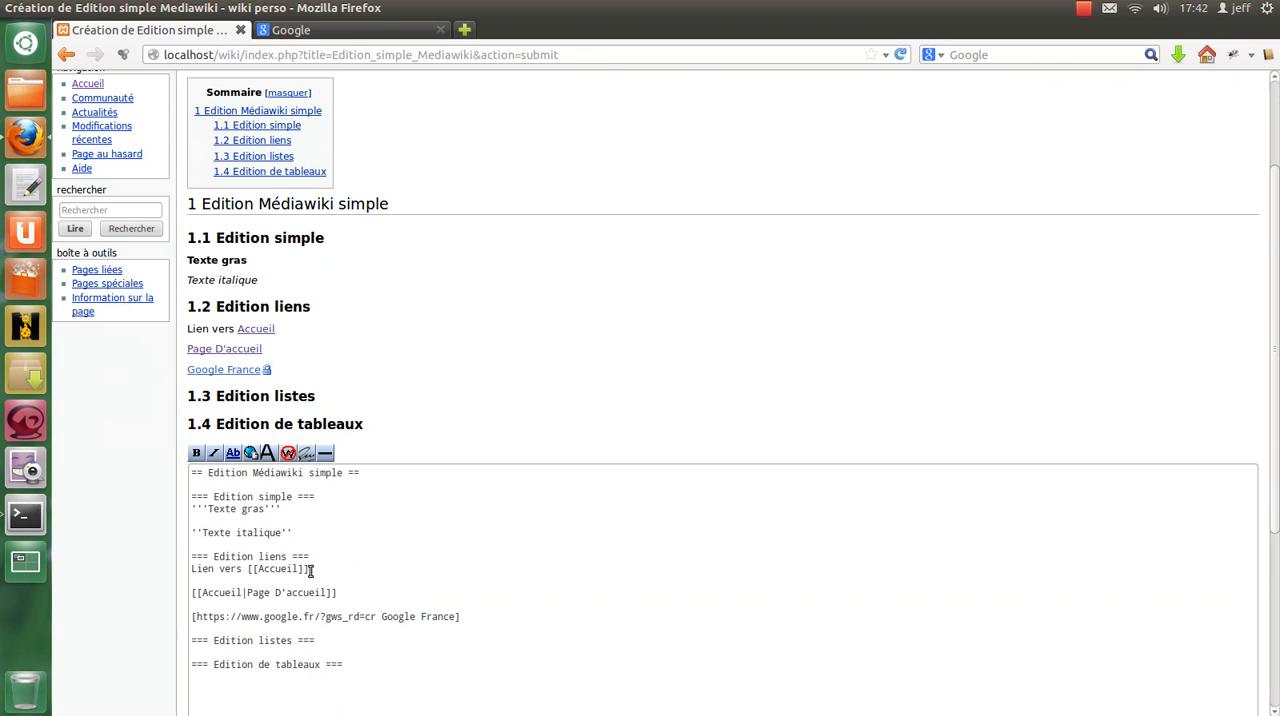
Examine the wikitext of the links: the leading text, the brackets and page name of the internal link, and the external link's bracket.
click(191, 568)
drag(191, 568, 254, 568)
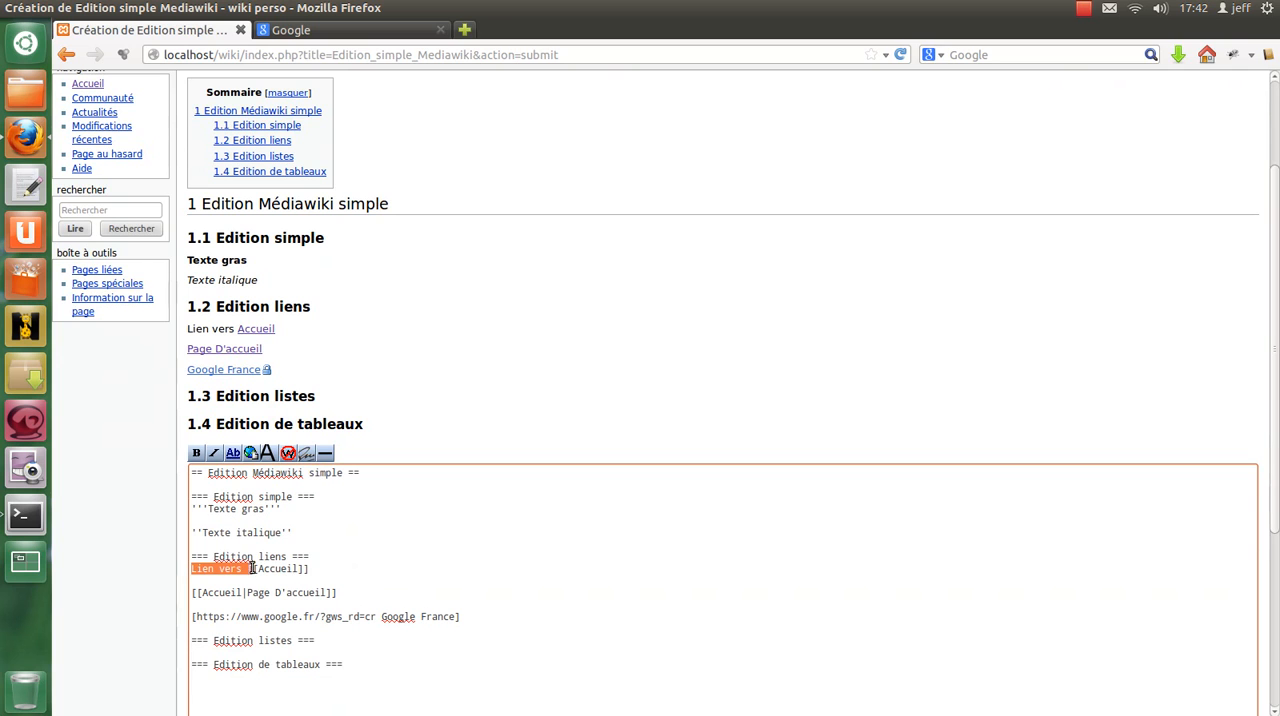
double_click(273, 570)
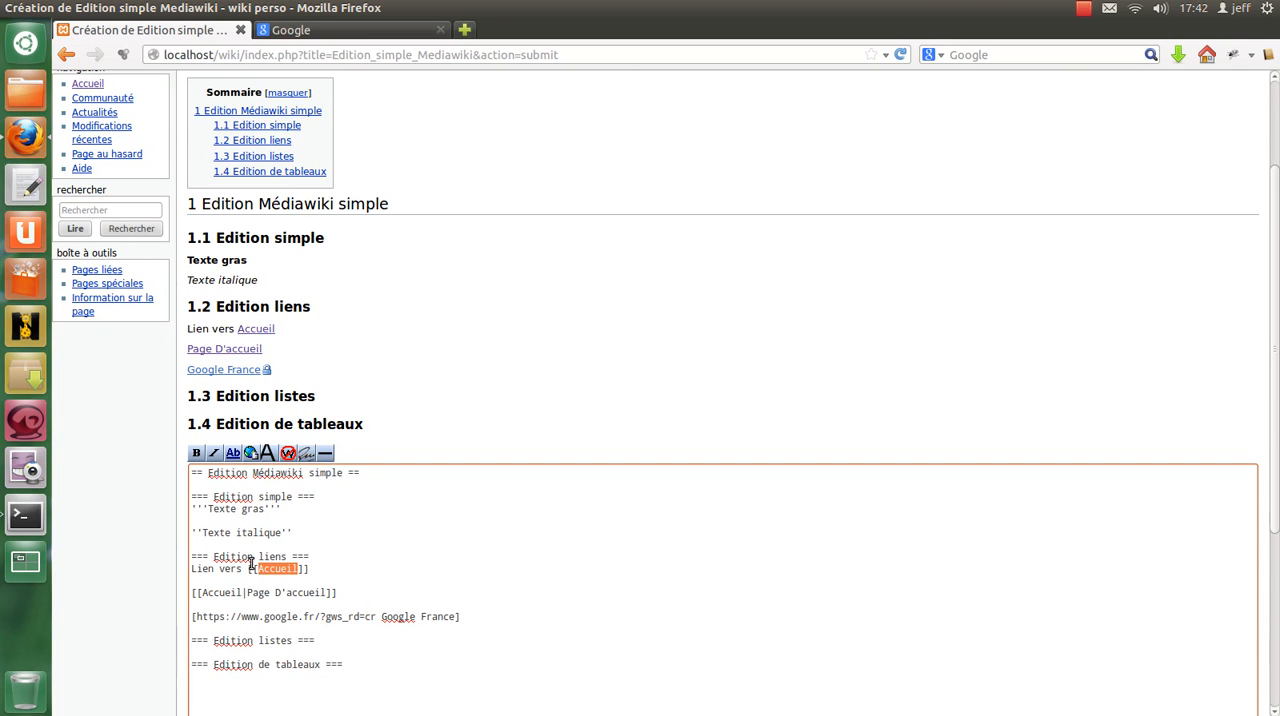
scroll(270, 555, down, 1)
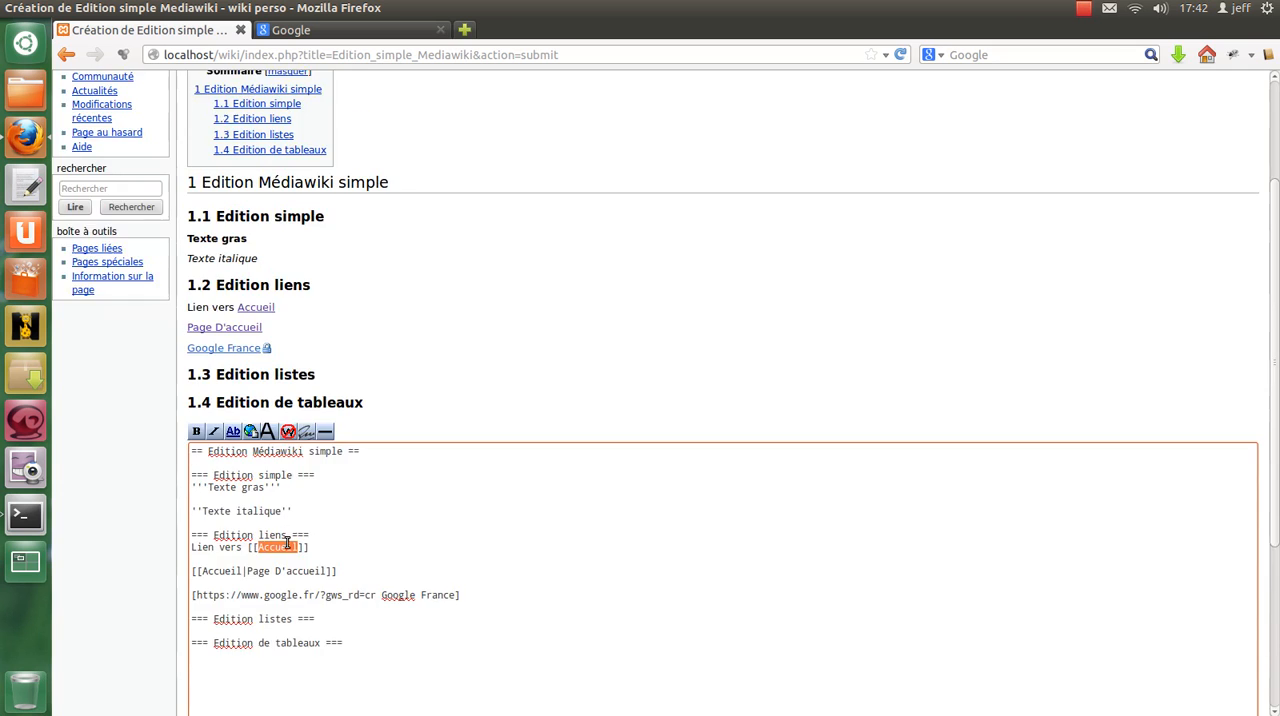
scroll(287, 543, down, 3)
click(251, 341)
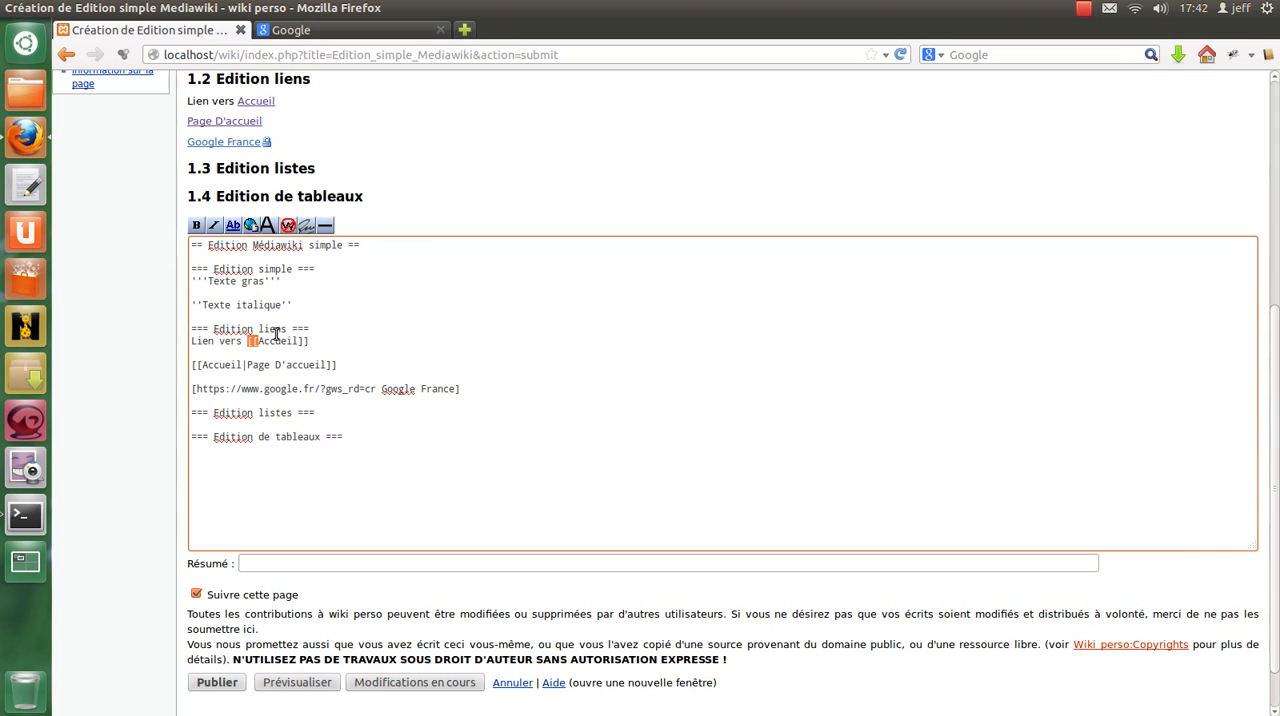
double_click(272, 342)
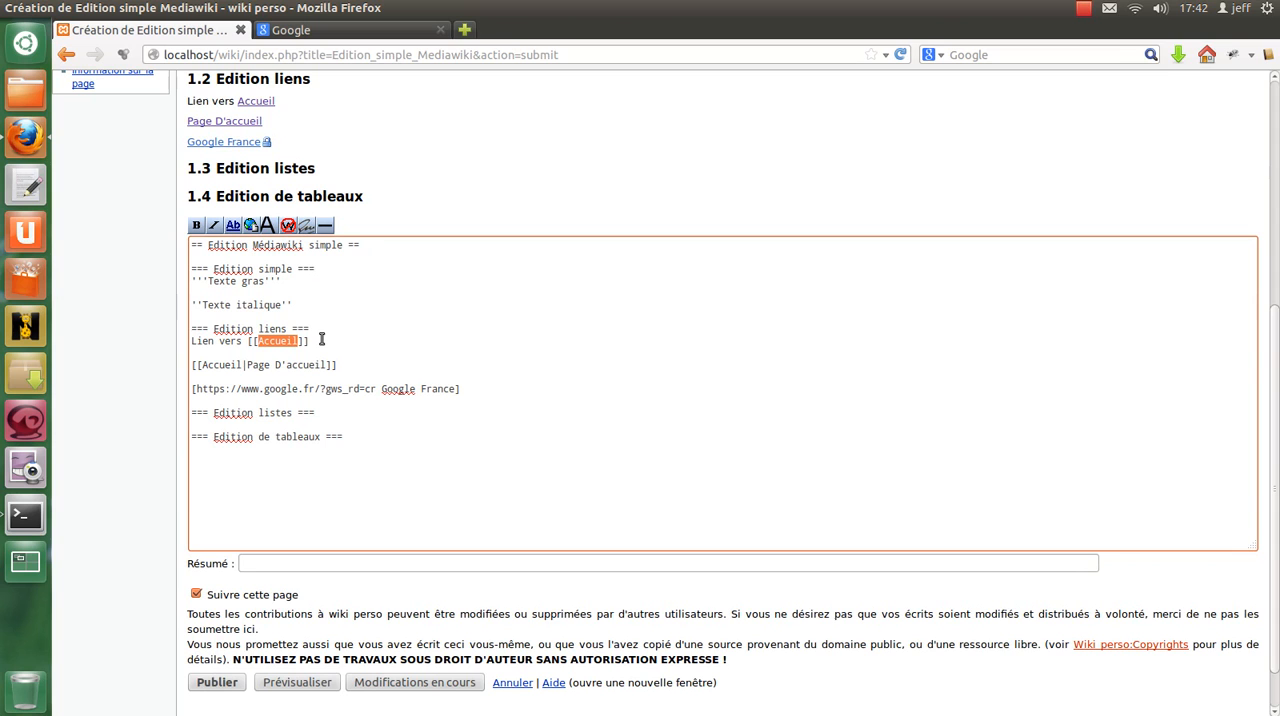
click(195, 390)
scroll(364, 354, up, 3)
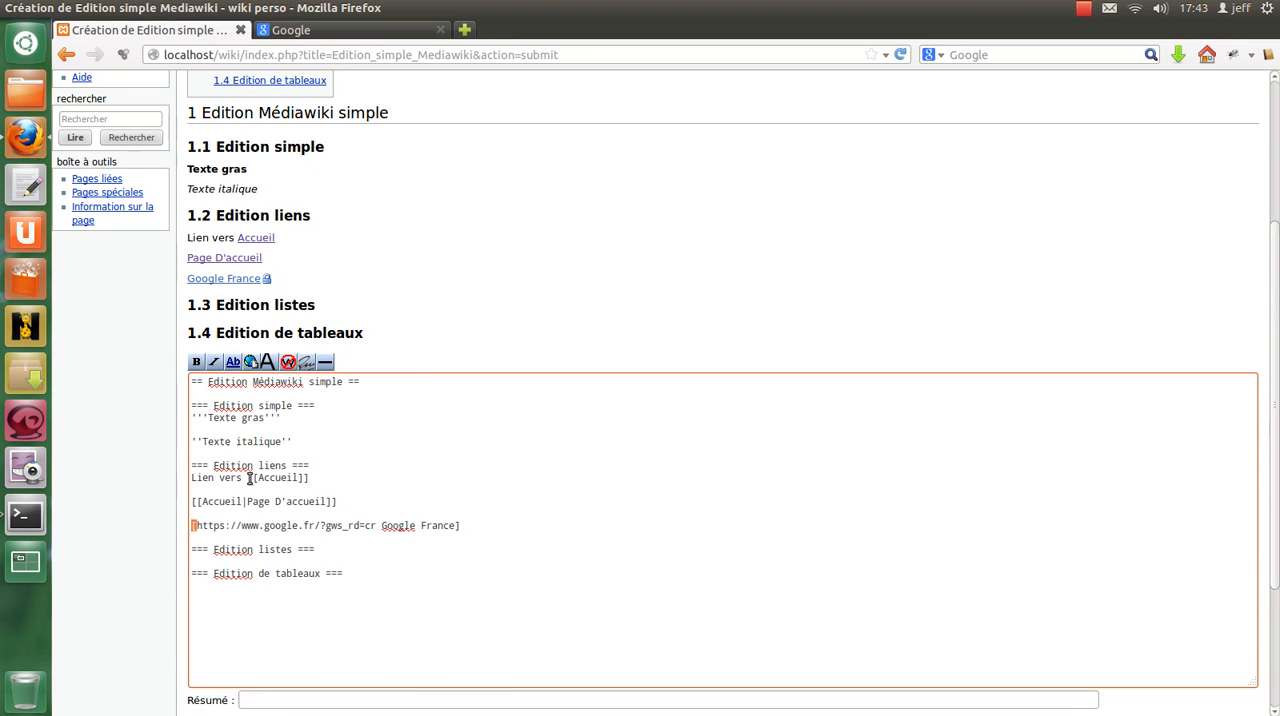
drag(249, 478, 314, 478)
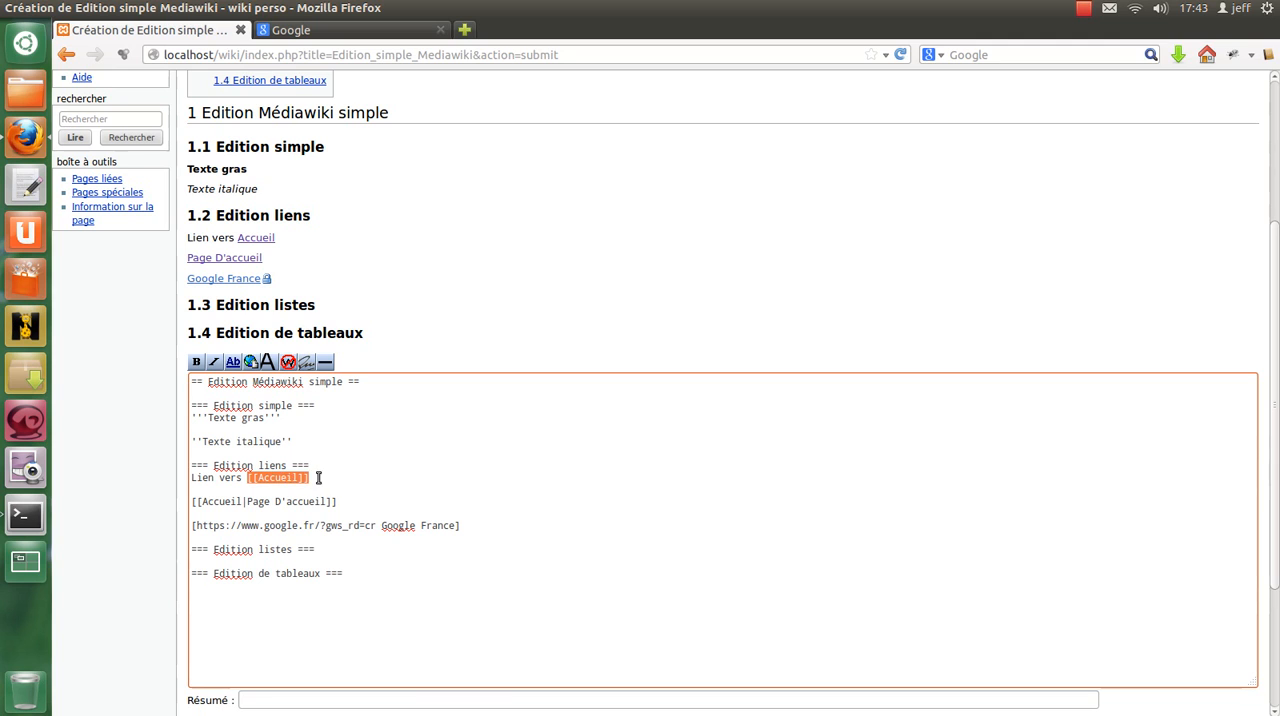
double_click(280, 478)
click(360, 205)
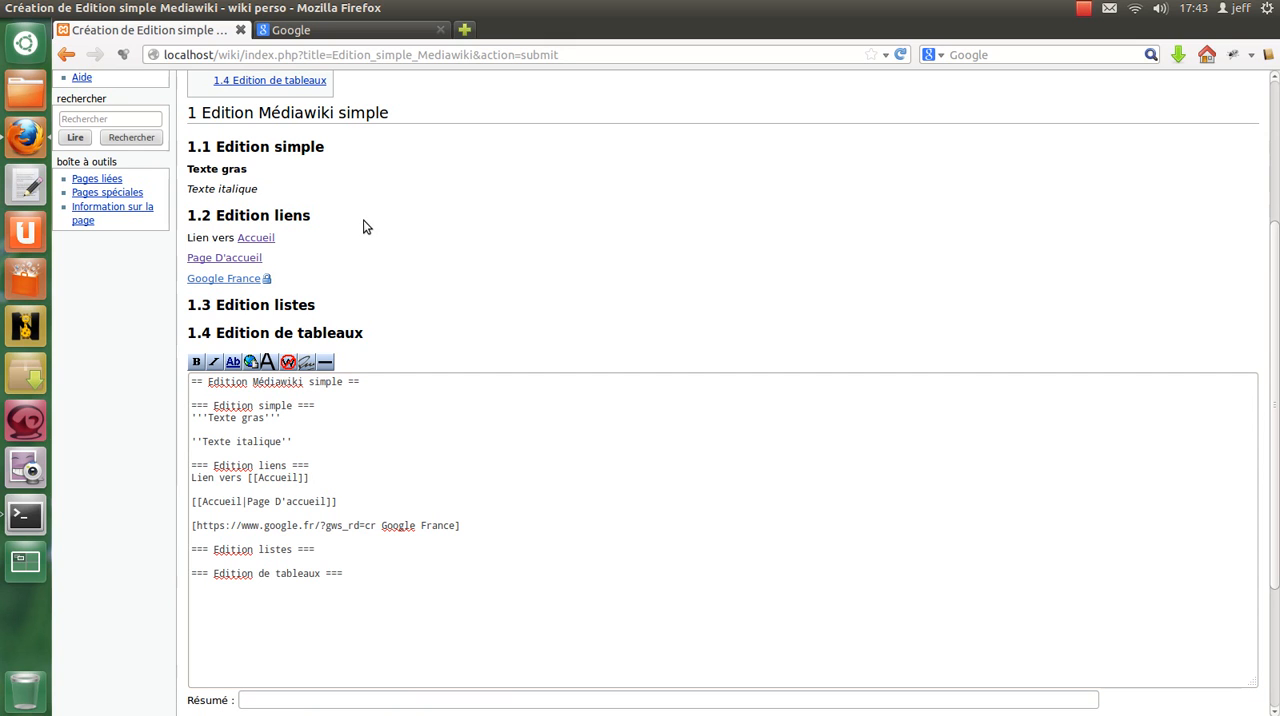
Open the previewed "Accueil" link in a new tab to check its target, and return to its page name in the wikitext.
right_click(256, 240)
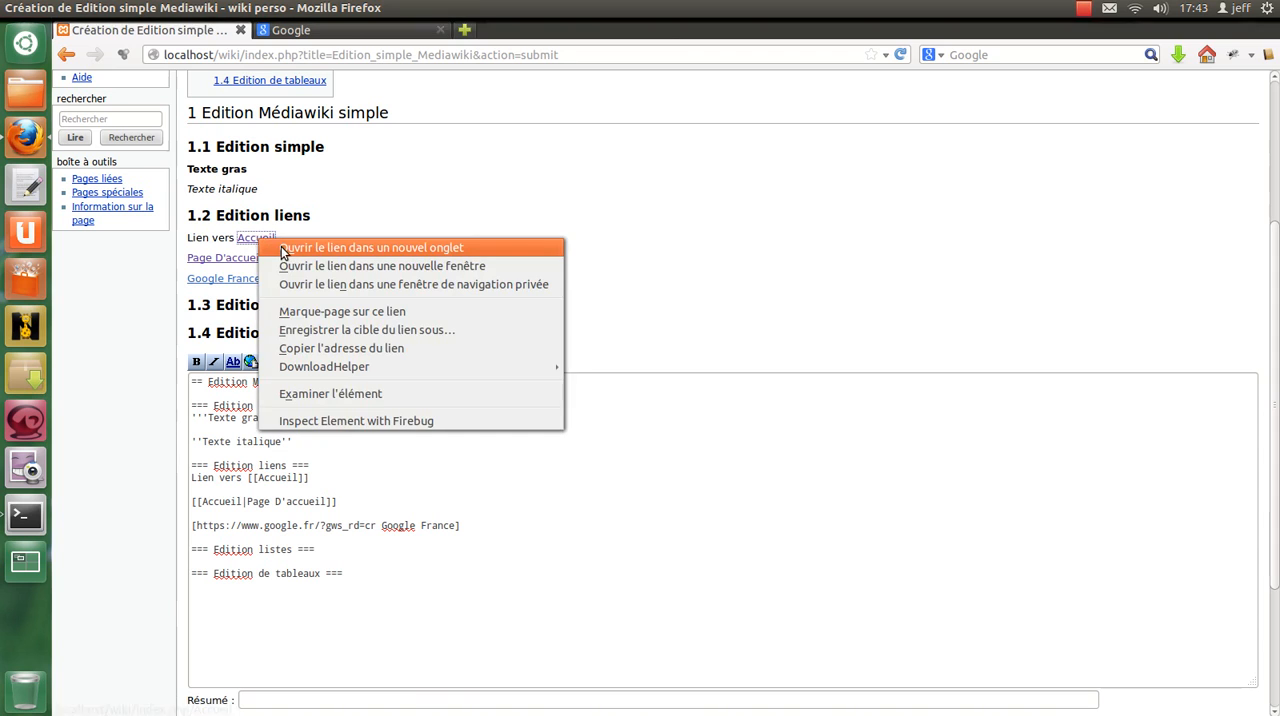
click(281, 246)
click(640, 30)
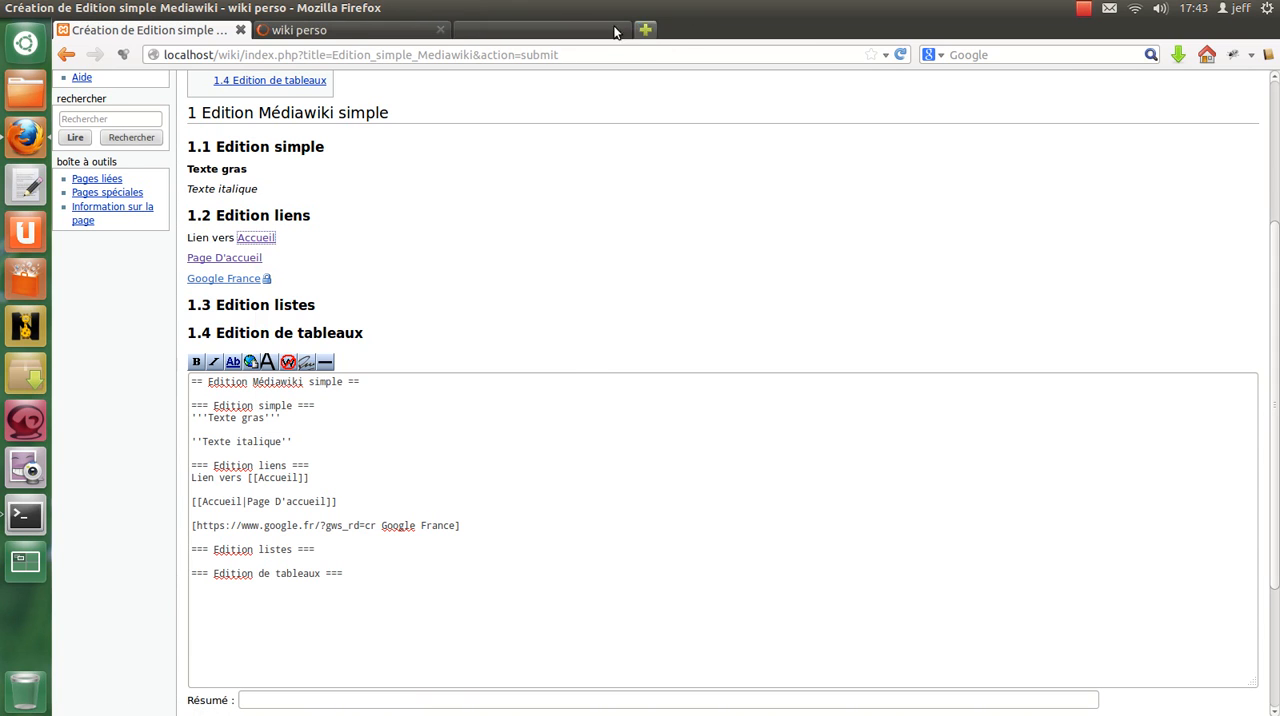
click(330, 30)
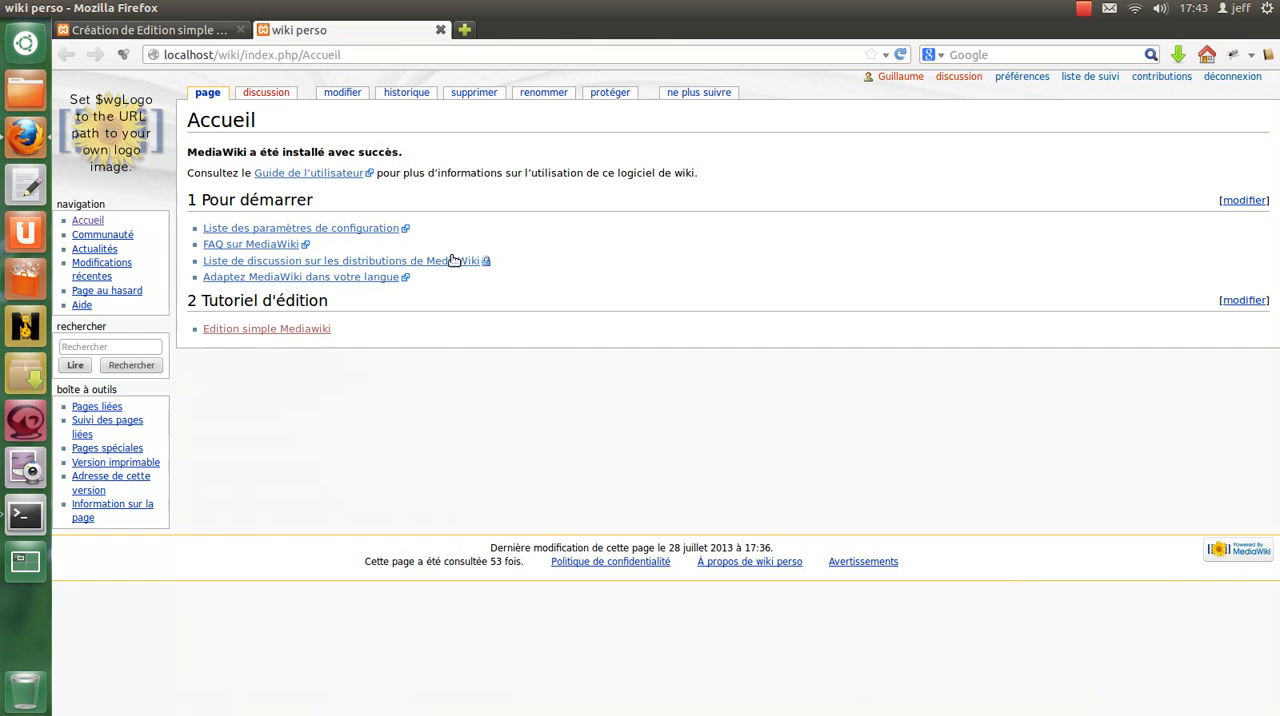
click(150, 32)
double_click(281, 481)
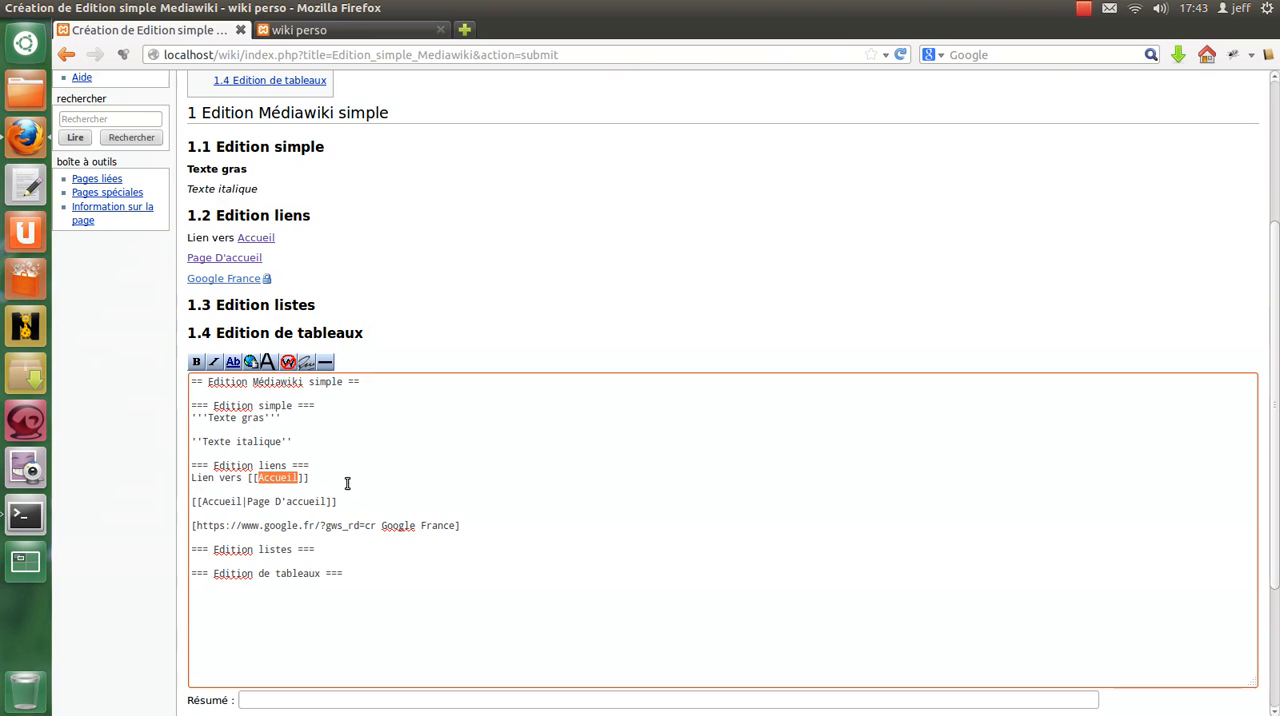
Compare the previewed "Accueil" link with its wikitext, and examine the page name and display text in "[[Accueil|Page D'accueil]]".
scroll(357, 437, down, 2)
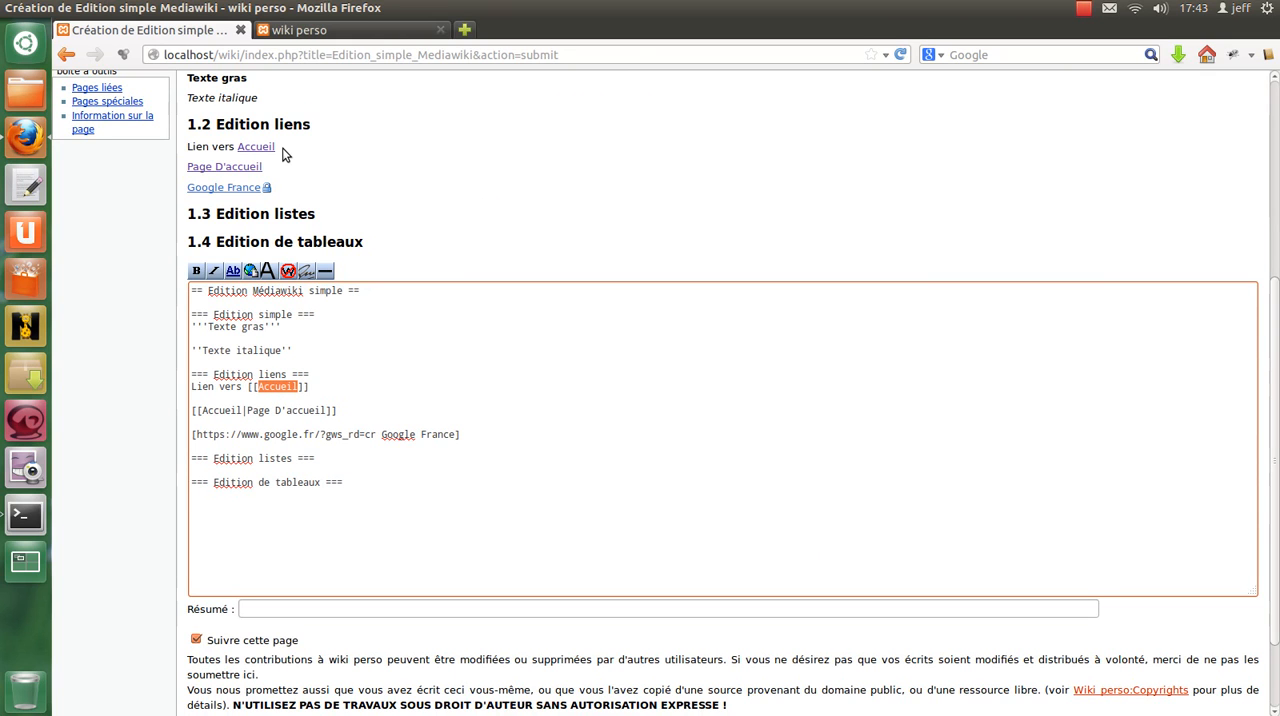
drag(286, 153, 236, 150)
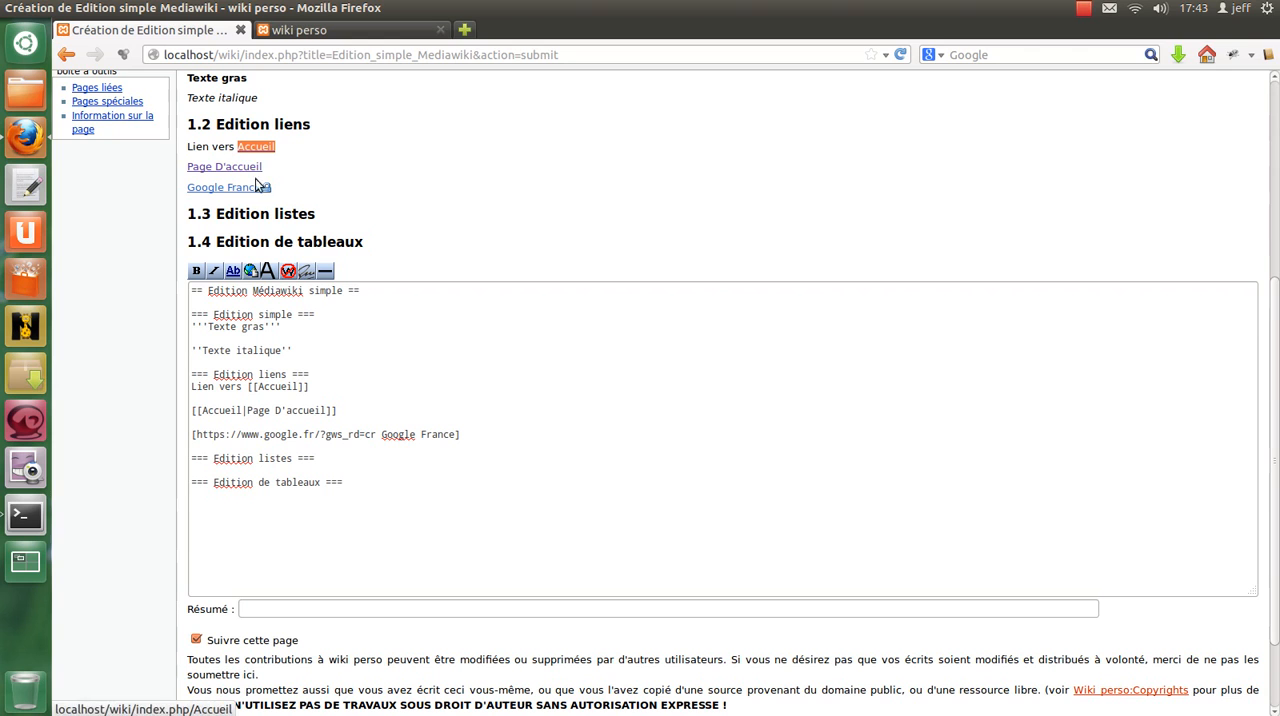
double_click(276, 387)
drag(352, 410, 190, 412)
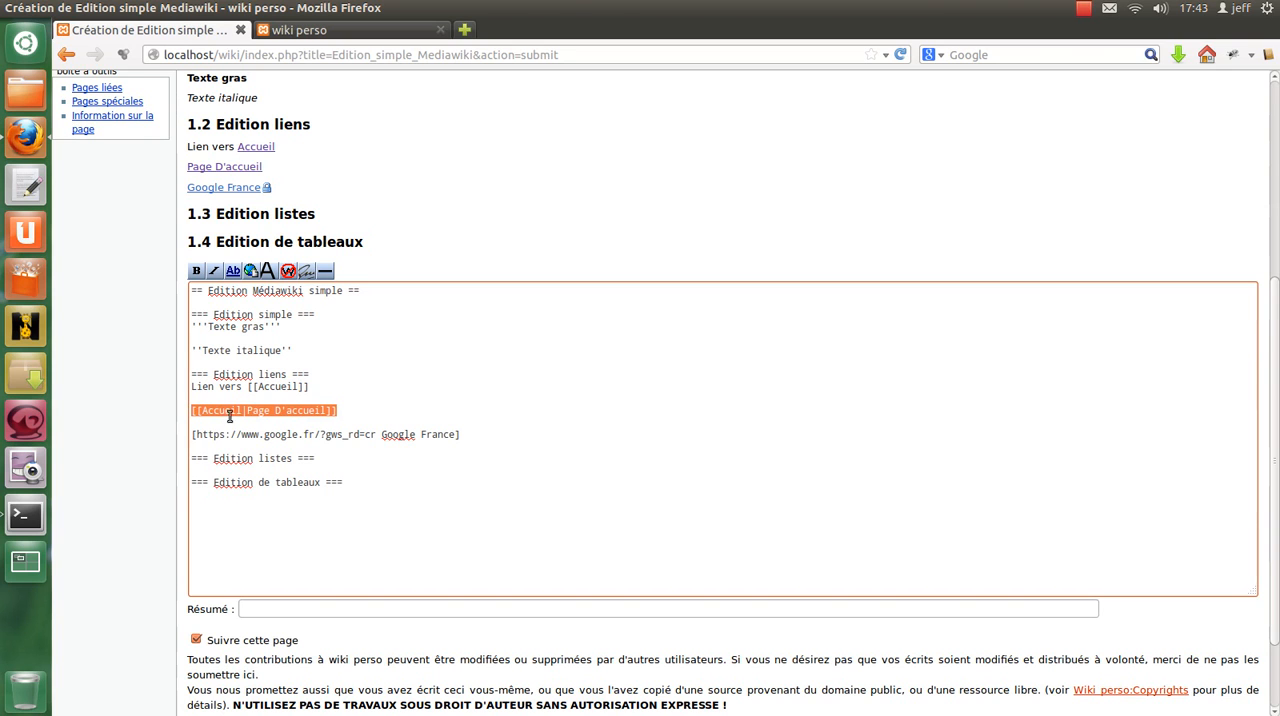
double_click(220, 411)
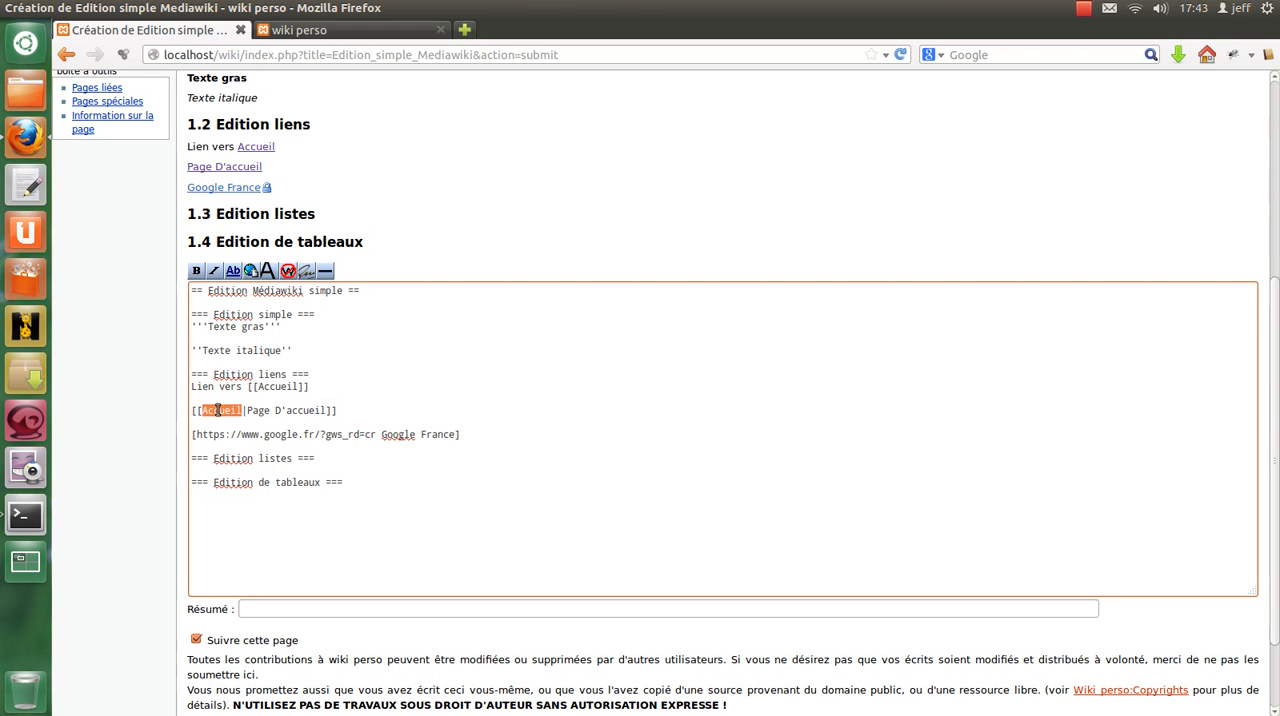
drag(247, 410, 329, 410)
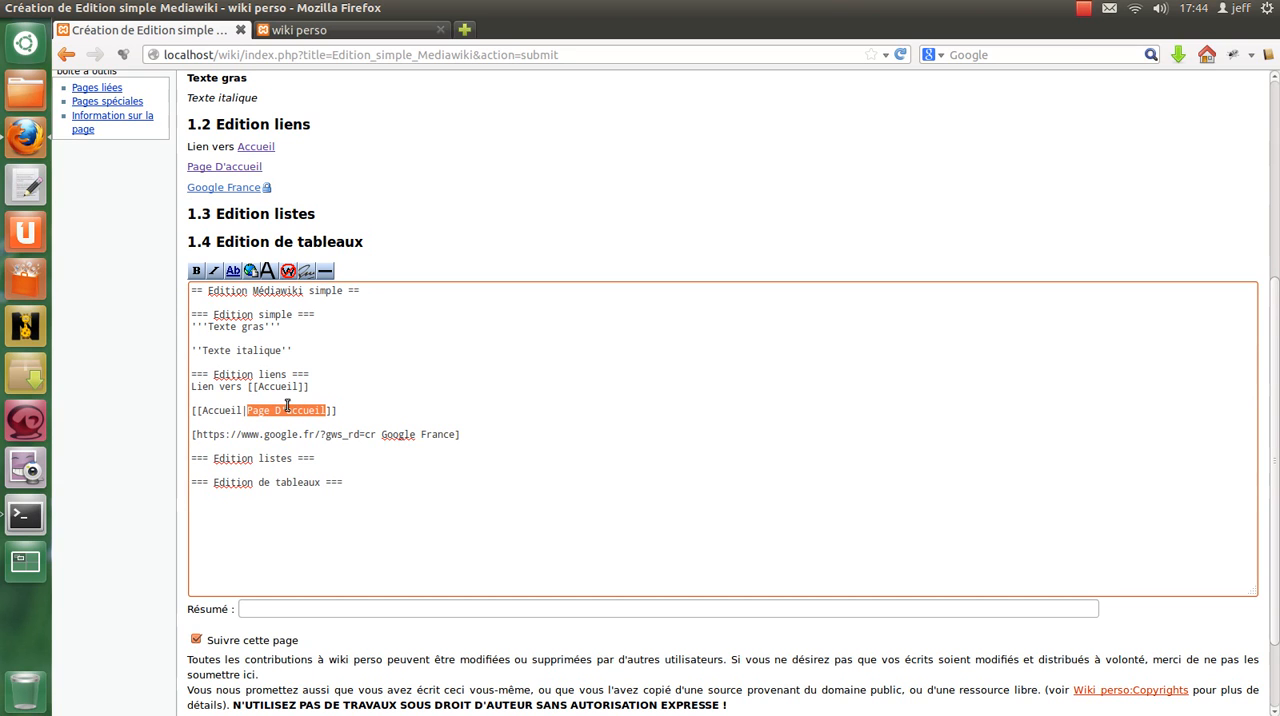
click(346, 415)
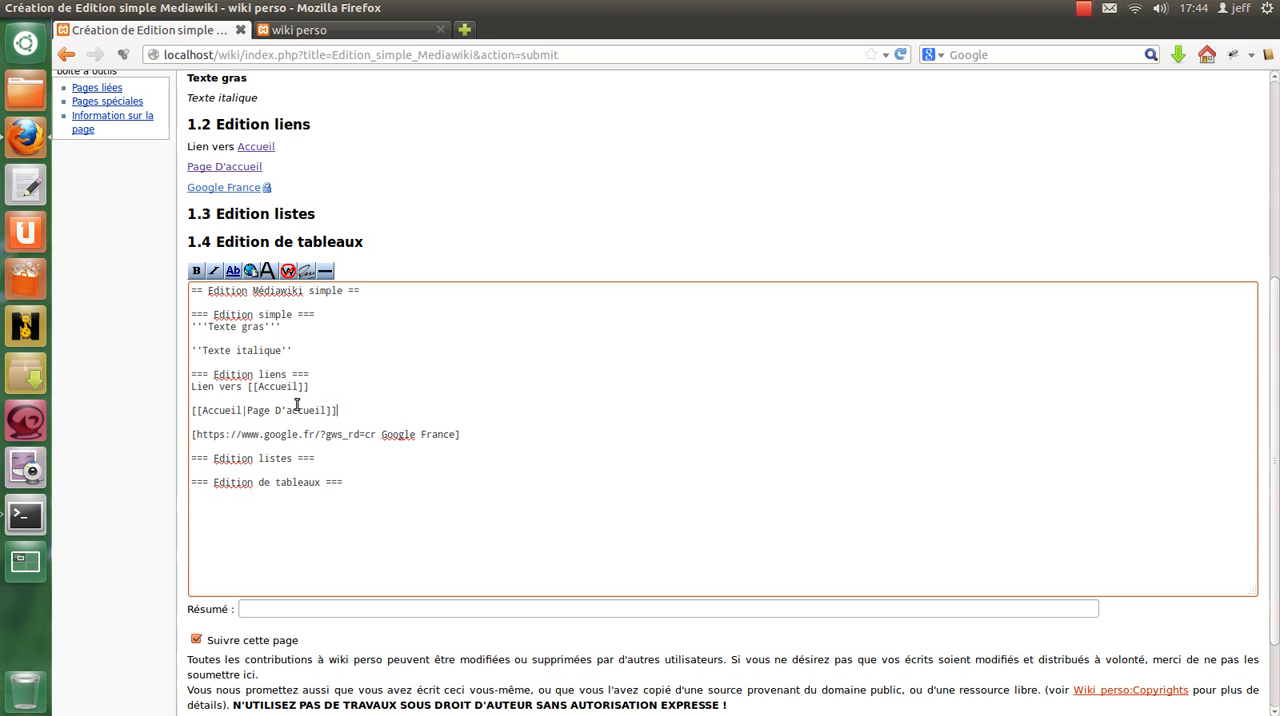
Open the previewed "Page D'accueil" link in a new tab, compare its target with the already opened "Accueil" page, and return to the editor.
right_click(213, 172)
click(245, 180)
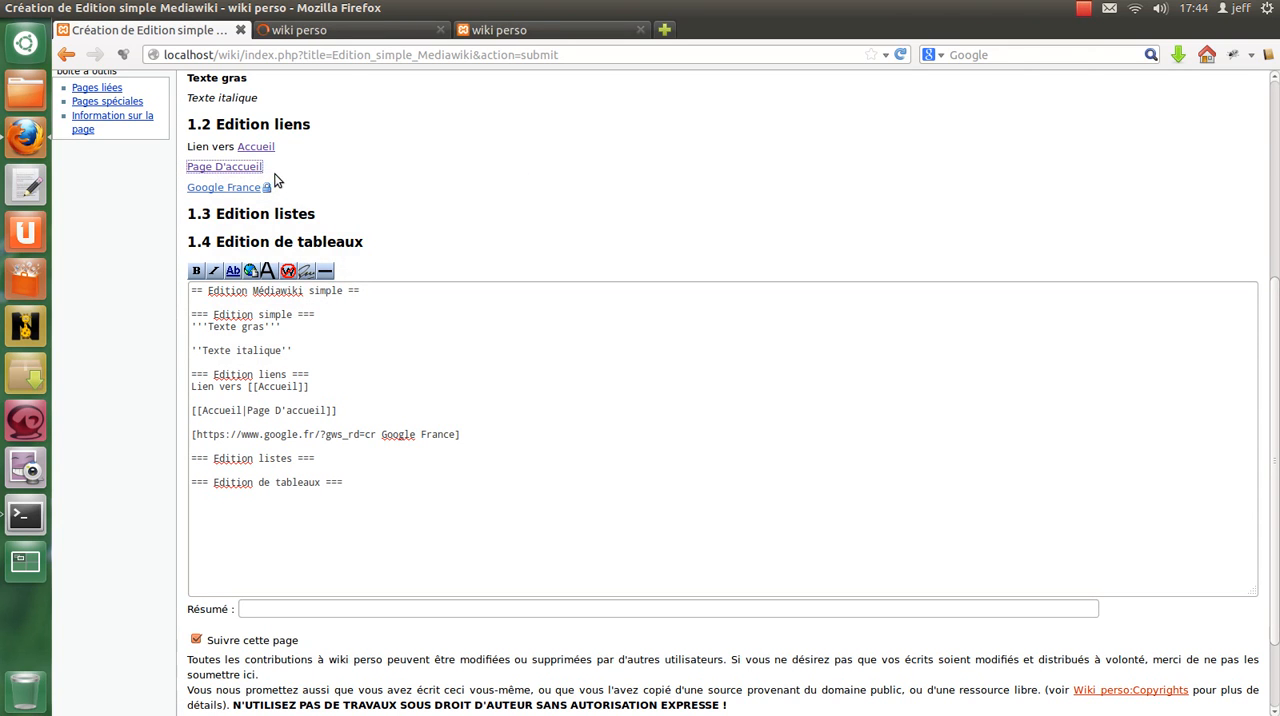
click(335, 30)
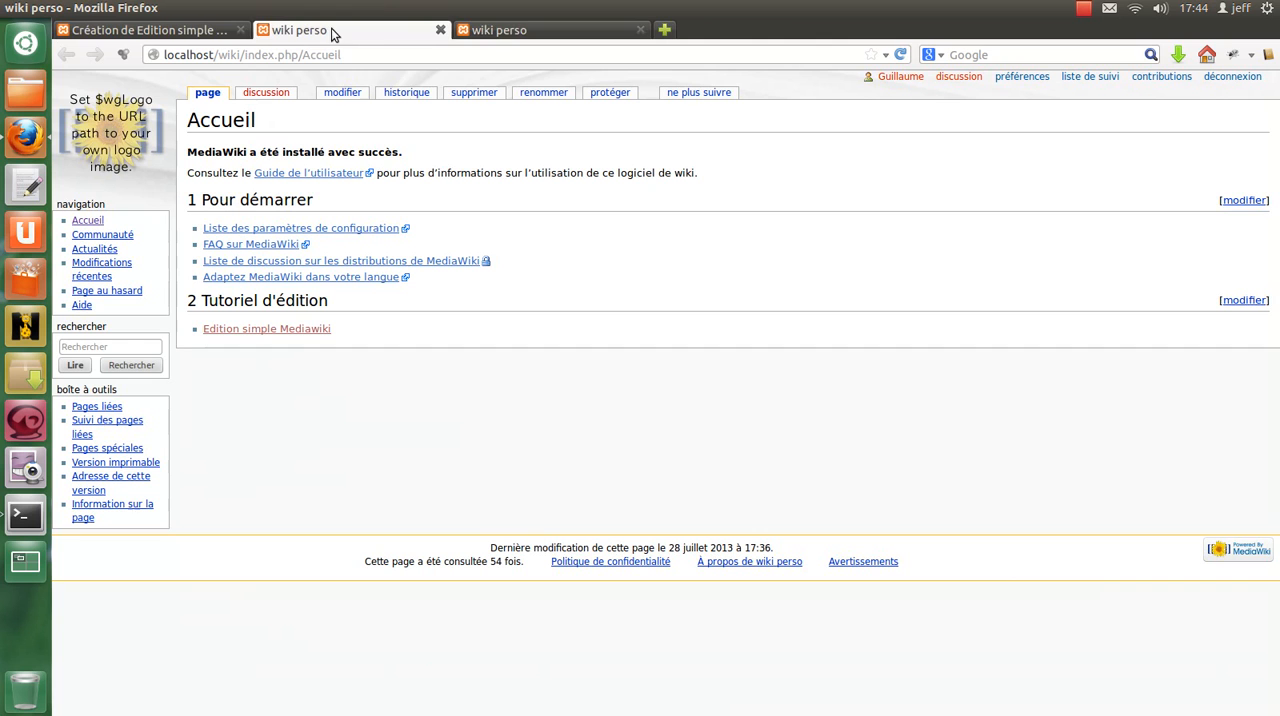
click(519, 34)
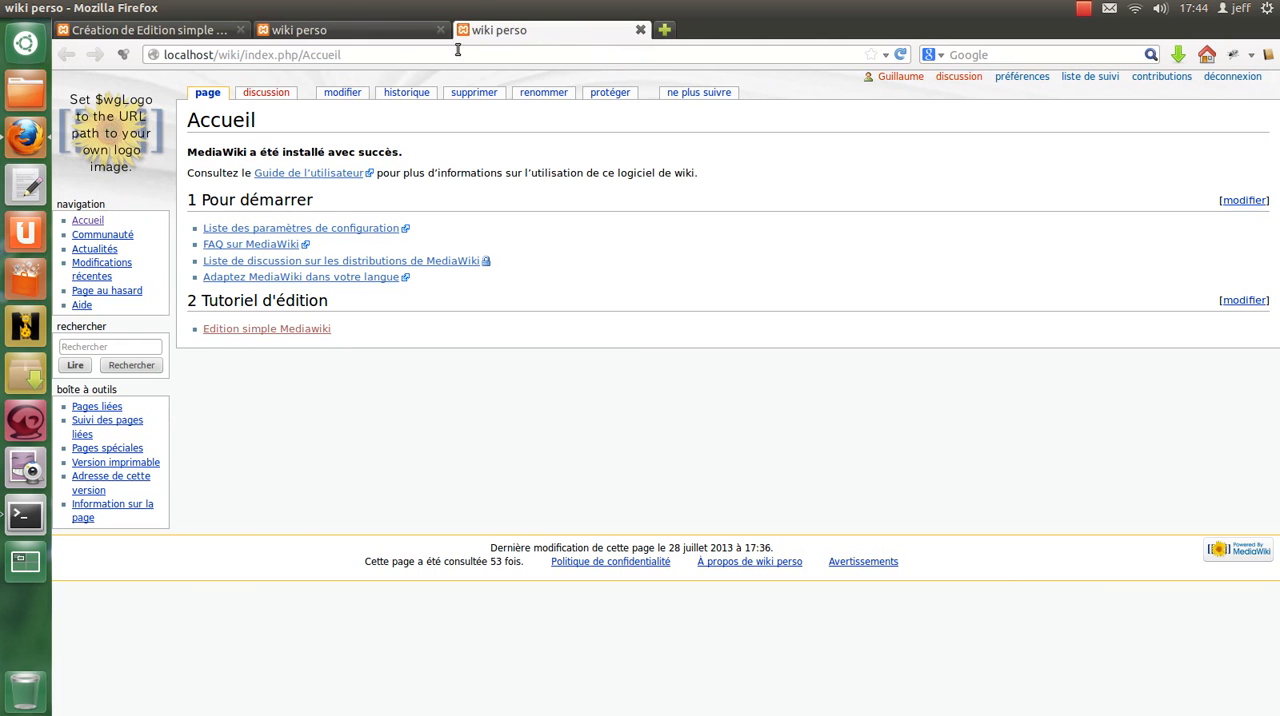
click(141, 30)
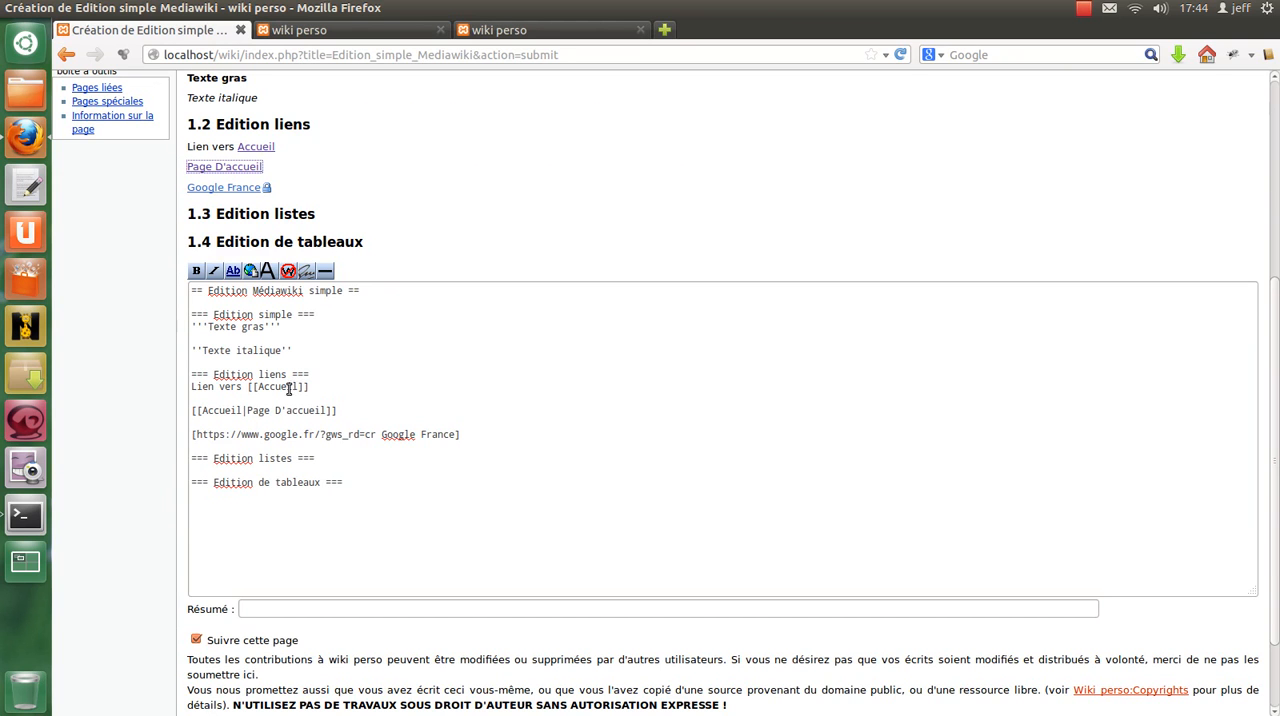
scroll(517, 416, down, 2)
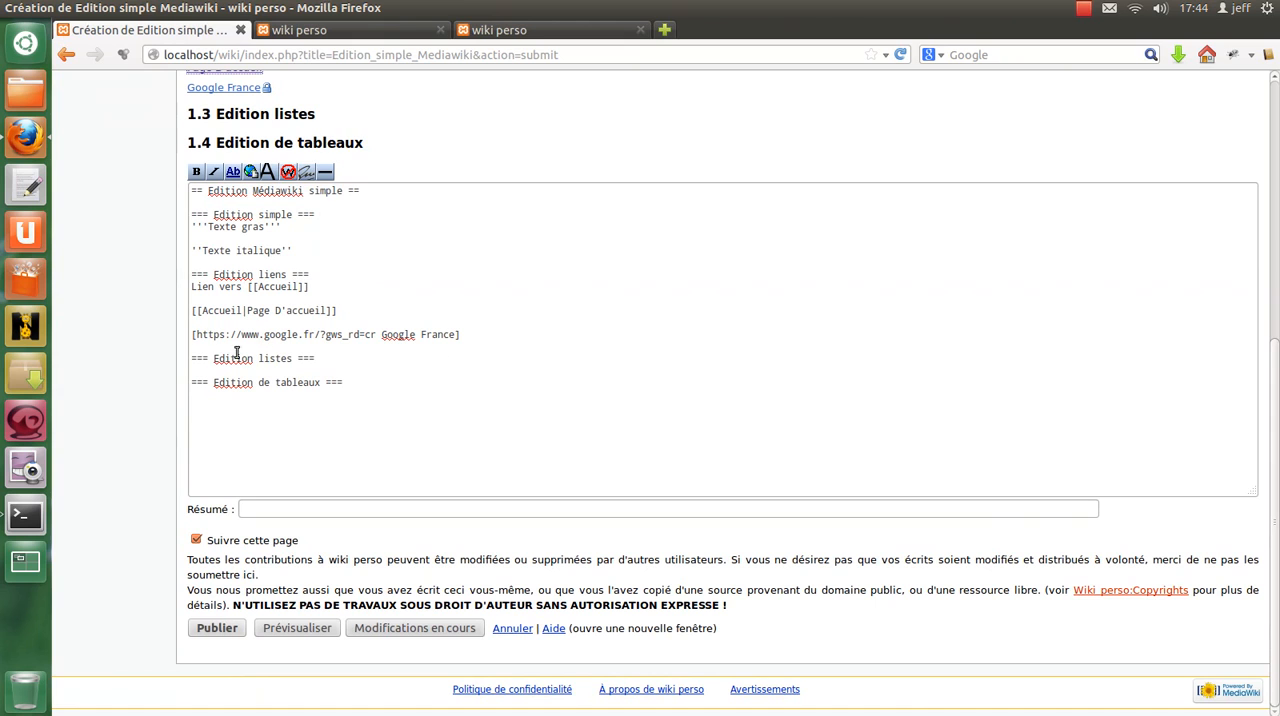
click(197, 334)
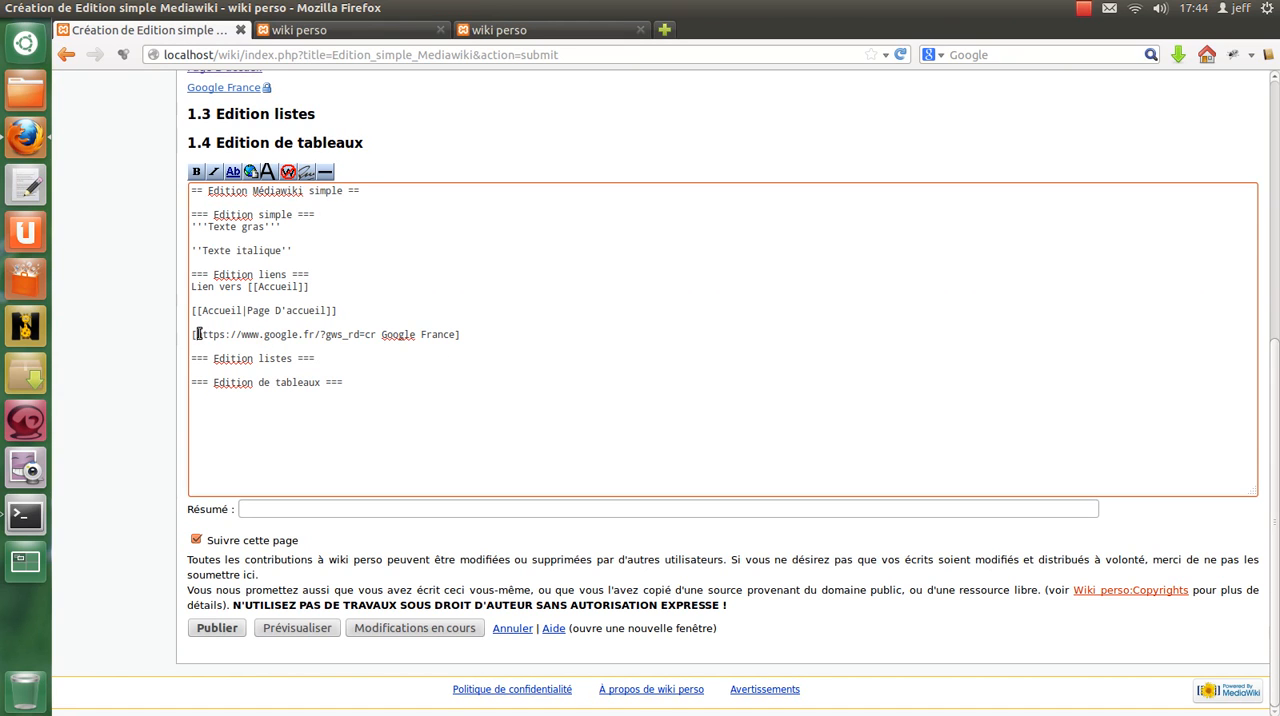
drag(197, 334, 390, 333)
key(ctrl+c)
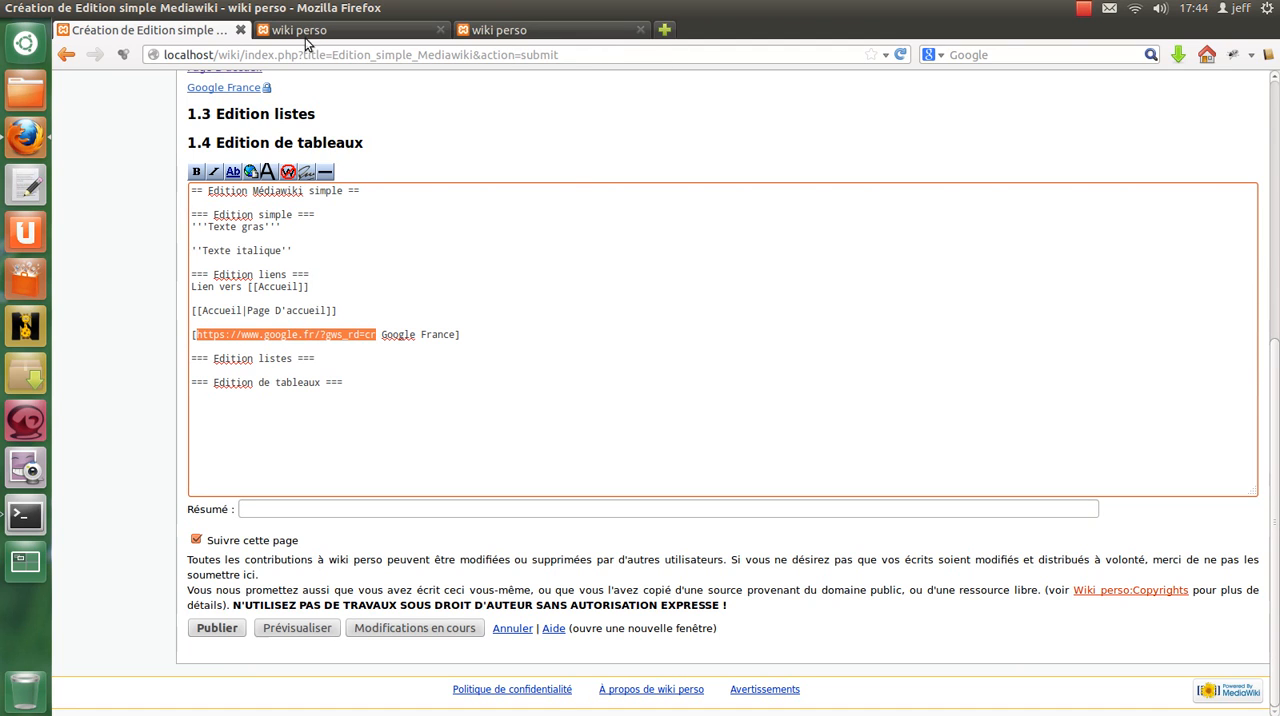
click(664, 29)
middle_click(509, 56)
key(Return)
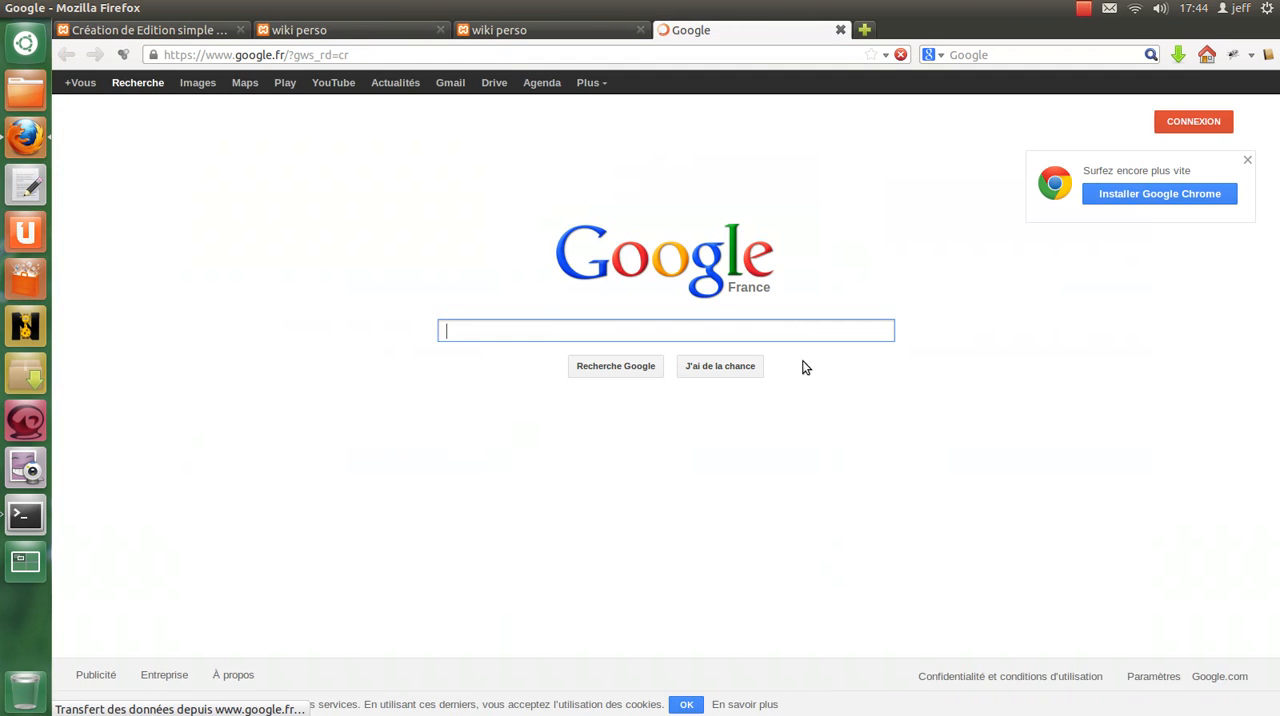
click(215, 30)
Examine the external link's title "Google France" in the wikitext and preview, and compare it with the opened Google page.
drag(382, 334, 455, 335)
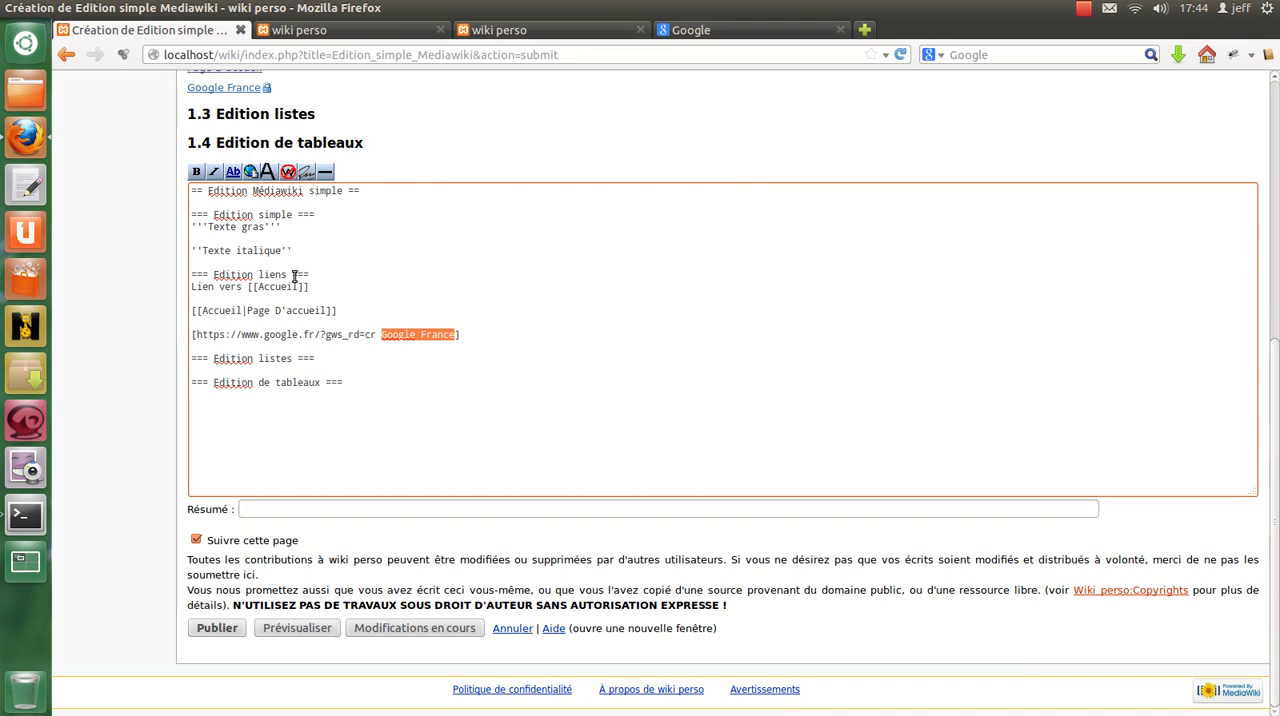
scroll(290, 272, up, 3)
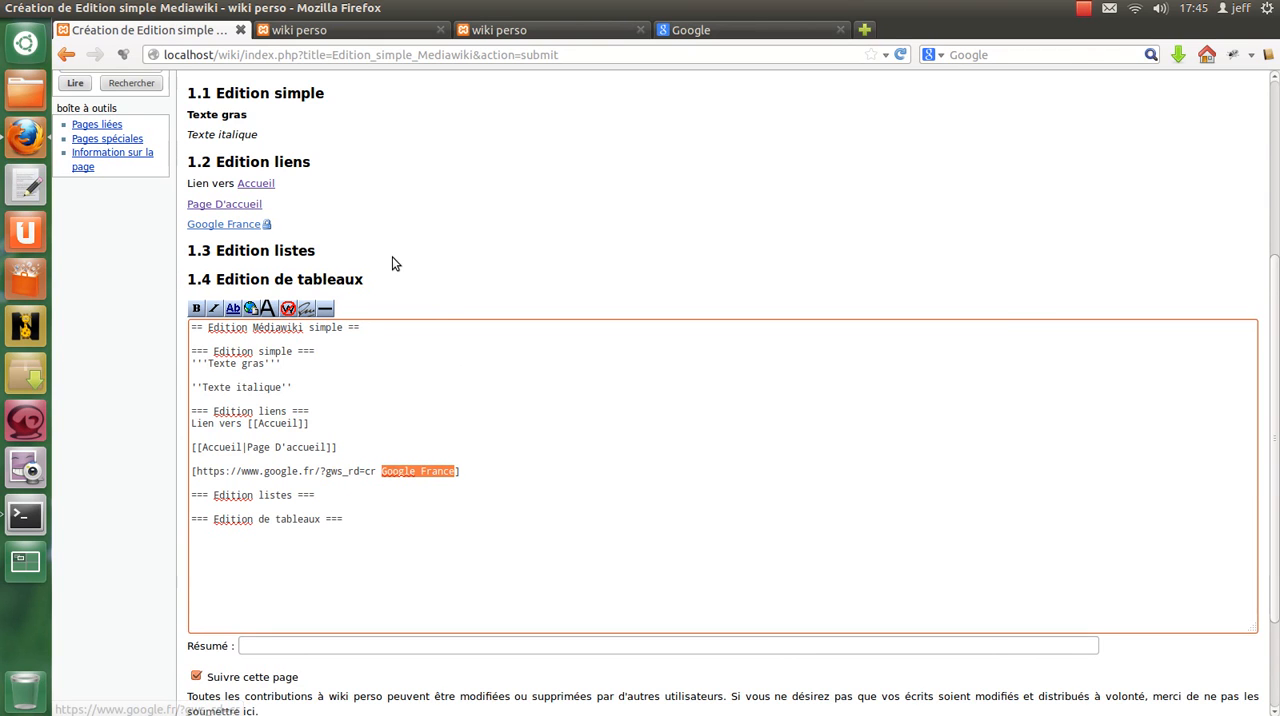
click(694, 30)
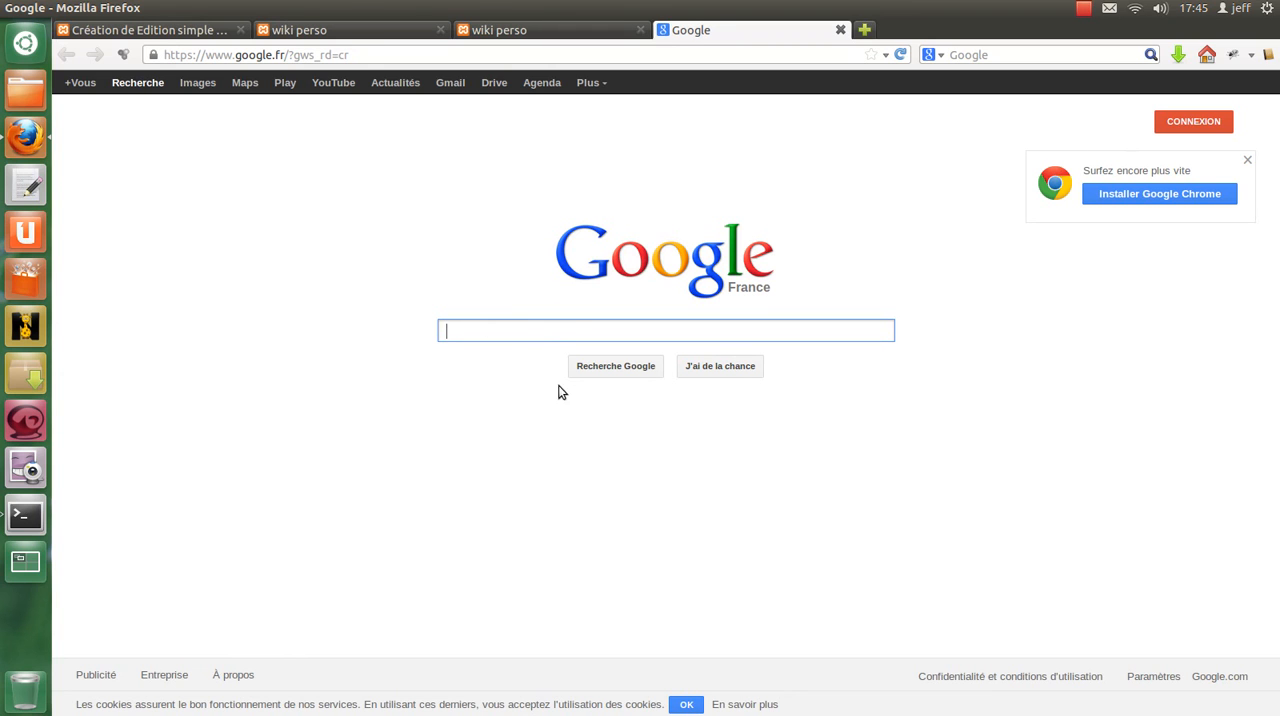
click(128, 32)
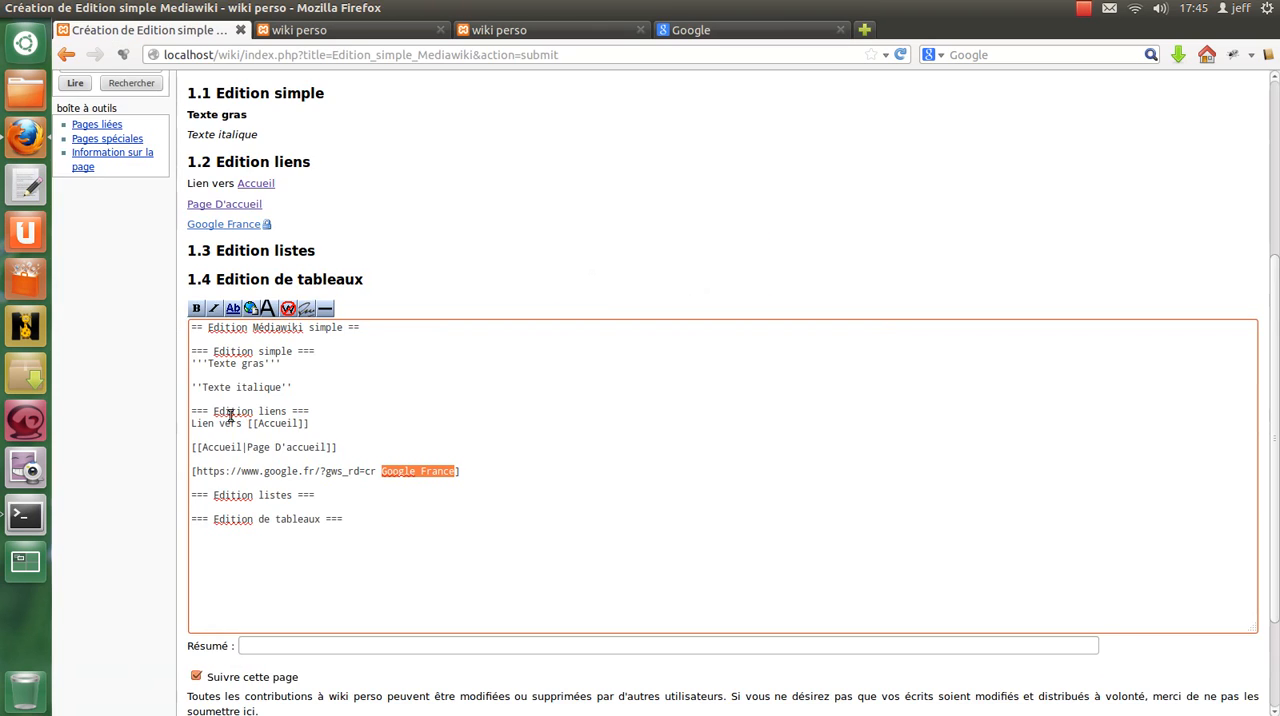
click(481, 469)
Review the whole preview of the page and the complete wikitext line of the external link.
scroll(366, 526, up, 5)
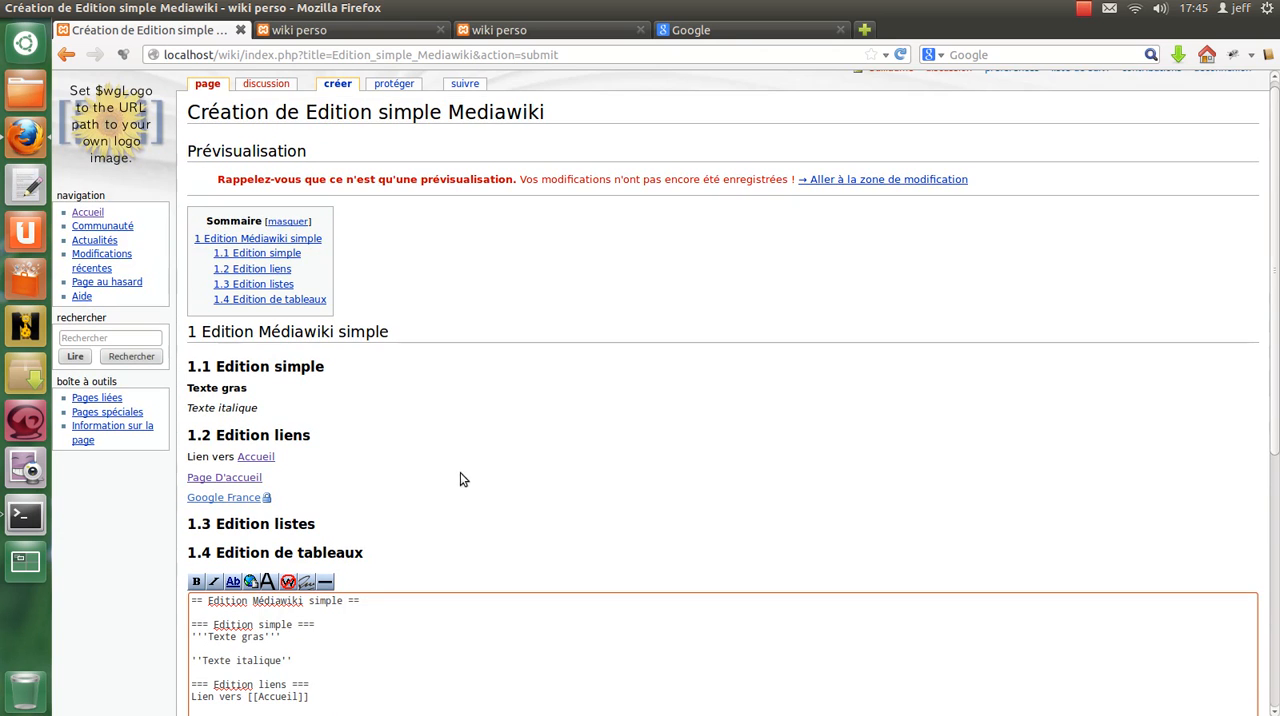
scroll(458, 480, up, 1)
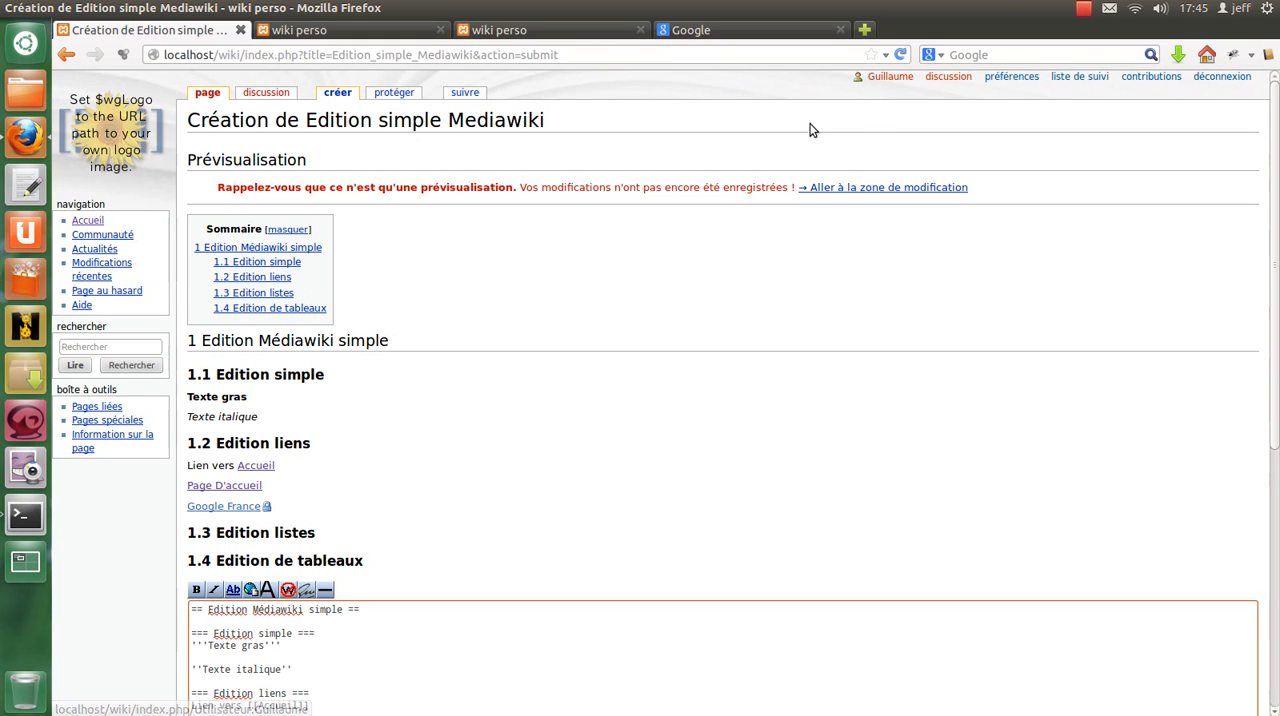
scroll(398, 331, down, 1)
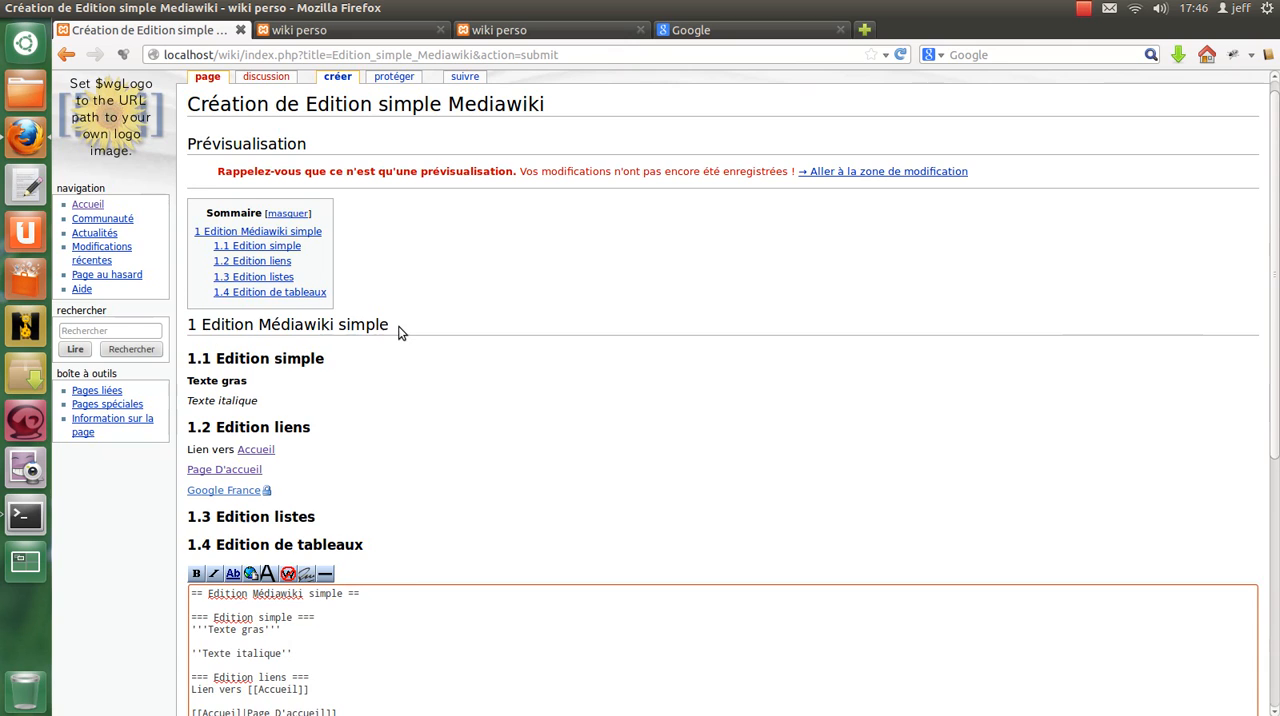
scroll(398, 331, down, 8)
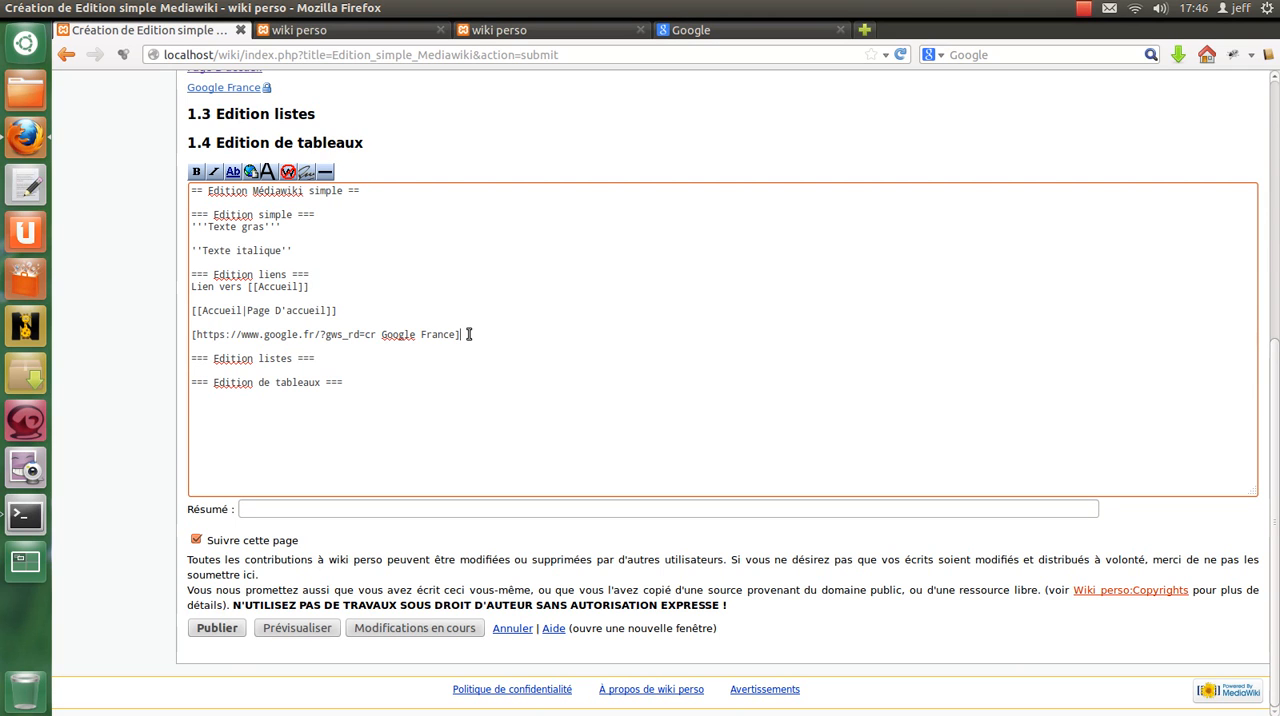
shift+click(192, 336)
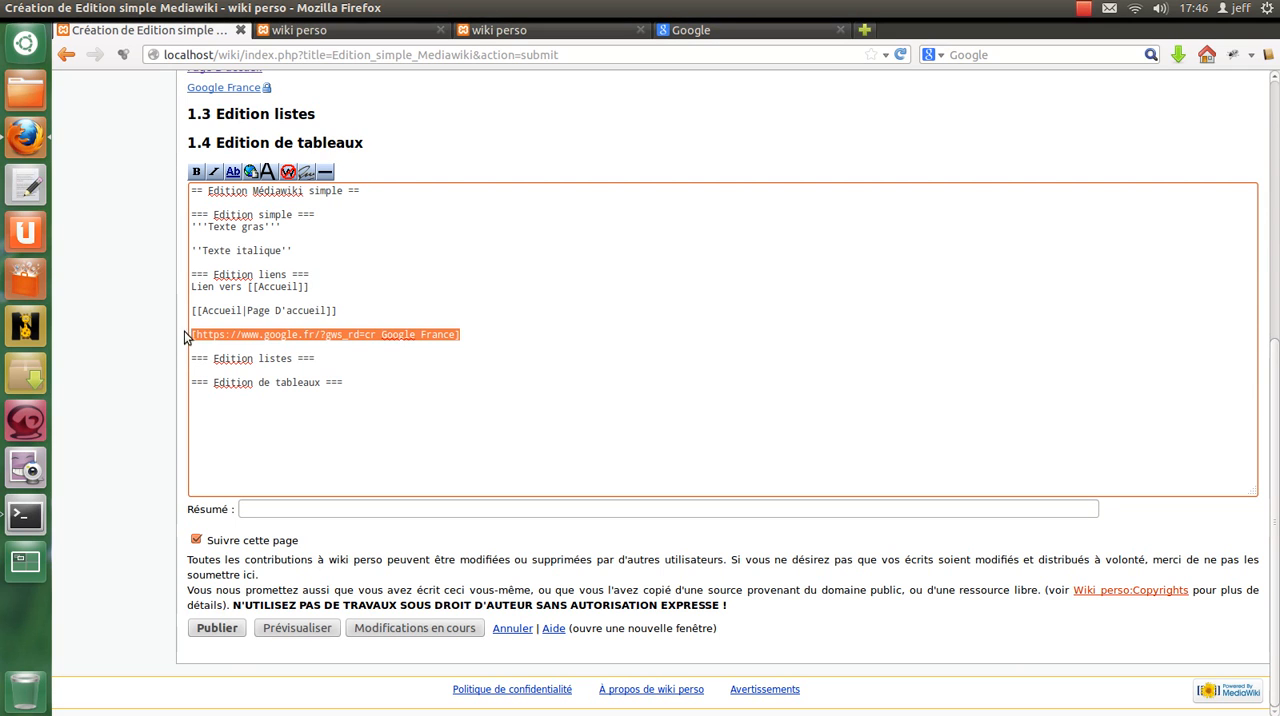
Add the bullet item "* liste à puce" under the "Edition listes" heading and paste copies of it below.
click(330, 357)
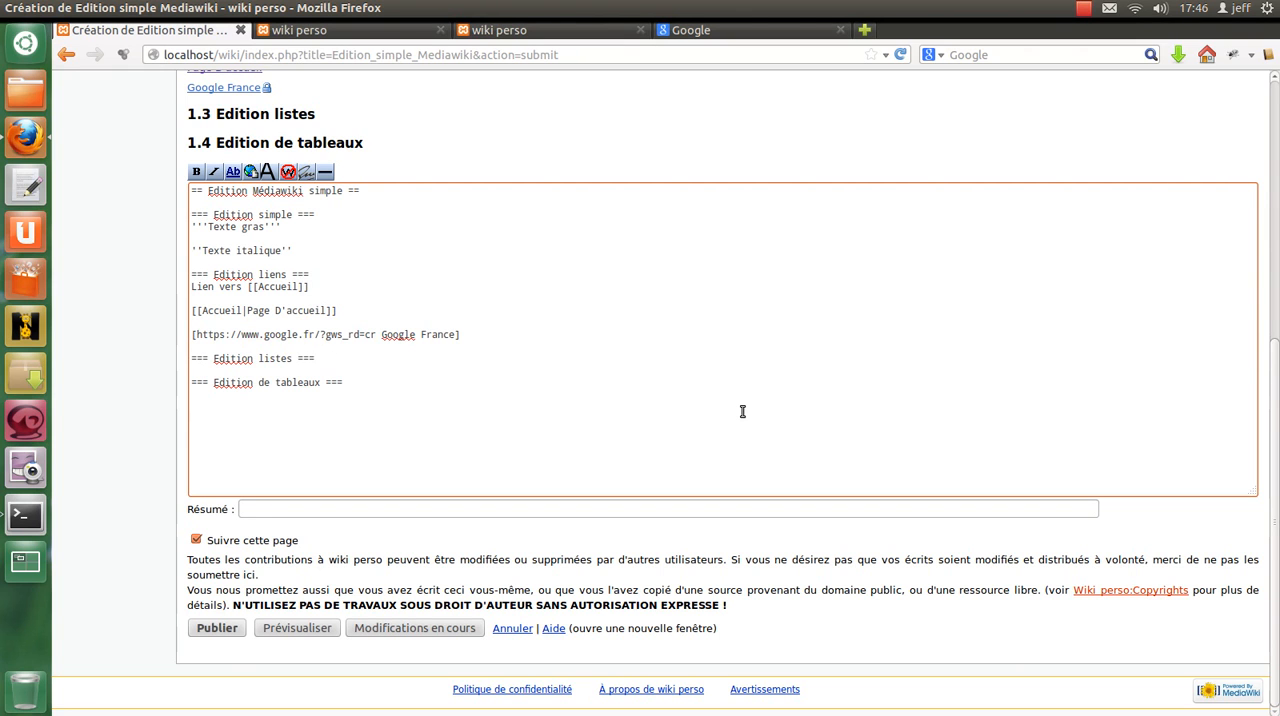
key(Return)
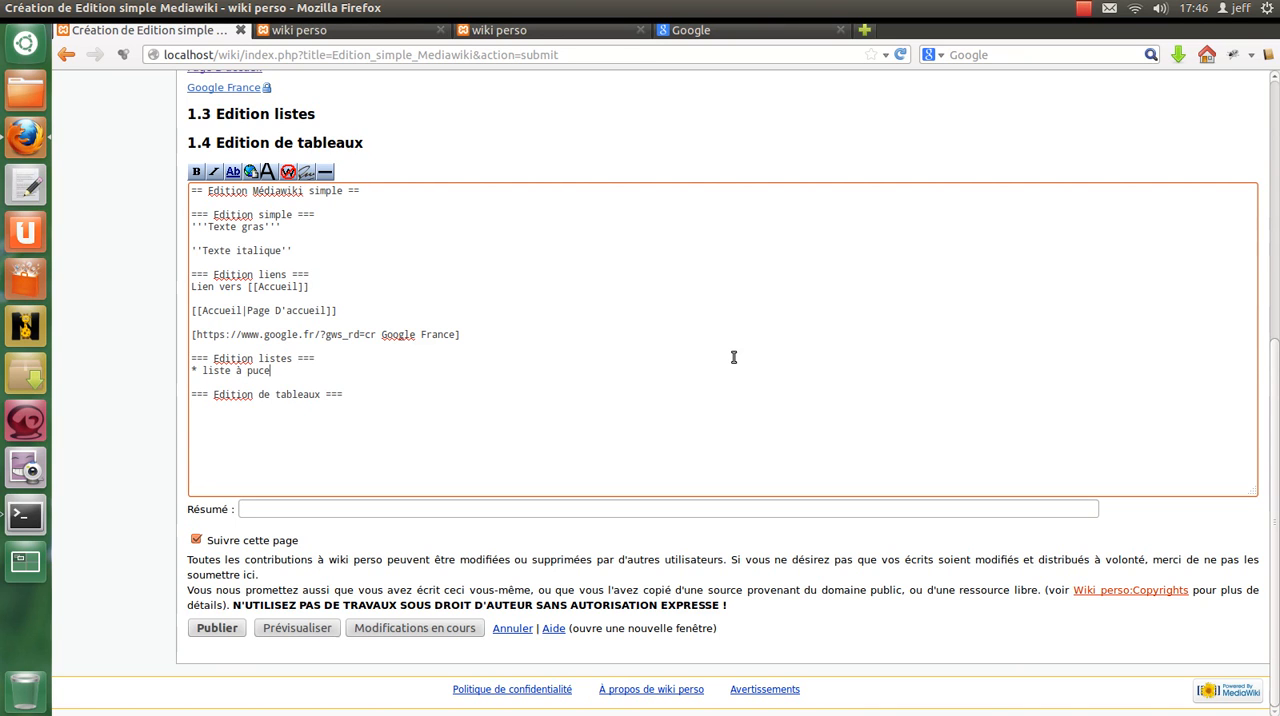
drag(271, 370, 137, 368)
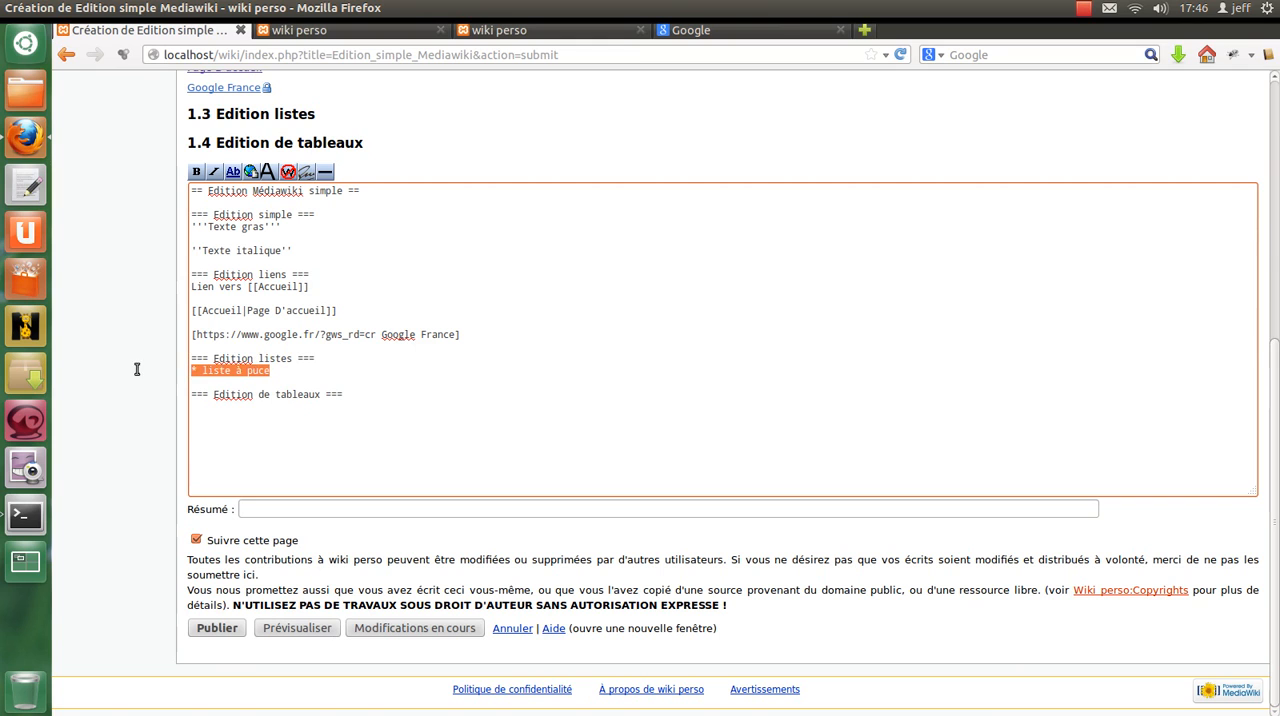
key(ctrl+c)
click(320, 371)
key(Return)
key(ctrl+v)
Number the copied bullet items 2 and 3, and add a fourth item "* liste à puce 4".
key(Return)
key(ctrl+v)
click(307, 380)
text(2)
key(Down)
text(3)
key(Return)
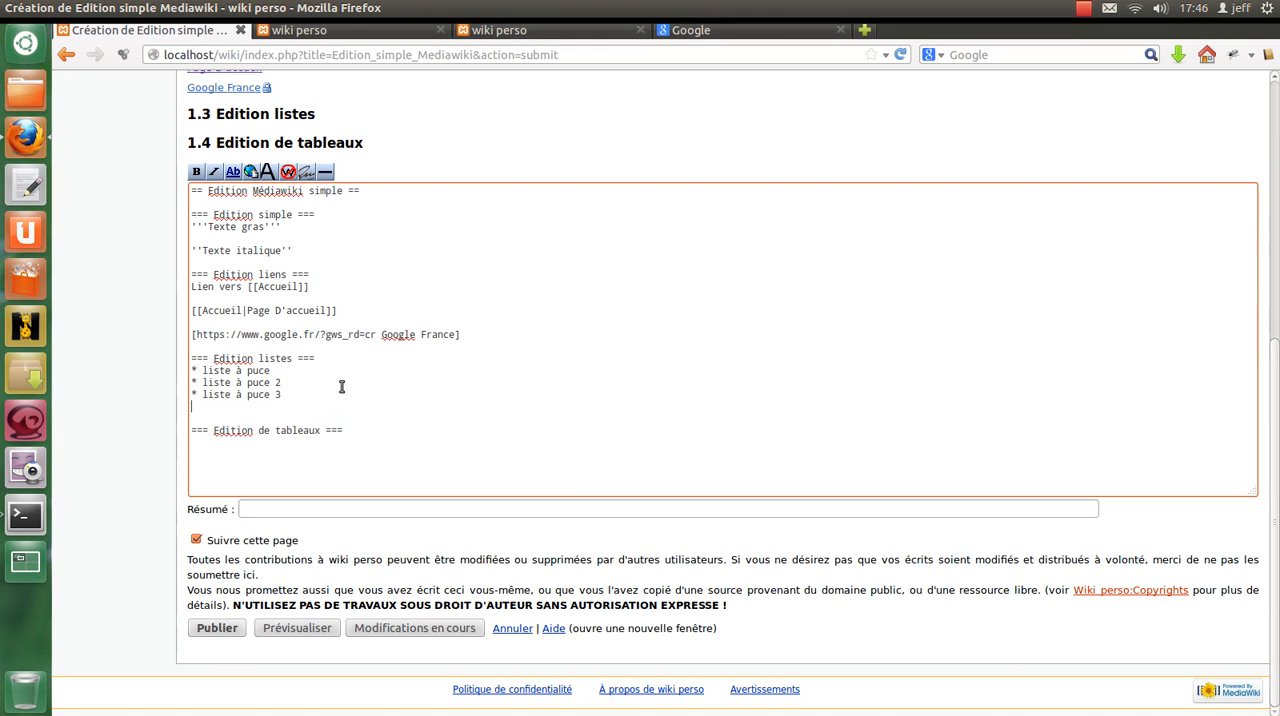
key(Return)
key(ctrl+v)
key(Delete)
key(End)
text(4)
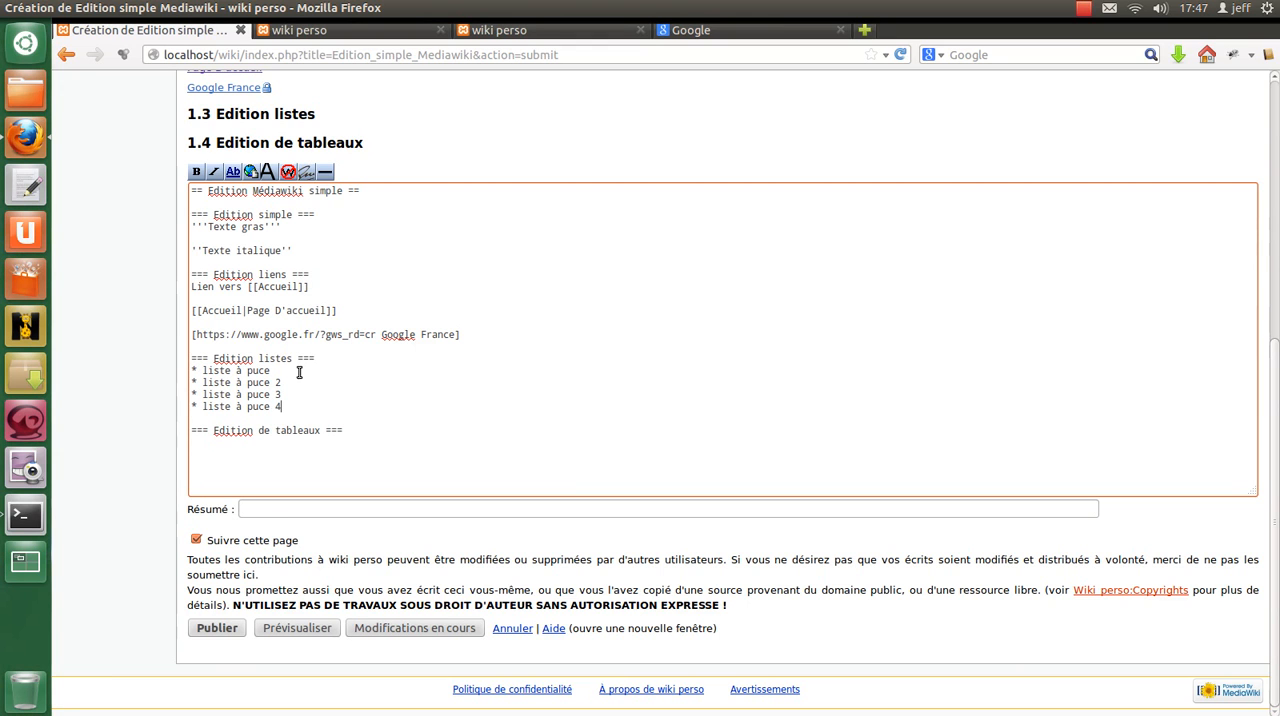
Insert the second-level item "** liste à puce 1-1" below the first bullet, and number the first bullet 1.
drag(270, 370, 190, 370)
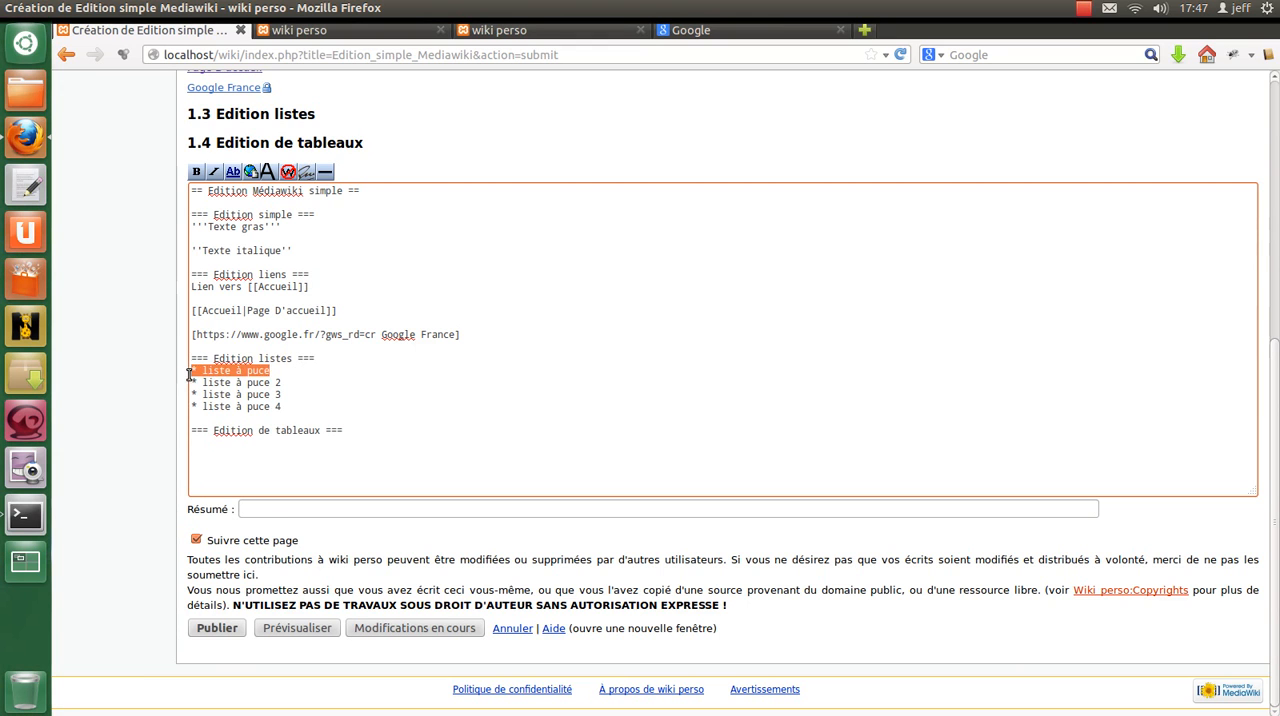
click(286, 368)
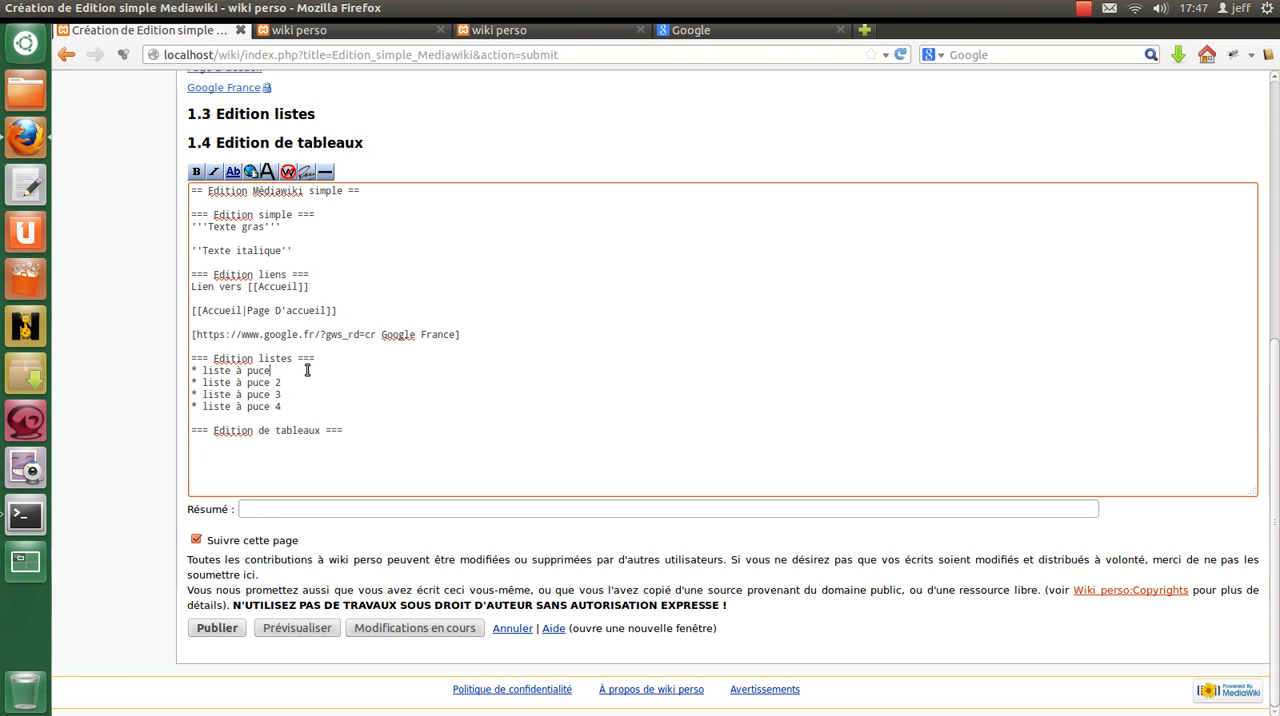
key(Return)
key(ctrl+v)
key(Home)
key(Right)
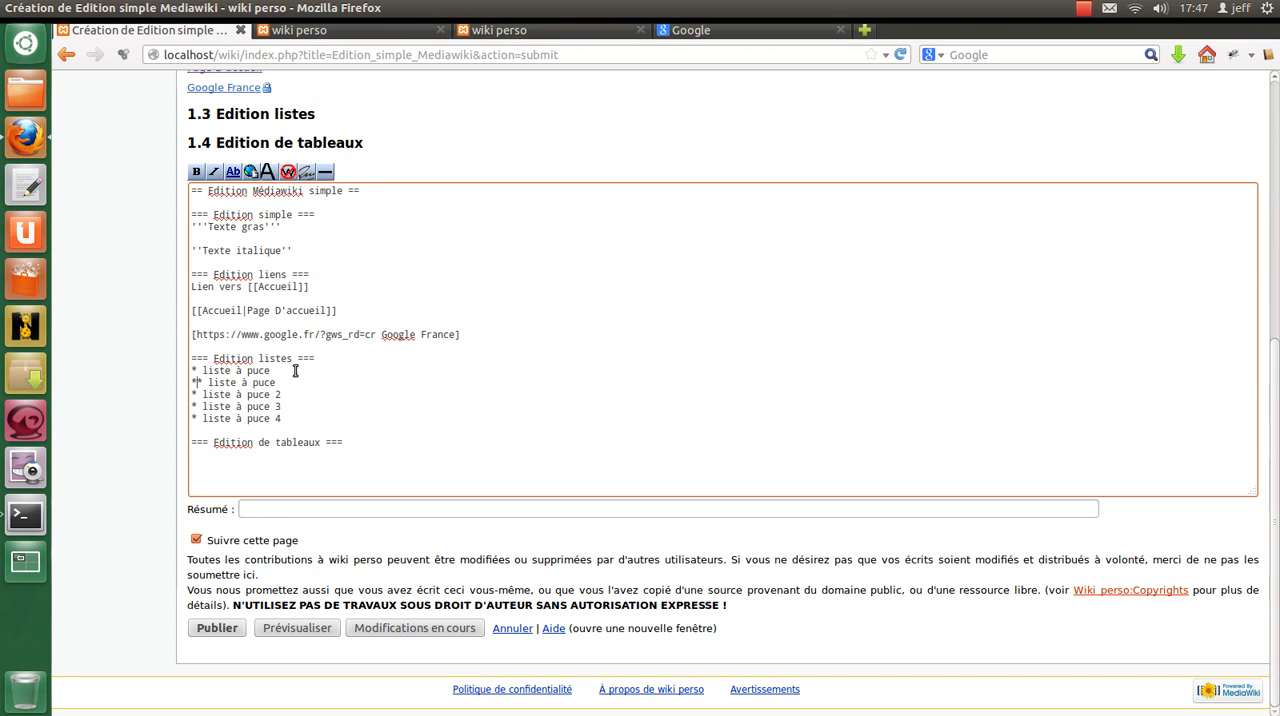
click(371, 387)
text(1-1)
key(Up)
text(1)
Add a second-level item "** liste à puce 1-2" below item 1-1, leaving an empty line between them.
drag(331, 368, 331, 379)
click(331, 379)
key(Return)
key(ctrl+v)
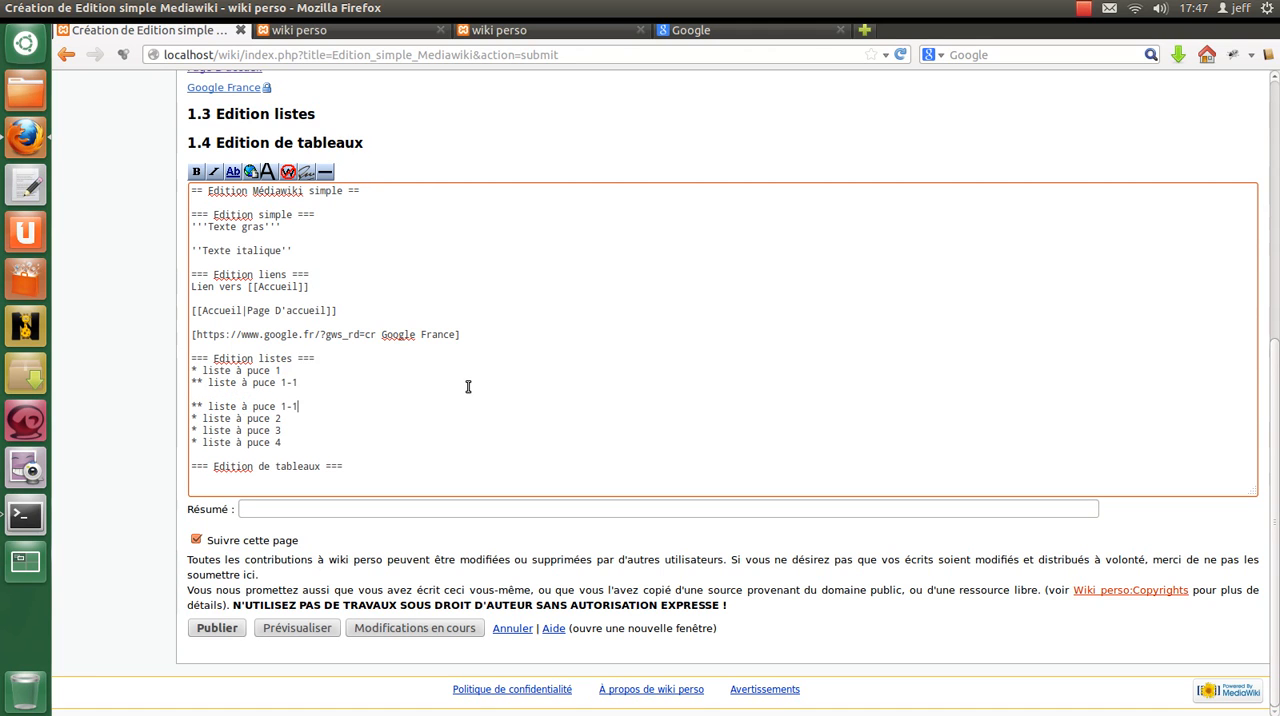
Add the third-level item "*** liste à puce 1-1-1" below item 1-1, followed by a new empty line.
mouse_move(305, 382)
mouse_down()
mouse_move(200, 386)
mouse_move(176, 372)
mouse_move(194, 384)
mouse_move(303, 384)
mouse_up()
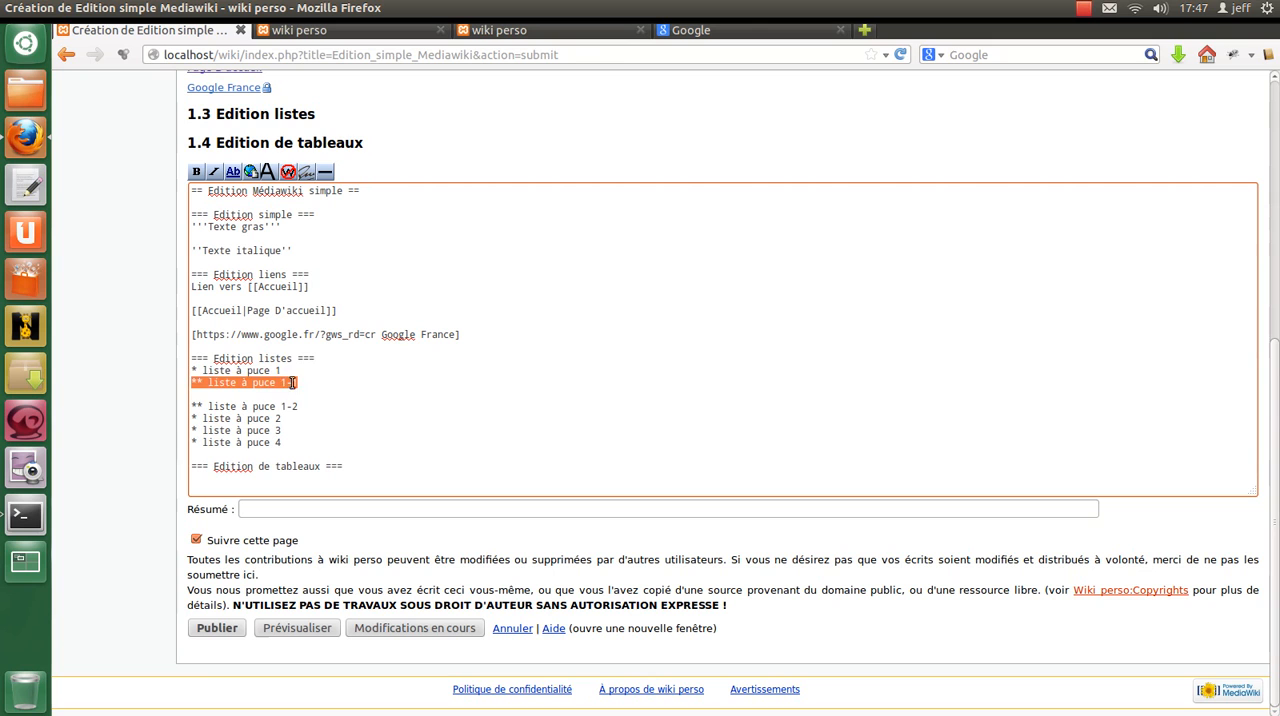
click(270, 392)
key(ctrl+v)
key(Home)
text(*)
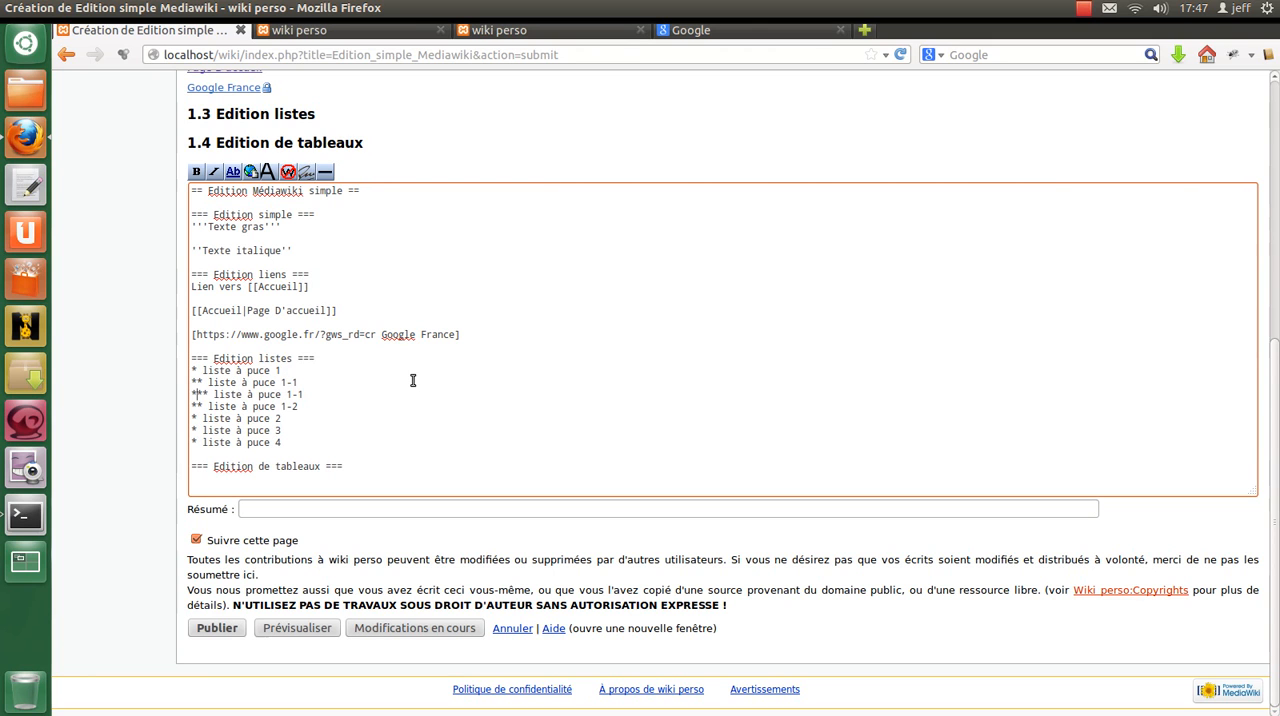
text(*)
key(End)
text(-1)
key(Return)
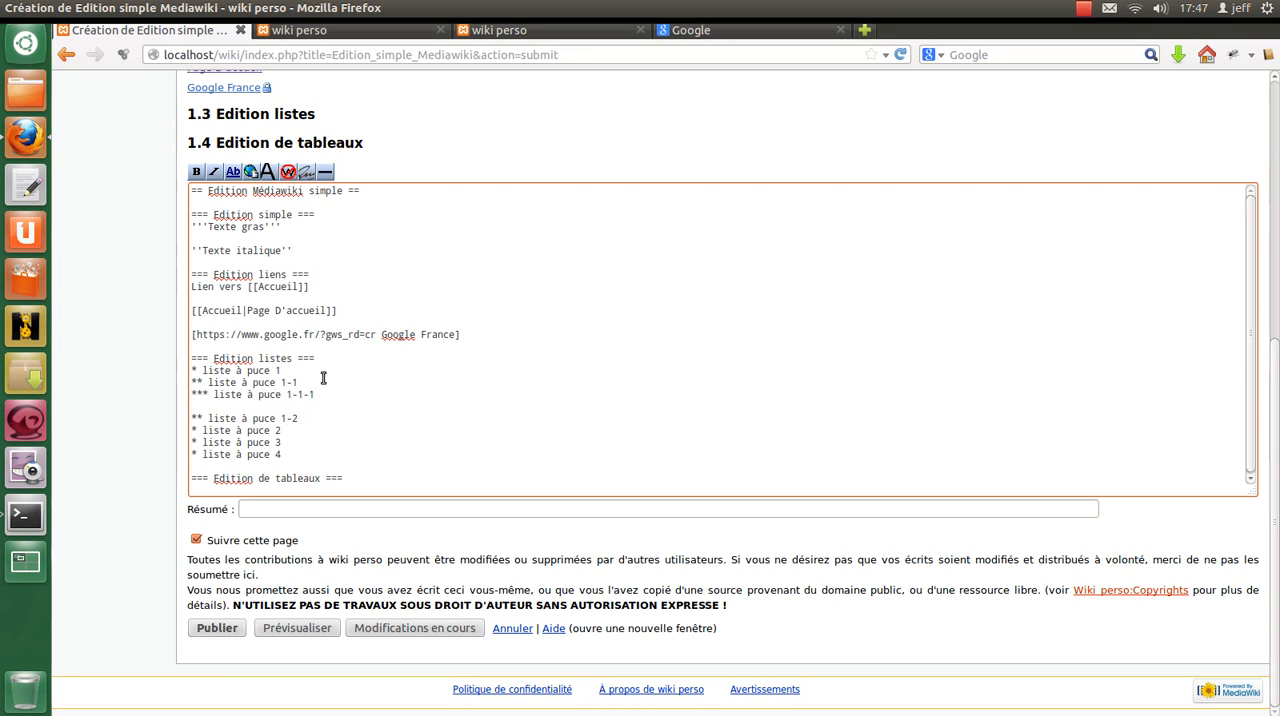
Remove the empty line below item 1-1-1 and add the third-level item "*** liste à puce 1-1-2" there.
click(351, 393)
key(Delete)
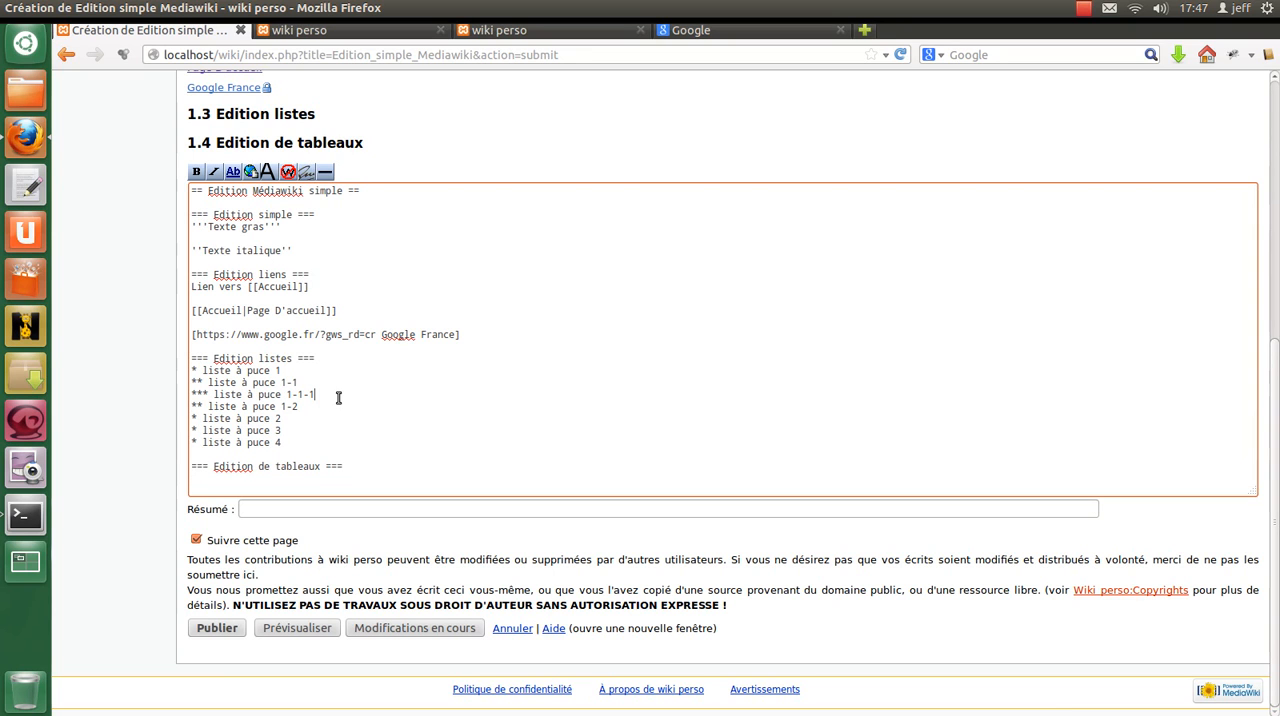
key(ctrl+v)
double_click(312, 406)
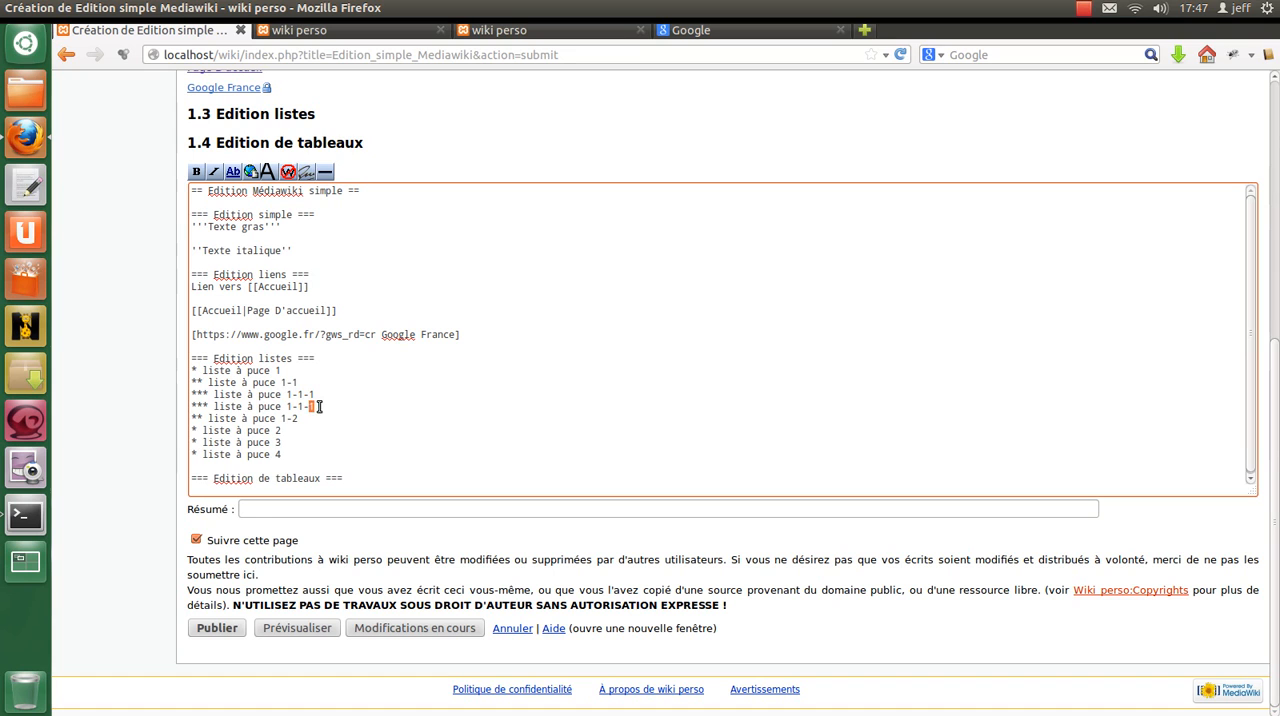
text(2)
key(Return)
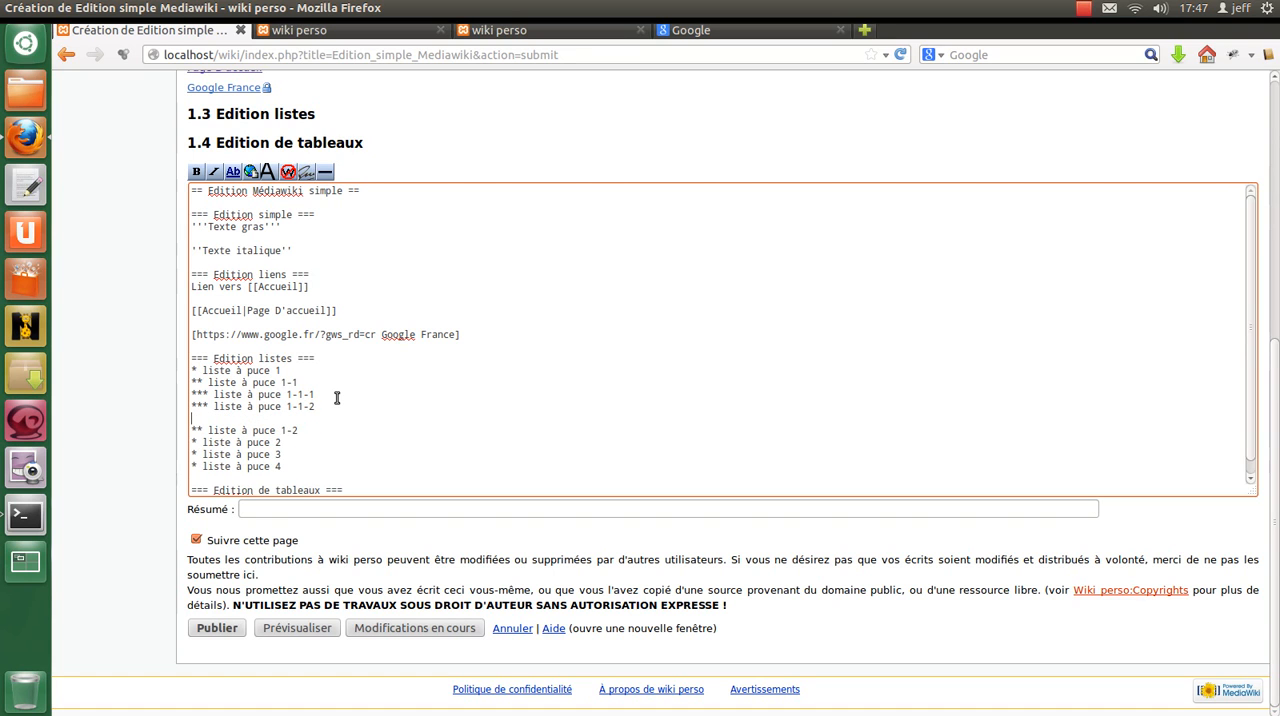
key(BackSpace)
text(1-)
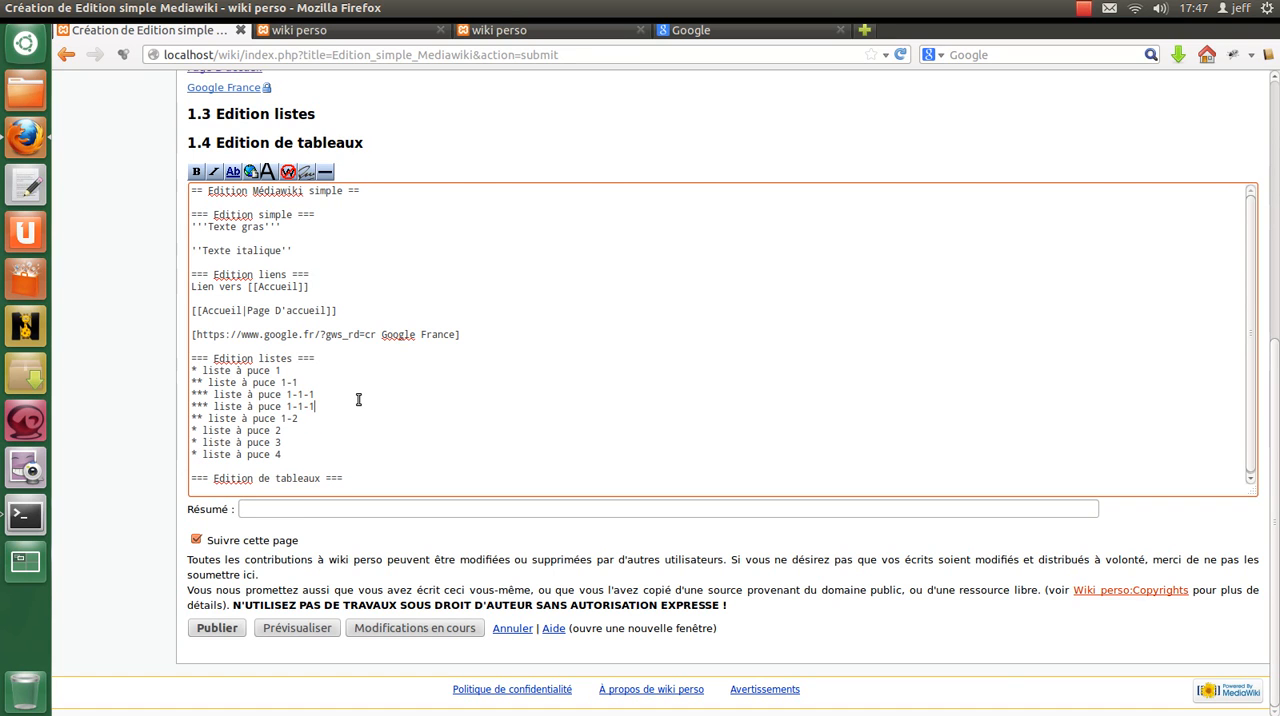
text(2)
Add the third-level item "*** liste à puce 1-1-3" below item 1-1-2.
key(Return)
key(ctrl+v)
key(BackSpace)
text(3)
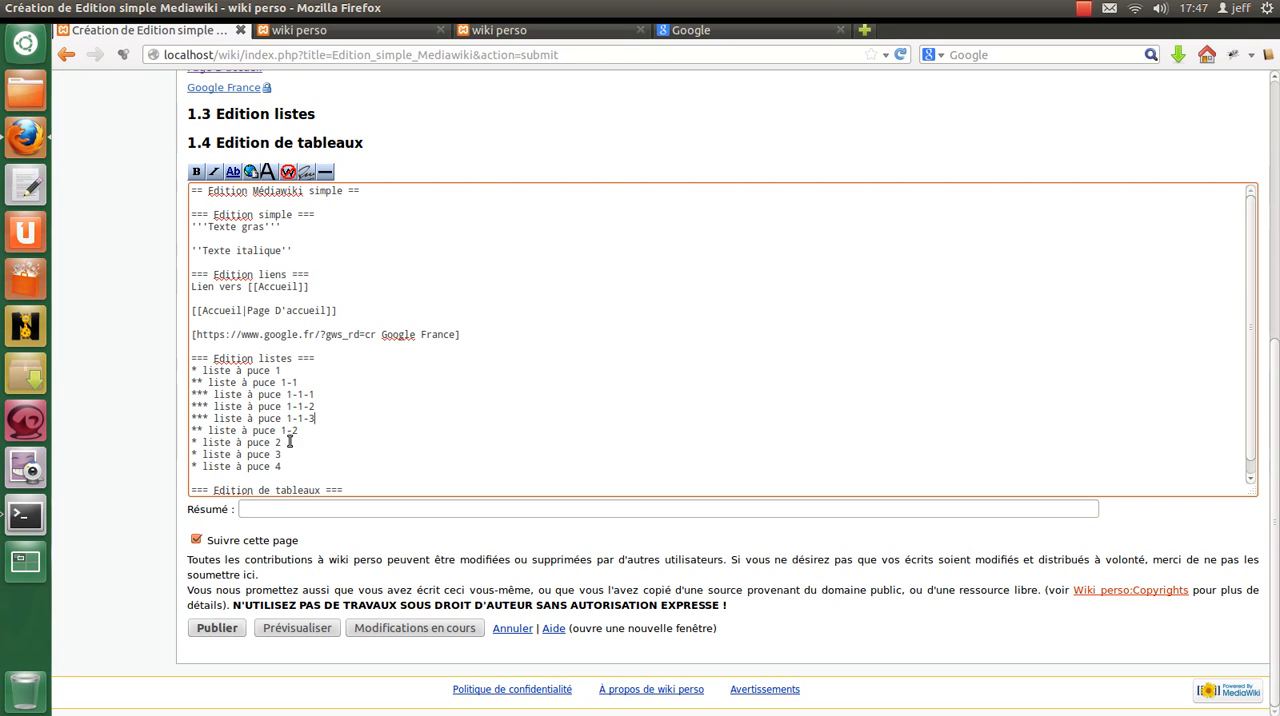
Copy the second-level item 1-1 below "* liste à puce 2" and renumber the copy as "** liste à puce 2-1".
drag(297, 382, 180, 384)
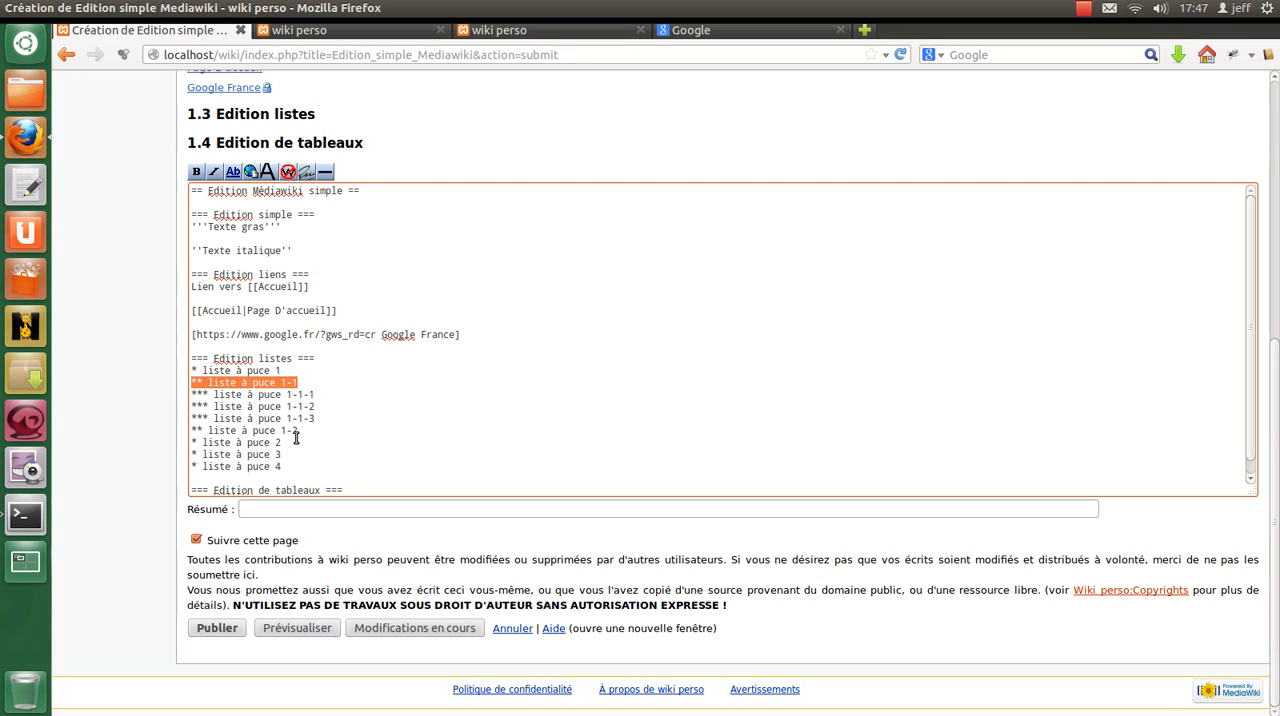
key(ctrl+c)
click(414, 437)
key(Return)
key(ctrl+v)
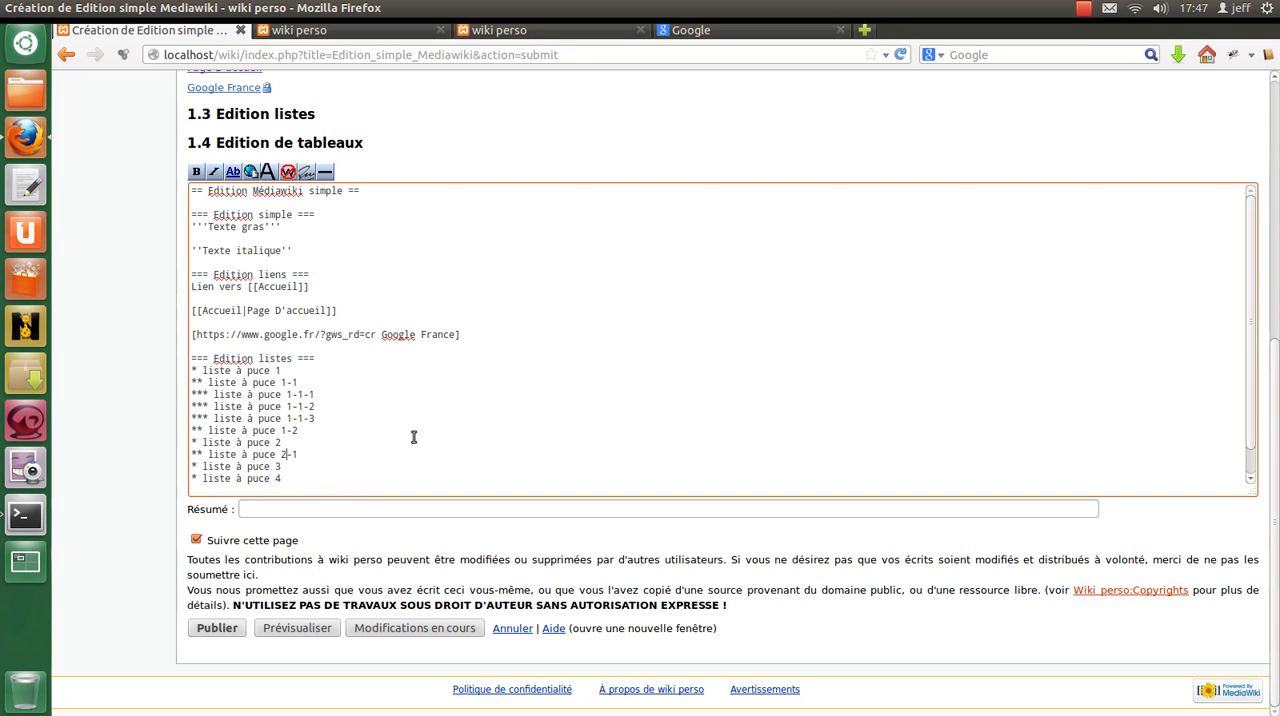
Add the second-level items "** liste à puce 4-1", "** liste à puce 4-2" and "** liste à puce 4-3" below item 4.
key(Return)
key(ctrl+v)
scroll(331, 464, down, 1)
drag(281, 449, 287, 448)
text(4)
key(shift+Home)
key(shift+End)
click(322, 451)
key(ctrl+v)
key(ctrl+v)
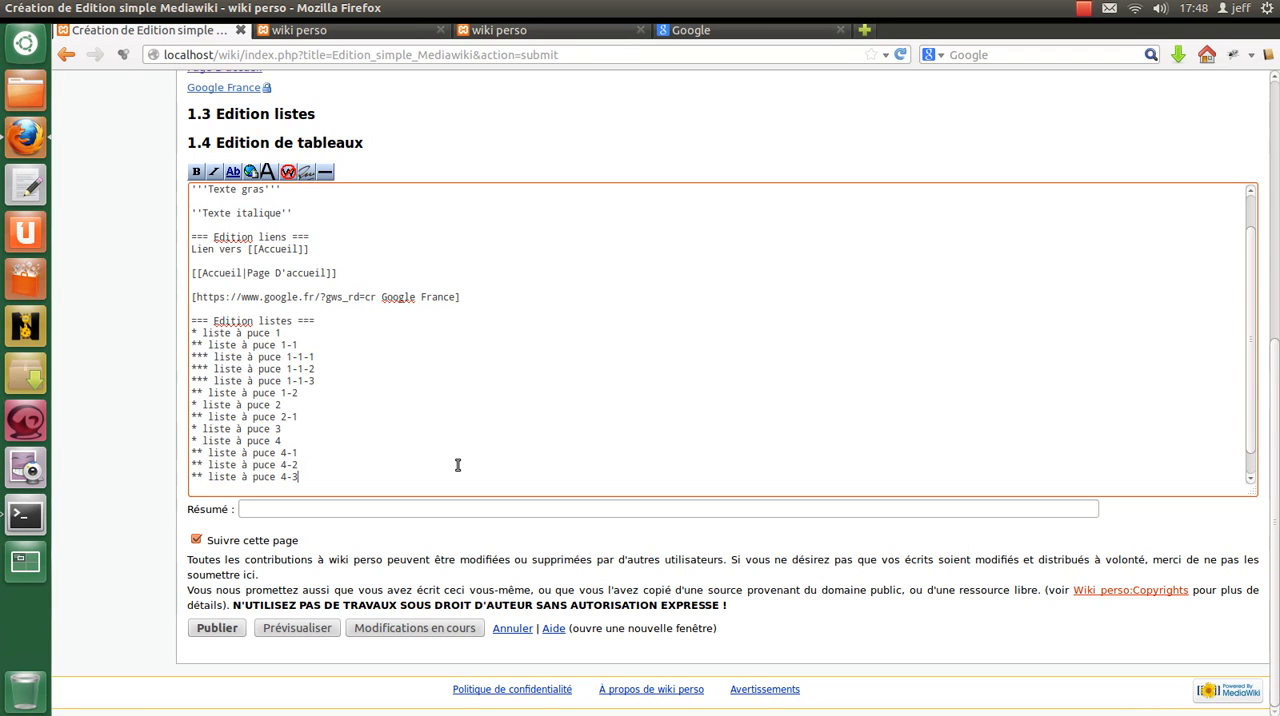
Duplicate item 4-2 directly below itself and turn the copy into the third-level item "*** liste à puce 4-2-1".
triple_click(324, 458)
drag(326, 450, 332, 463)
key(ctrl+c)
click(334, 464)
key(ctrl+v)
click(203, 477)
text(*)
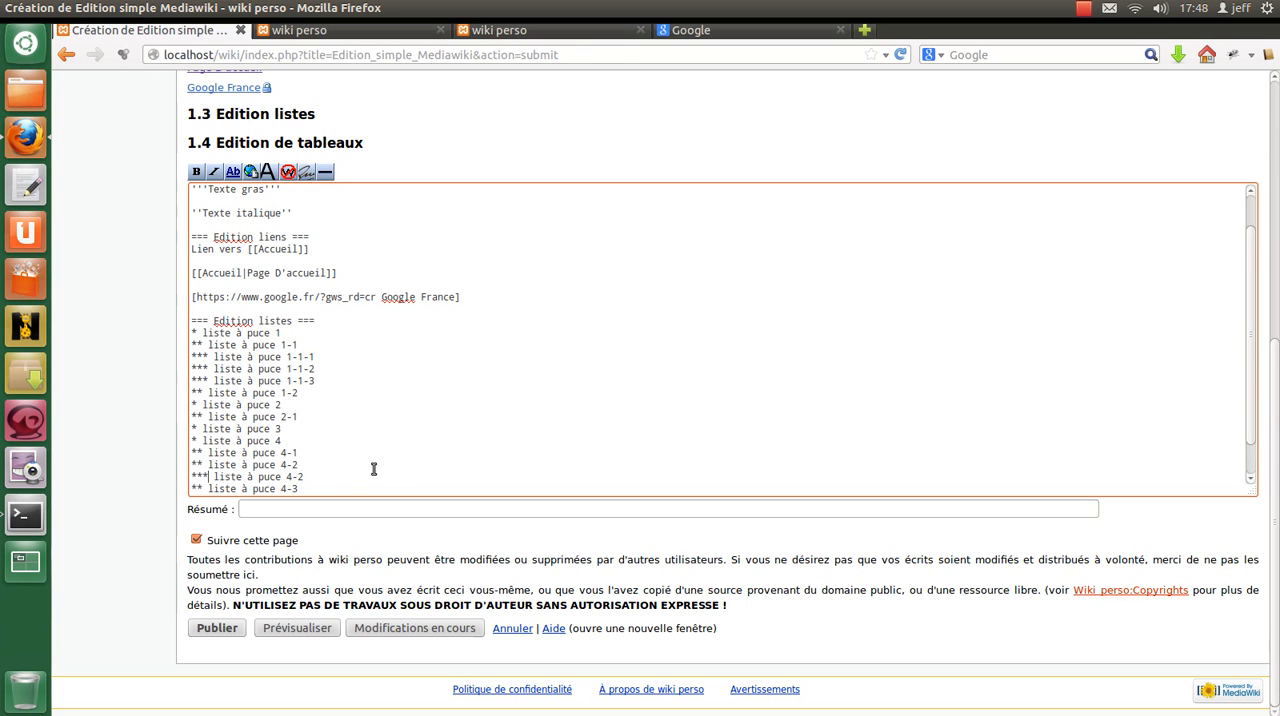
scroll(370, 469, down, 1)
click(340, 432)
Copy item 4-2-1 twice below itself, numbering the copies "*** liste à puce 4-2-2" and "*** liste à puce 4-2-3".
click(369, 444)
key(shift+Home)
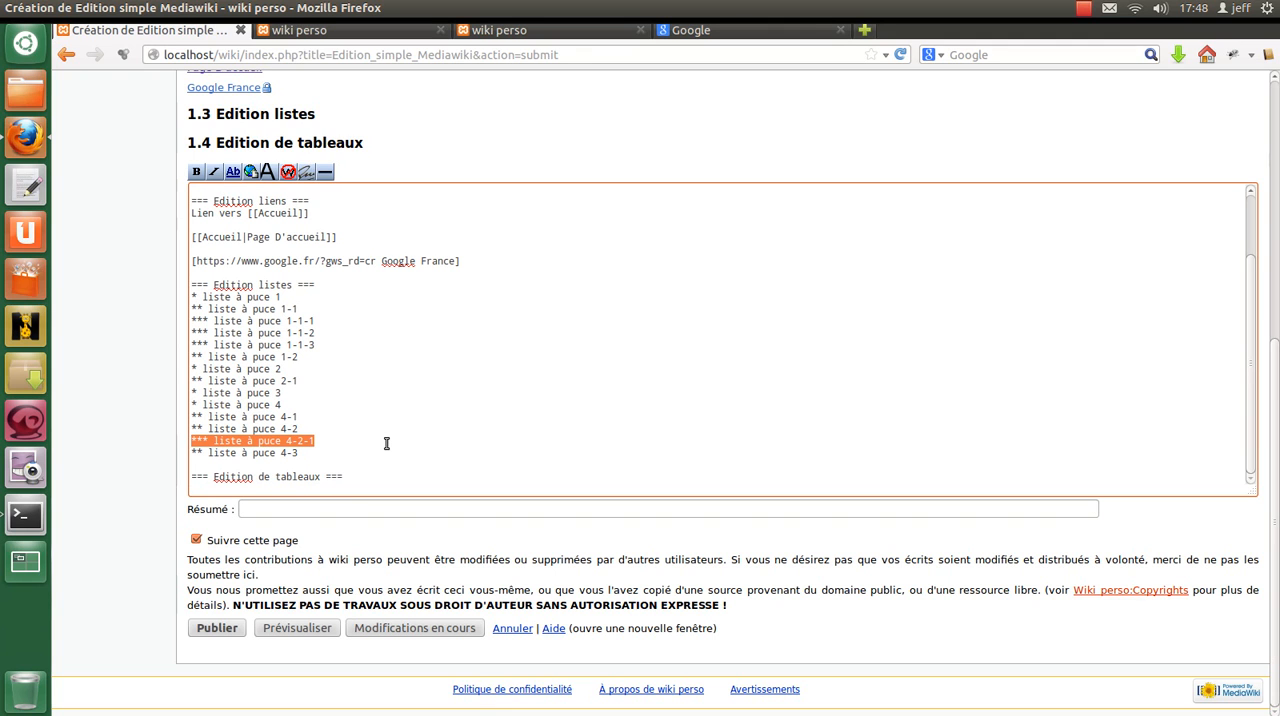
key(End)
key(Return)
key(ctrl+v)
key(BackSpace)
text(2)
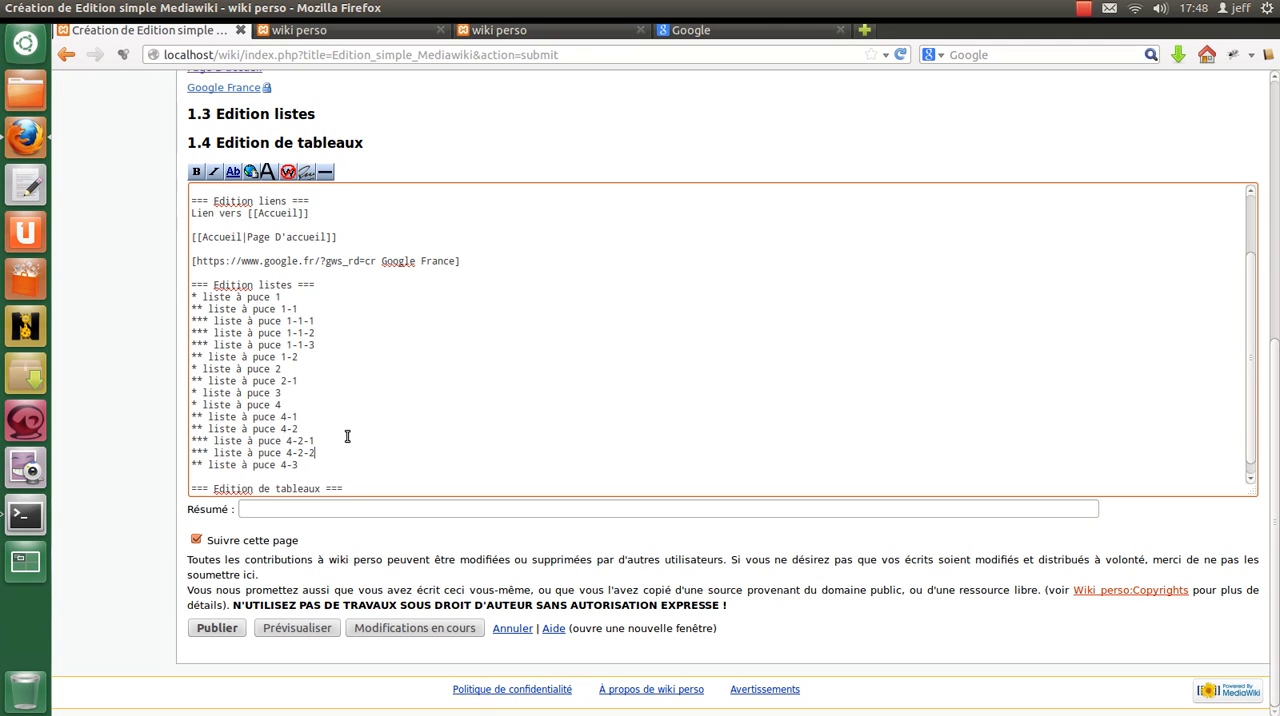
key(Return)
key(ctrl+v)
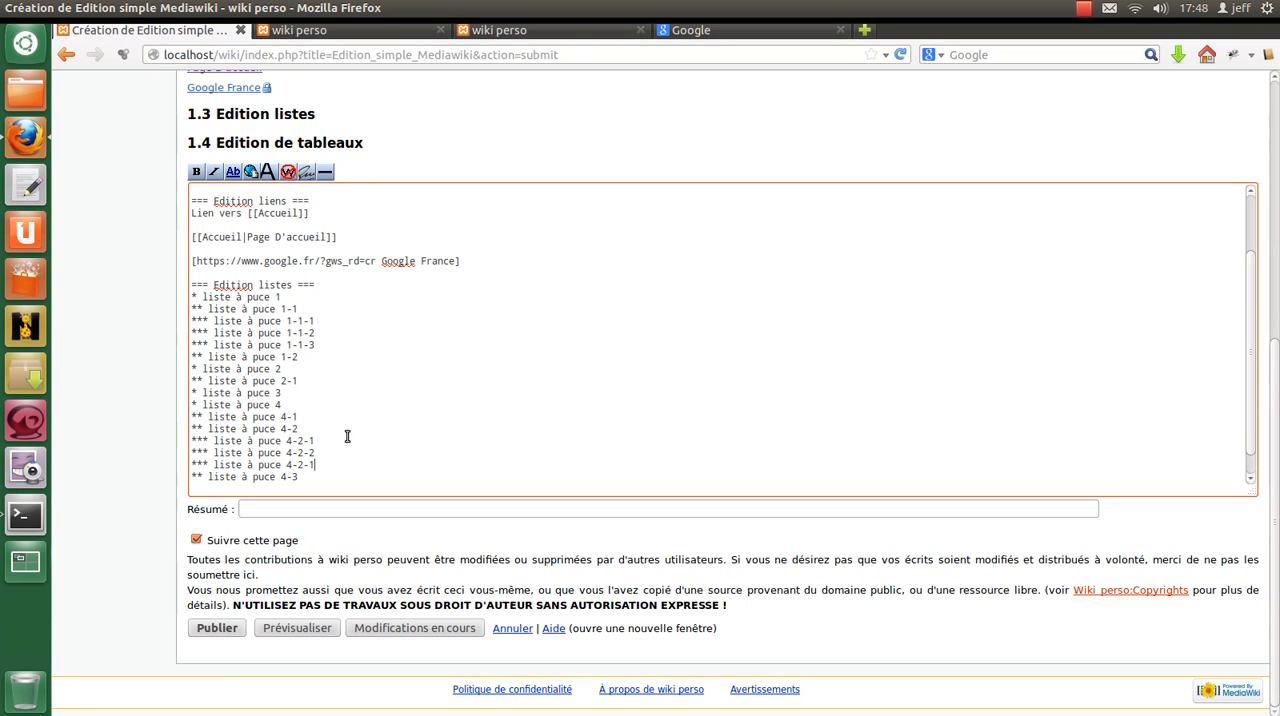
scroll(347, 425, down, 2)
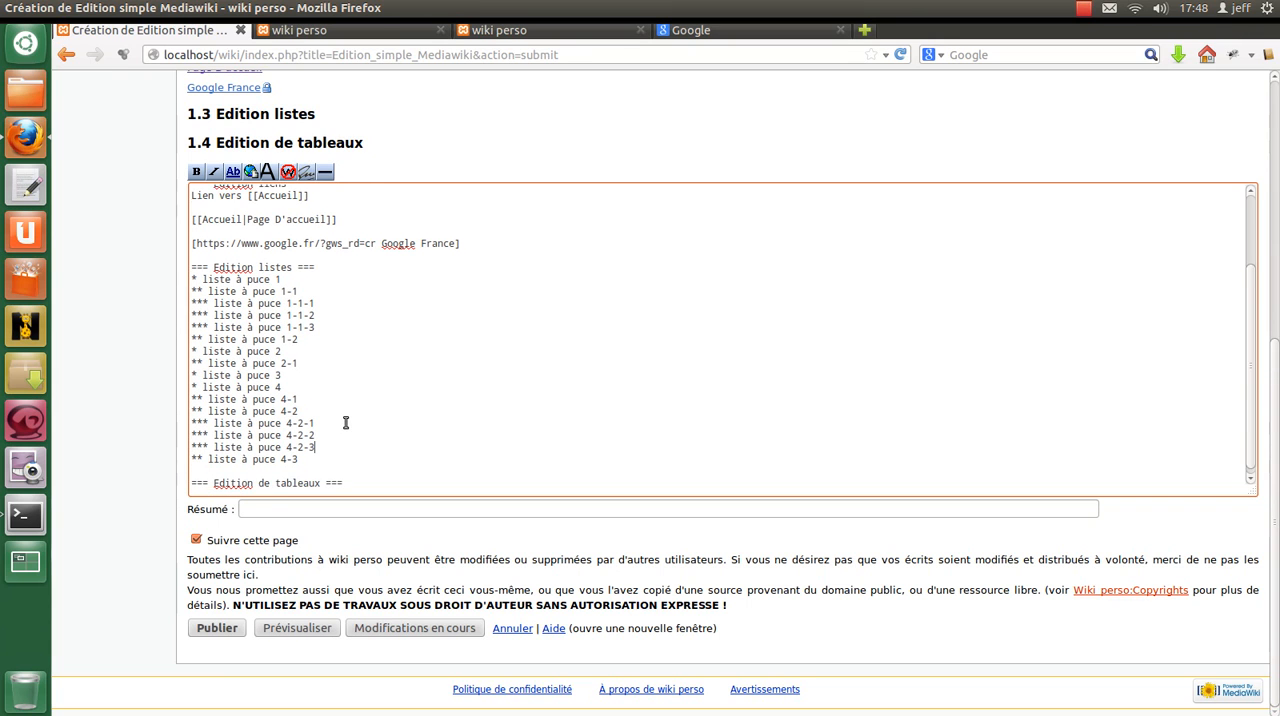
Preview the page and examine how the nested bullet list is rendered.
click(323, 628)
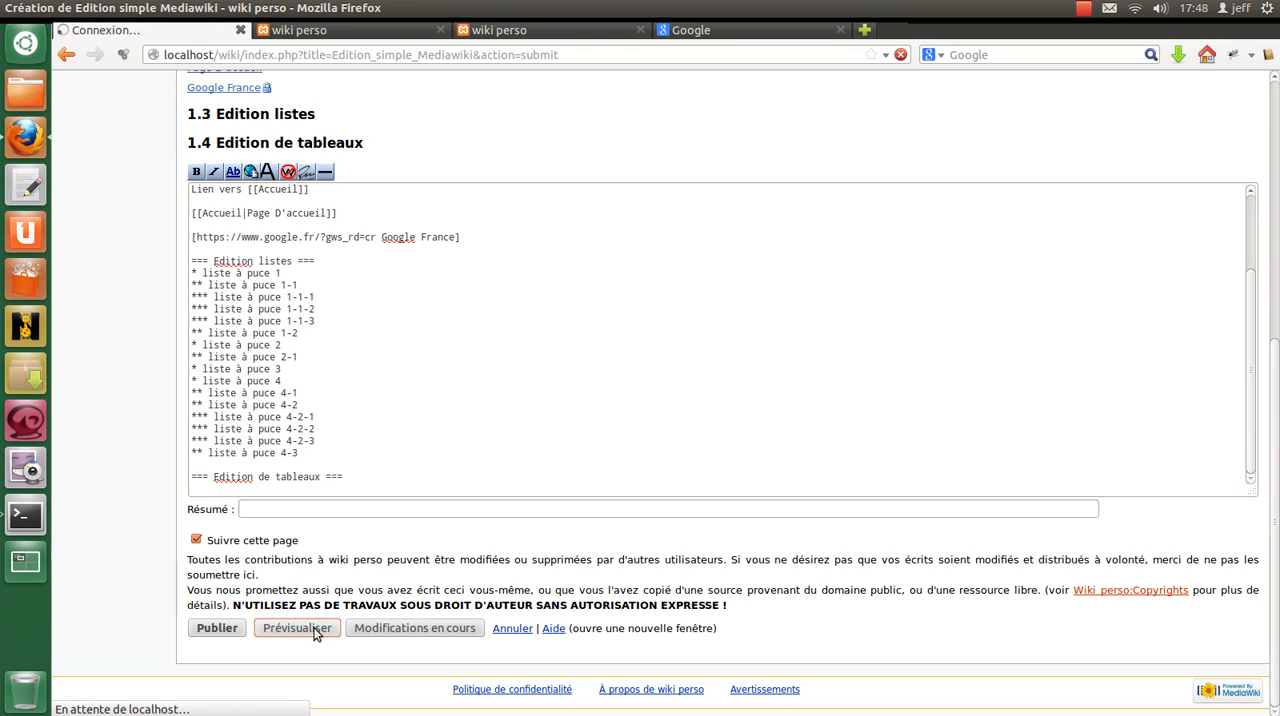
scroll(491, 374, down, 6)
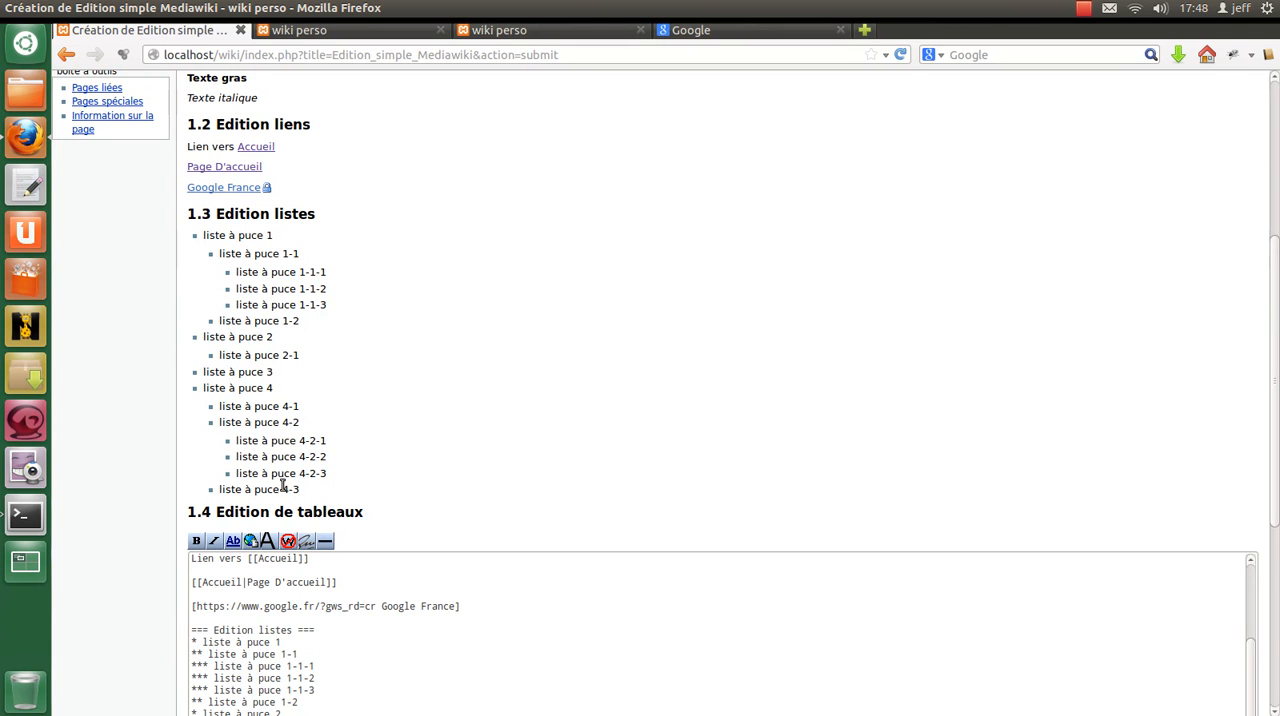
scroll(308, 381, down, 3)
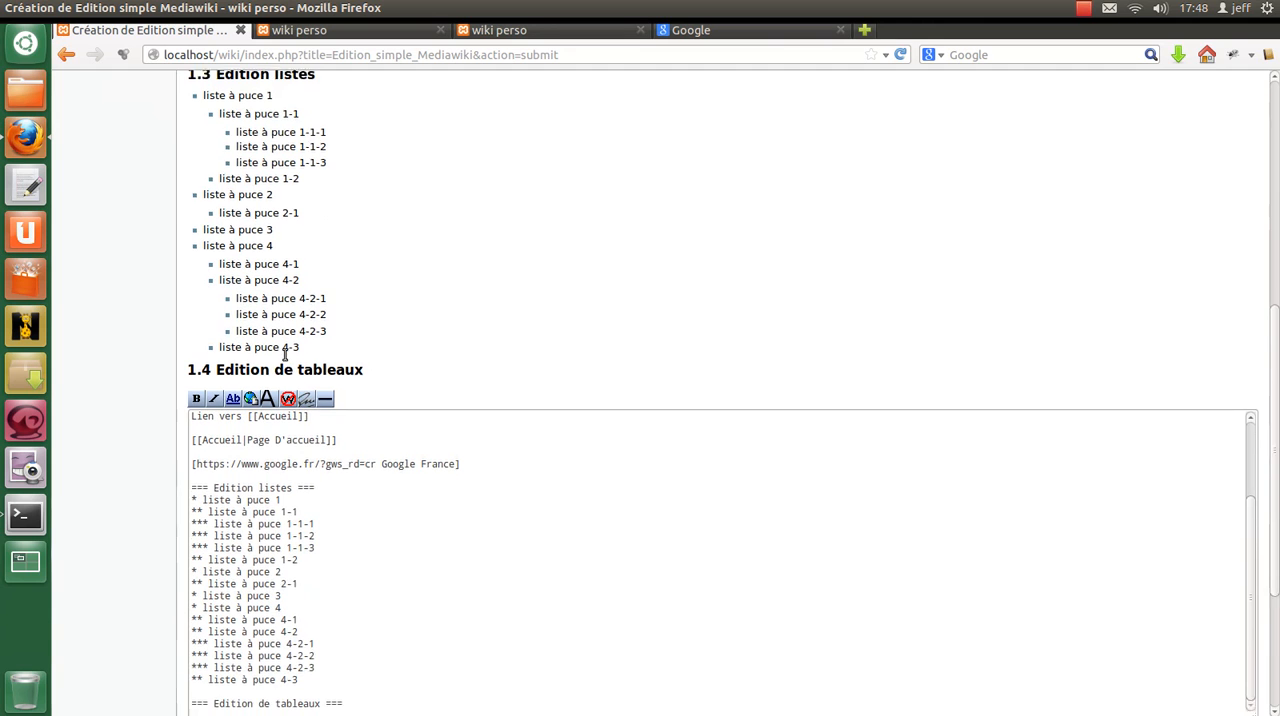
Copy the entire bullet list below the original, separated by an empty line, above the "Edition de tableaux" heading.
scroll(285, 365, down, 3)
click(341, 547)
key(Return)
key(Return)
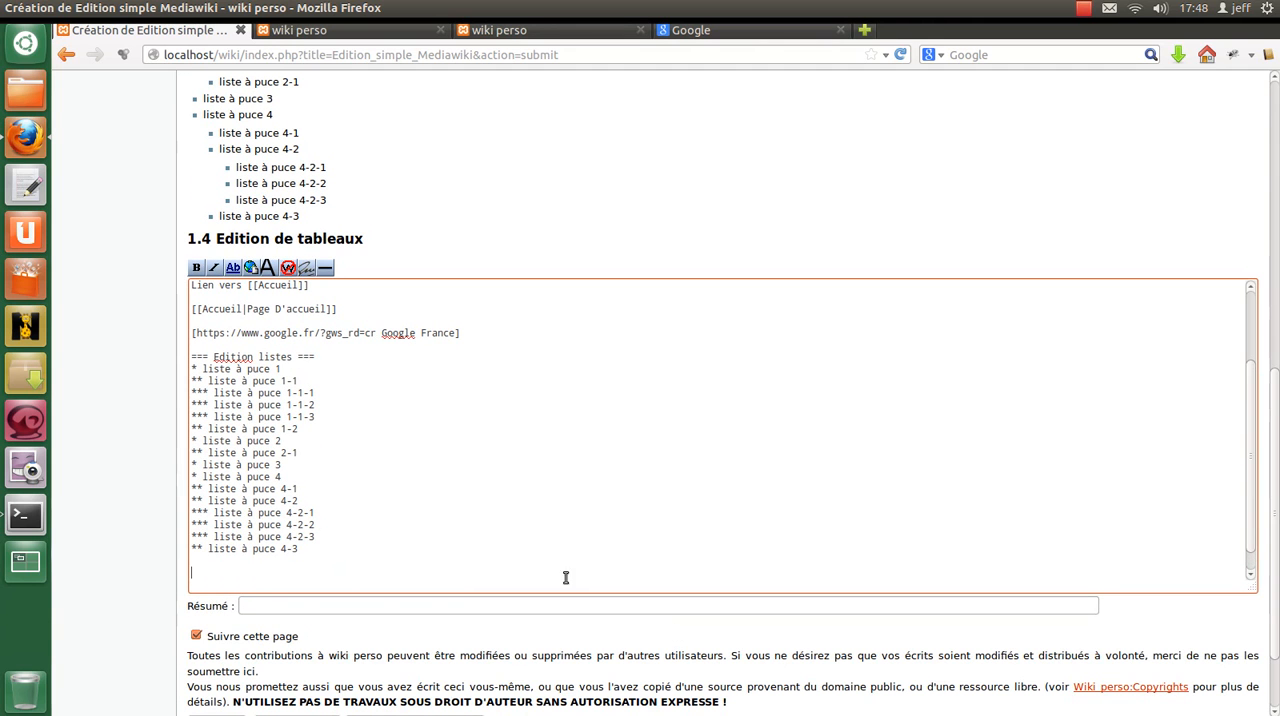
drag(311, 547, 196, 368)
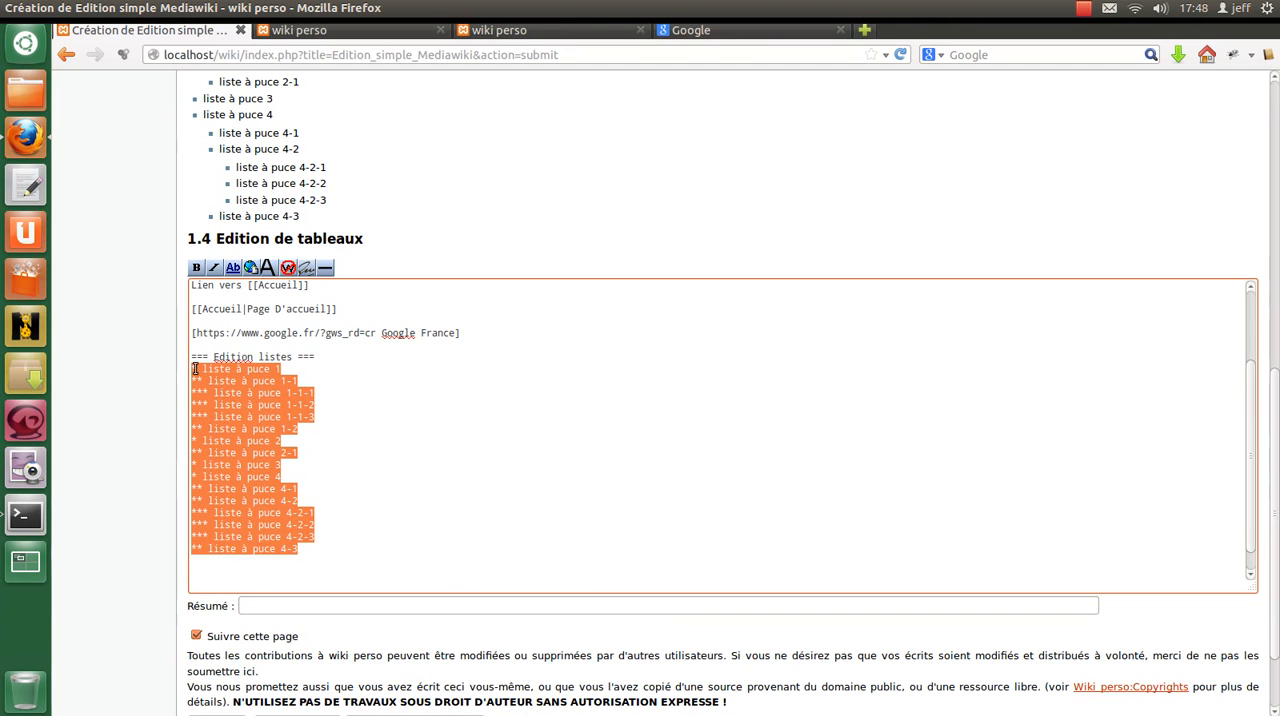
scroll(244, 543, down, 1)
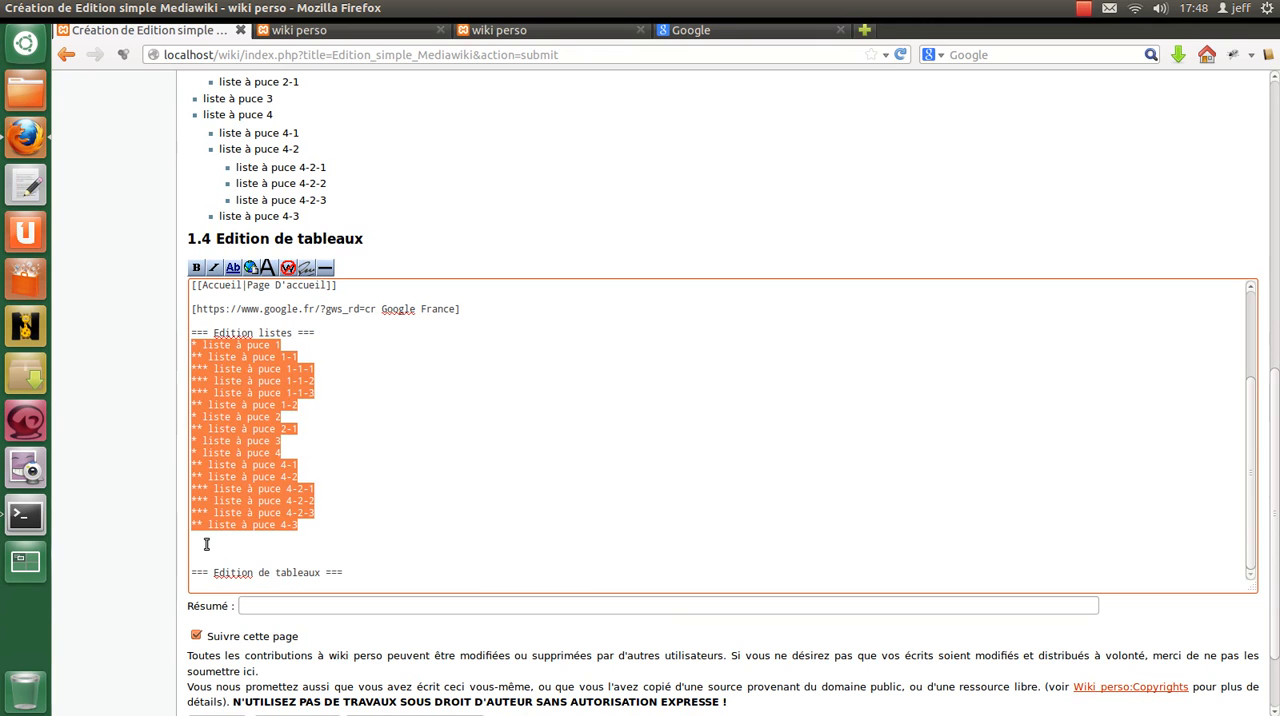
click(206, 545)
key(ctrl+v)
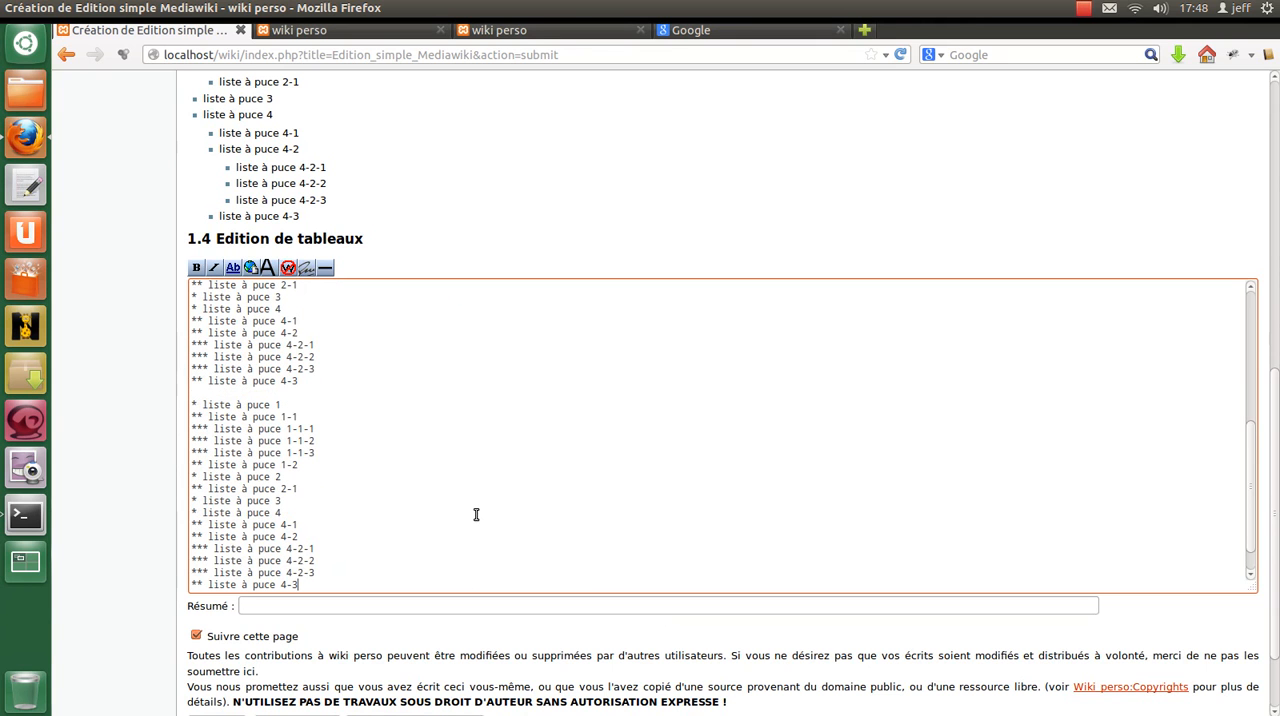
Delete the third-level items 1-1-1 to 1-1-3 and their leftover empty line from the copied list.
scroll(352, 391, up, 4)
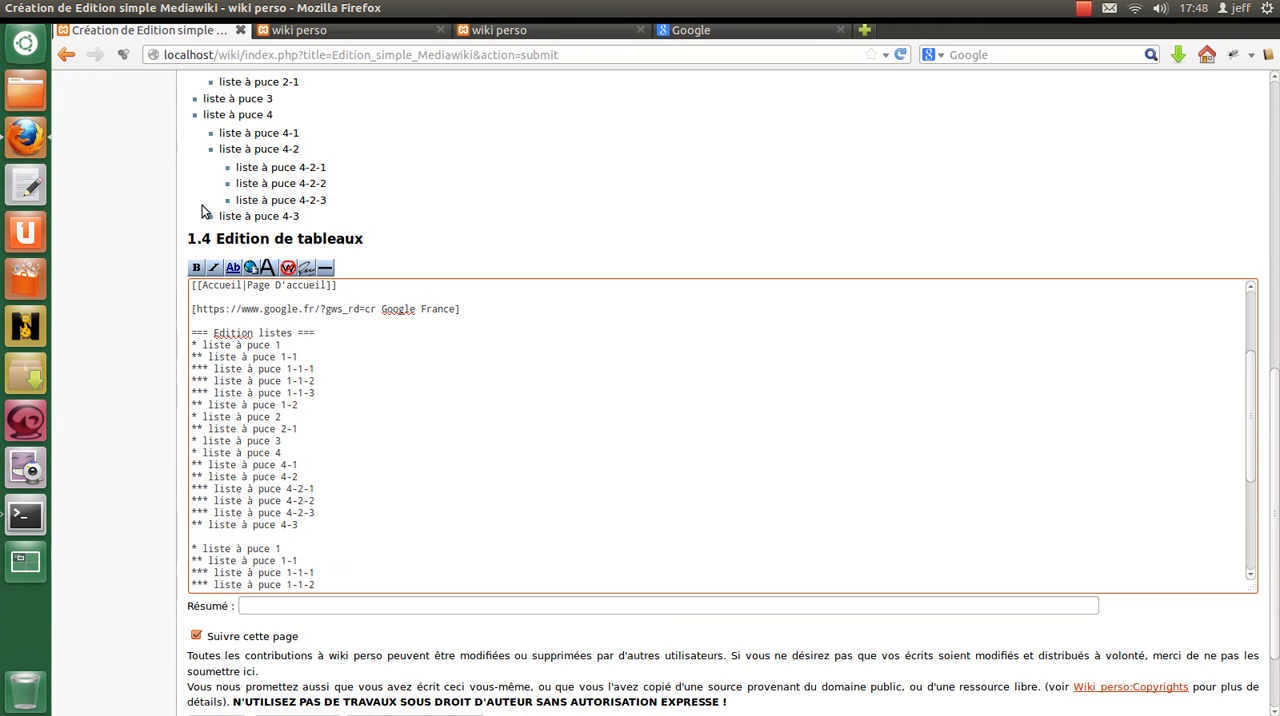
scroll(261, 413, down, 2)
drag(337, 528, 156, 498)
key(BackSpace)
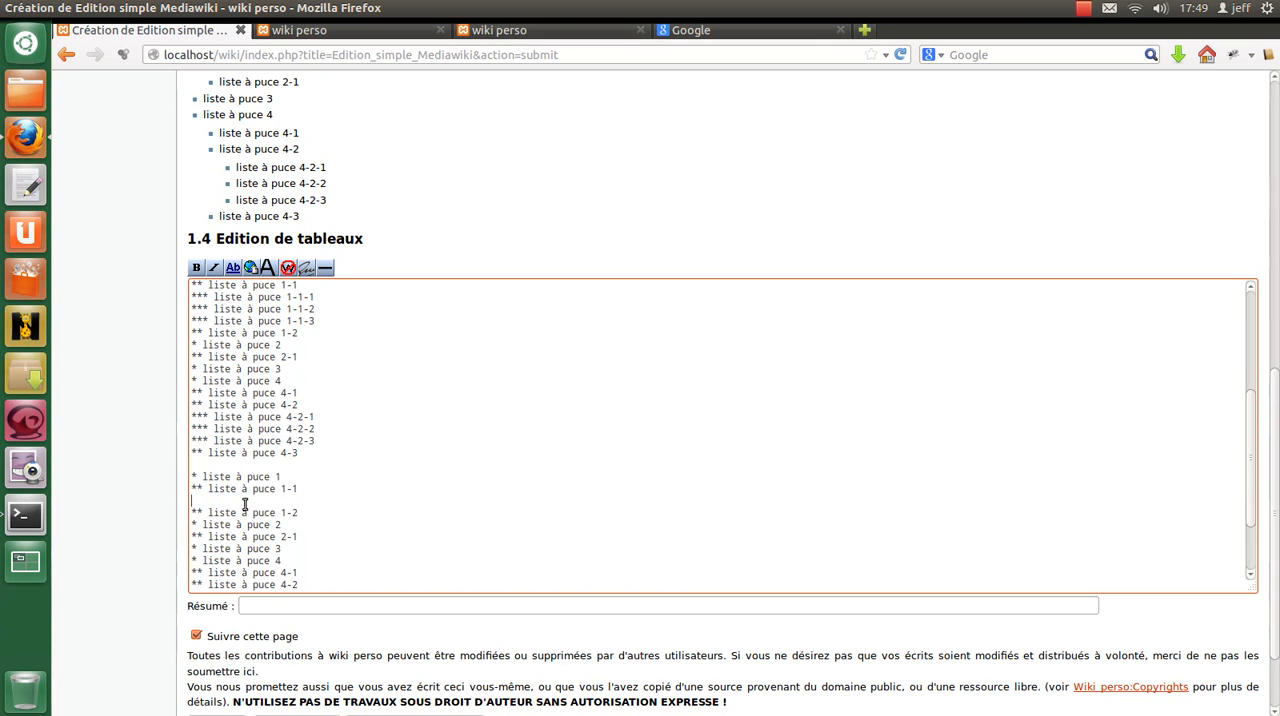
key(Delete)
Delete the third-level items 4-2-1 to 4-2-3 and their leftover empty line from the copied list.
scroll(320, 540, down, 2)
drag(324, 540, 162, 514)
key(BackSpace)
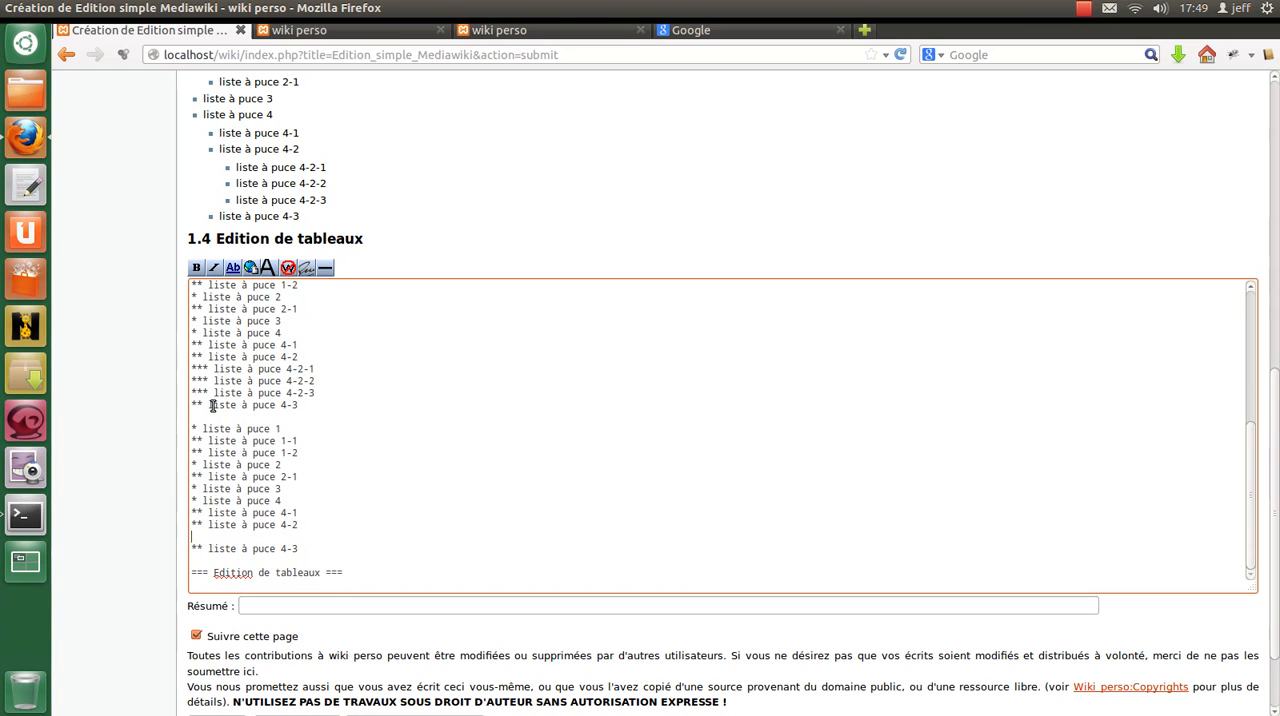
key(BackSpace)
Replace the bullet marker of the copied list's first item with "#".
drag(190, 441, 199, 441)
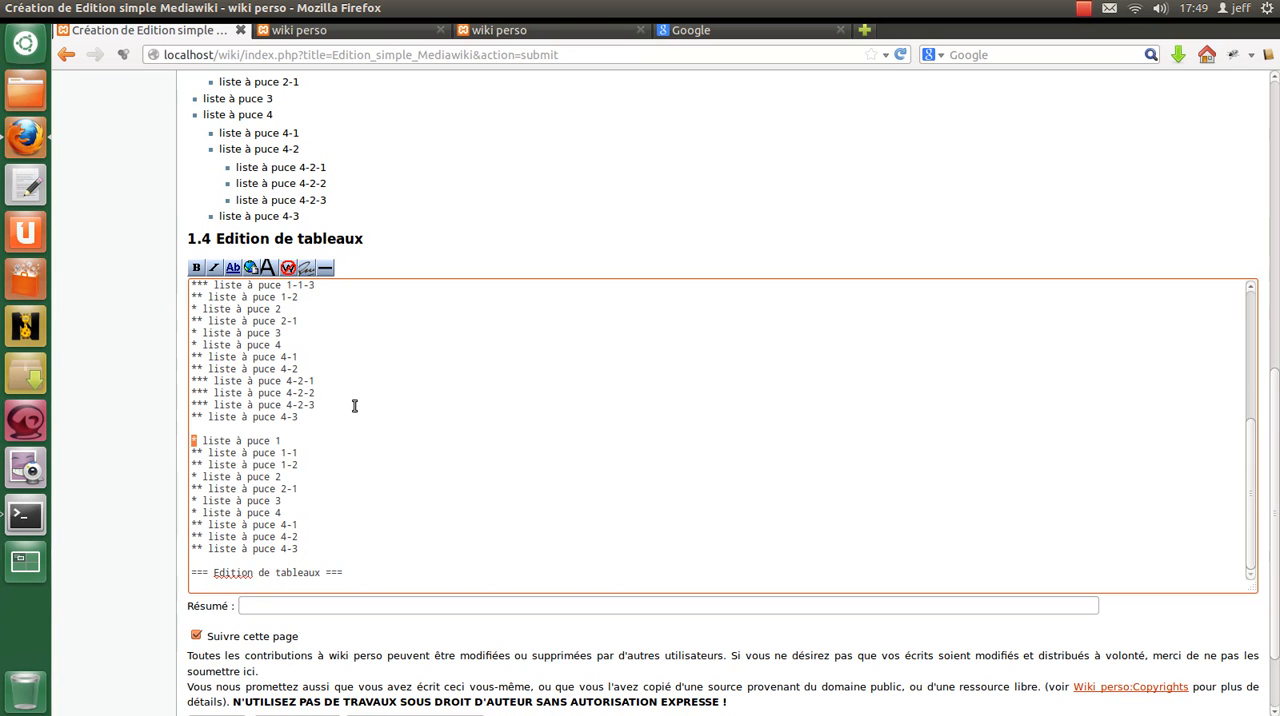
text(#)
key(Down)
key(ctrl+f)
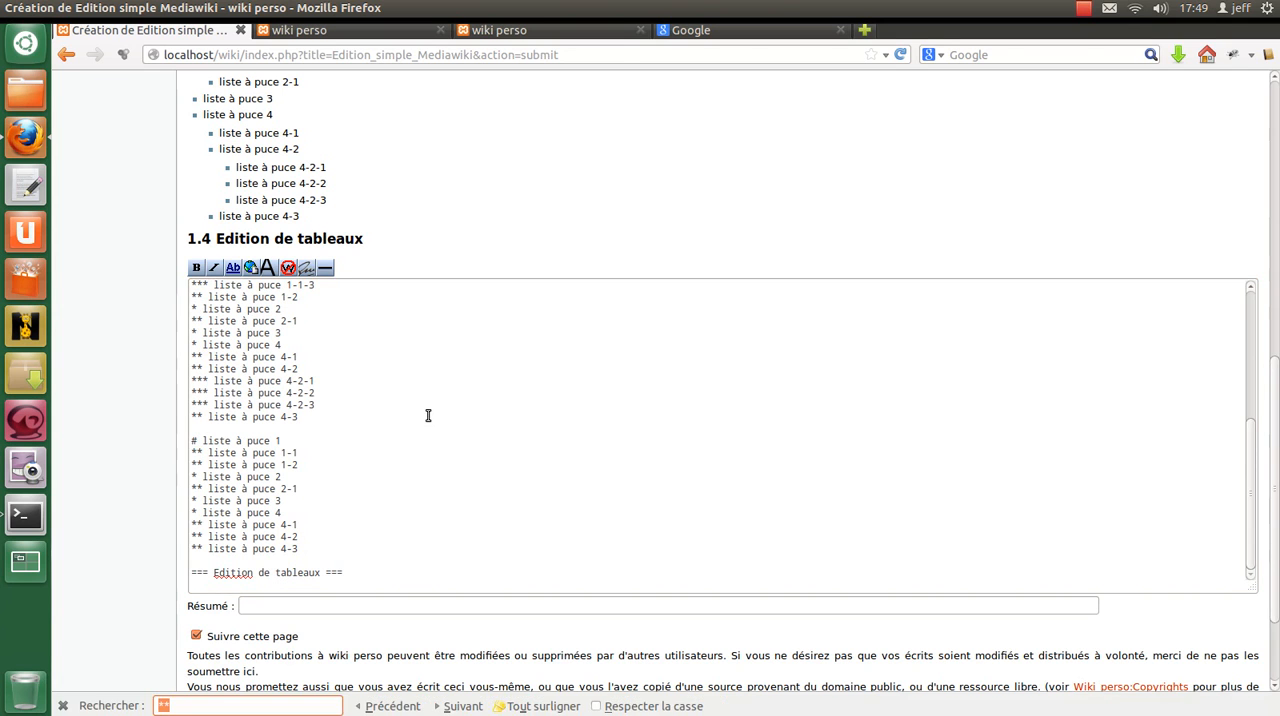
click(62, 704)
In the copied list, change the markers of items 1-1 and 1-2 to "##" and the marker of item 2 to "#".
scroll(271, 429, down, 4)
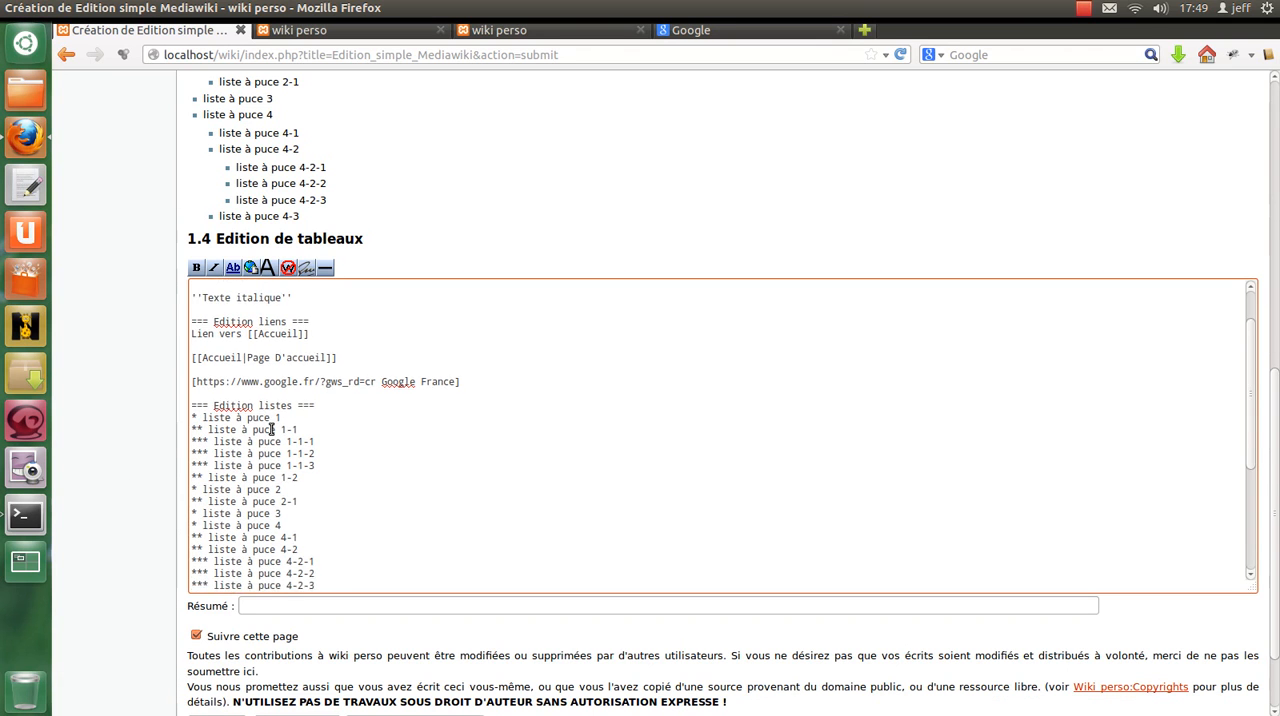
drag(199, 483, 191, 484)
key(ctrl+c)
key(shift+Left)
key(ctrl+v)
key(ctrl+v)
key(Down)
key(shift+Left)
key(shift+Left)
key(ctrl+v)
key(ctrl+v)
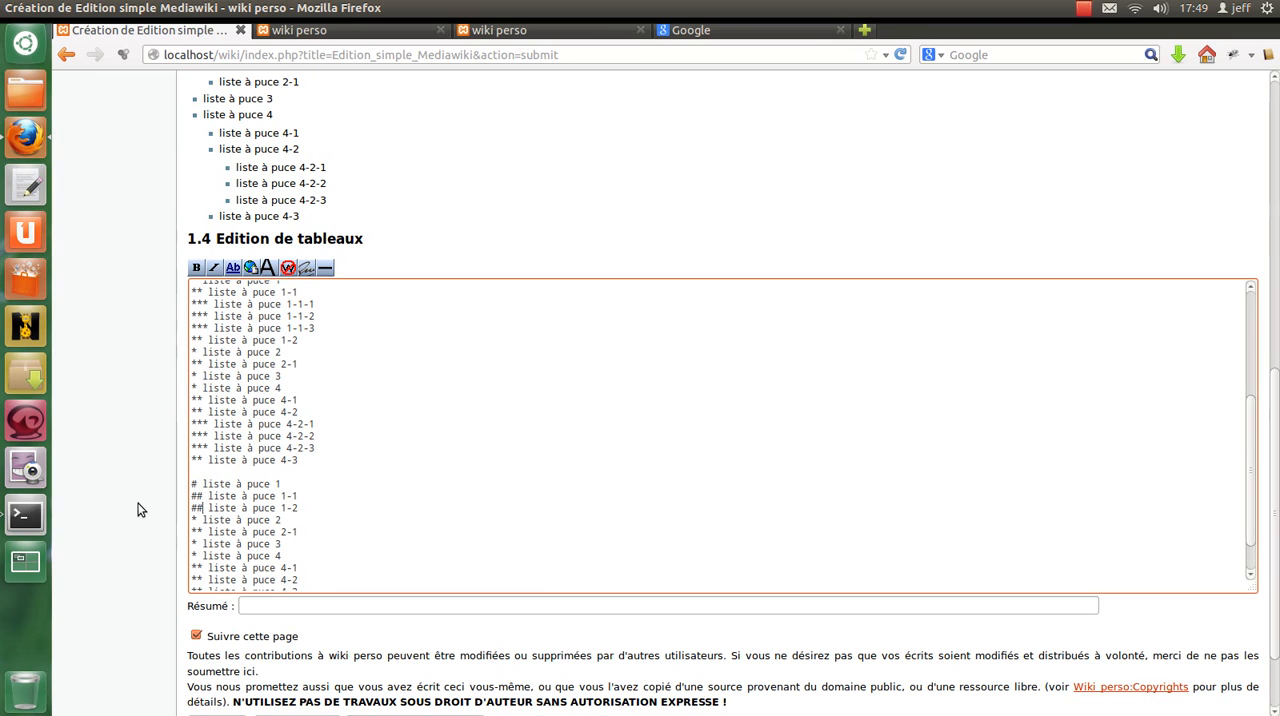
drag(199, 520, 190, 520)
key(ctrl+v)
Delete items 3, 4, 4-1, 4-2 and 4-3 from the copied list, leaving one empty line before the tables heading.
scroll(326, 563, down, 2)
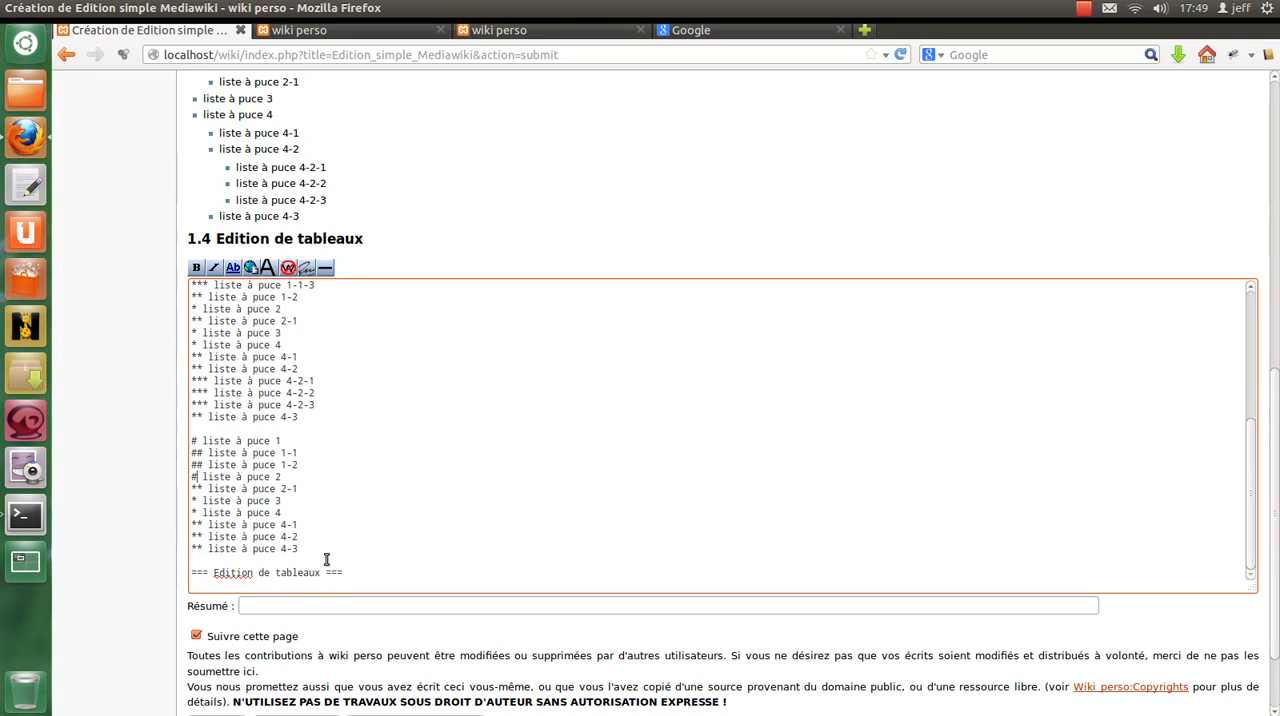
drag(320, 538, 133, 504)
key(Delete)
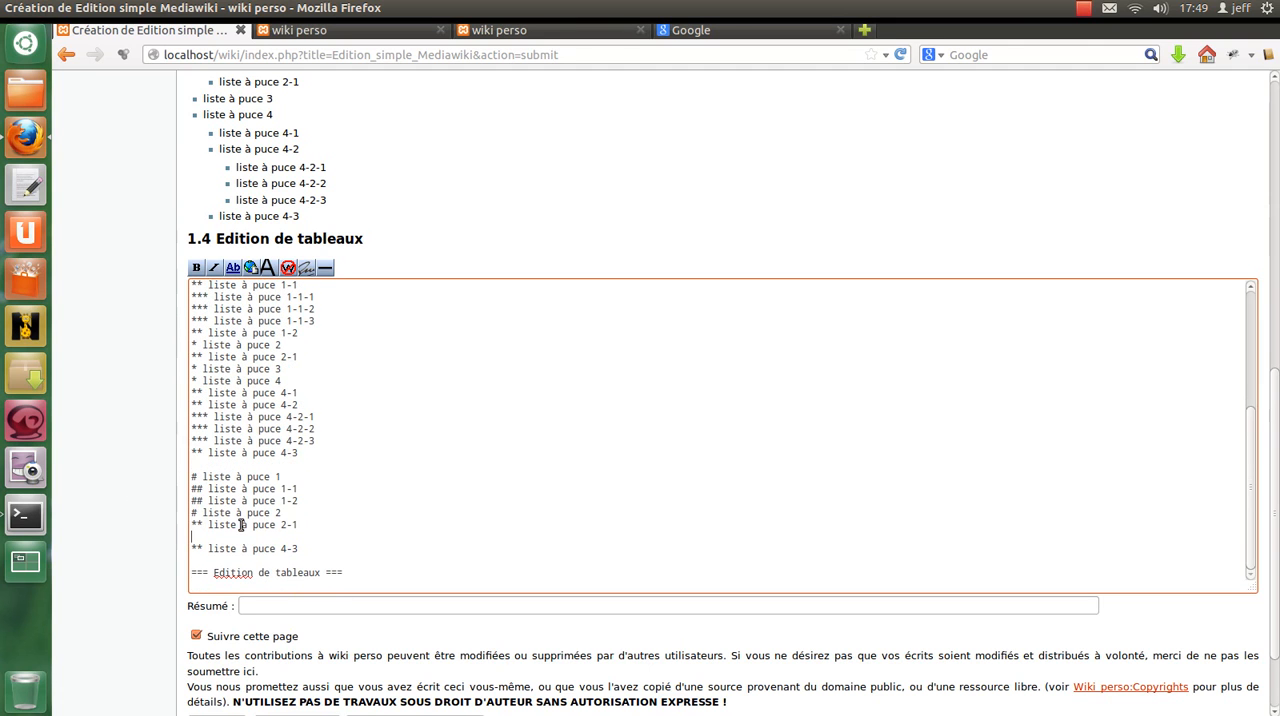
key(Delete)
key(shift+End)
key(Delete)
key(BackSpace)
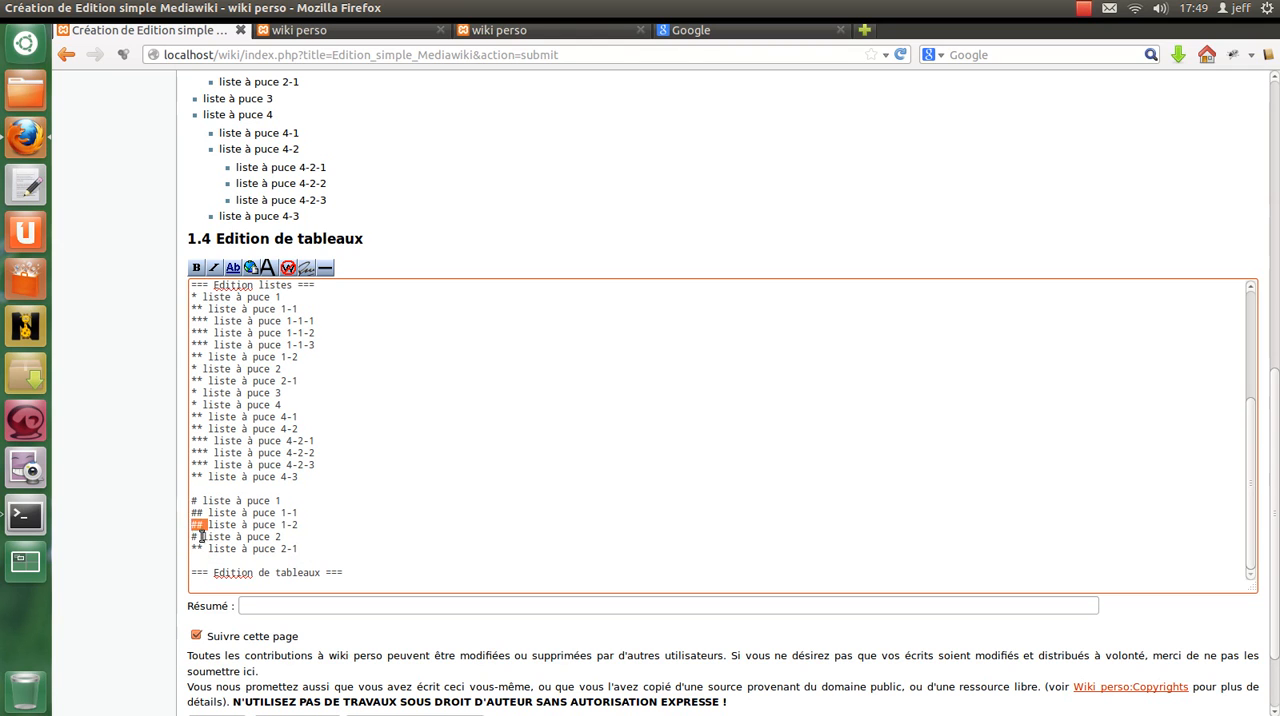
Change the marker of the copied list's item 2-1 to "##" and preview the page to check the numbered list.
drag(212, 548, 181, 546)
text(##)
scroll(408, 420, down, 2)
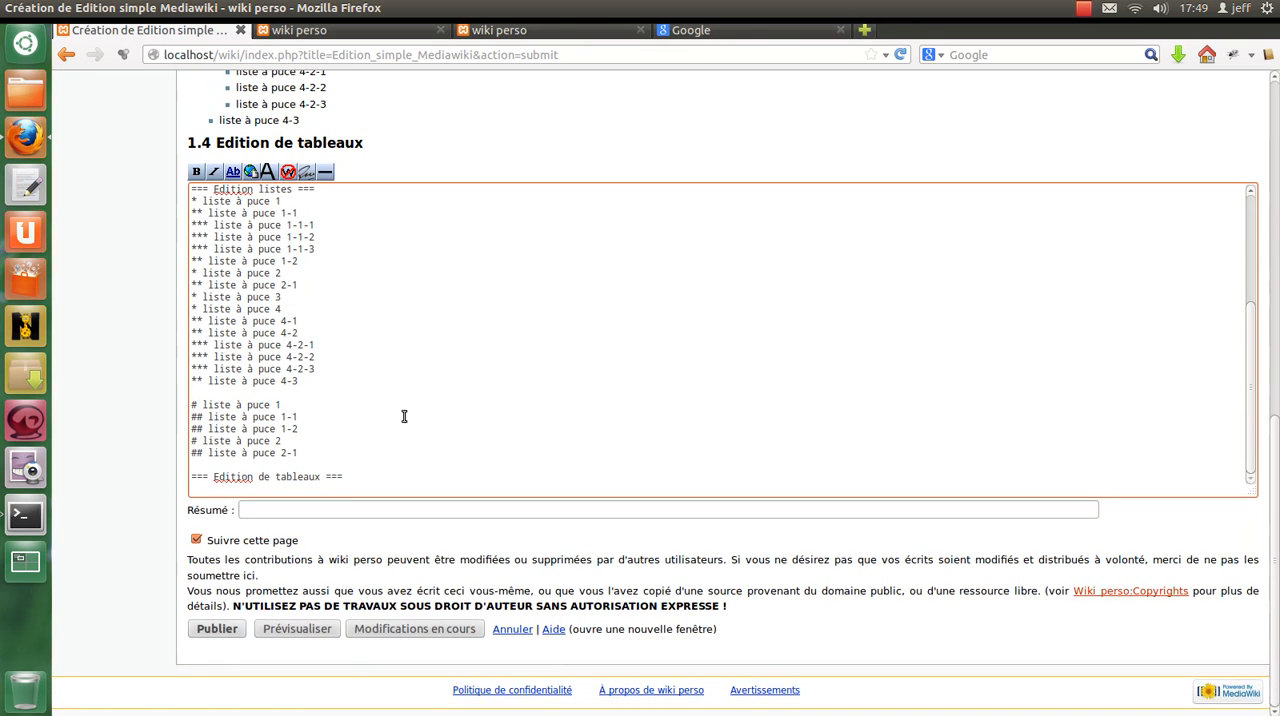
click(315, 627)
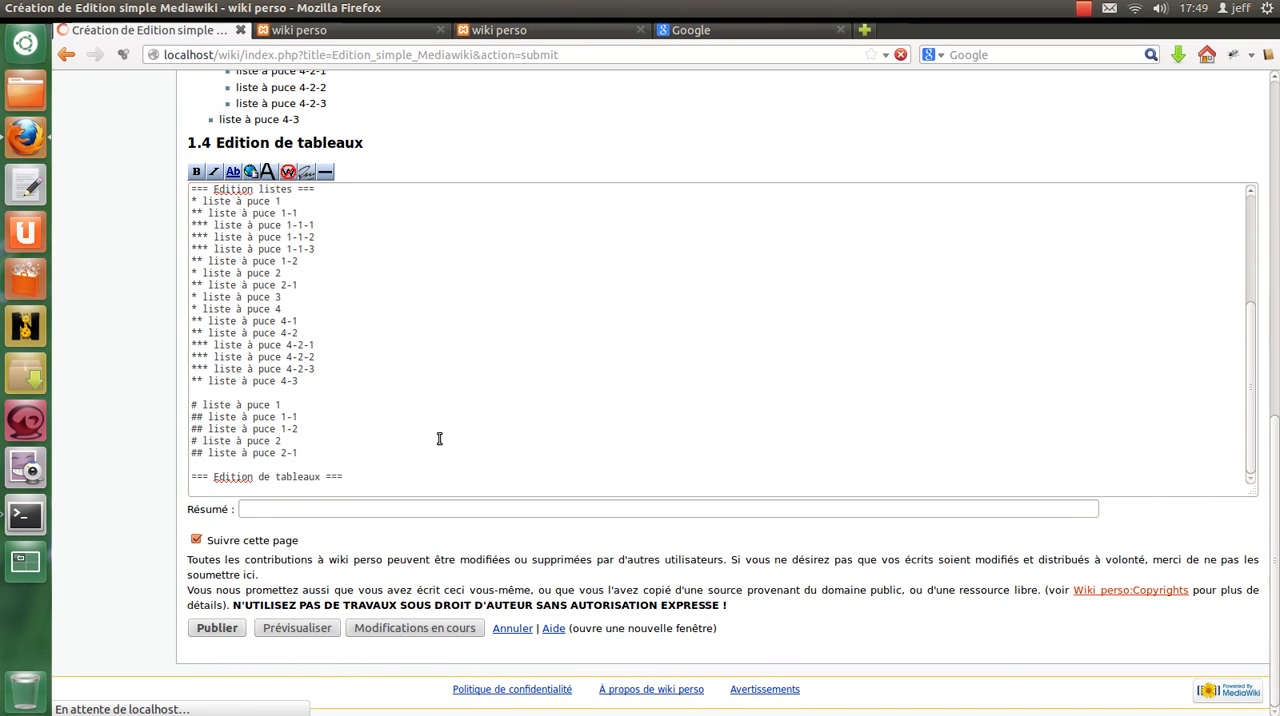
scroll(431, 418, down, 8)
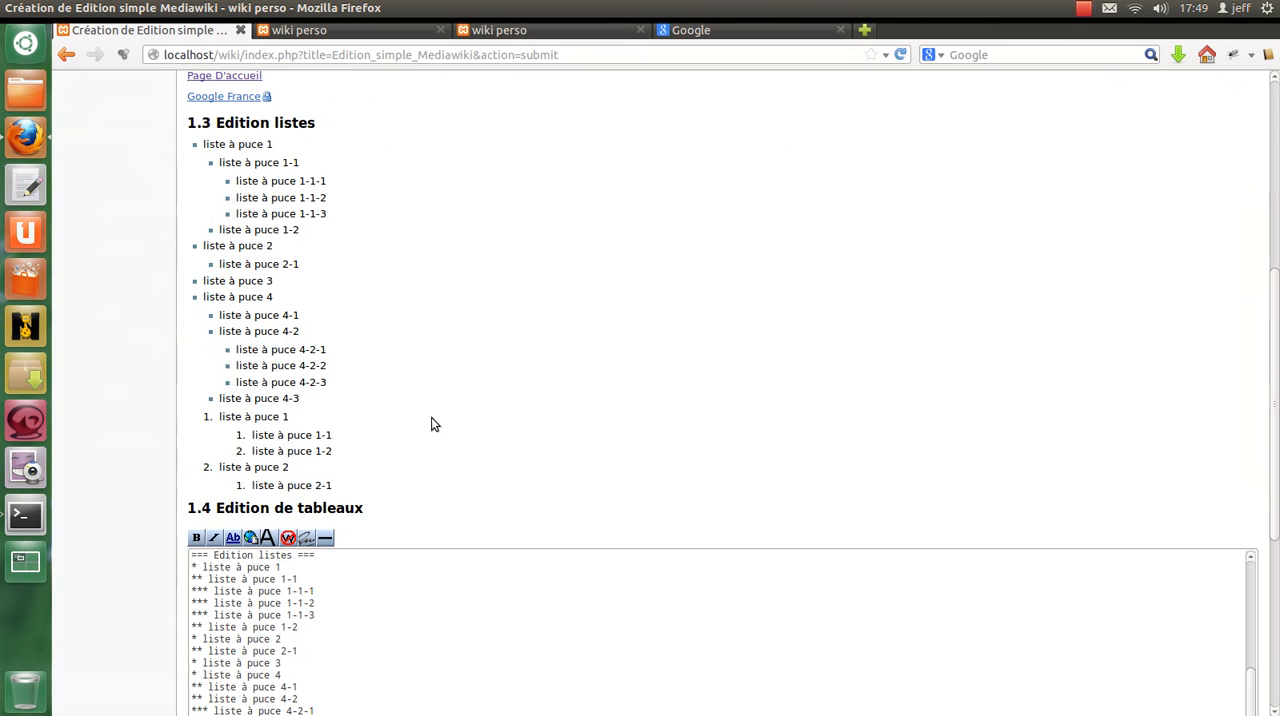
drag(207, 417, 201, 421)
click(208, 421)
Insert a second empty line between the bullet list and the numbered list.
scroll(389, 474, down, 5)
click(356, 473)
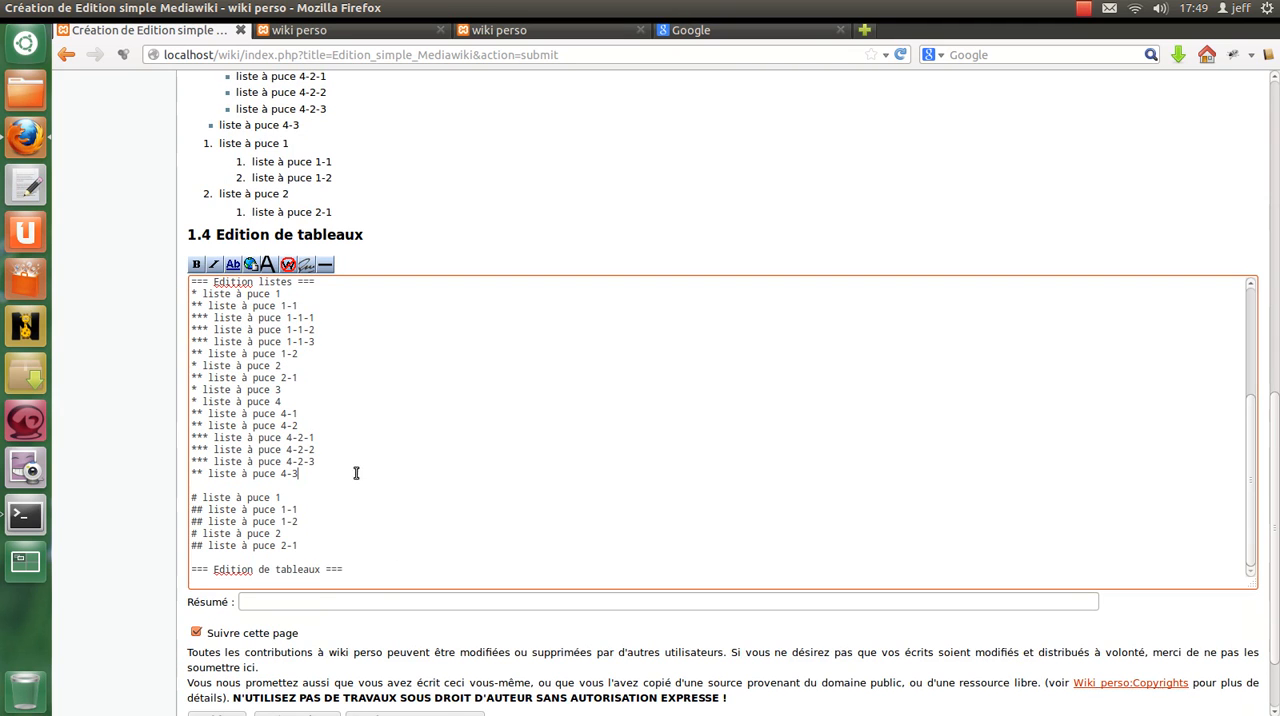
key(Return)
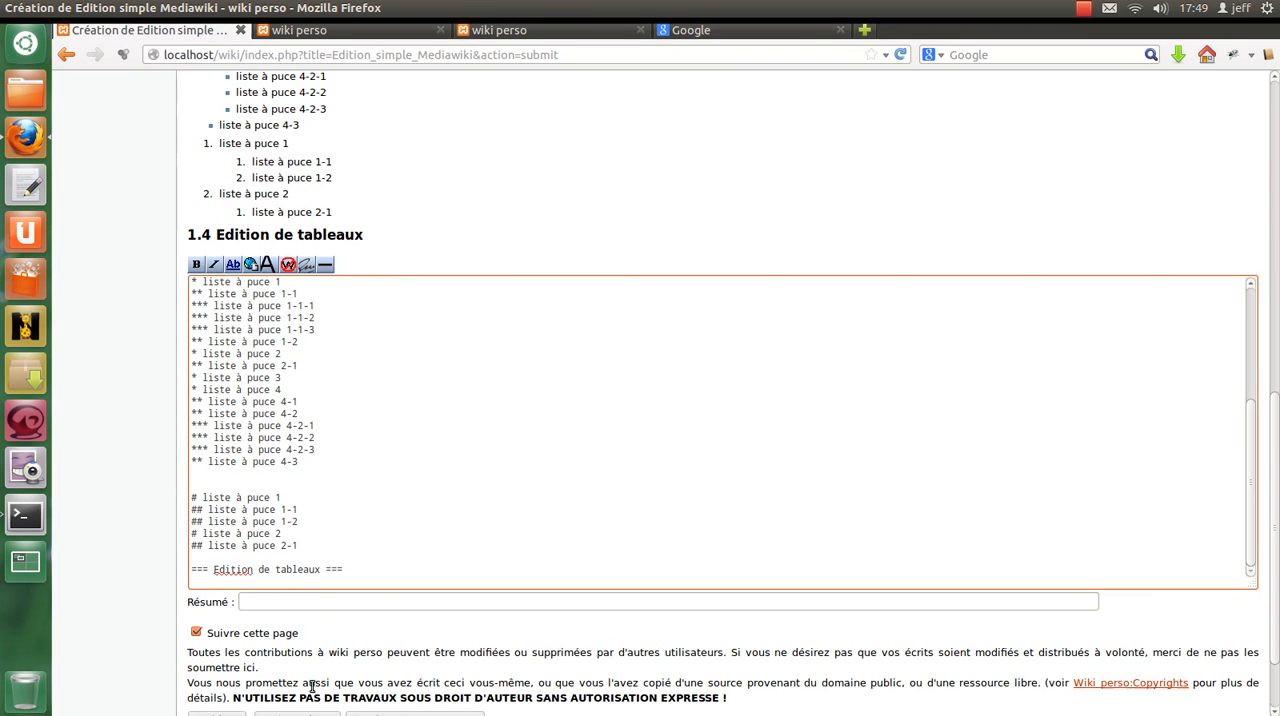
Preview the page and check the spacing between the bullet list and the numbered list.
scroll(312, 685, down, 2)
click(303, 630)
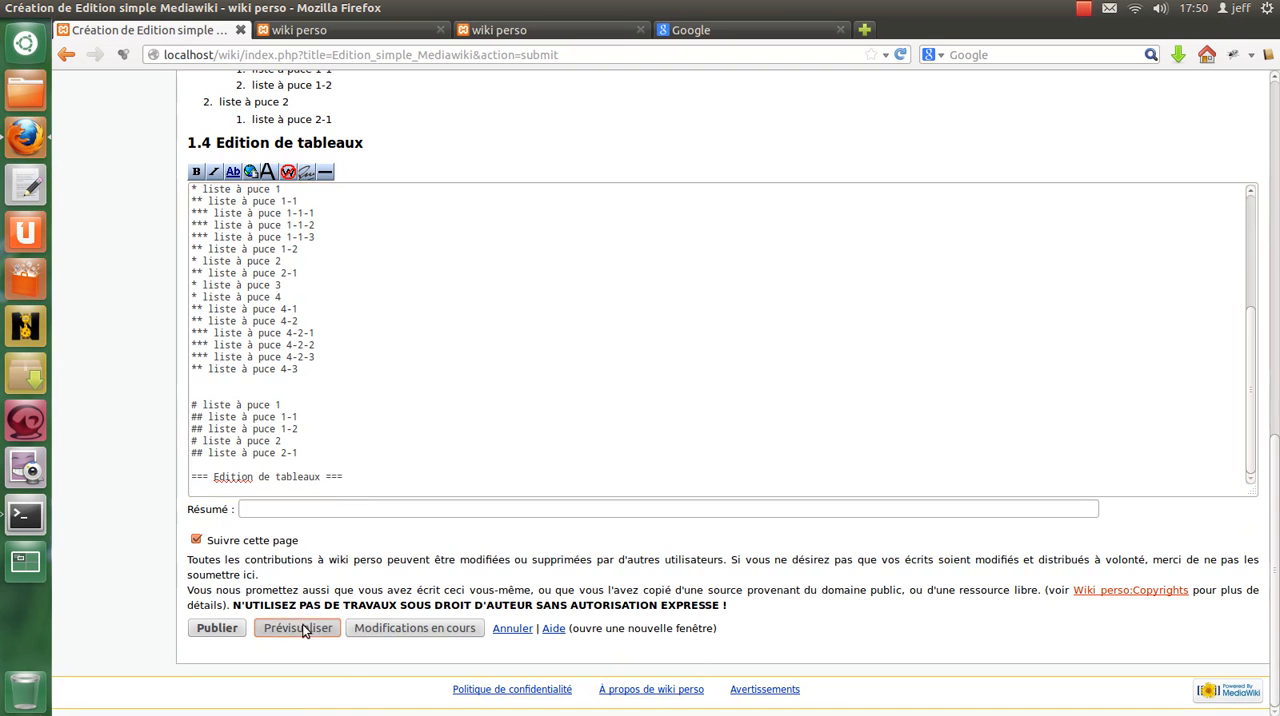
scroll(369, 465, down, 5)
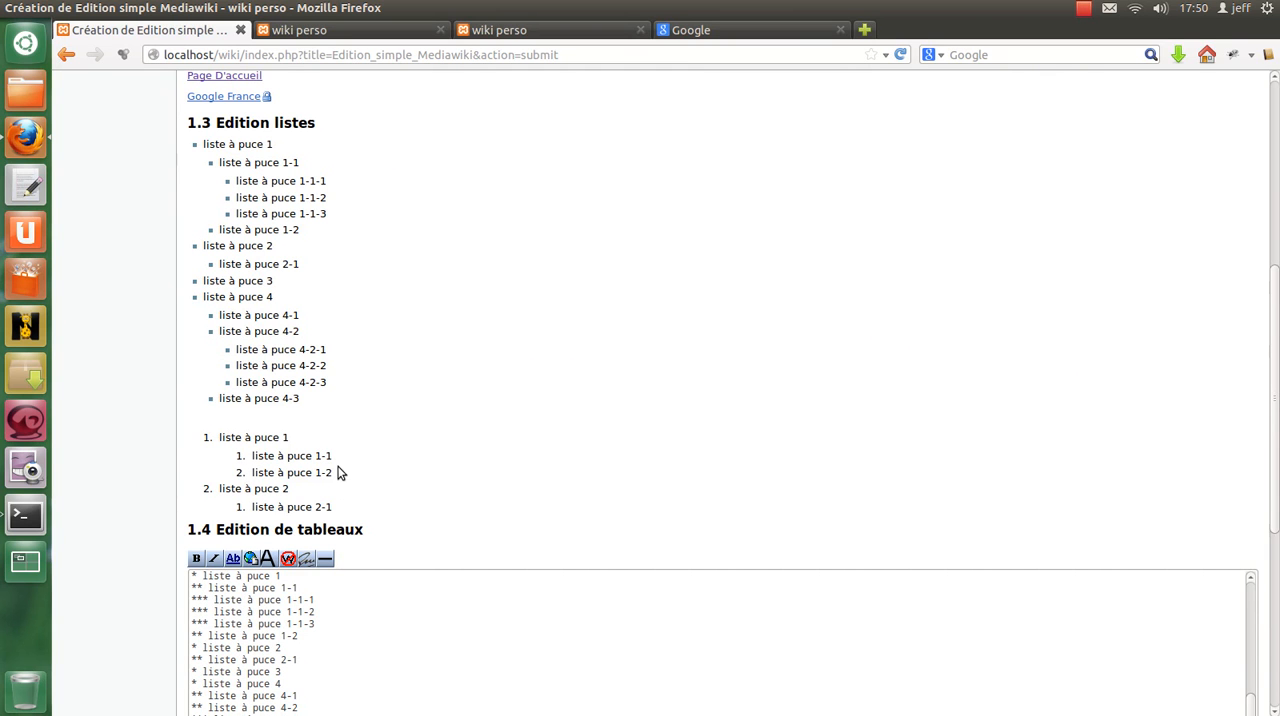
scroll(337, 477, down, 4)
scroll(337, 458, down, 3)
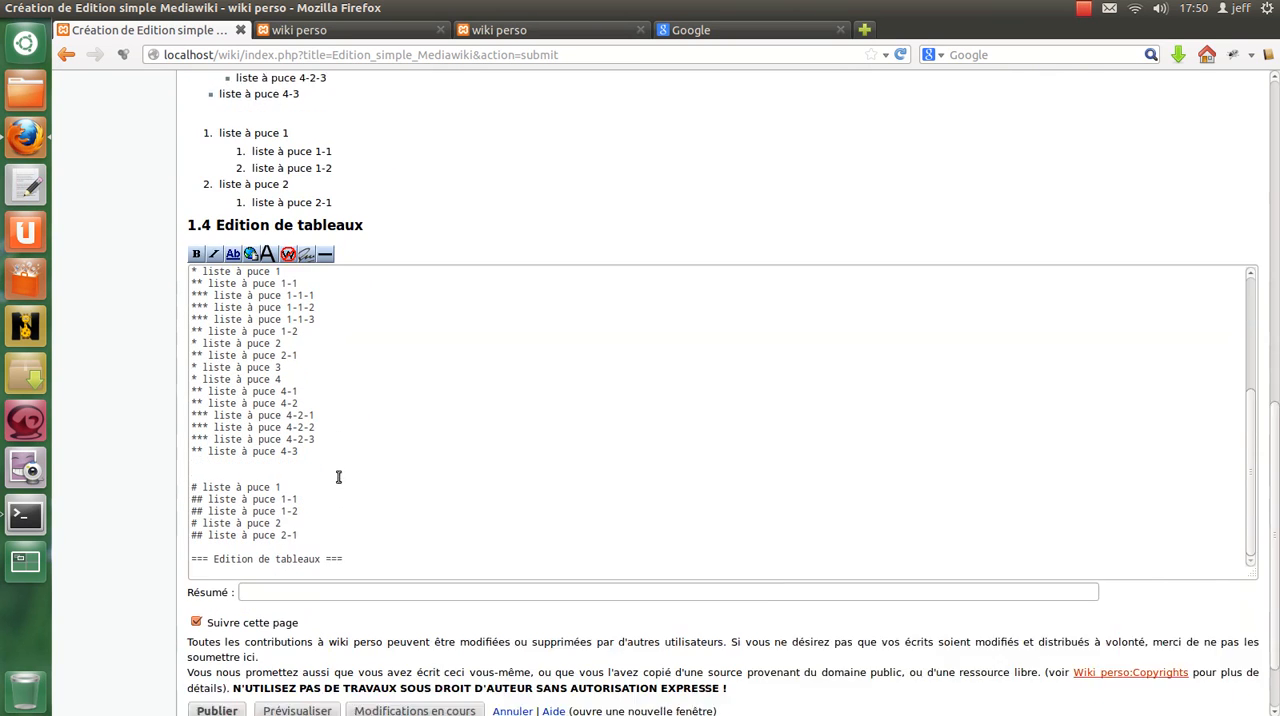
Below the numbered list, add the definition term "; mots" followed by the line ": définition du (ou des mots)".
click(482, 497)
key(Return)
key(Return)
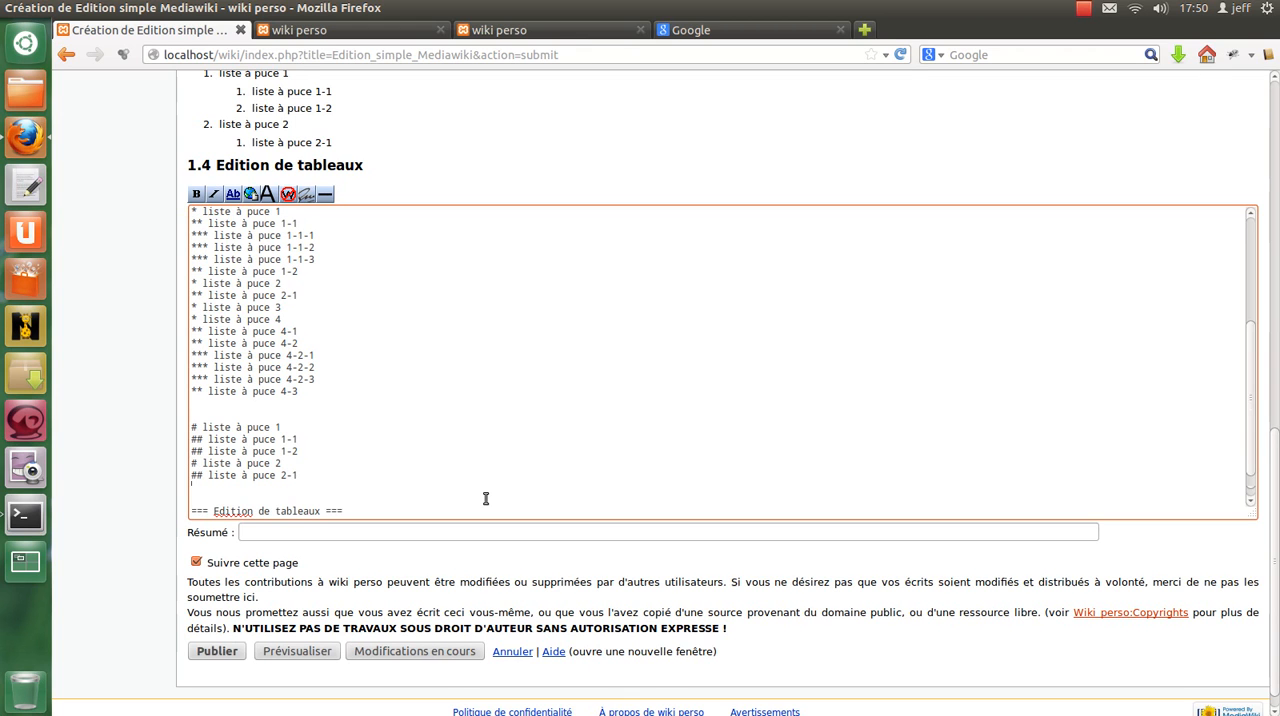
text(;)
text( mo)
text(ts)
key(Return)
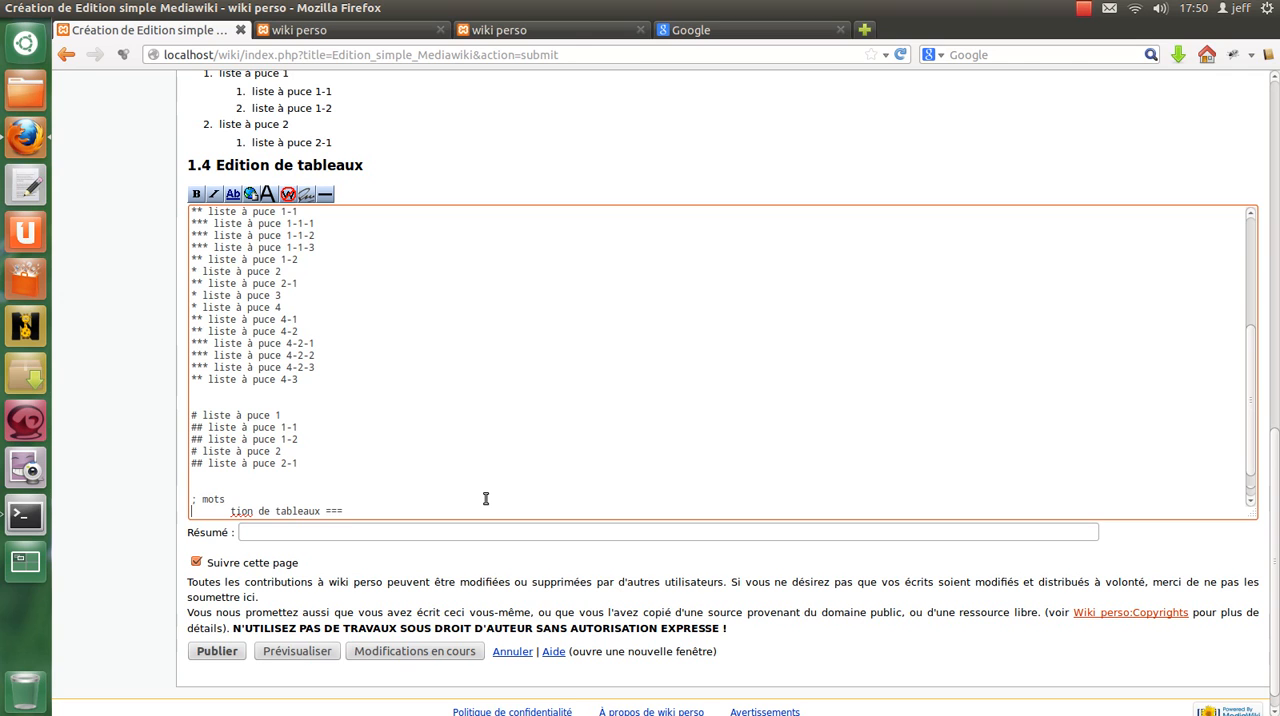
text(: défini)
text(tion du )
text((ou des mo)
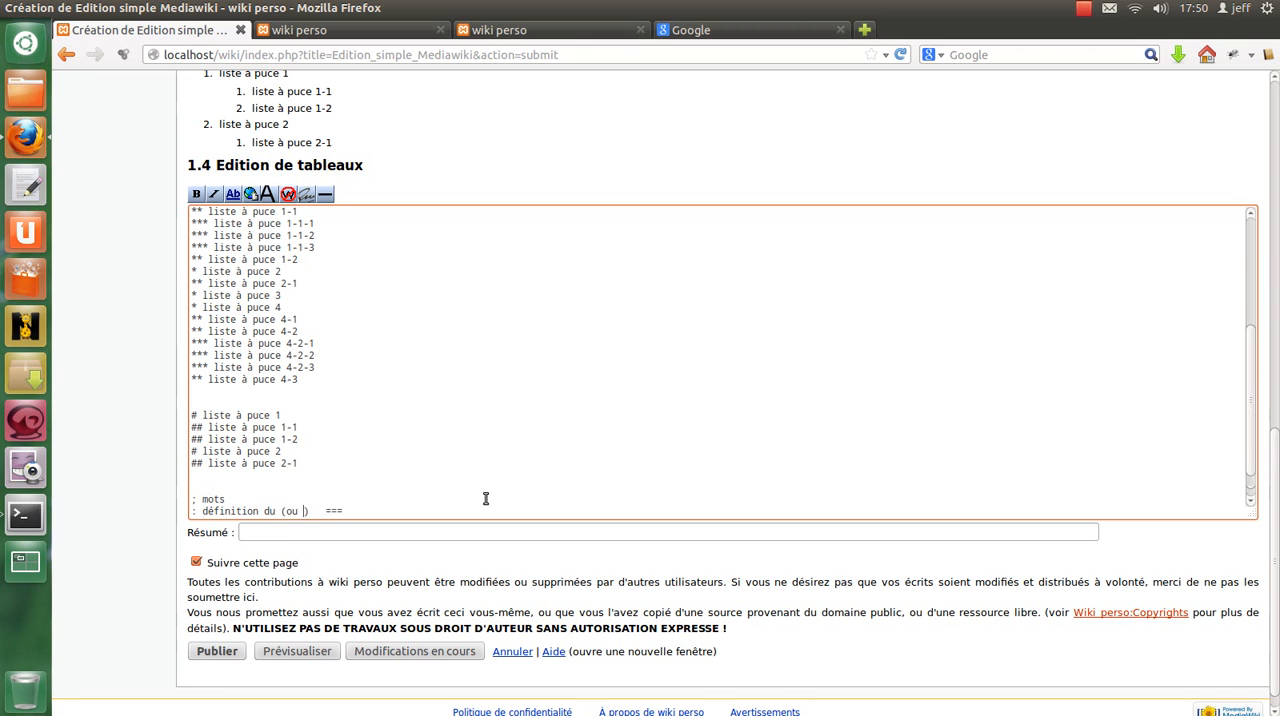
text(ts)
Duplicate the line ": définition du (ou des mots)" beneath itself.
drag(380, 509, 375, 503)
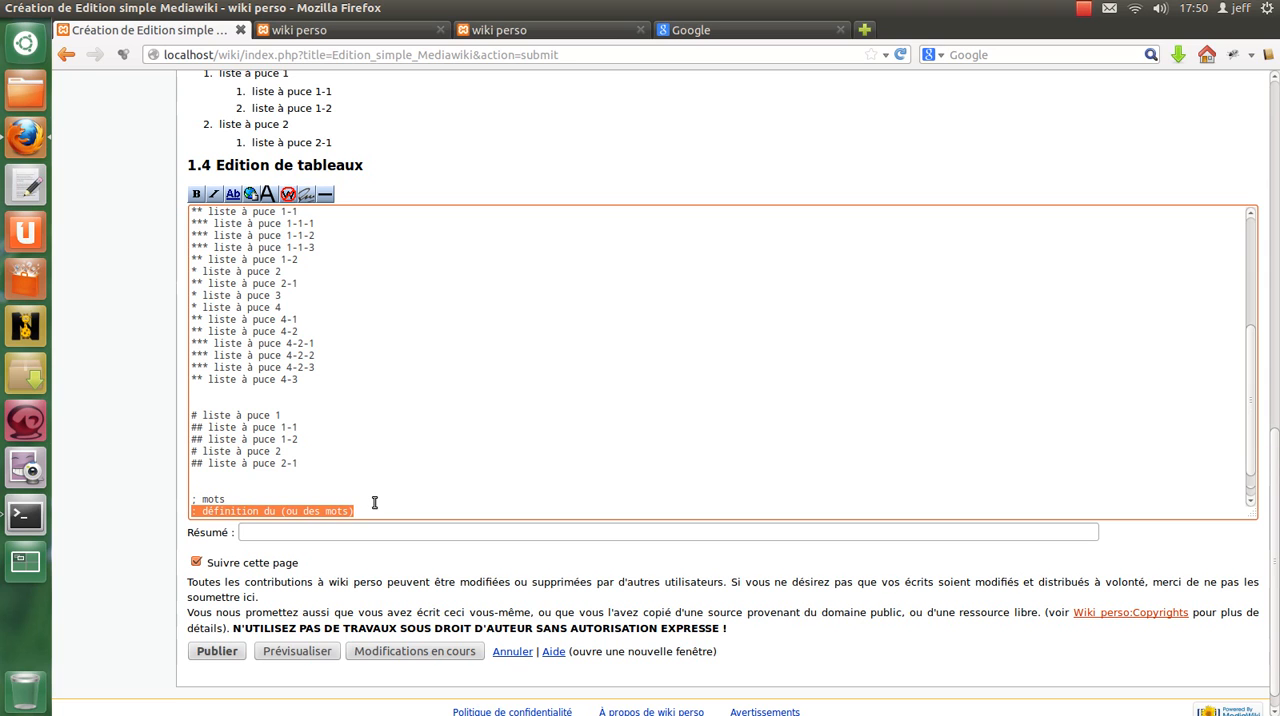
drag(260, 499, 369, 511)
key(ctrl+c)
click(410, 511)
key(Return)
key(Return)
key(ctrl+v)
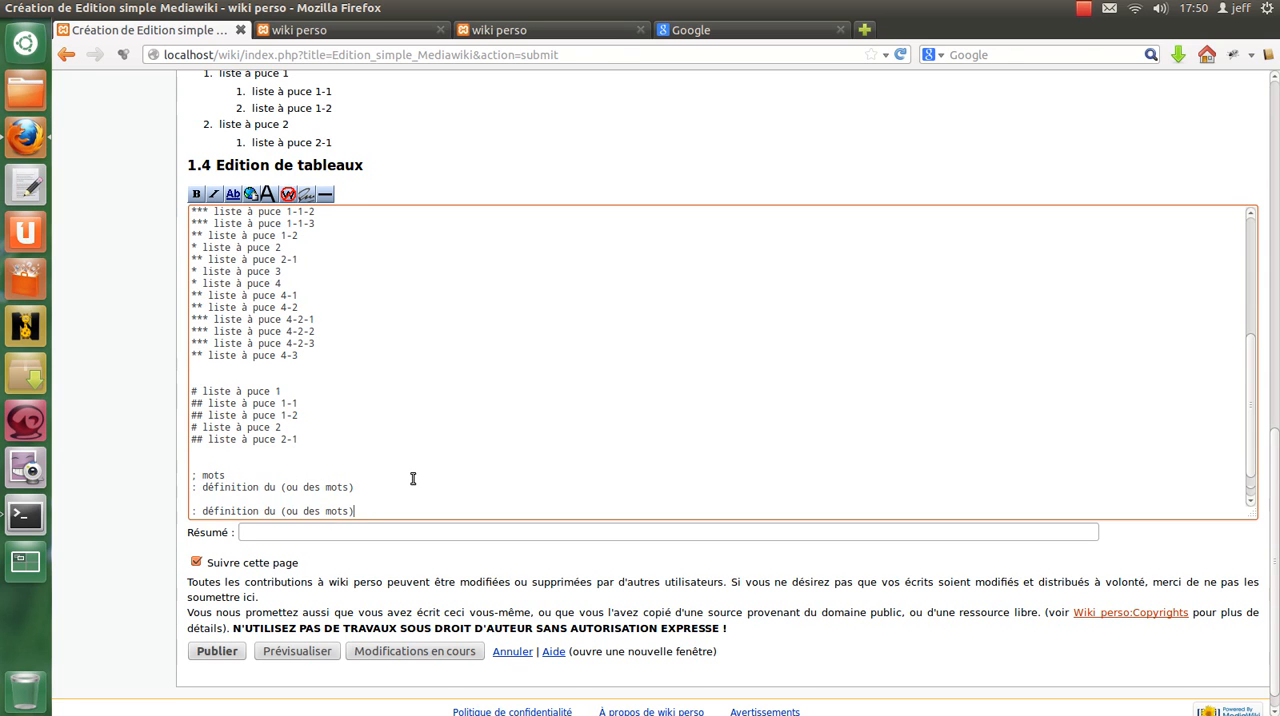
Replace the duplicated definition's text with "liste des synonymes du mot" and place it directly below the first definition.
key(Home)
key(BackSpace)
key(Right)
key(Right)
key(shift+End)
text(liste)
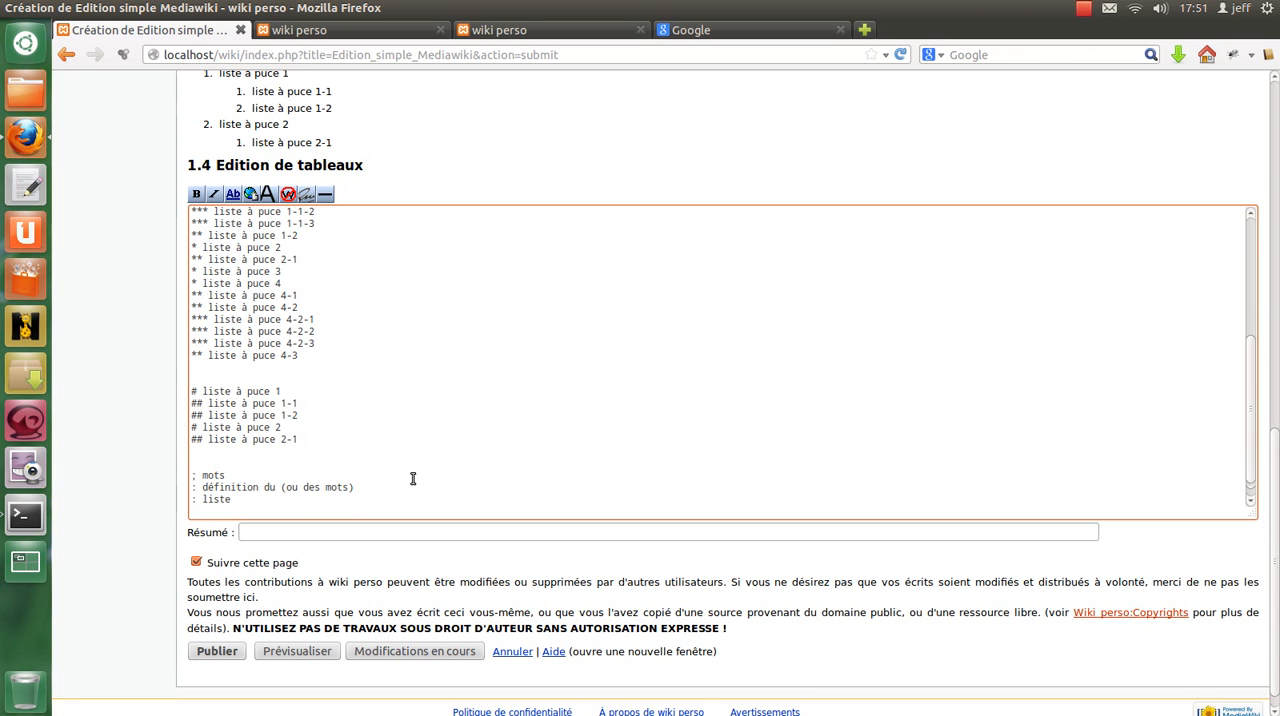
text( des synonymes du mot)
key(Return)
key(Return)
key(ctrl+v)
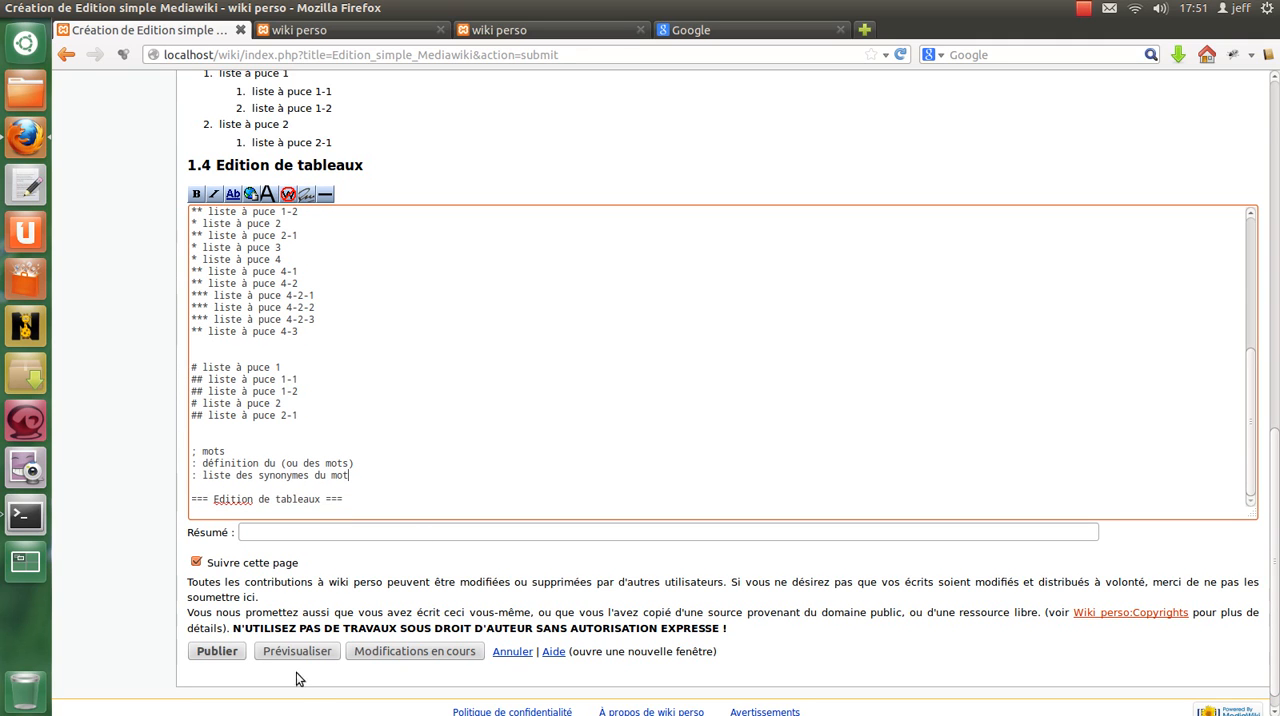
Preview the page and examine how the term "mots" and its two definition lines are rendered.
click(309, 650)
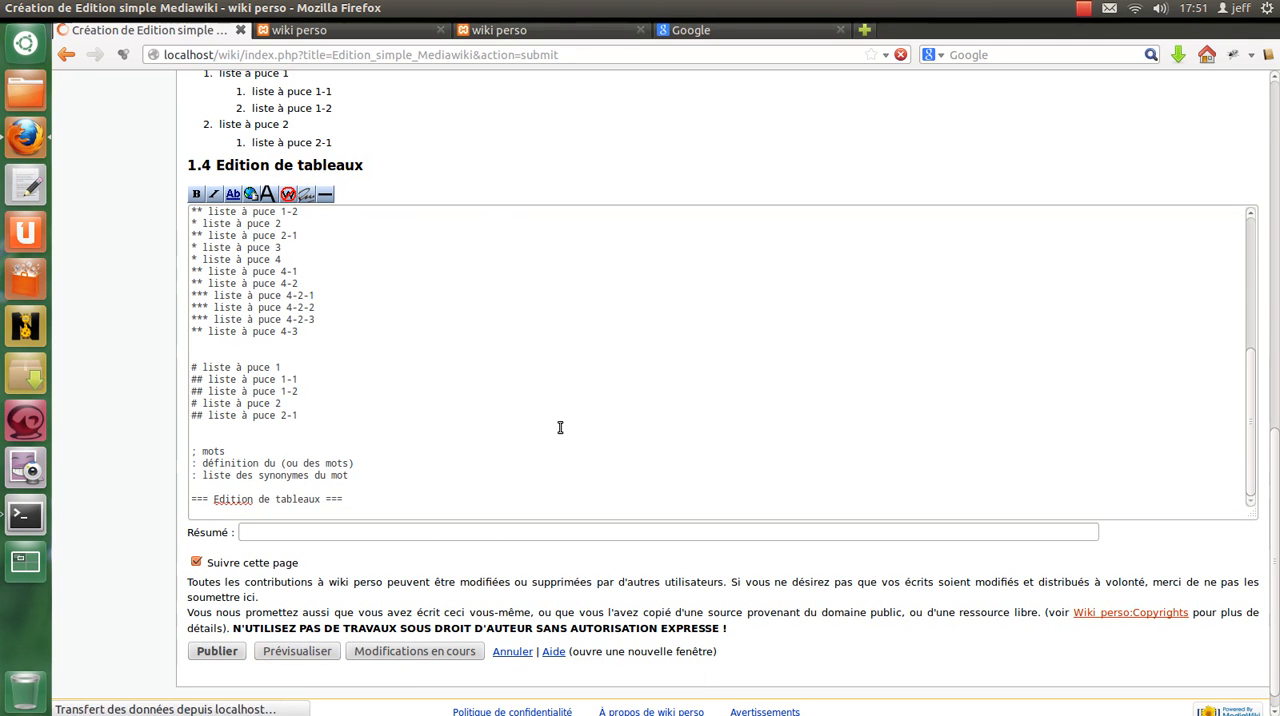
scroll(557, 420, down, 10)
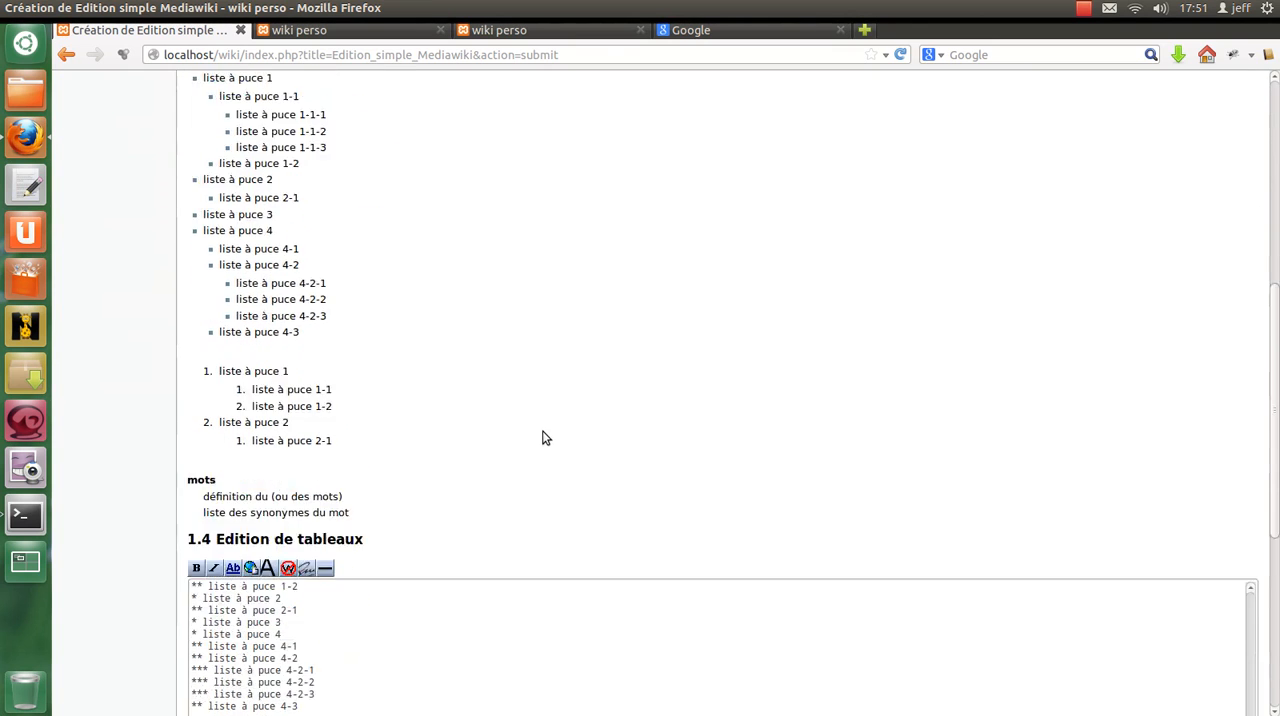
double_click(208, 365)
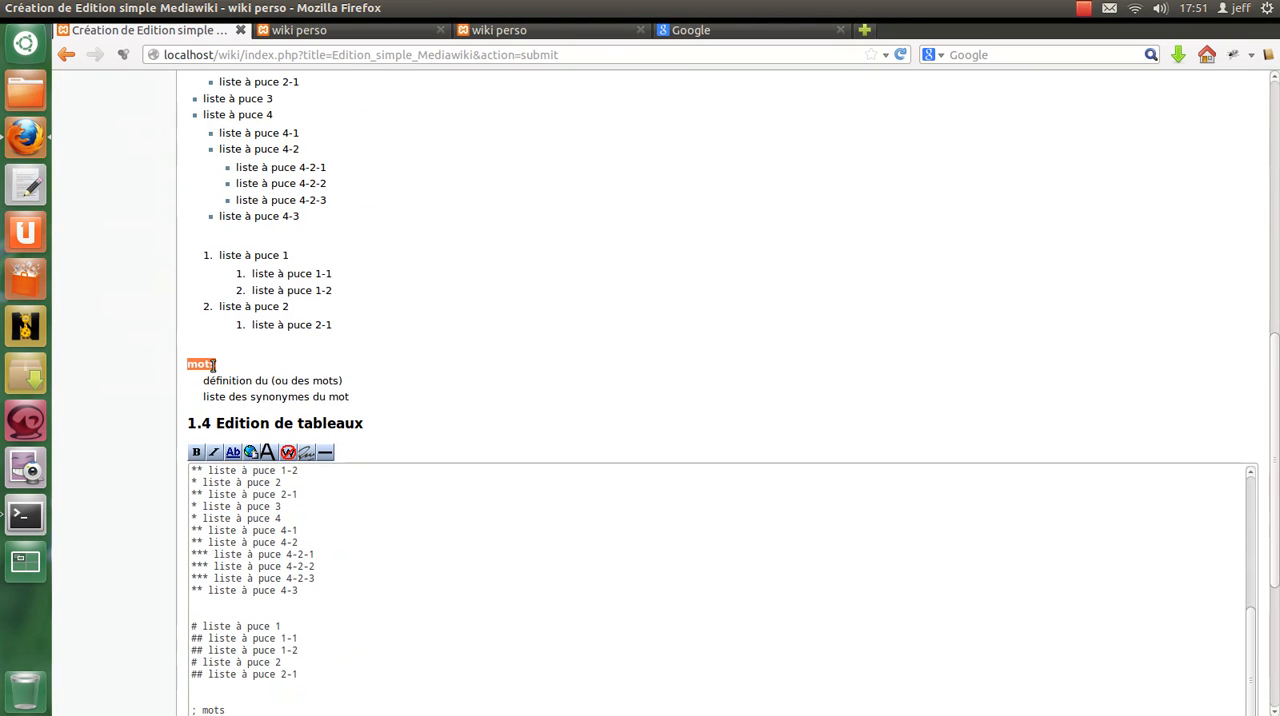
scroll(299, 528, down, 1)
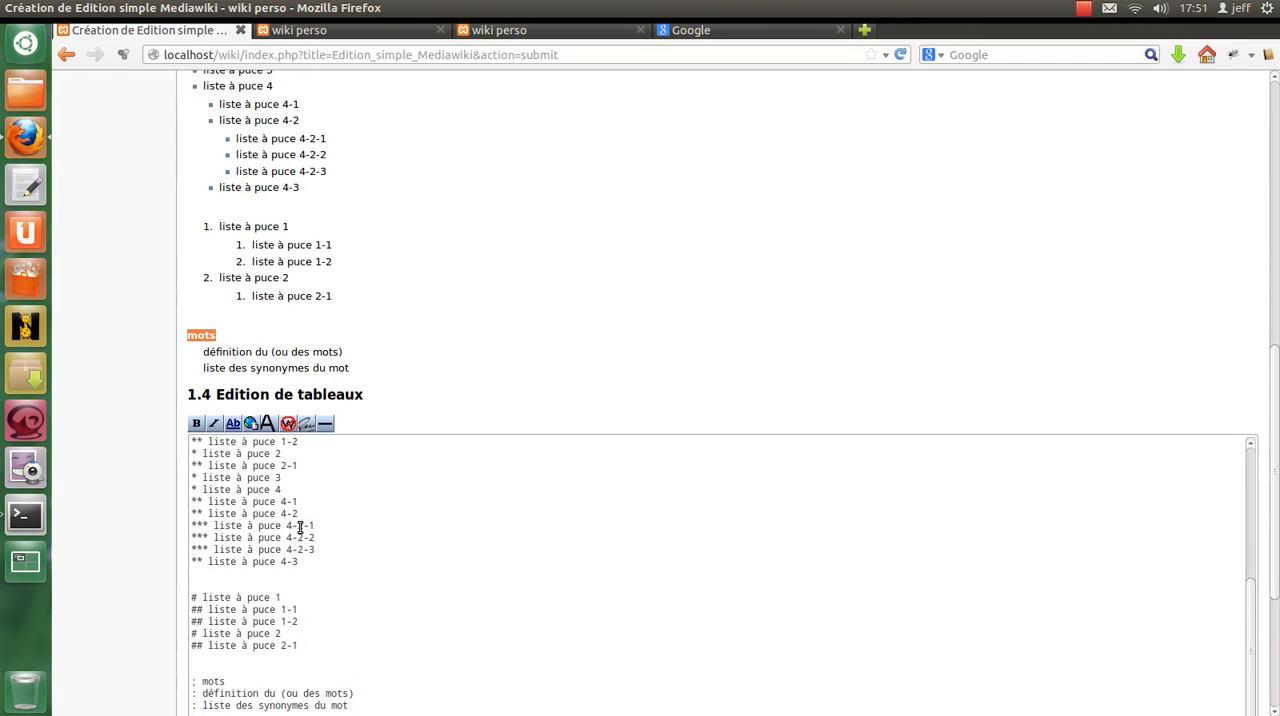
scroll(299, 528, down, 4)
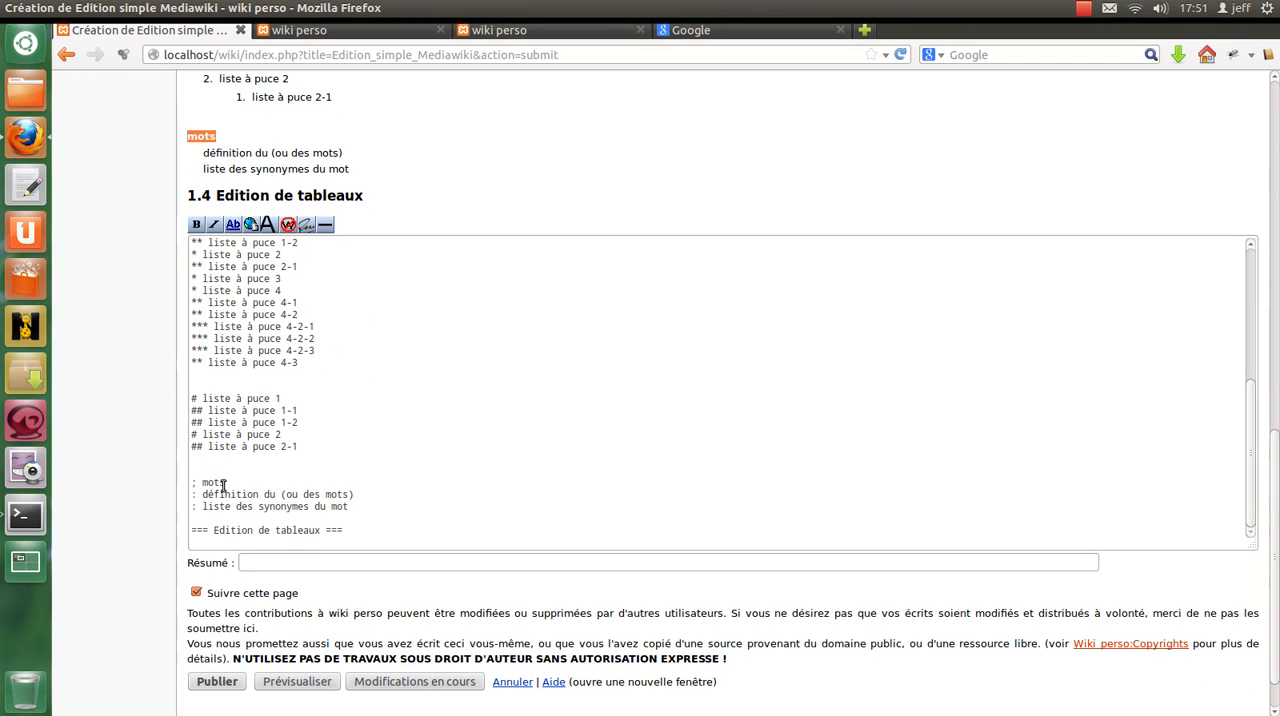
drag(206, 152, 380, 174)
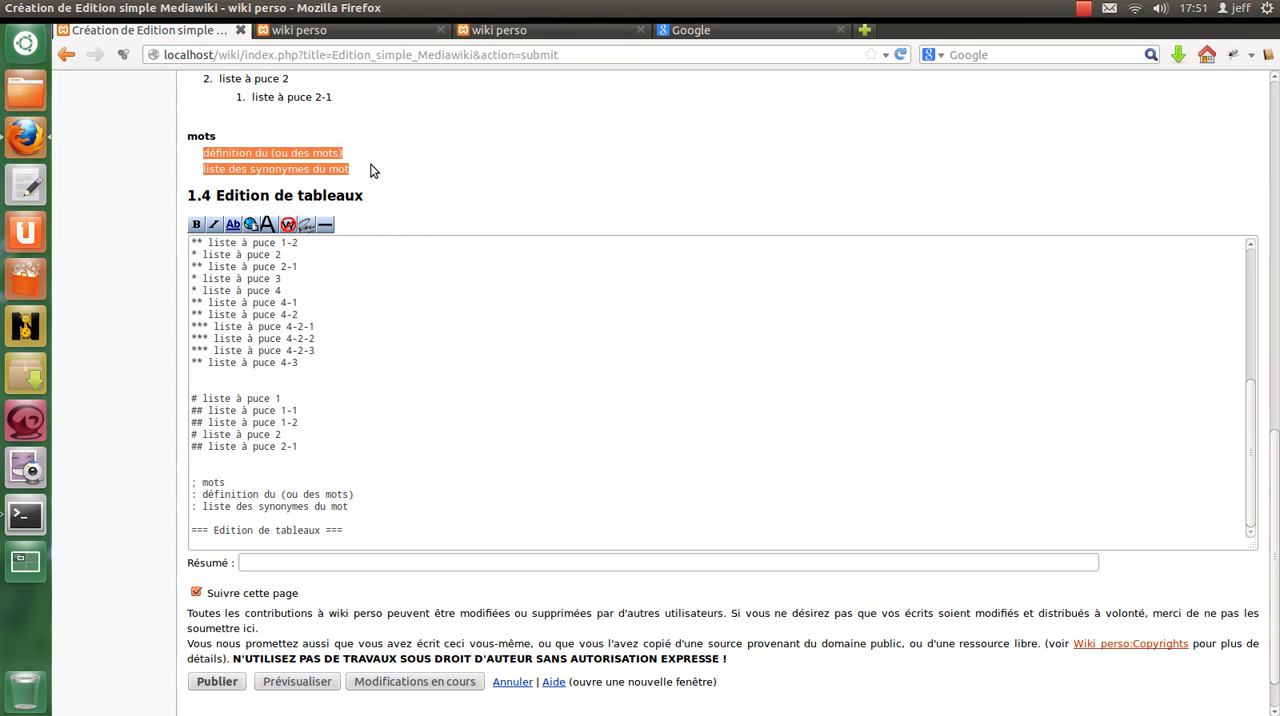
click(443, 186)
scroll(443, 186, up, 1)
scroll(443, 186, up, 3)
drag(186, 314, 350, 351)
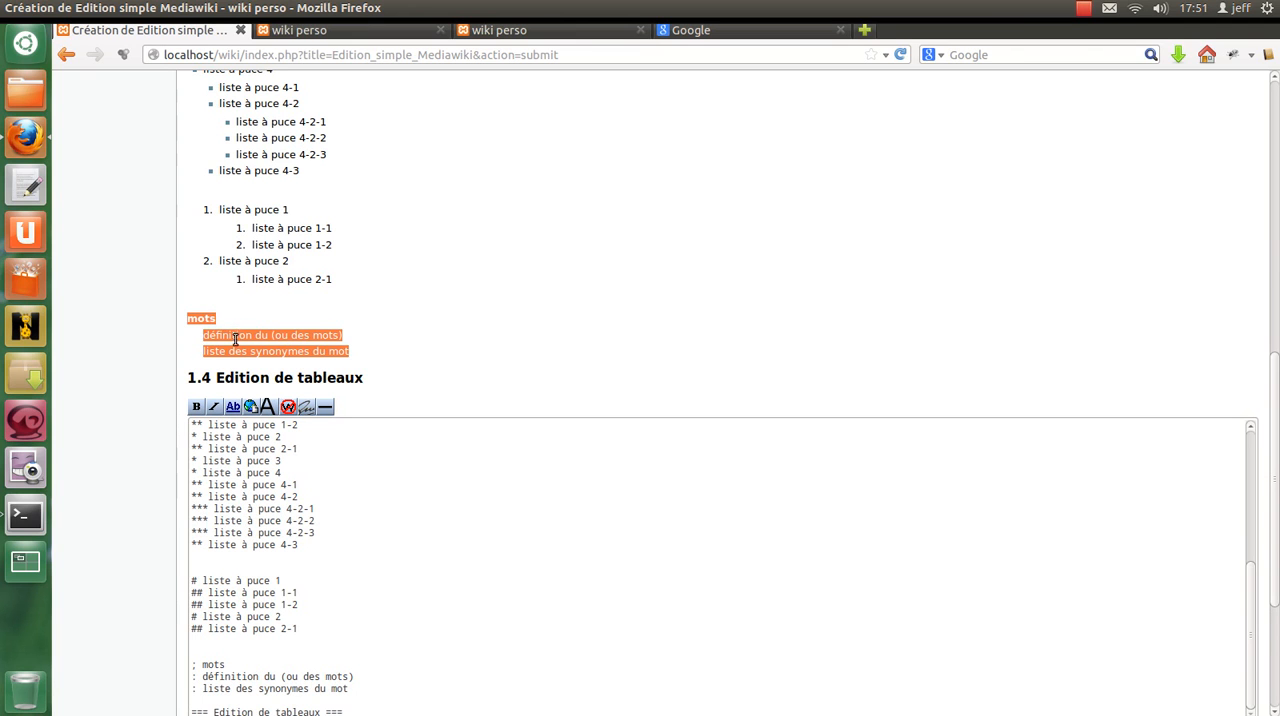
scroll(540, 553, down, 1)
scroll(539, 554, down, 5)
Under the "Edition de tableaux" heading, add a table skeleton with the lines "{|", "|" and "|}".
click(400, 442)
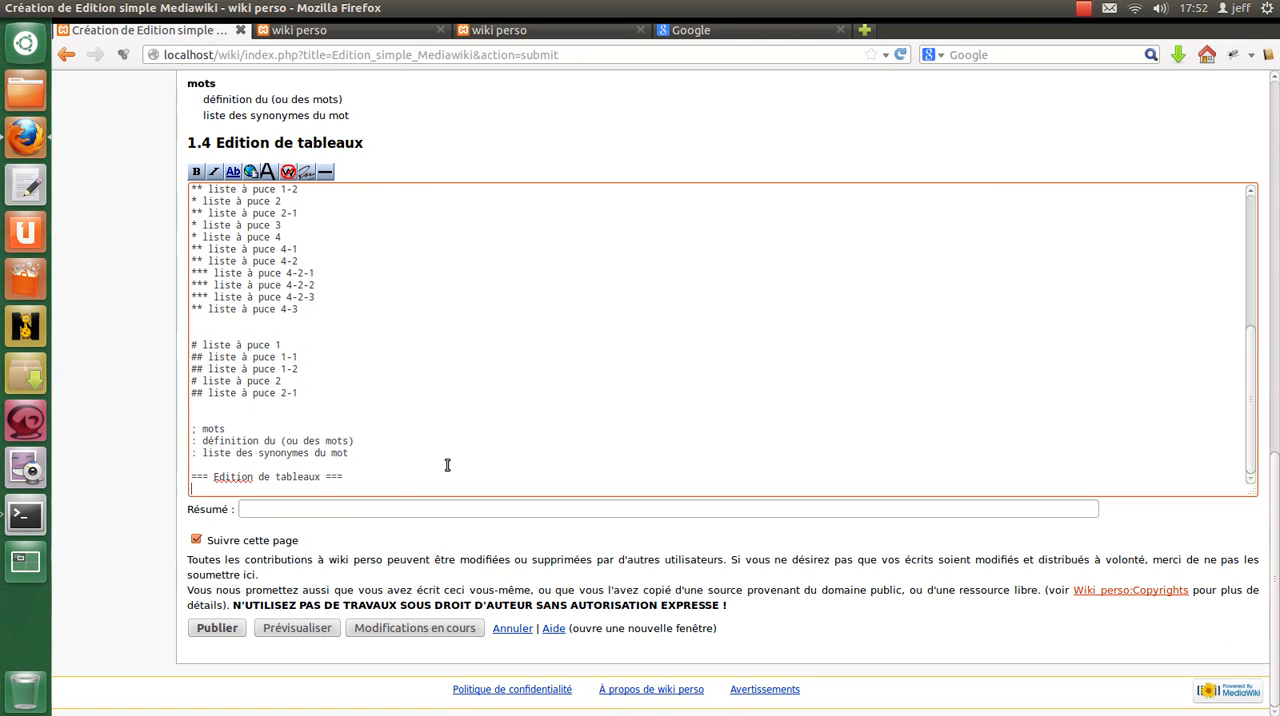
text({|)
key(Return)
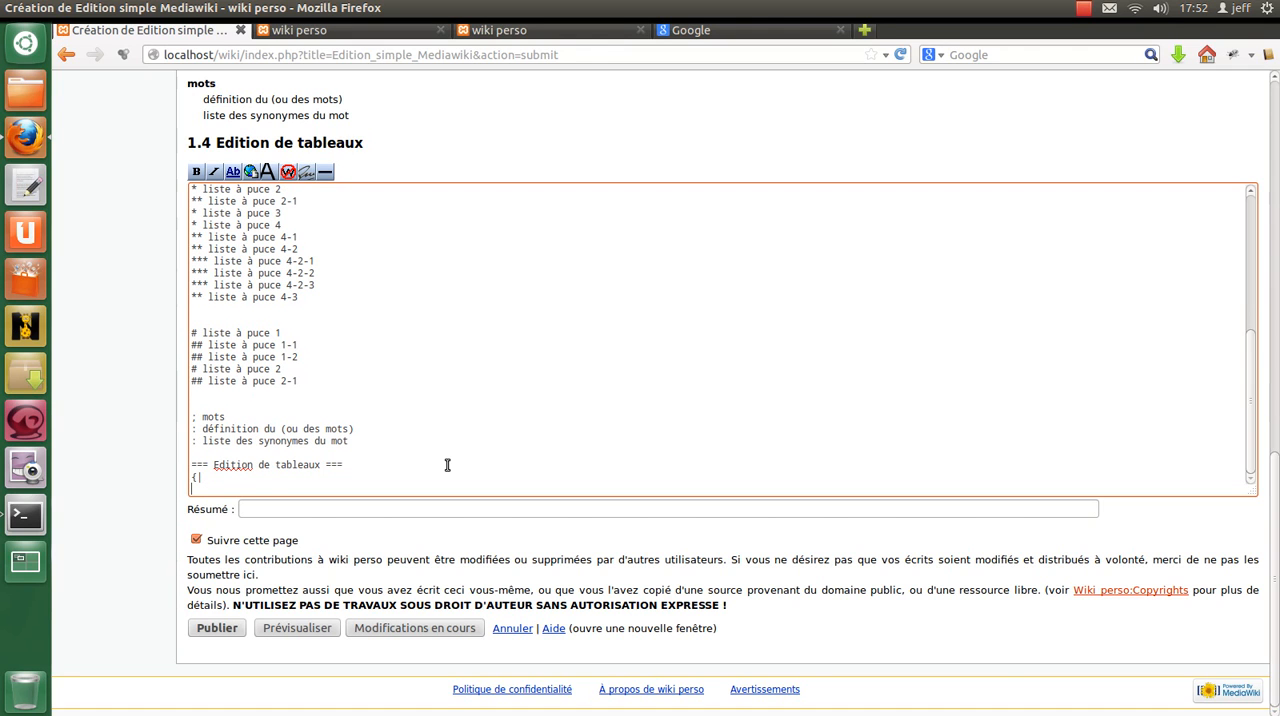
text(|)
key(Return)
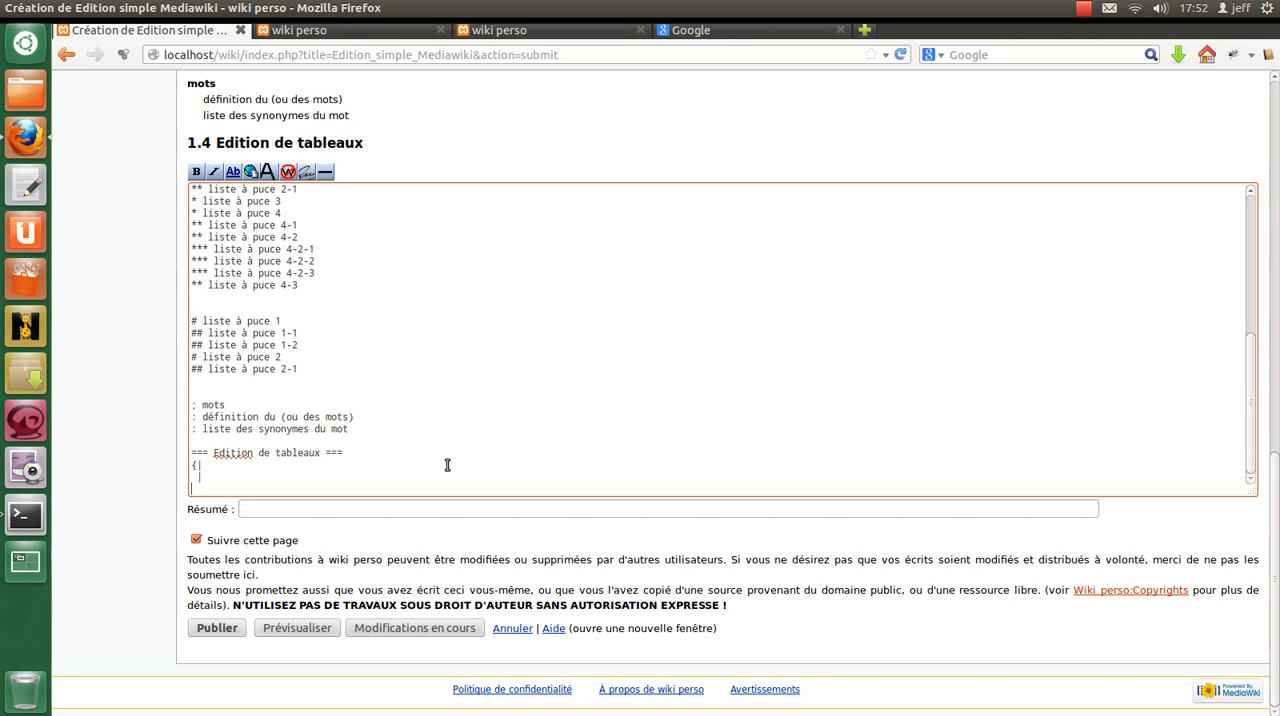
text(|)
text(})
Give the table the attribute border="1" and fill its cell with "contenu de la cellule".
text(border=)
text("1"  | )
text(conten)
text(u de l)
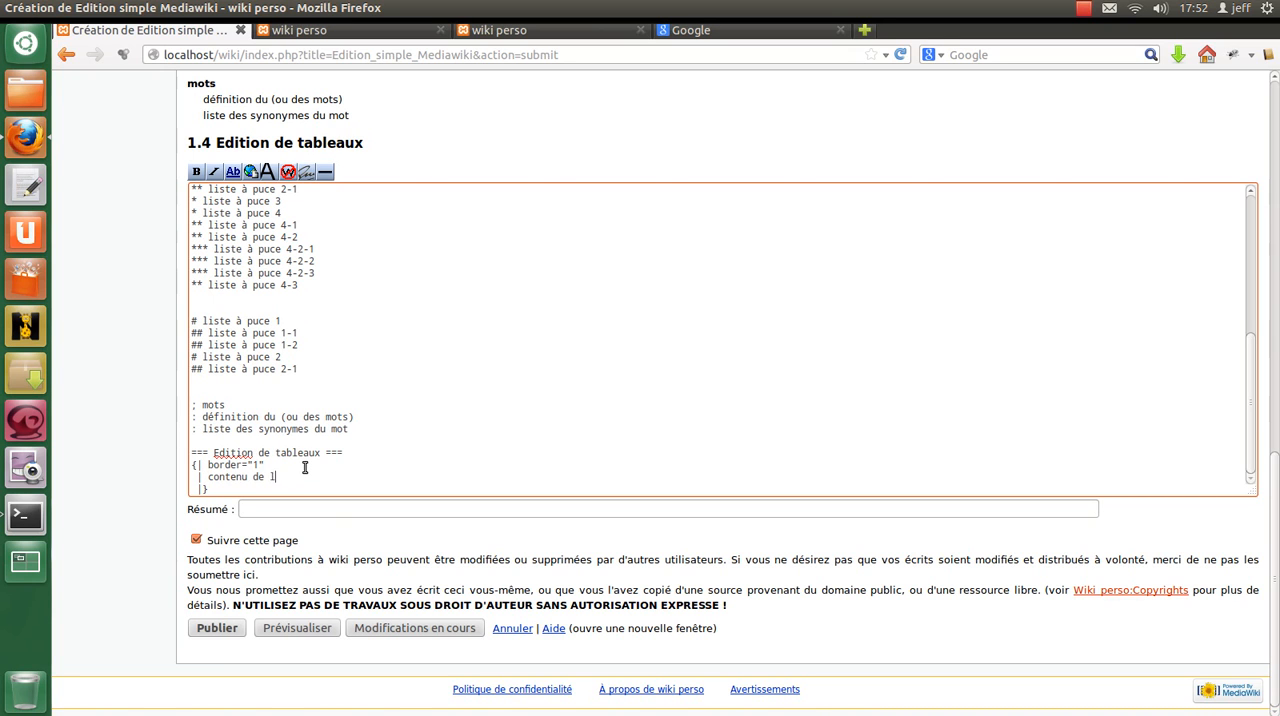
text(a cellule)
Preview the page and check the rendered single-cell table against its markup.
click(320, 630)
scroll(411, 440, down, 5)
scroll(411, 441, down, 7)
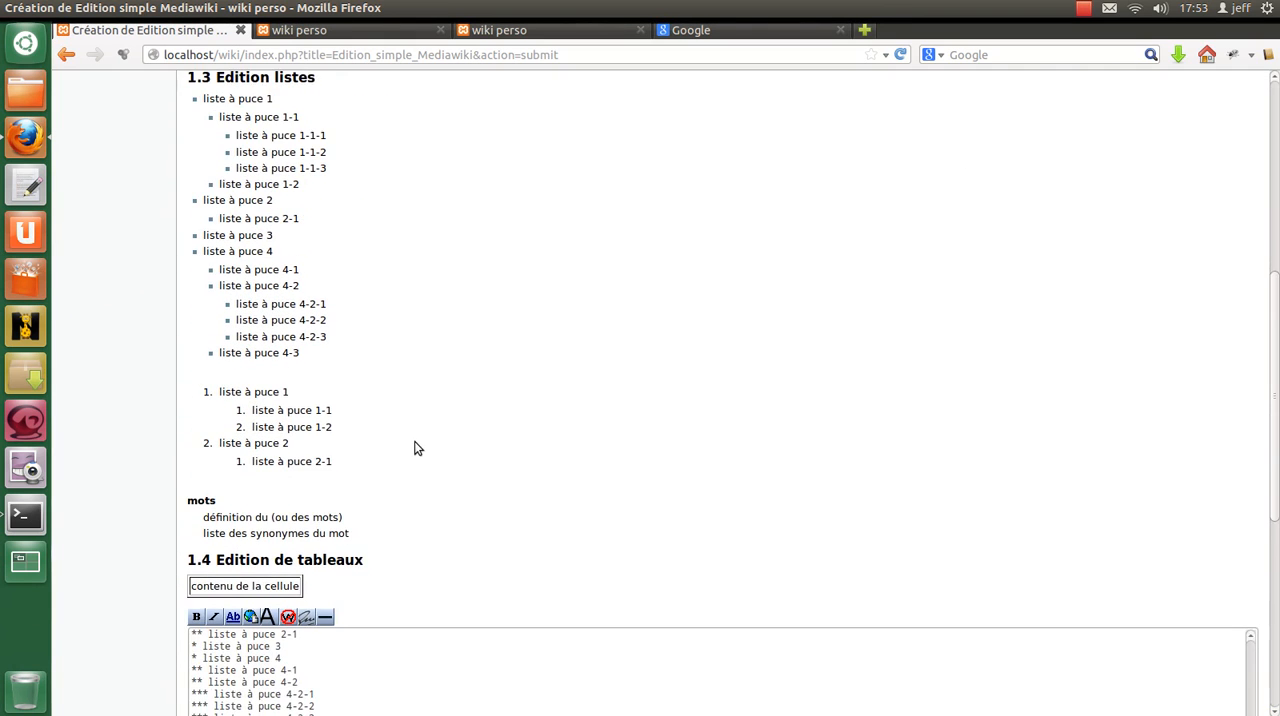
triple_click(226, 357)
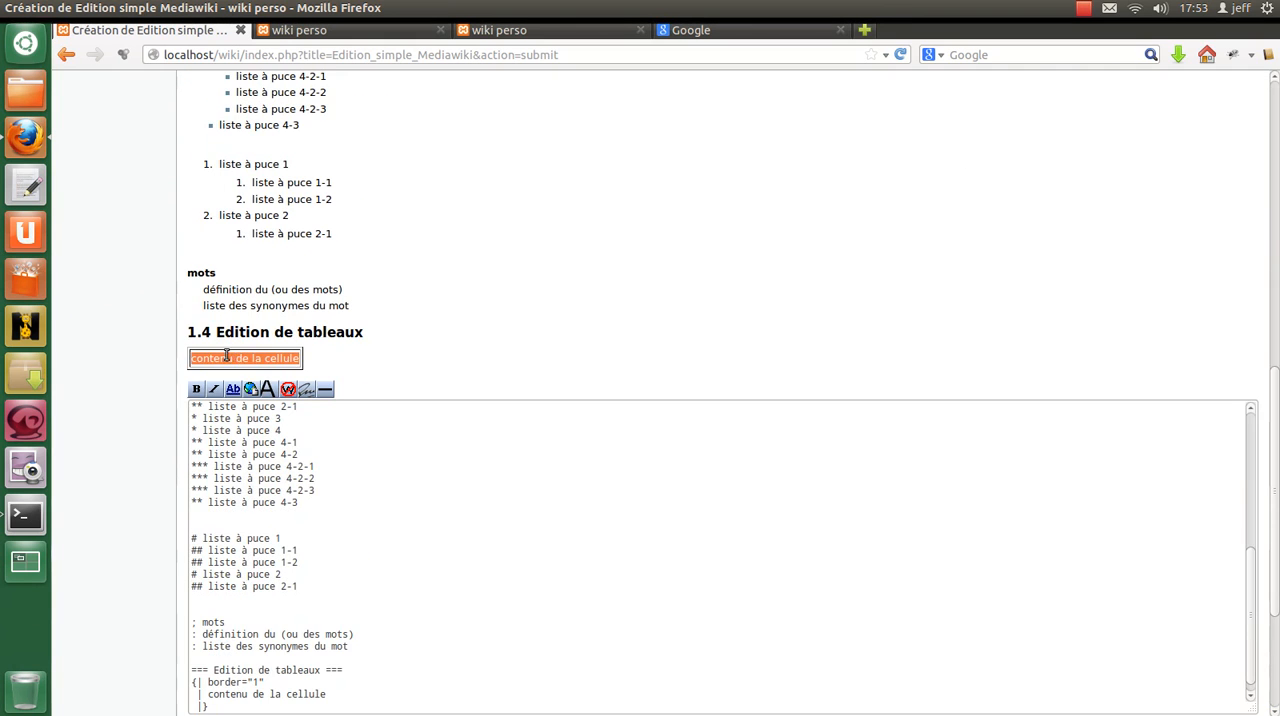
scroll(560, 526, down, 1)
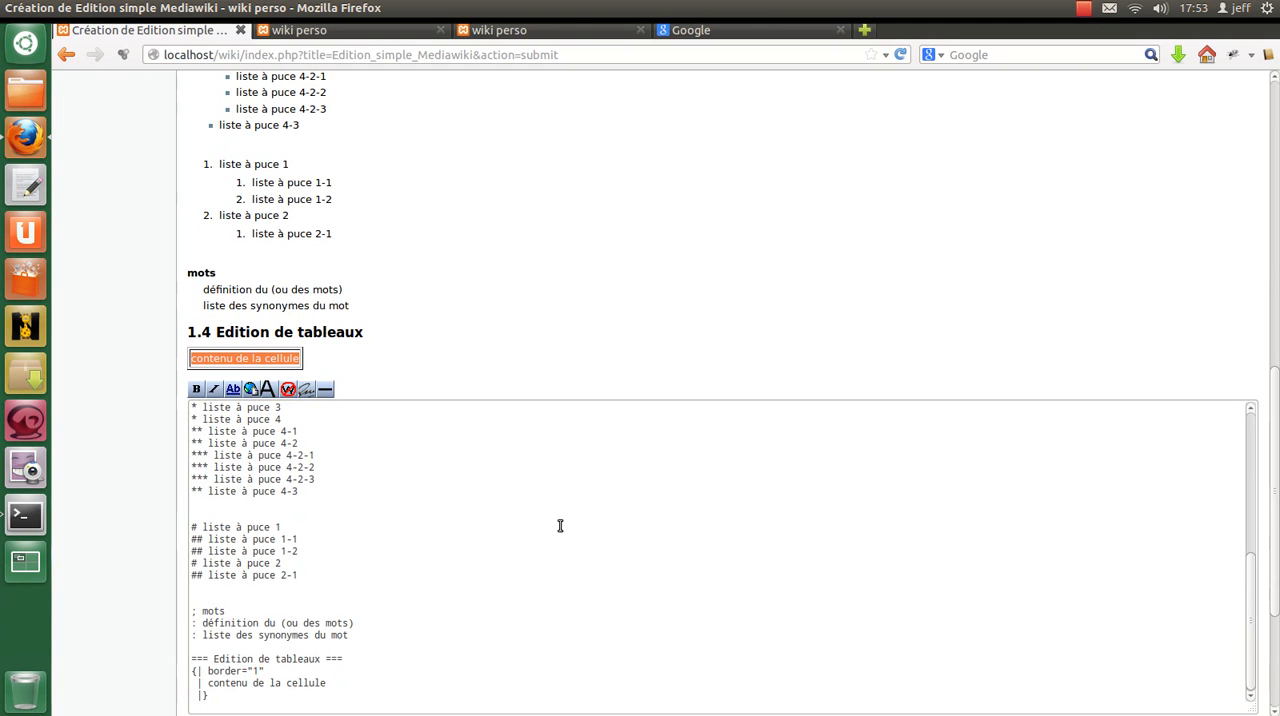
scroll(423, 506, down, 4)
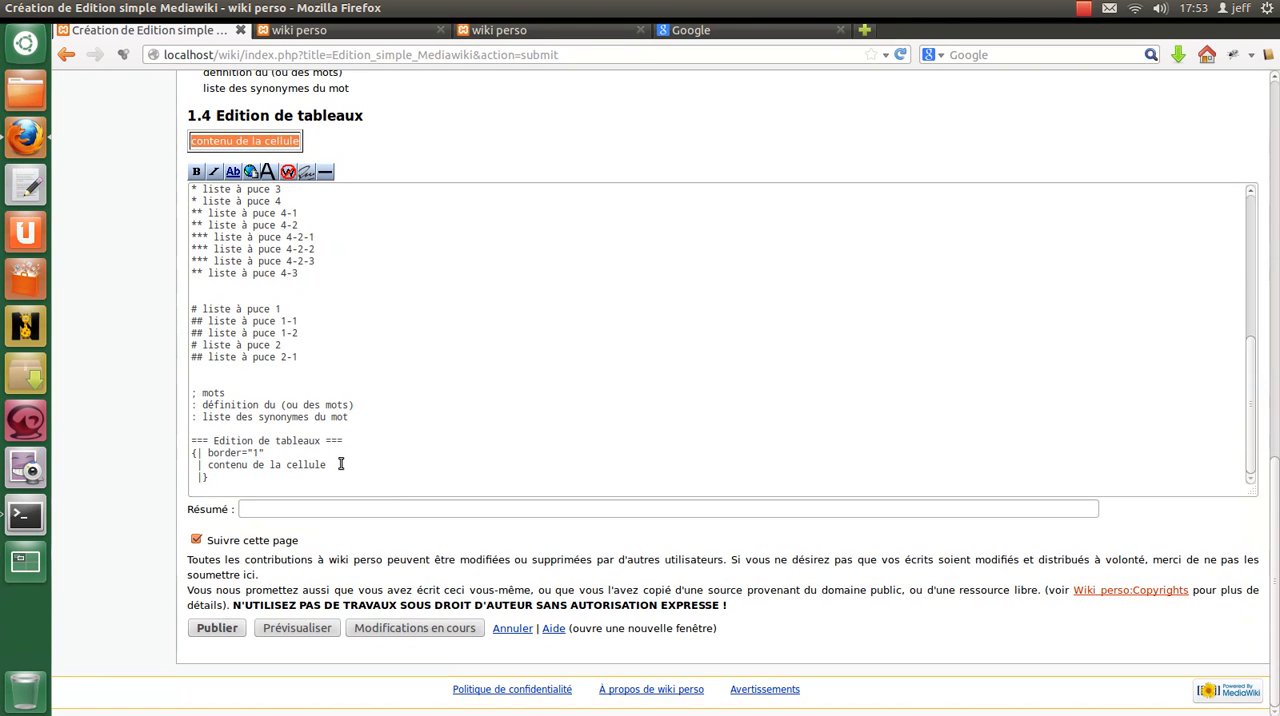
Duplicate the line "| contenu de la cellule" twice so the table has three cell lines.
click(340, 464)
scroll(321, 408, up, 3)
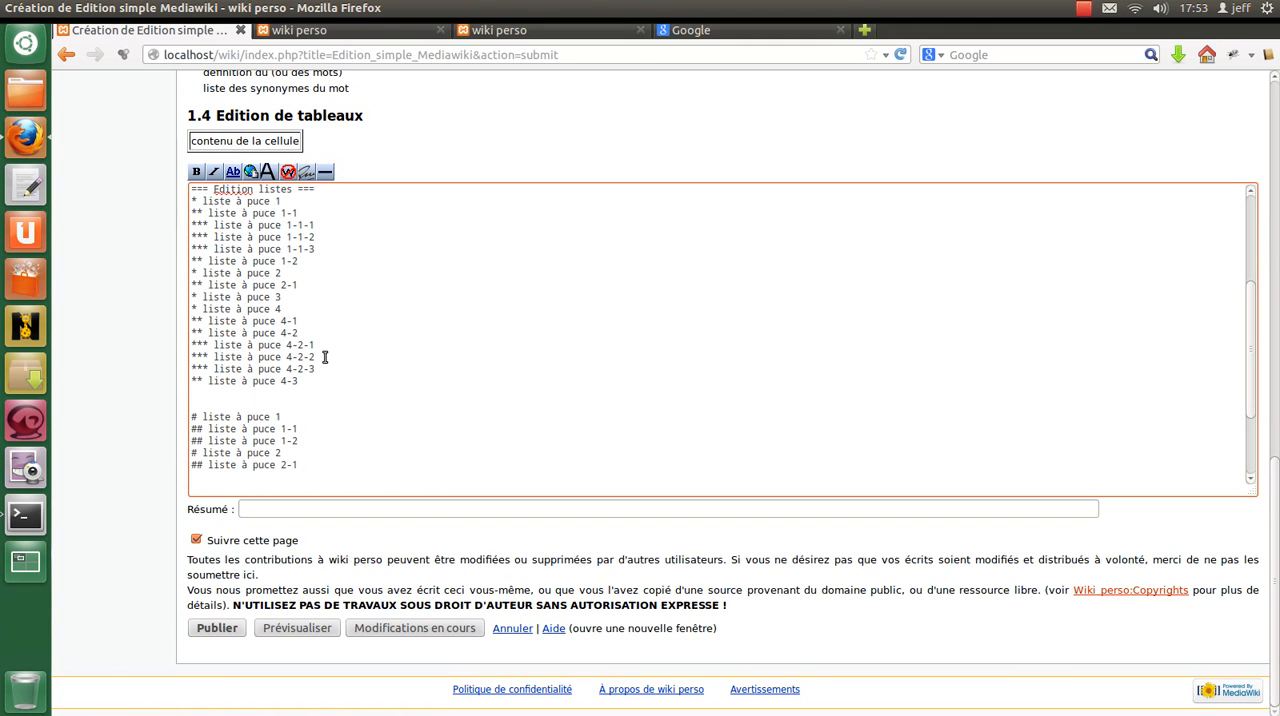
scroll(325, 357, down, 3)
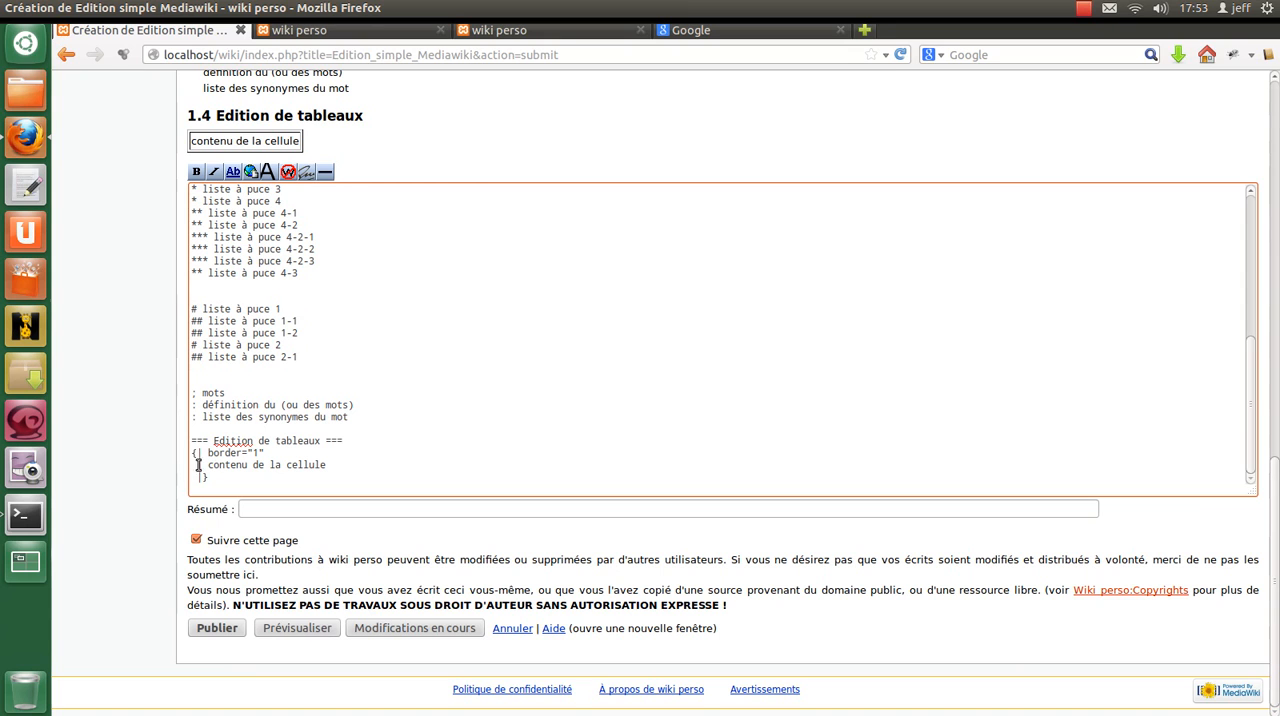
triple_click(349, 461)
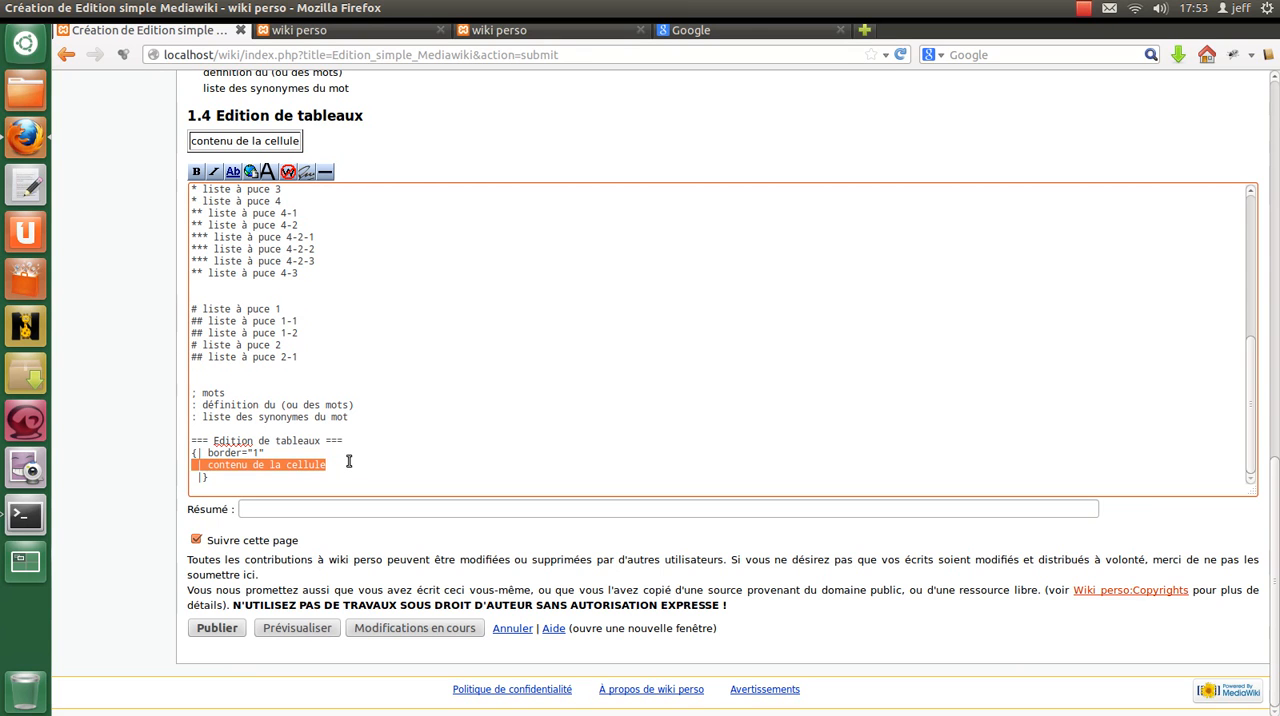
key(ctrl+c)
click(352, 463)
key(Return)
key(ctrl+v)
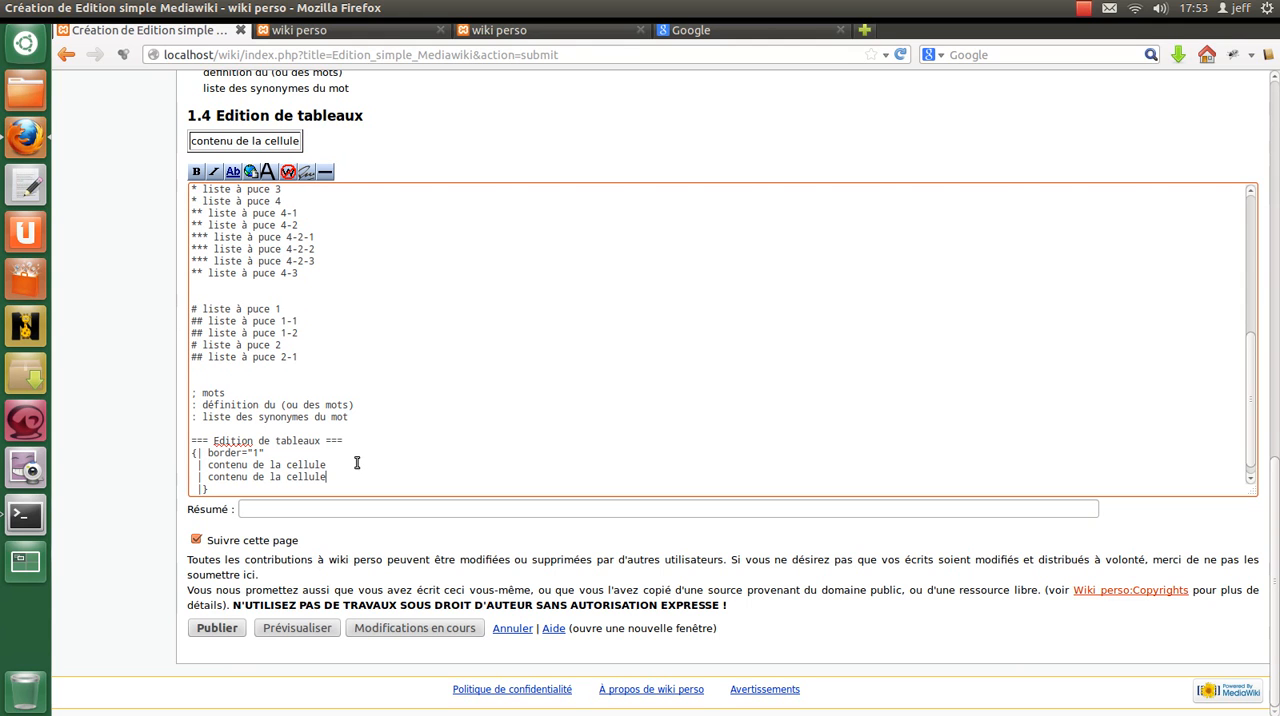
key(Return)
key(ctrl+v)
Number the three cell texts 1, 2 and 3 and preview the table.
scroll(355, 461, down, 1)
click(354, 450)
text(2)
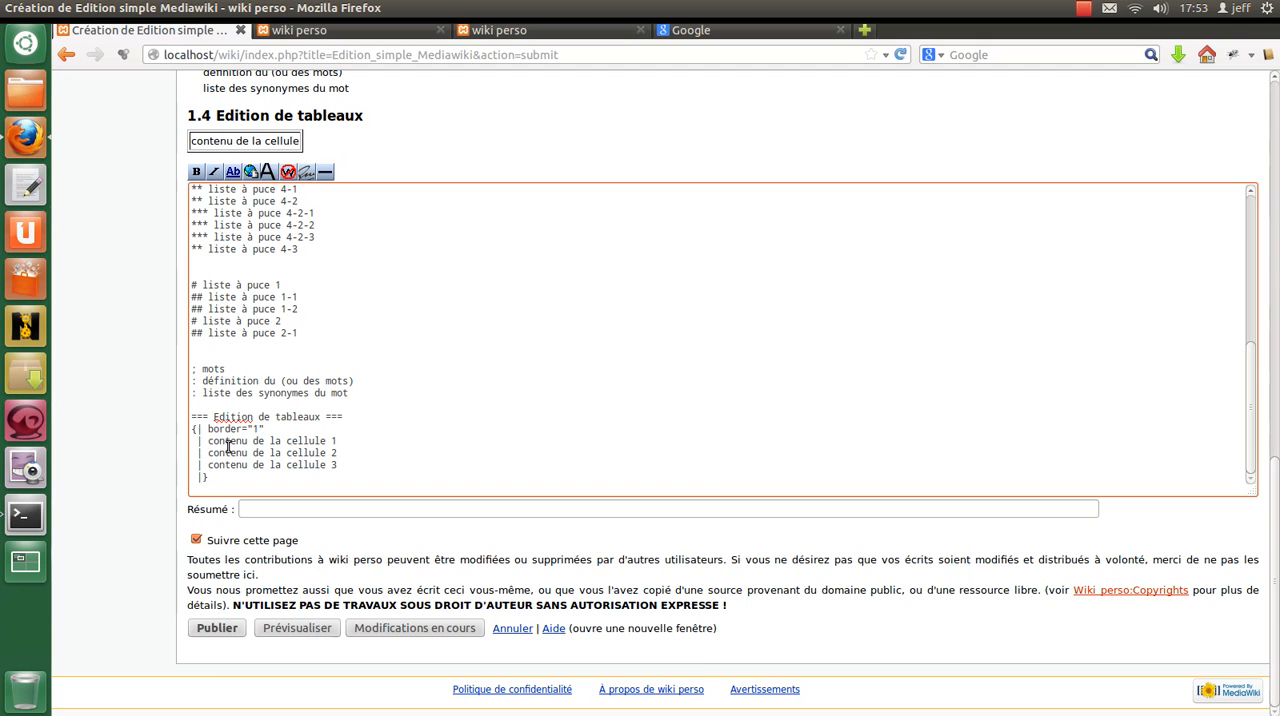
click(310, 628)
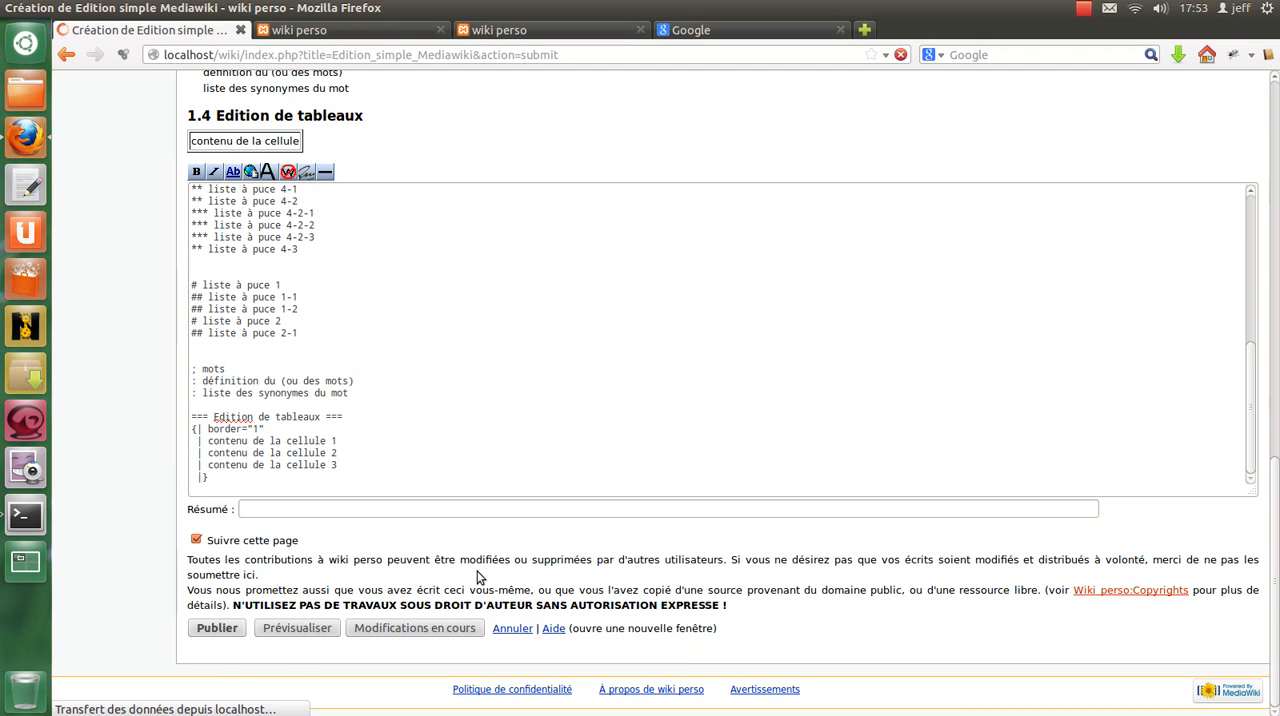
scroll(464, 557, down, 15)
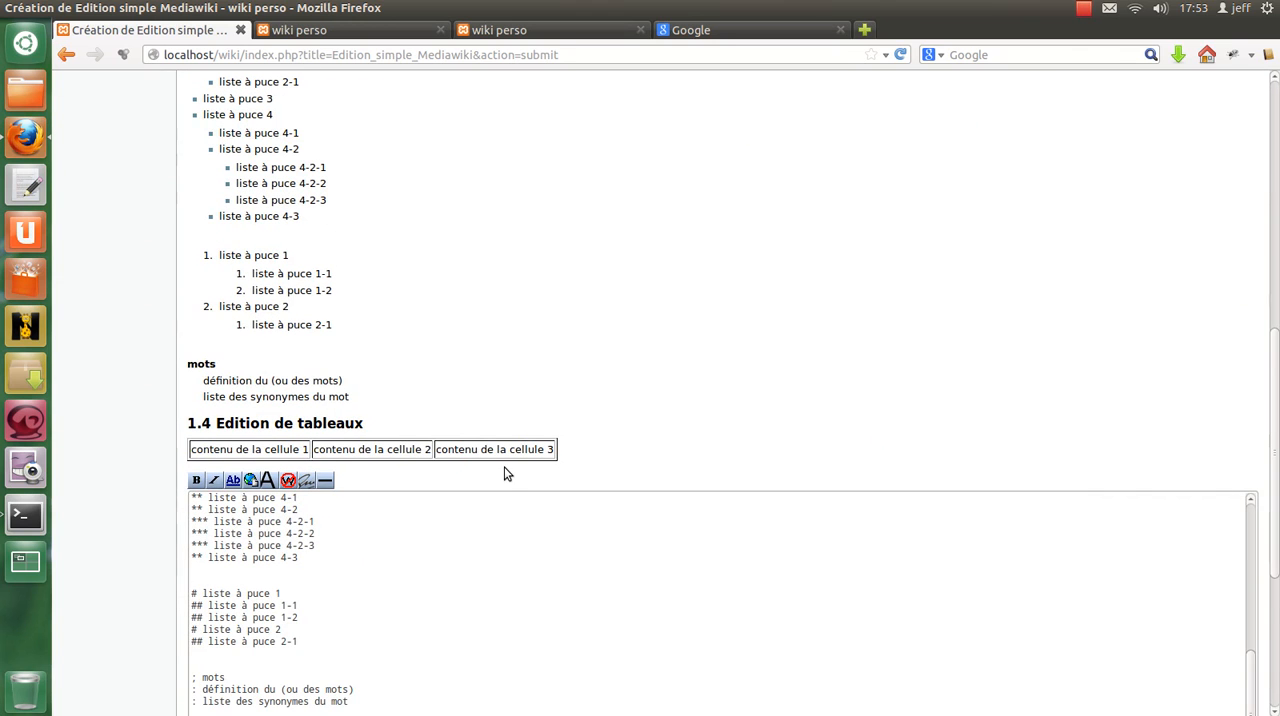
Copy the whole table markup and paste it below the original, separated by one empty line.
scroll(505, 473, down, 5)
click(209, 478)
drag(209, 478, 172, 432)
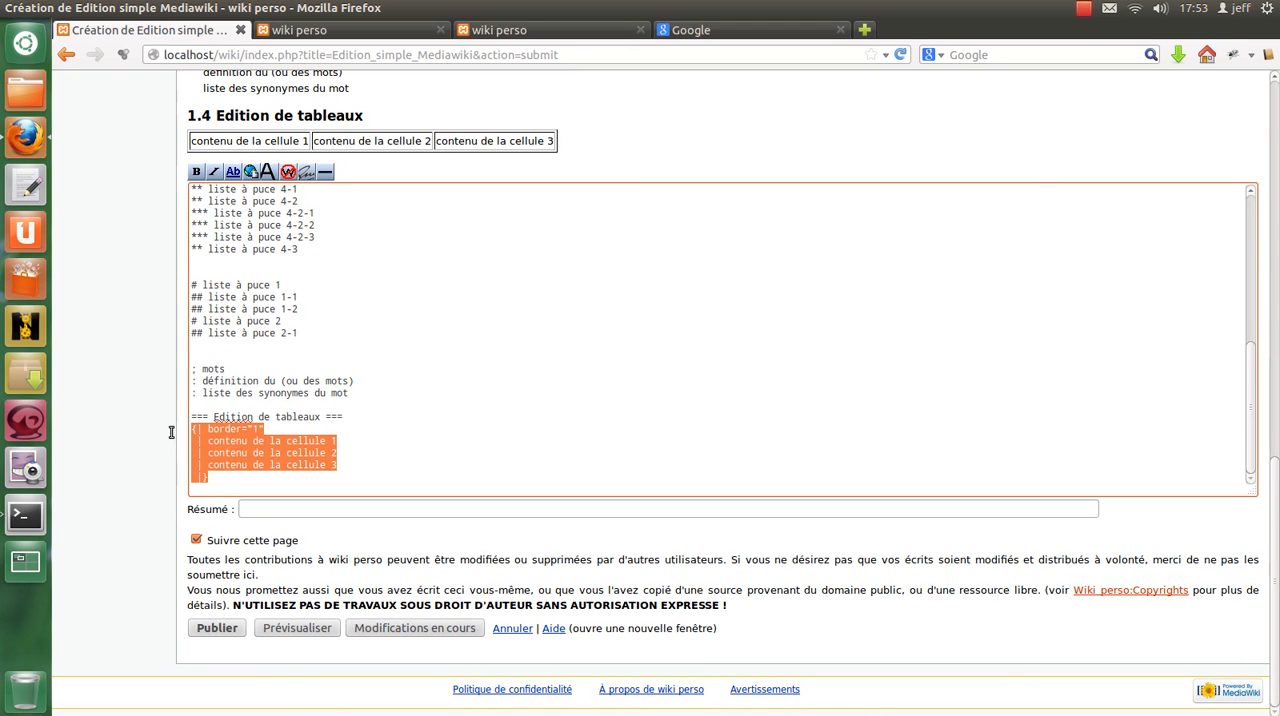
key(ctrl+c)
click(229, 480)
key(Return)
key(Return)
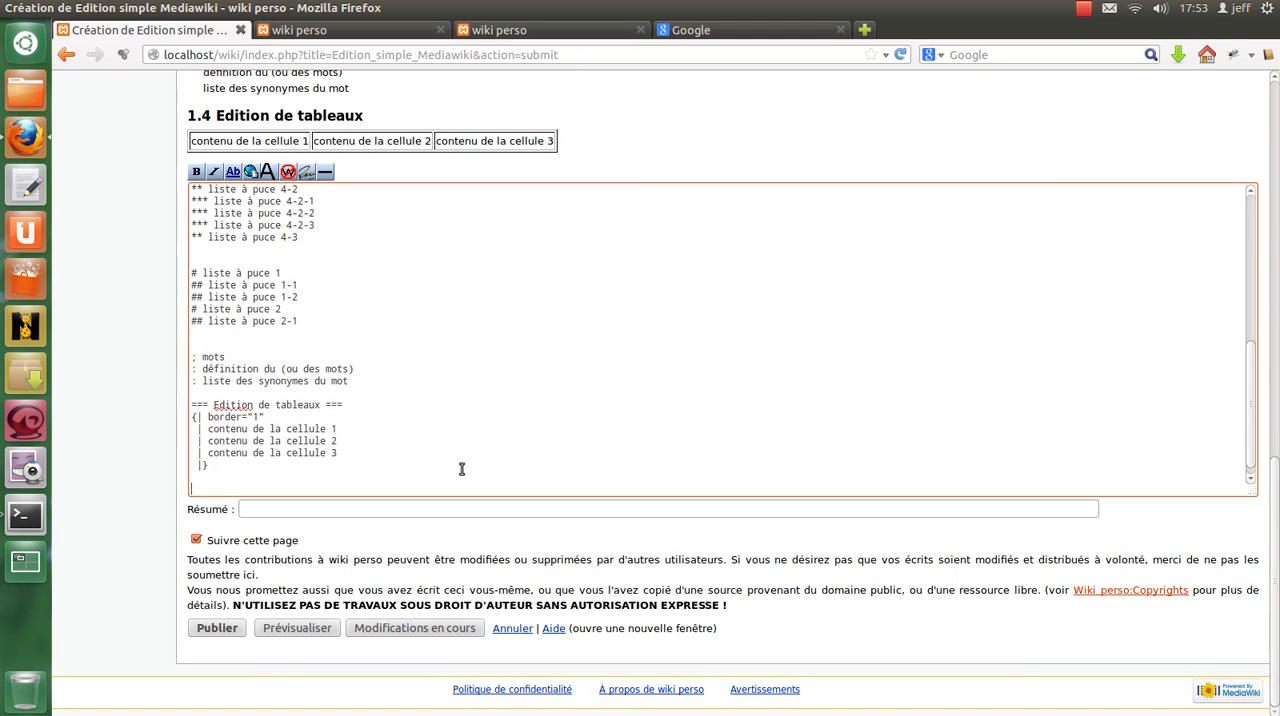
key(ctrl+v)
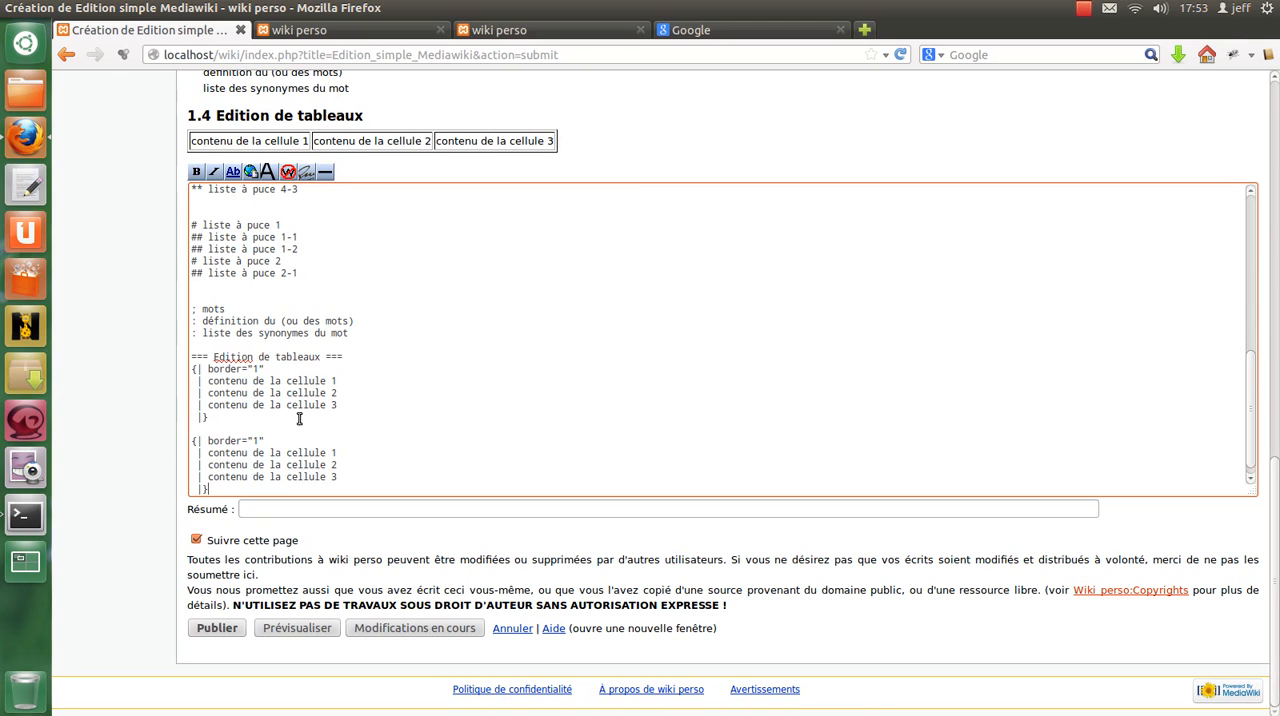
Put the second table's three cells on one line separated by "||" and preview the page.
click(352, 455)
key(Delete)
key(Delete)
text(|| contenu de la cellule 2)
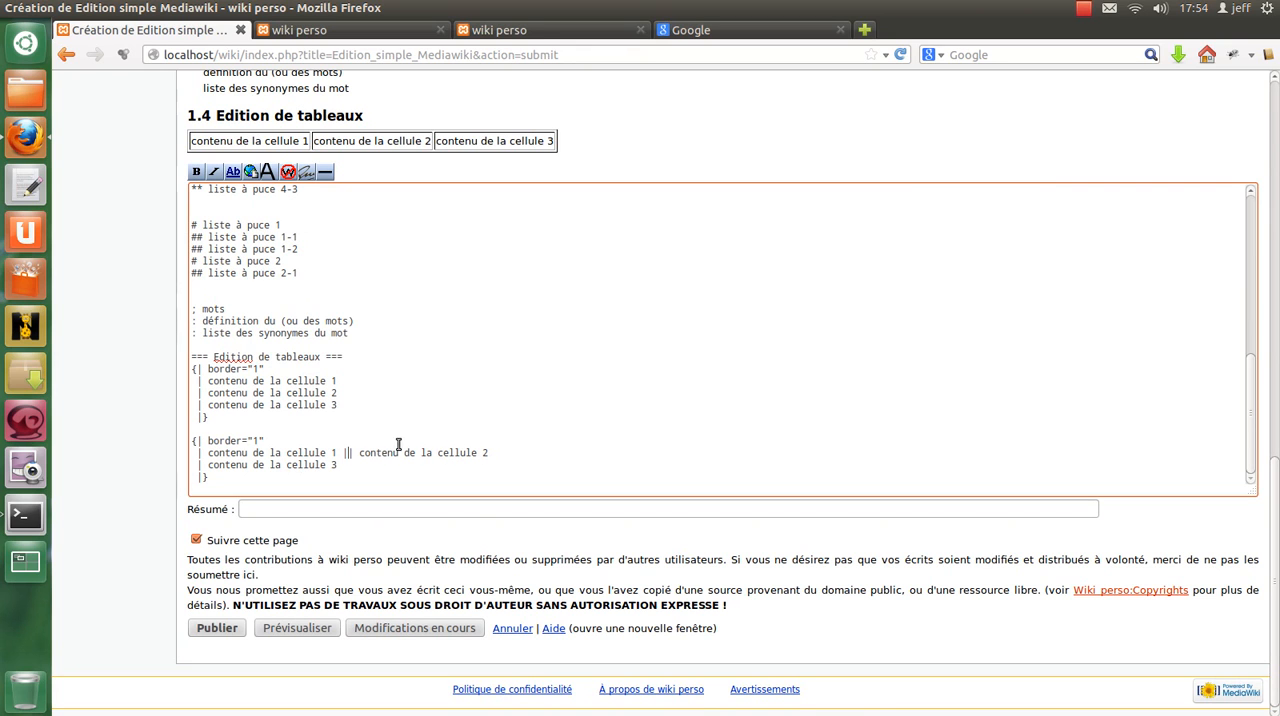
click(526, 452)
text(|)
key(Delete)
key(Delete)
text(|| contenu de la cellule 3)
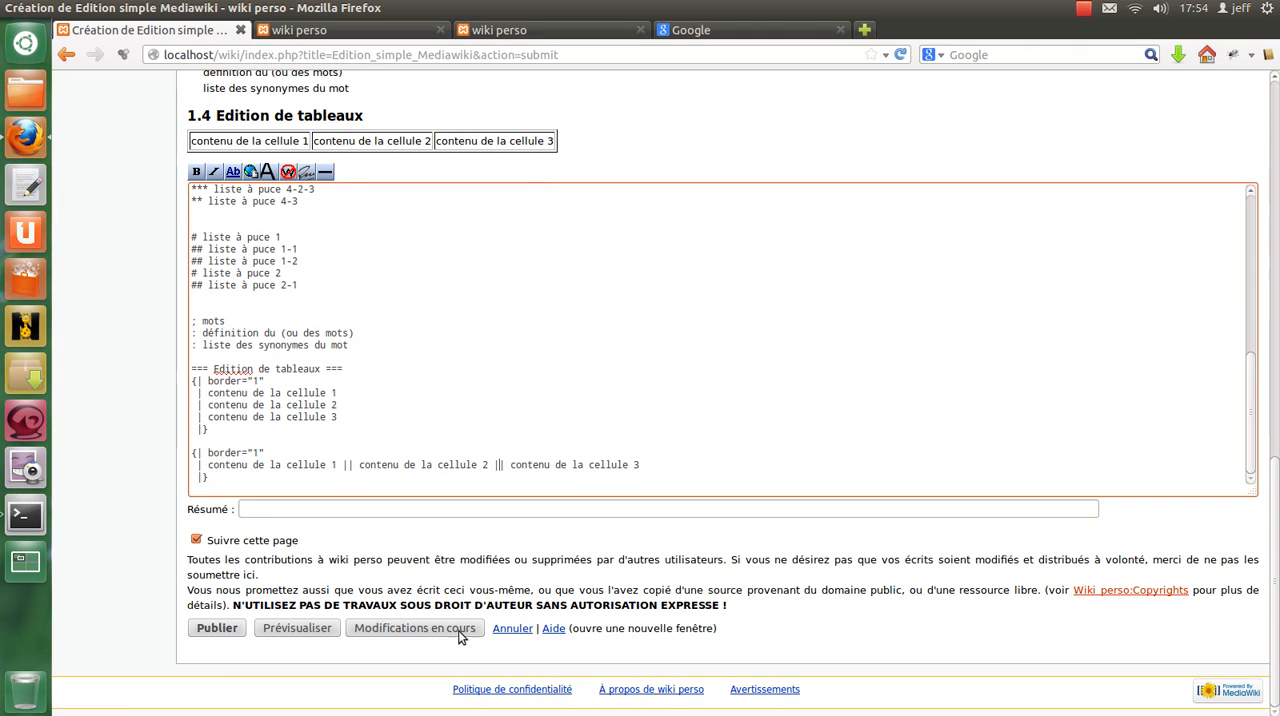
click(312, 629)
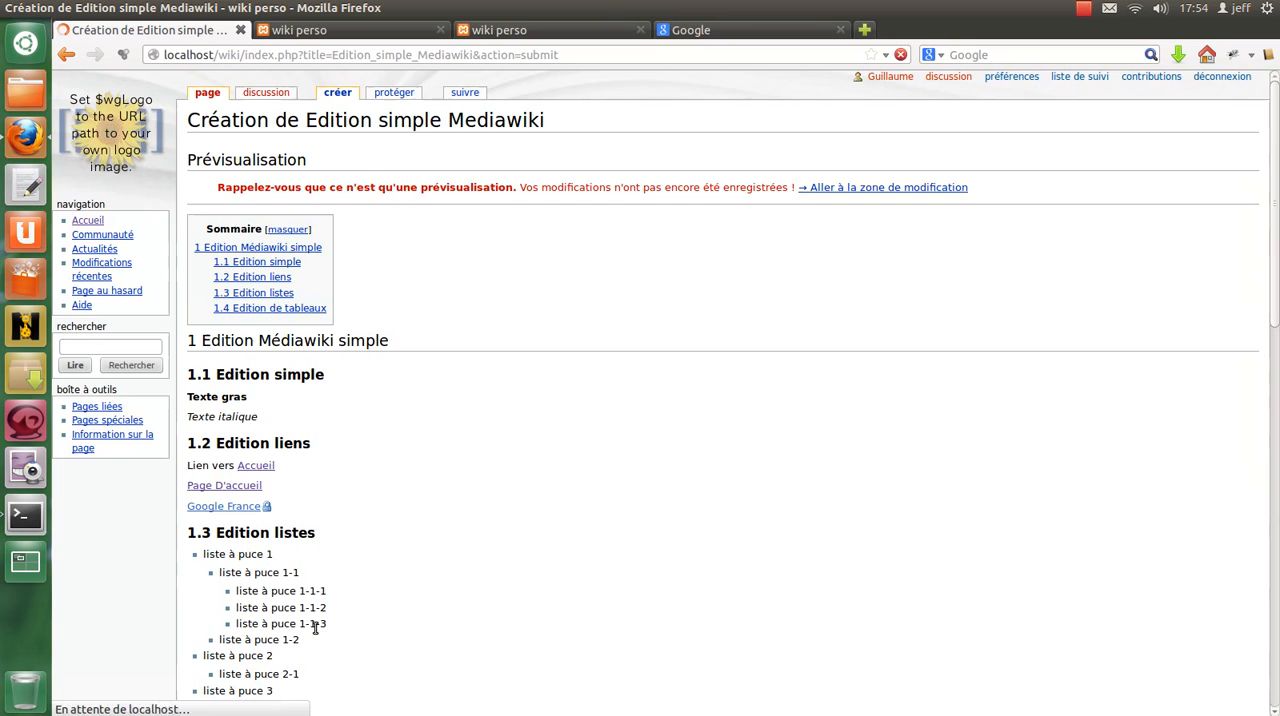
scroll(333, 613, down, 10)
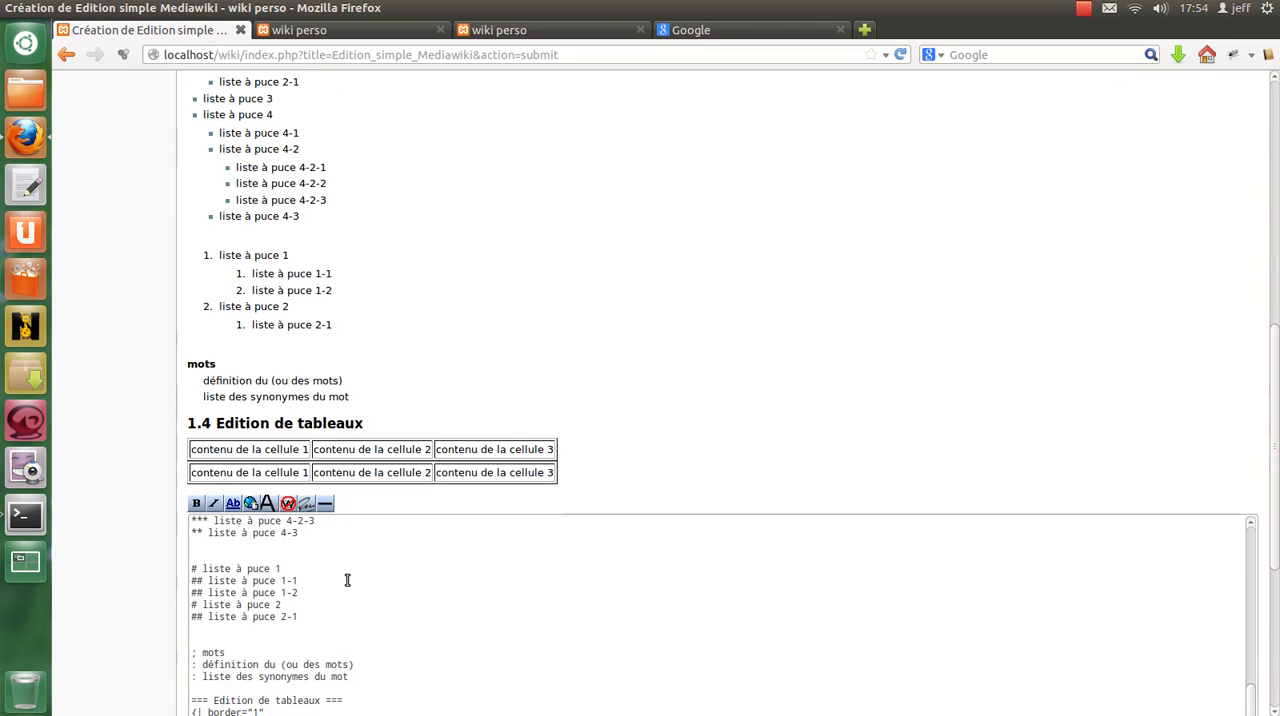
Insert an extra empty line between the two tables' markup and preview the page.
scroll(345, 520, down, 4)
click(242, 544)
key(Return)
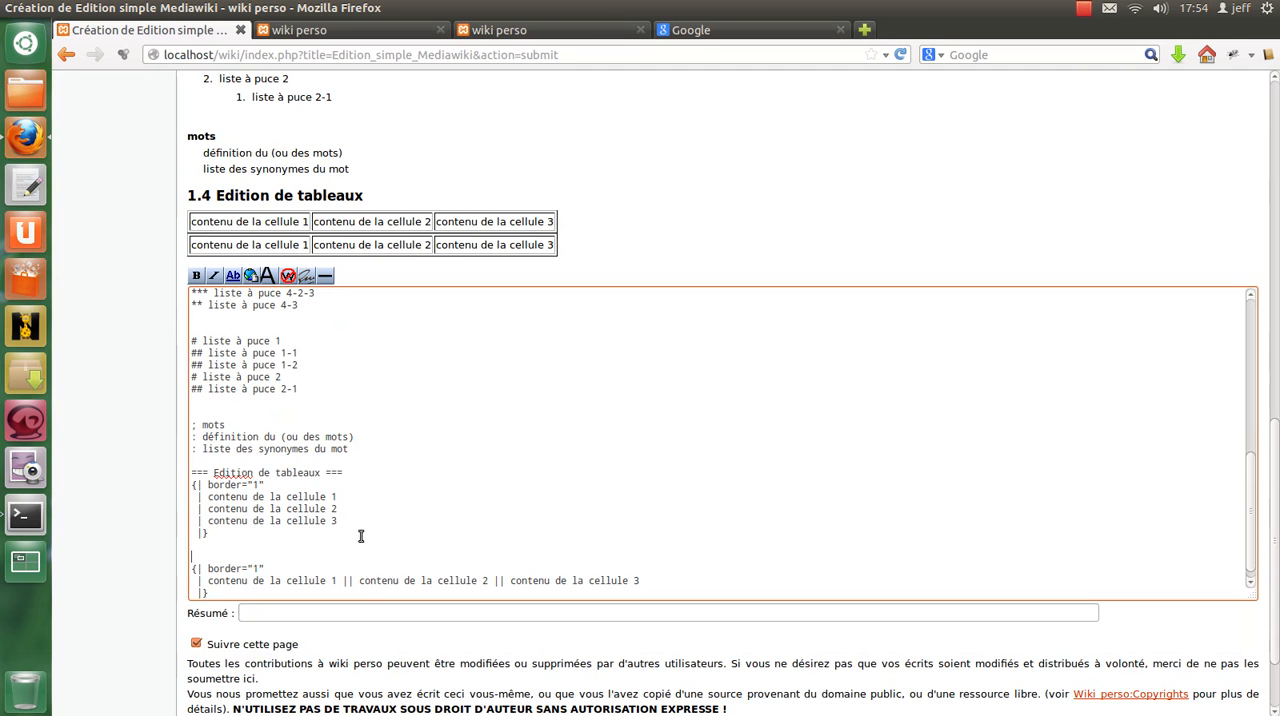
scroll(358, 537, down, 3)
click(297, 630)
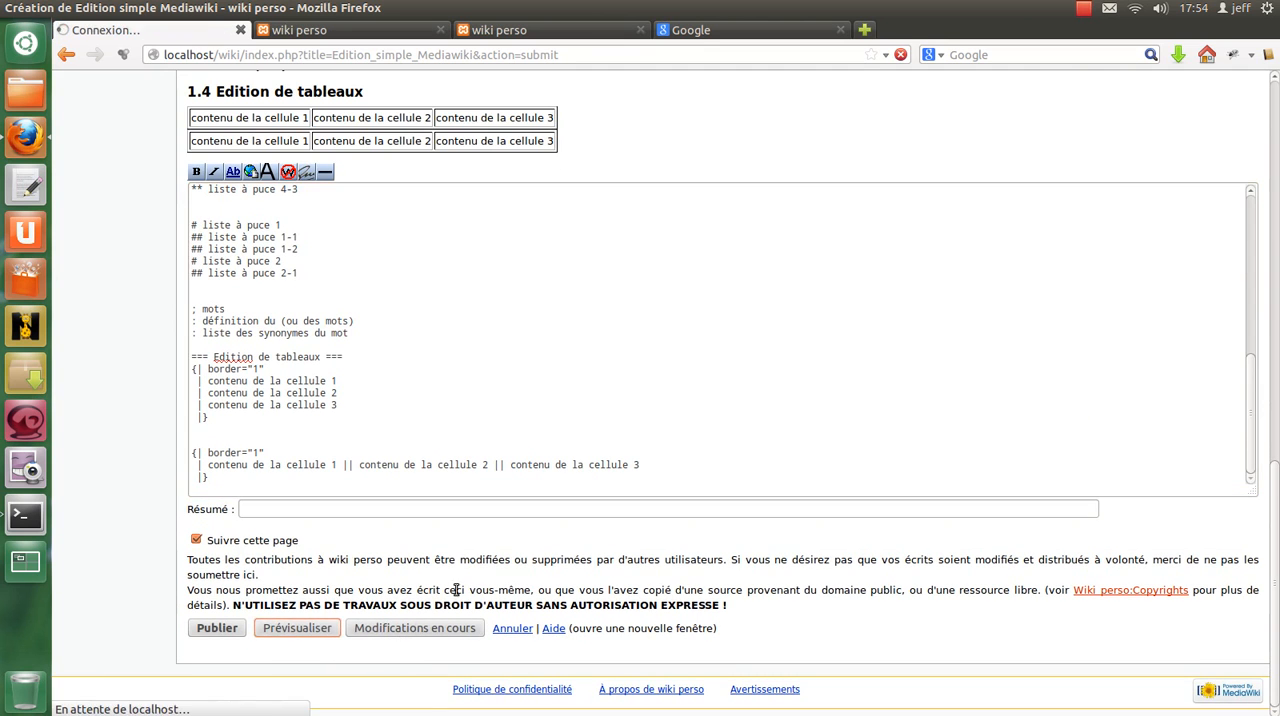
scroll(361, 461, down, 10)
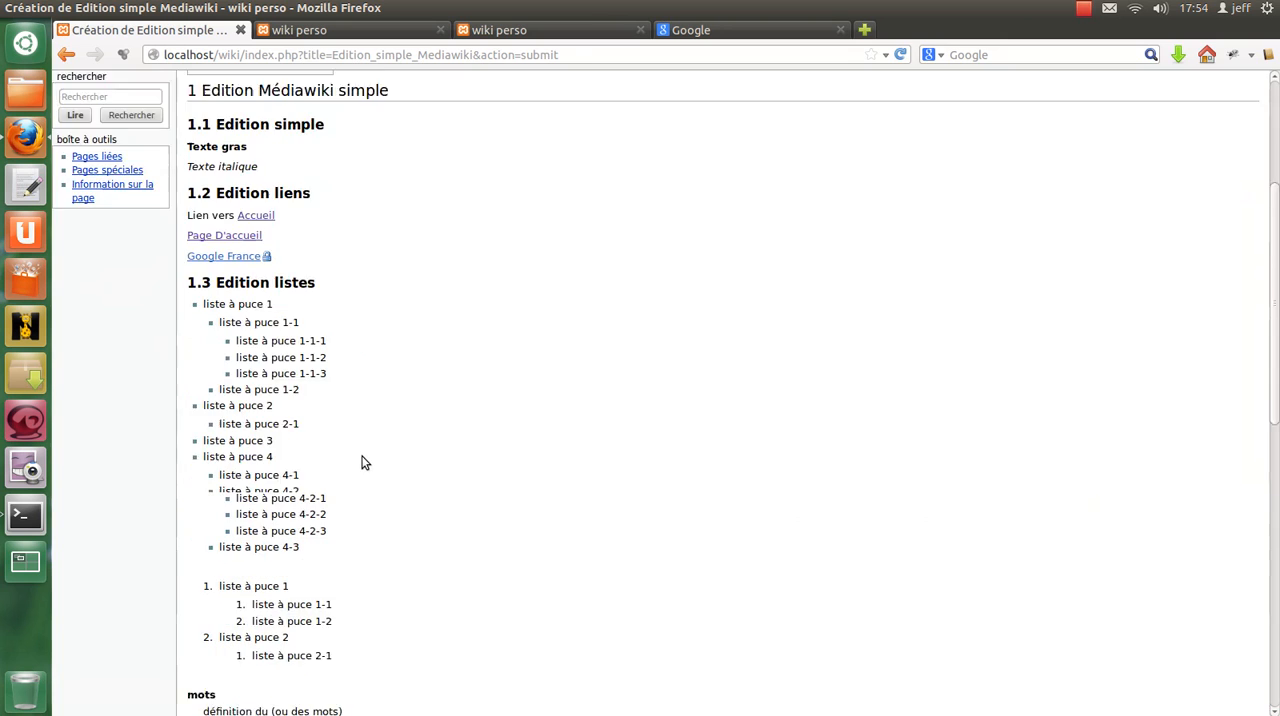
scroll(400, 430, down, 3)
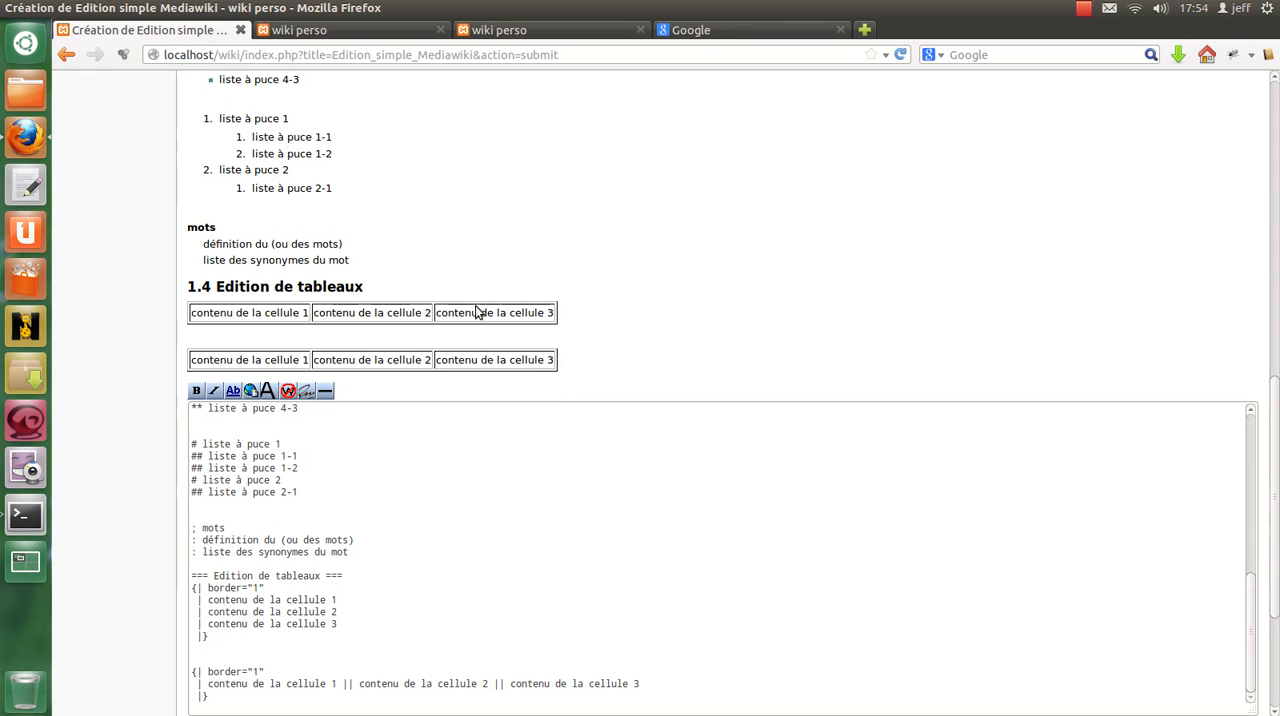
Compare the markup of the two tables, examining the one-cell-per-line syntax and the single-line "||" syntax.
scroll(623, 456, down, 4)
drag(222, 514, 184, 405)
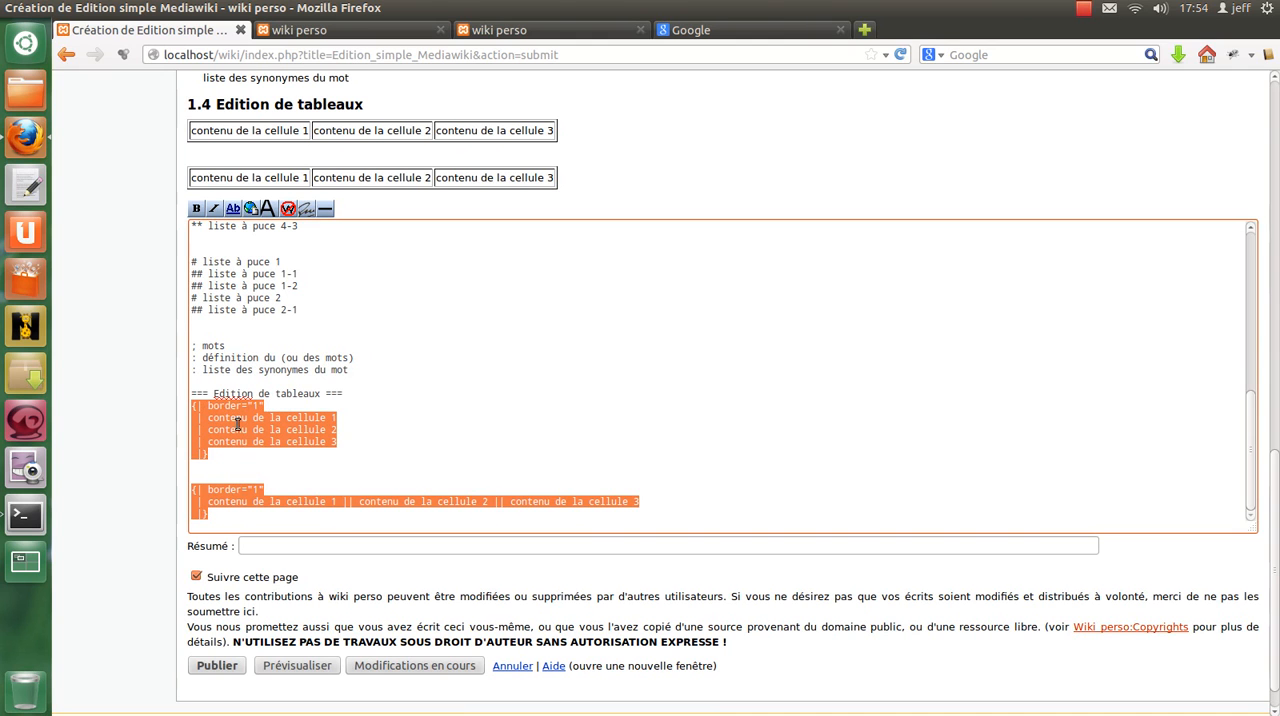
click(222, 452)
drag(222, 454, 166, 408)
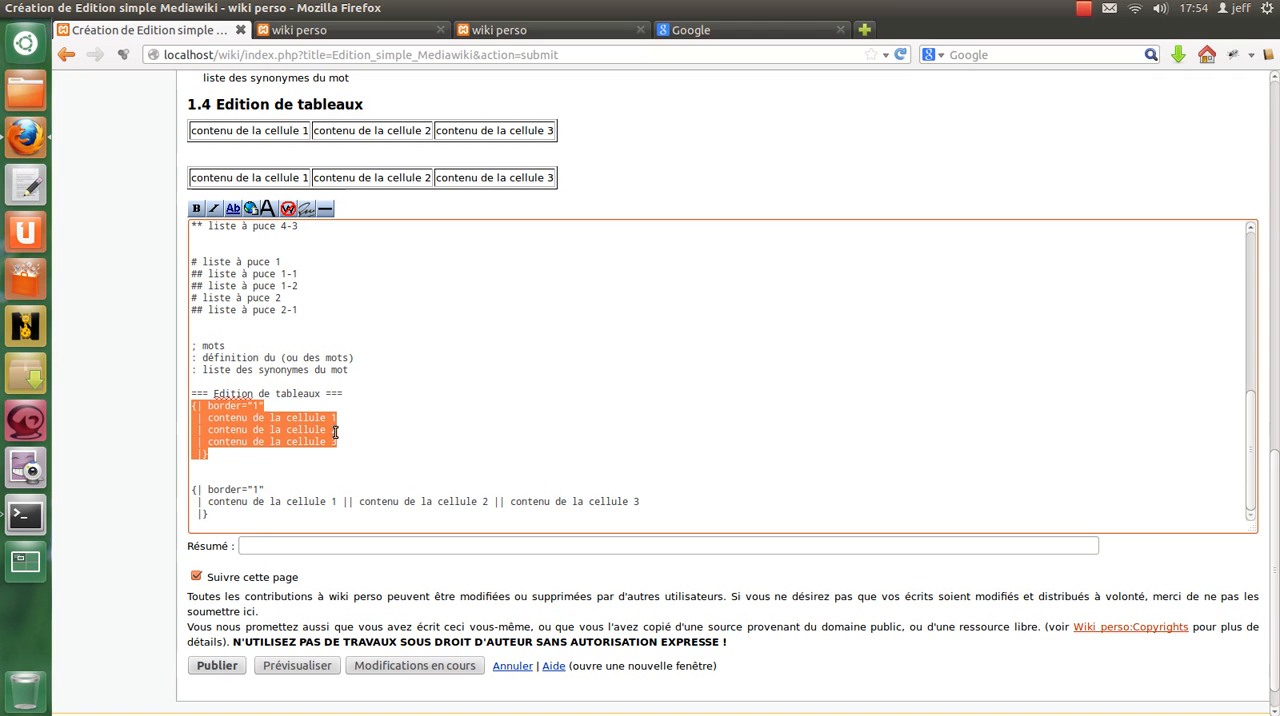
click(201, 420)
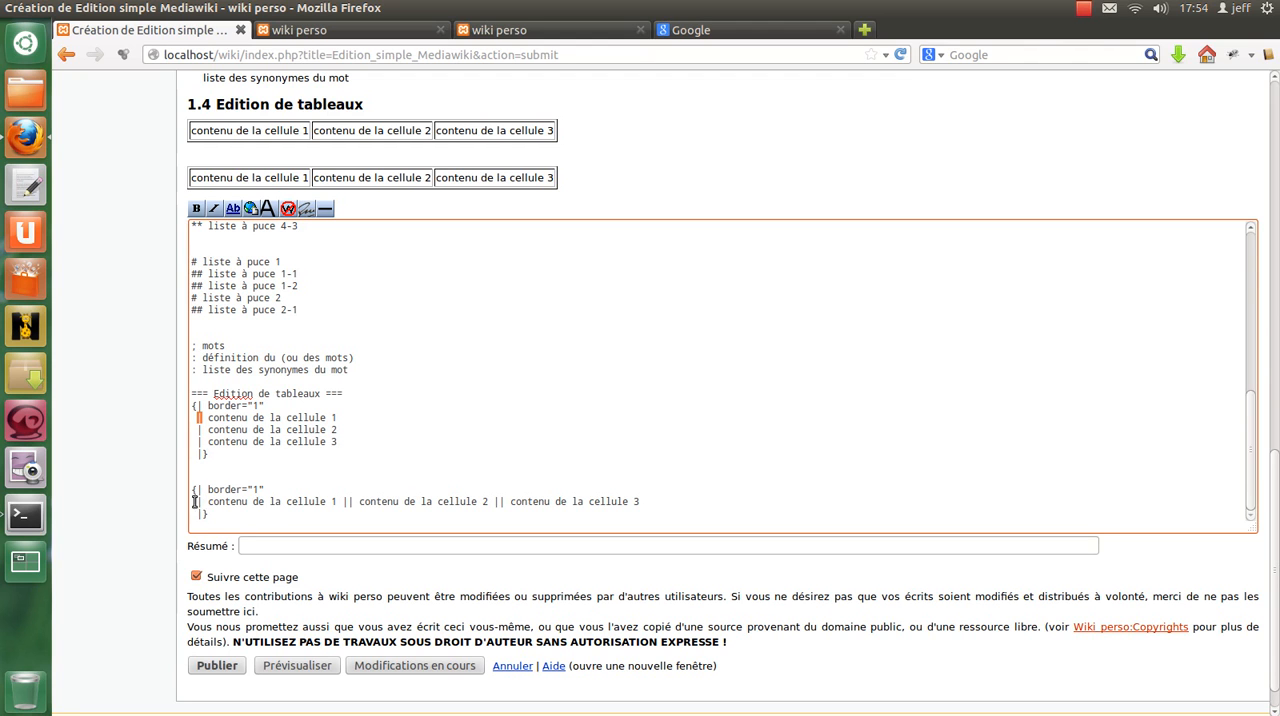
drag(192, 501, 677, 498)
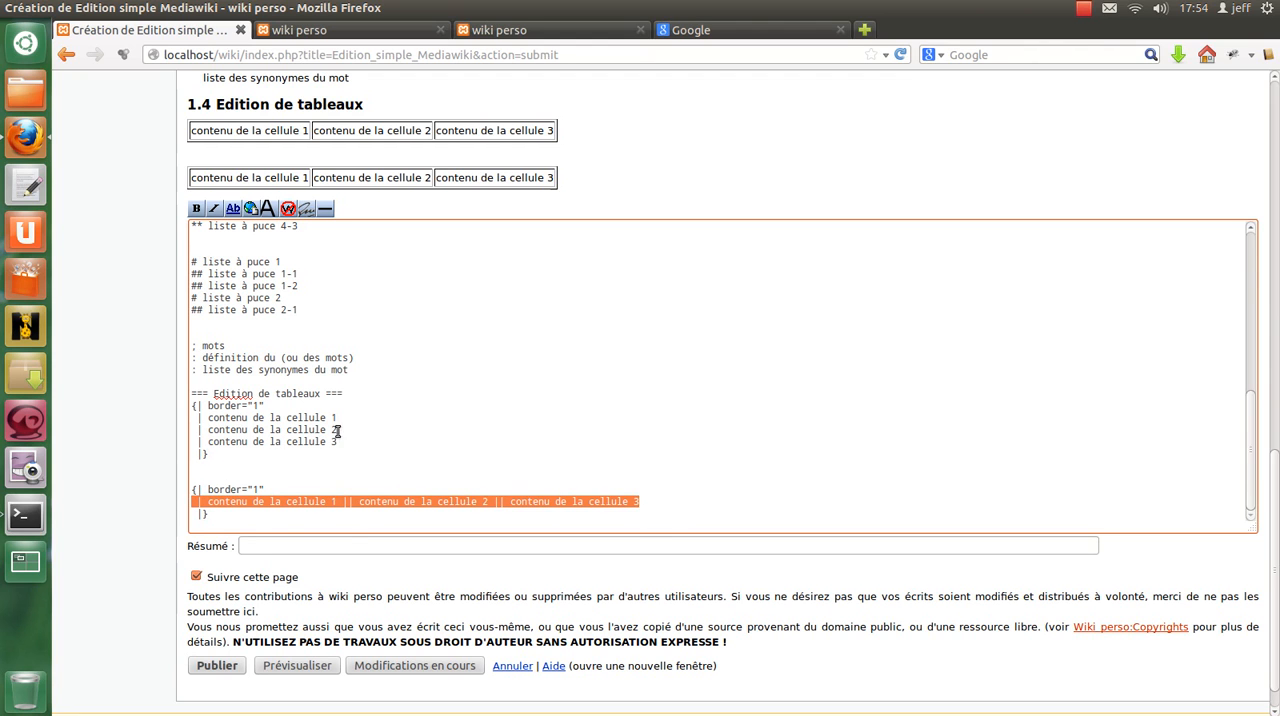
click(199, 501)
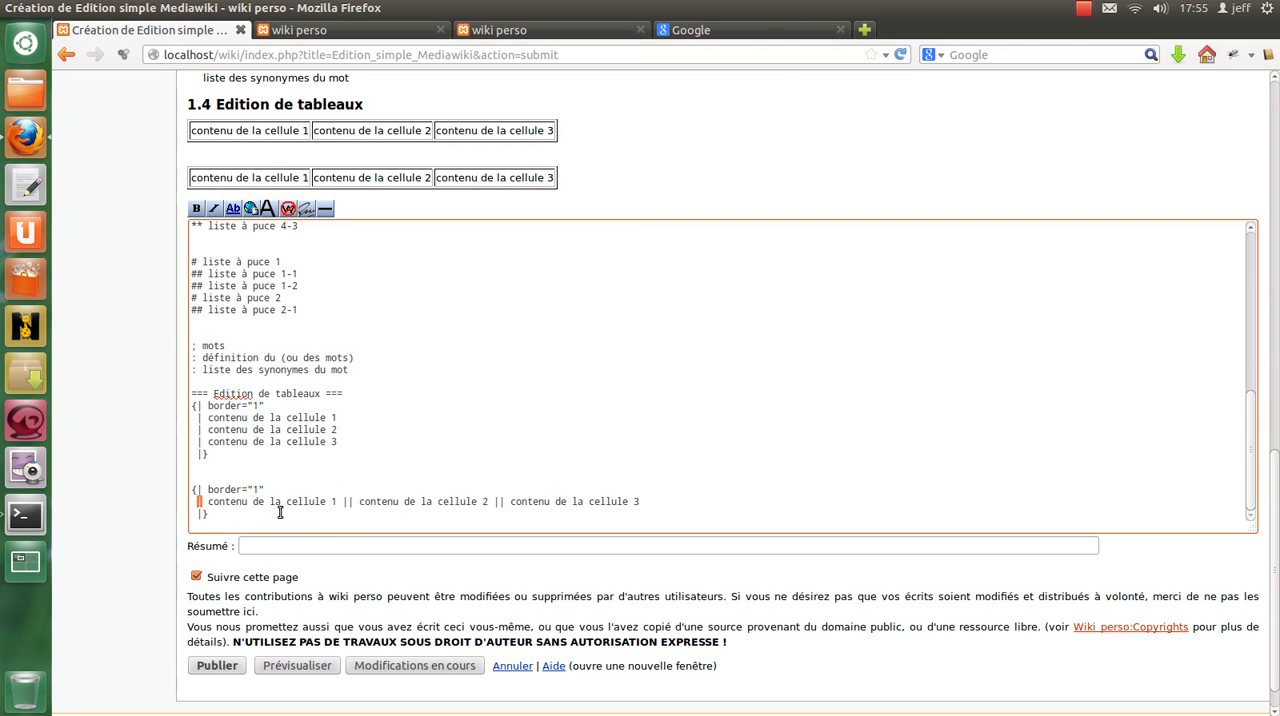
double_click(348, 501)
Add a "|-" row separator after cell 3 of the first table and paste copies of its three cell lines below.
click(373, 443)
key(Return)
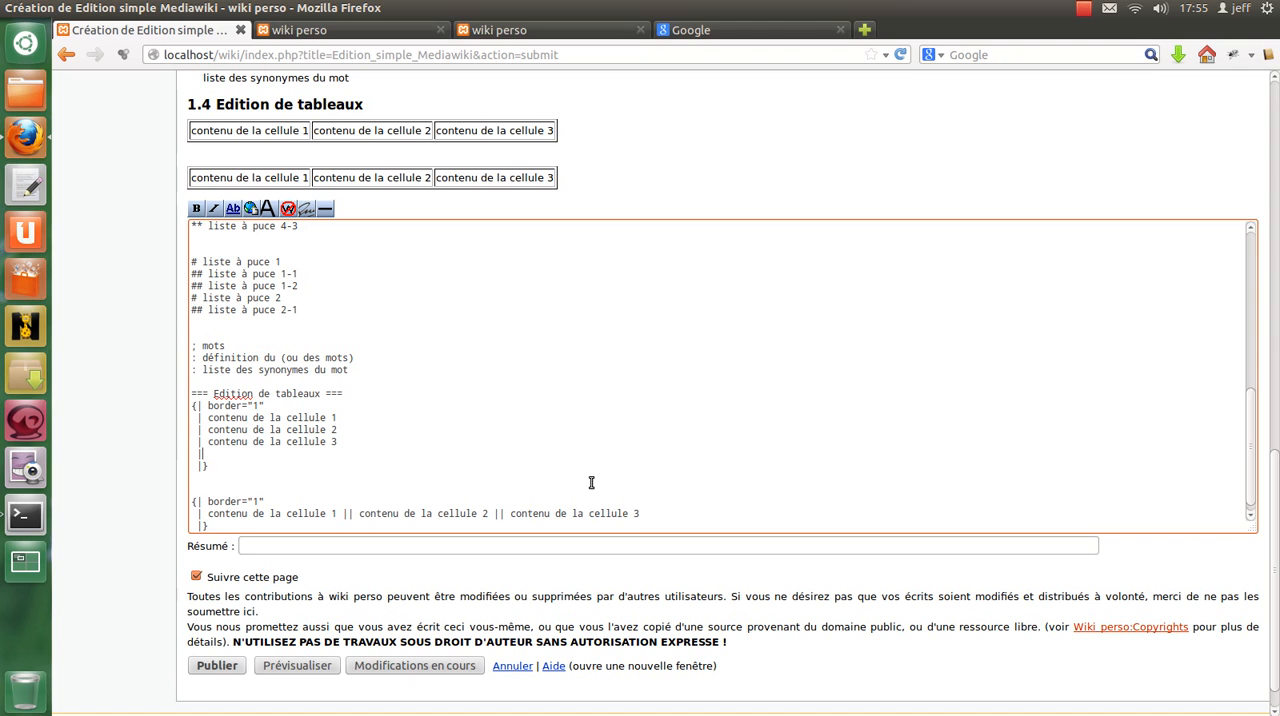
text(|-)
click(214, 452)
drag(337, 441, 209, 425)
key(ctrl+c)
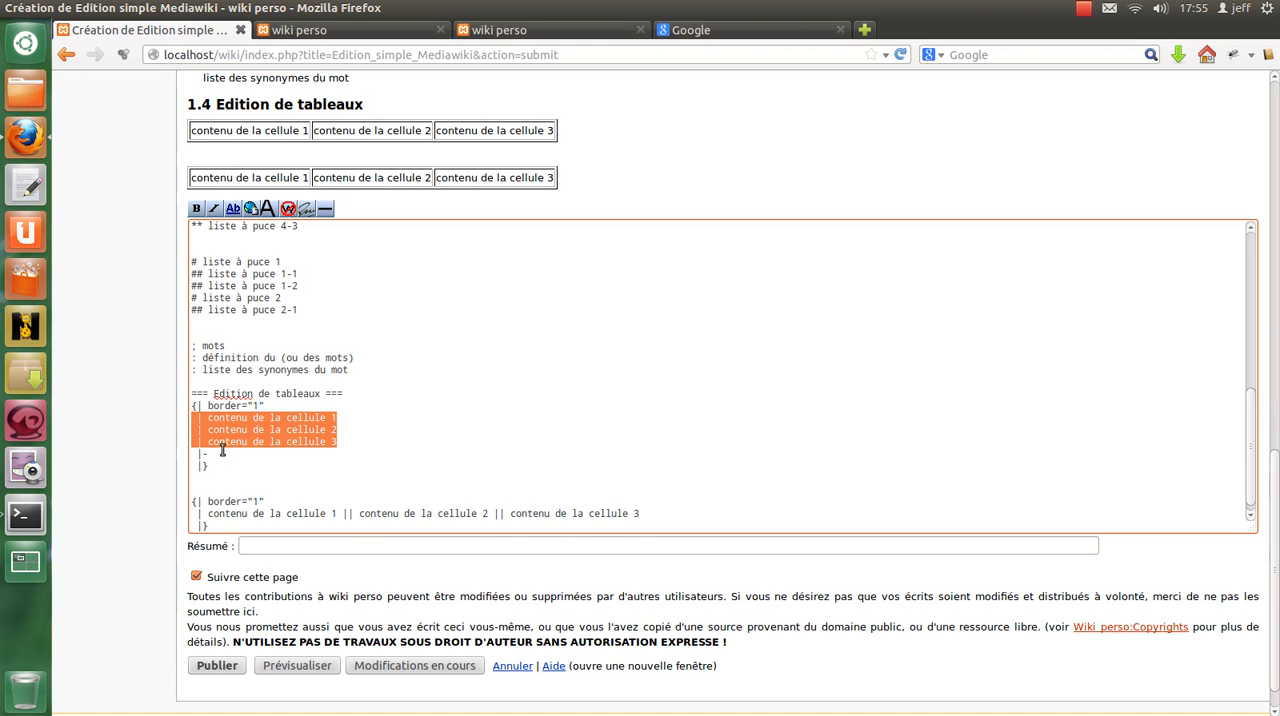
click(400, 453)
key(Return)
key(ctrl+v)
Renumber the cell texts in the first table's second row as 4, 5 and 6.
click(338, 465)
key(BackSpace)
text(4)
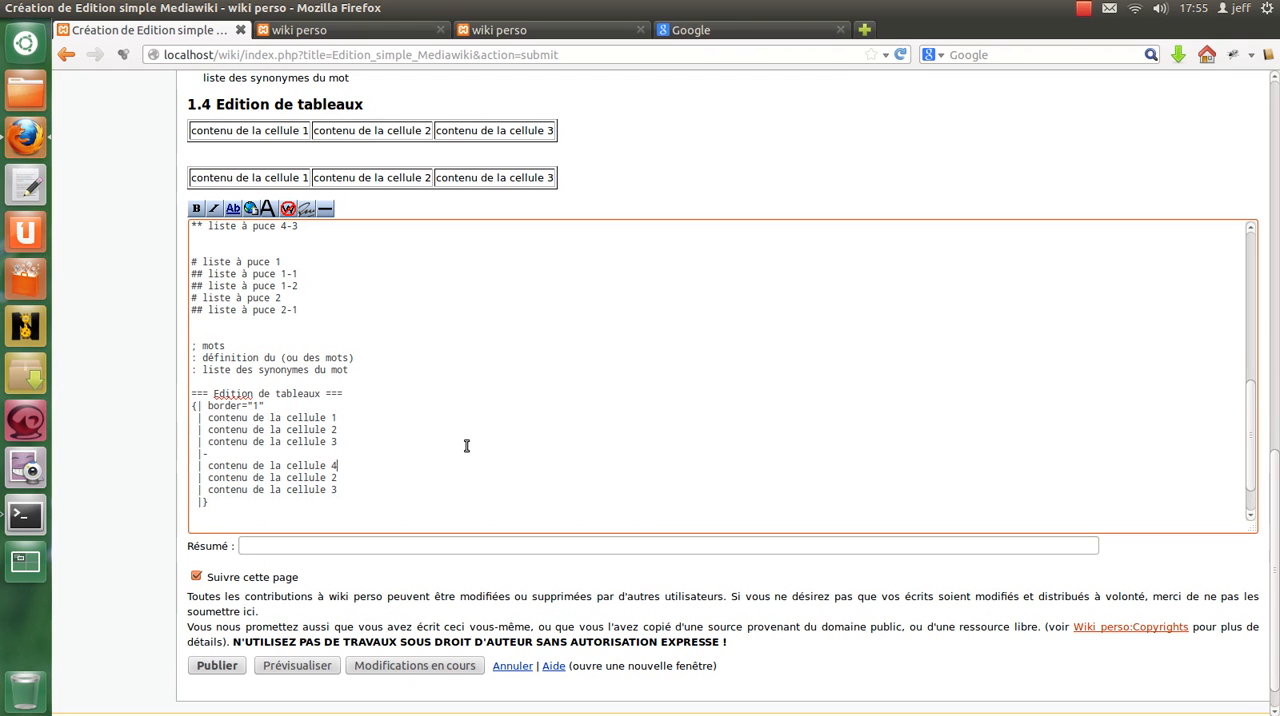
text(5)
key(Down)
key(BackSpace)
text(6)
scroll(433, 440, down, 1)
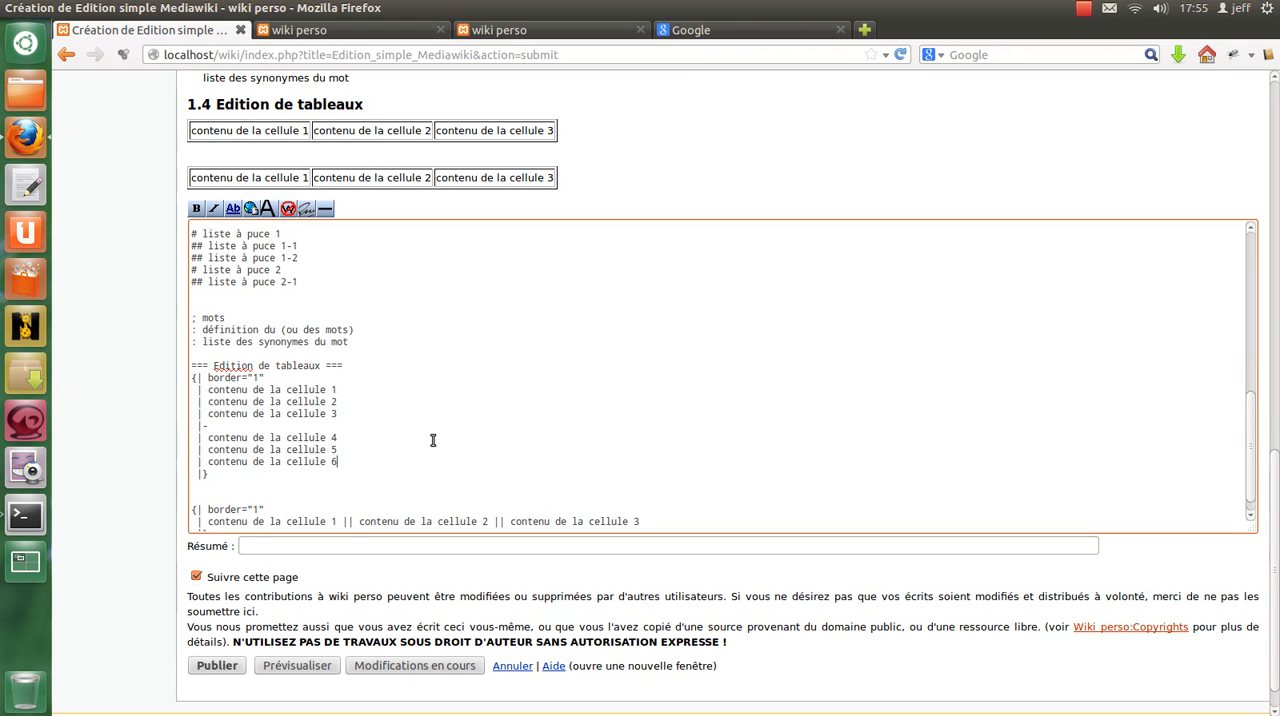
scroll(433, 440, down, 1)
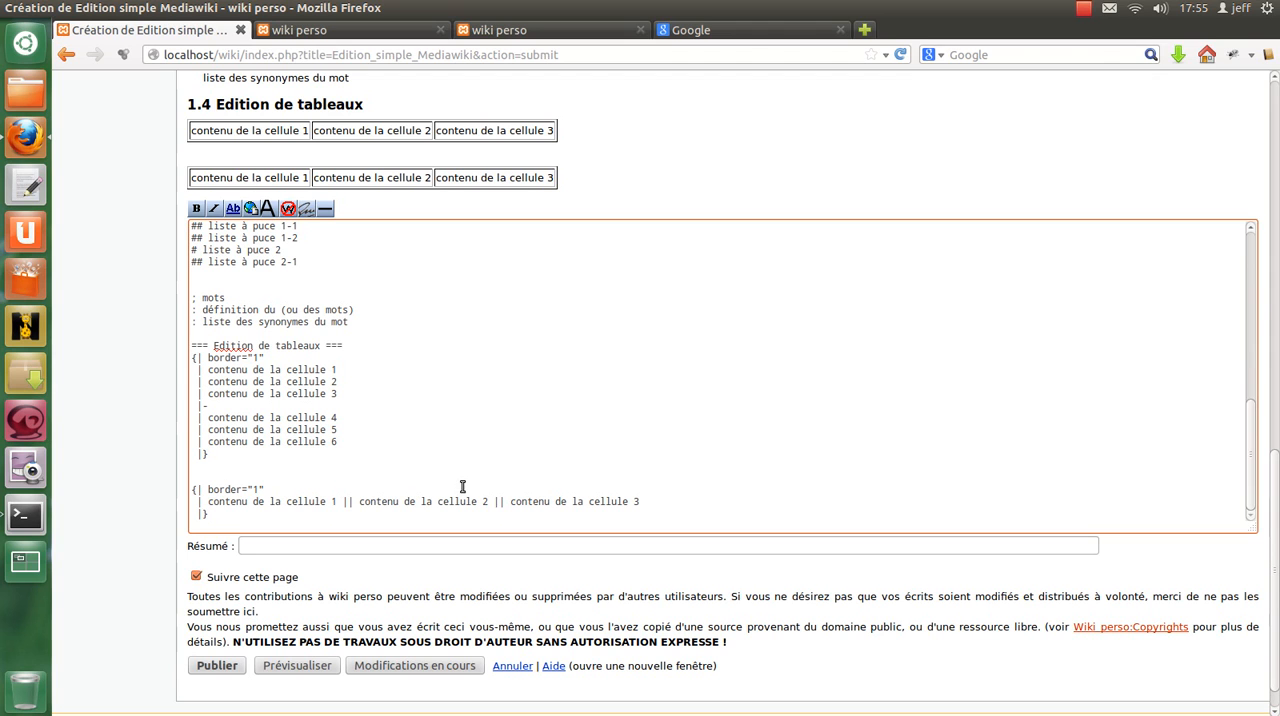
Add a "|-" row separator to the second table and paste a copy of its "||" cell line below.
drag(198, 501, 663, 499)
click(663, 499)
key(Return)
key(Return)
key(ctrl+v)
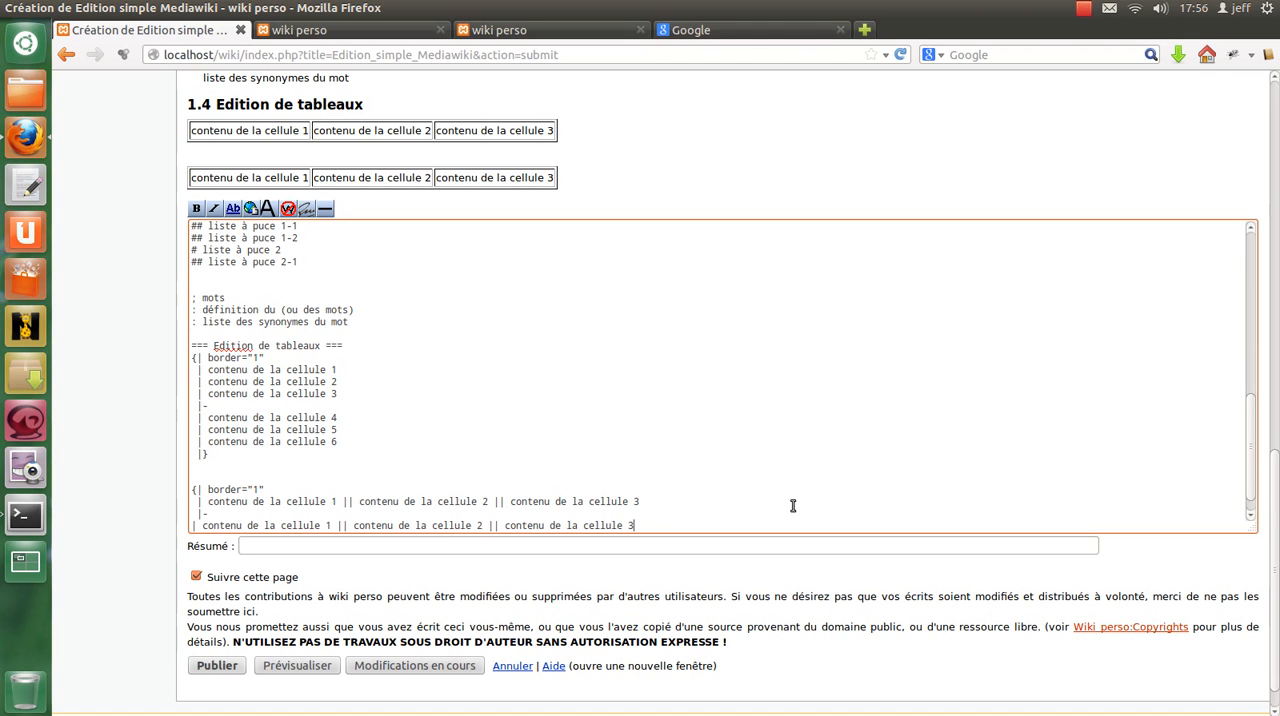
scroll(363, 491, down, 1)
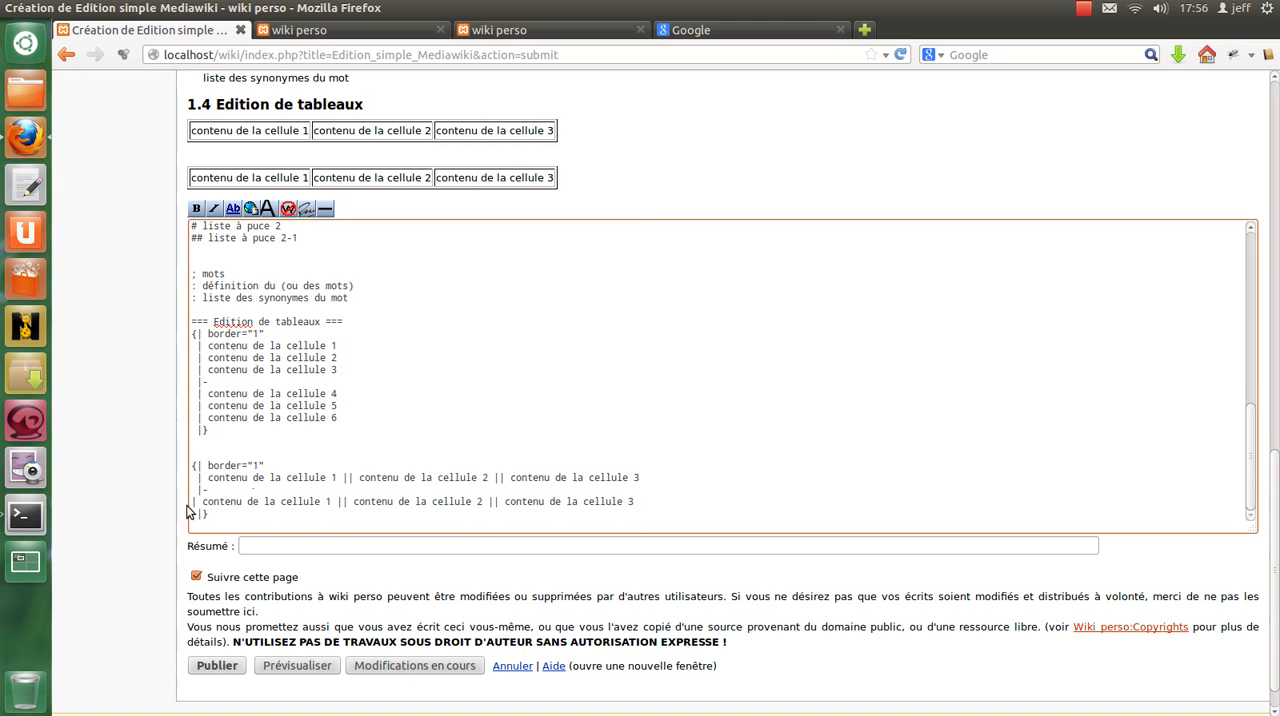
Align the second table's new row with the first and renumber its cell texts 4, 5 and 6.
click(333, 501)
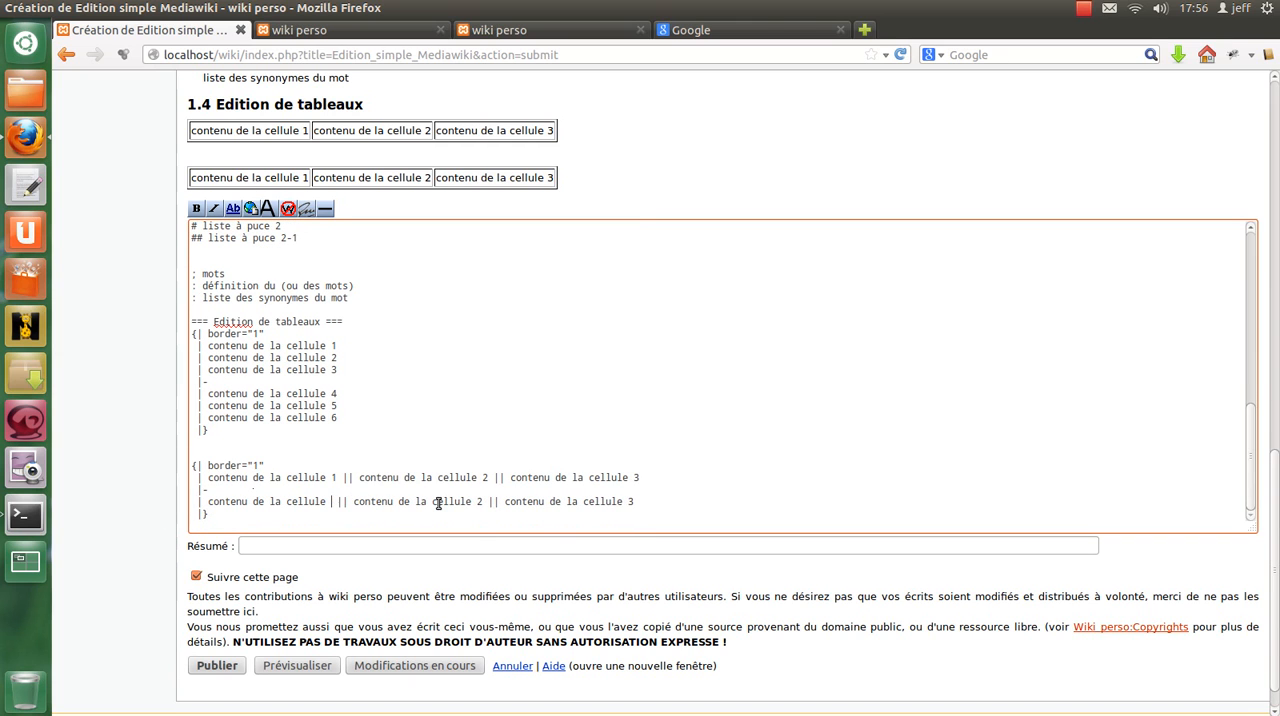
text(4)
key(Right)
key(Right)
key(Right)
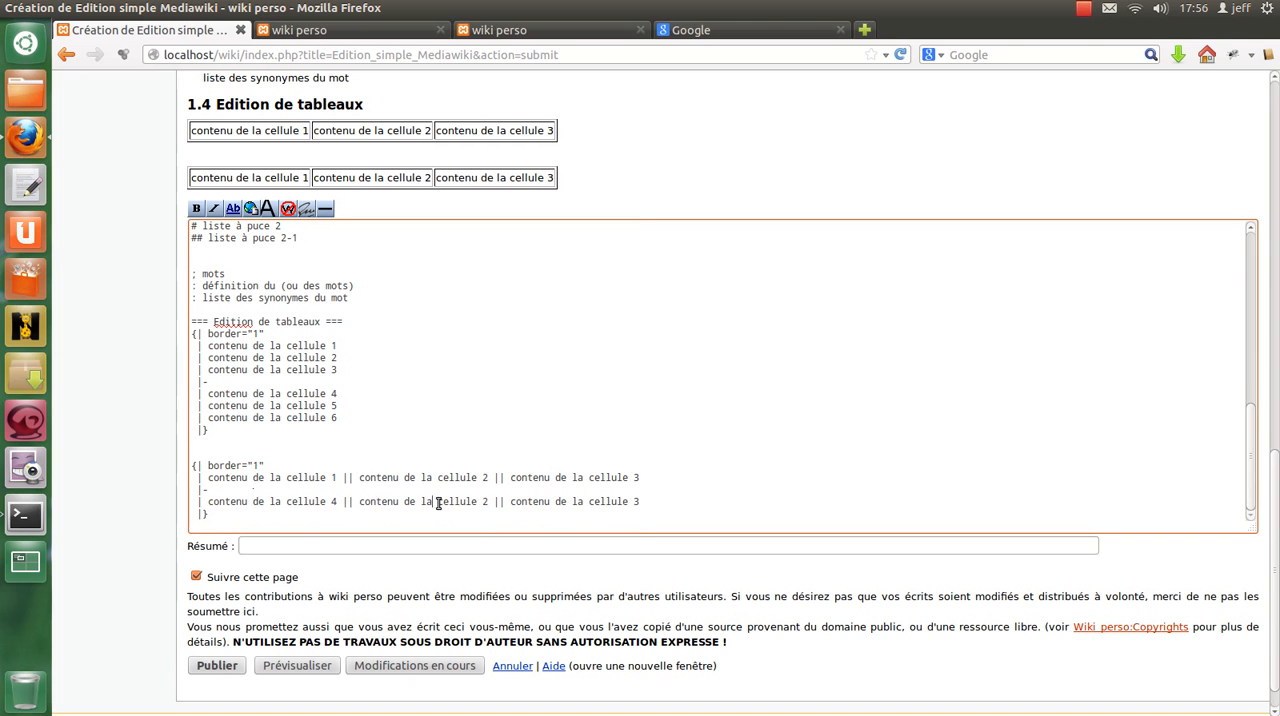
key(Right)
key(Right)
key(BackSpace)
text(5)
key(Right)
key(Left)
key(BackSpace)
text(6)
Preview the page and check both two-row tables against the "|-" row separator in the markup.
click(300, 667)
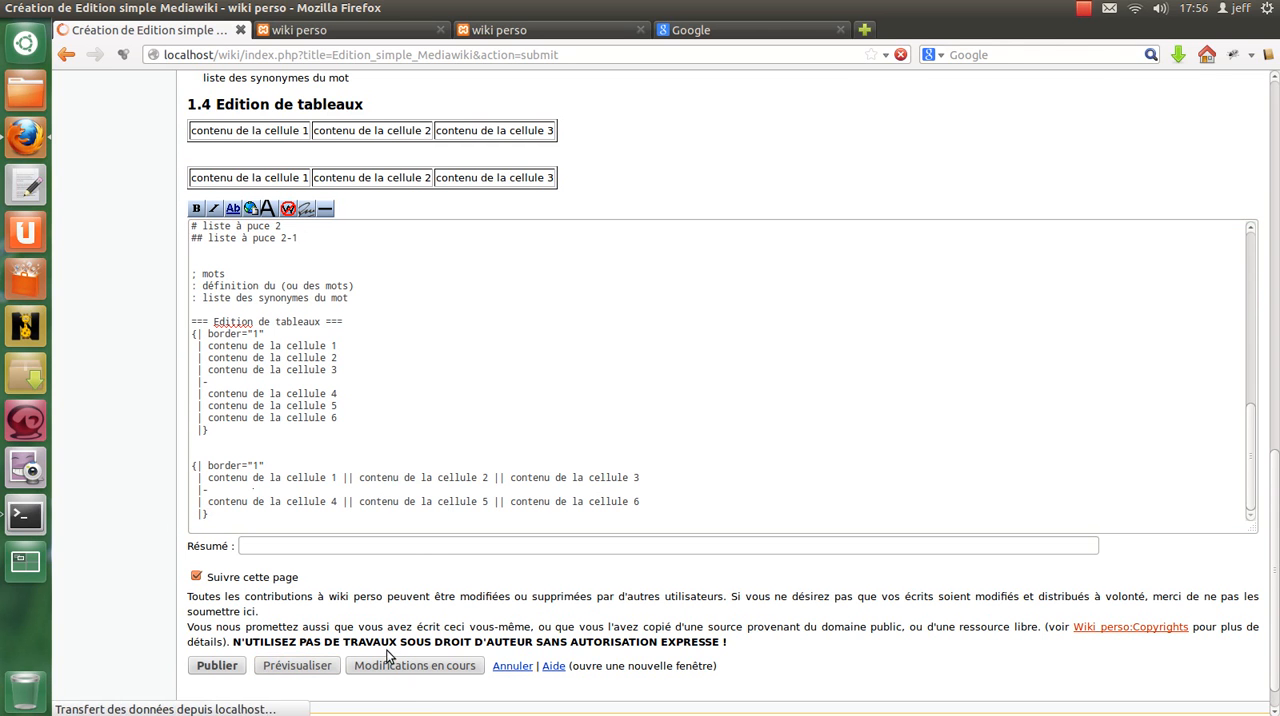
scroll(517, 520, down, 10)
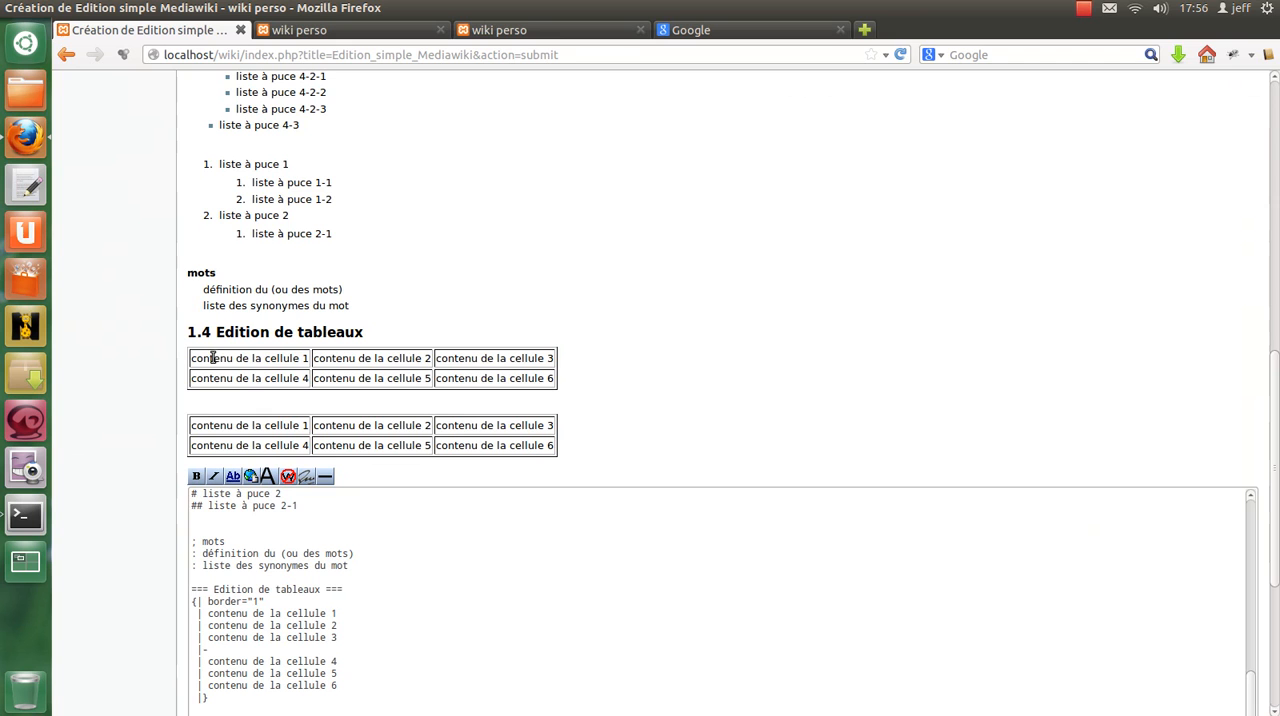
scroll(334, 545, down, 1)
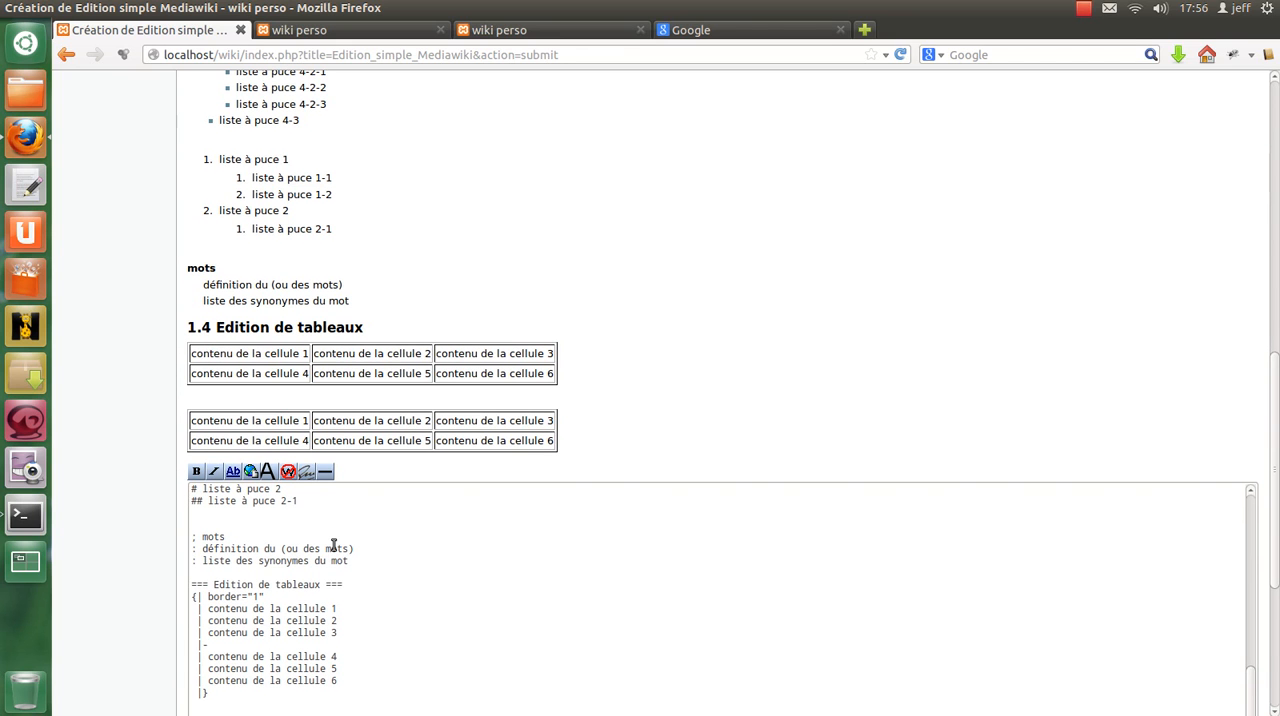
scroll(334, 545, down, 3)
drag(209, 467, 198, 468)
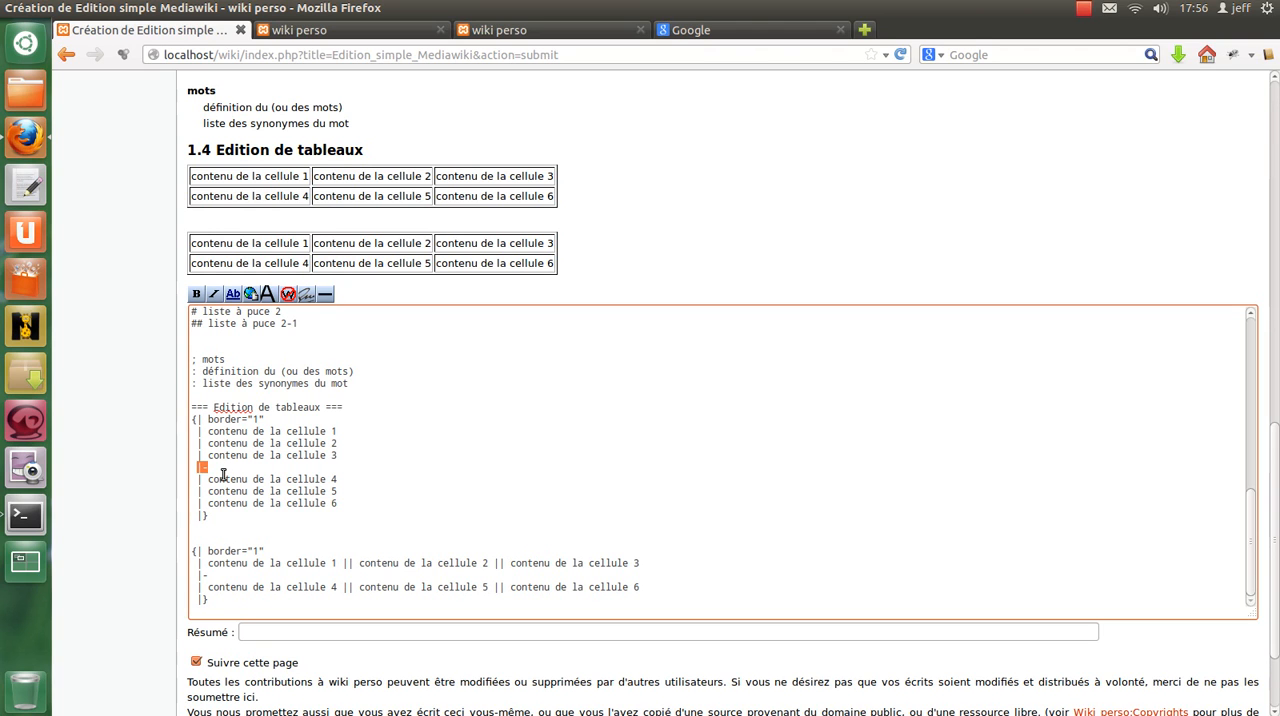
click(223, 471)
drag(198, 468, 204, 468)
Extend the first table's row separator into a long line of dashes and copy it over the second table's separator.
click(226, 468)
text(---------------------------------------------)
drag(207, 467, 456, 468)
key(ctrl+c)
click(207, 575)
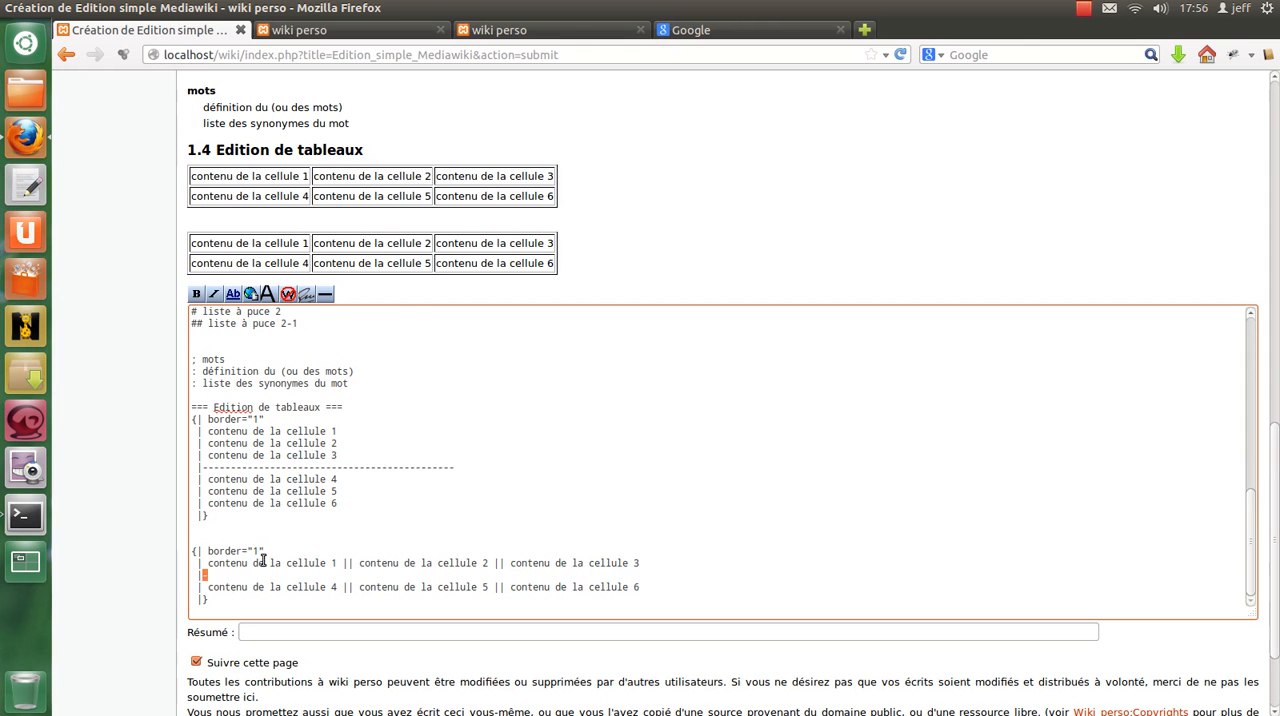
key(ctrl+v)
Preview the page and check how both tables render with the long dashed row separators.
scroll(430, 604, down, 2)
click(279, 630)
scroll(395, 458, down, 12)
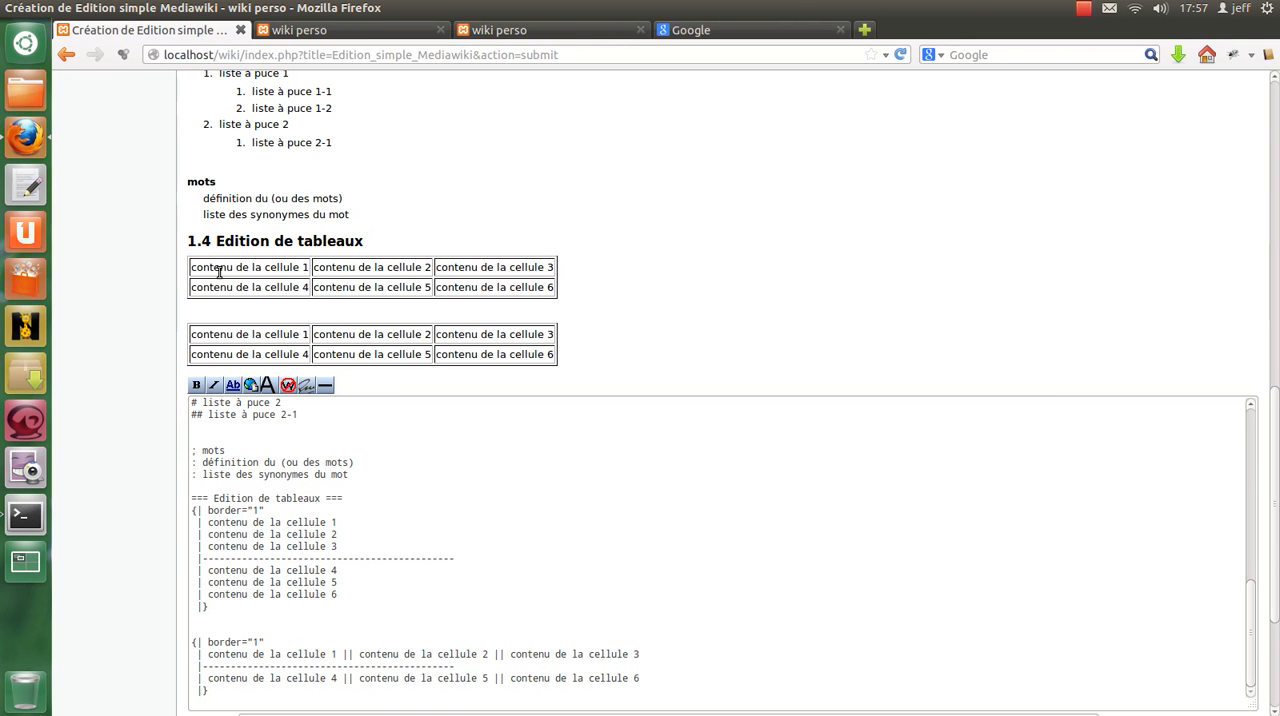
scroll(331, 517, down, 1)
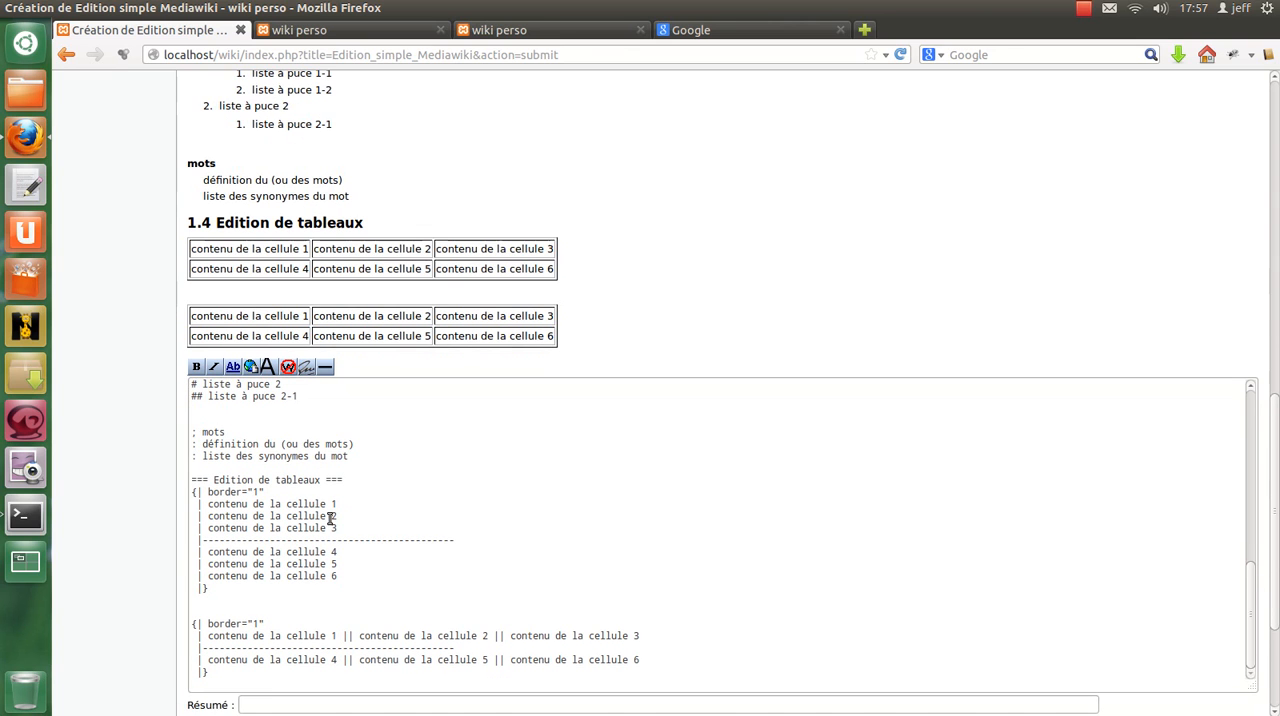
scroll(331, 517, down, 2)
click(199, 431)
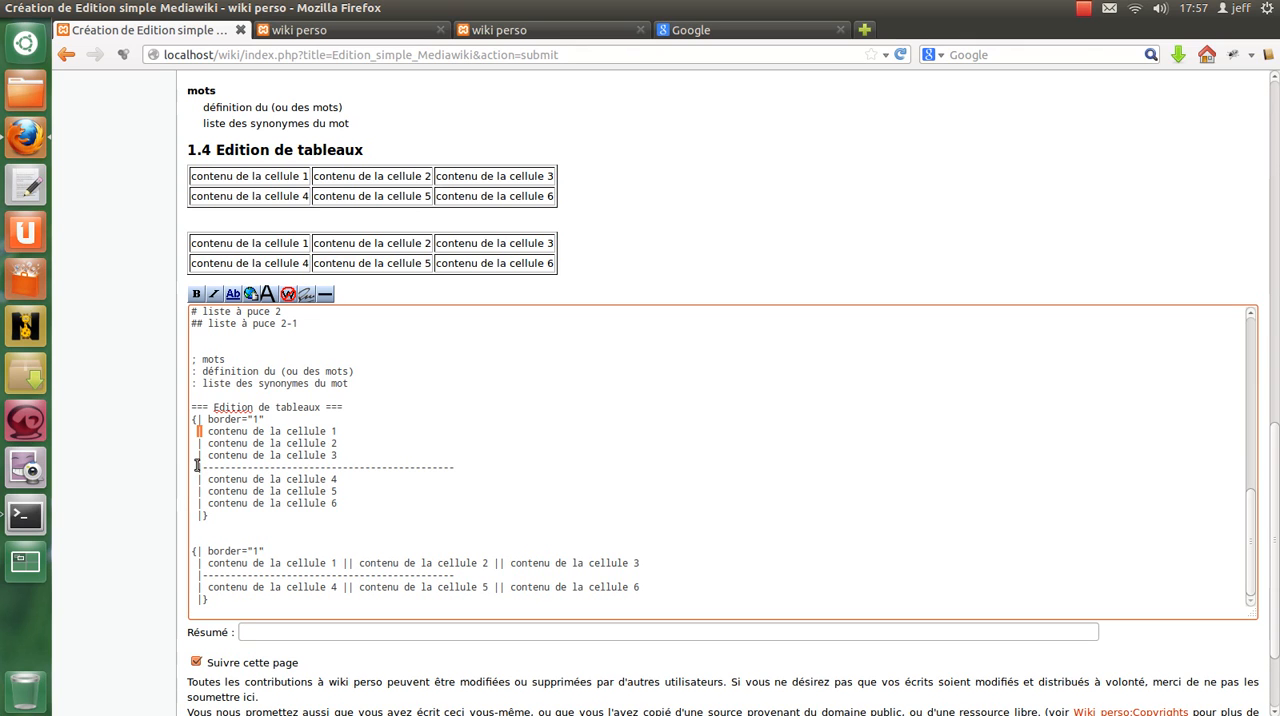
Add a "!titre1" header line and a copy of the dashed separator above the first table's first row.
drag(197, 464, 513, 470)
click(328, 422)
key(Return)
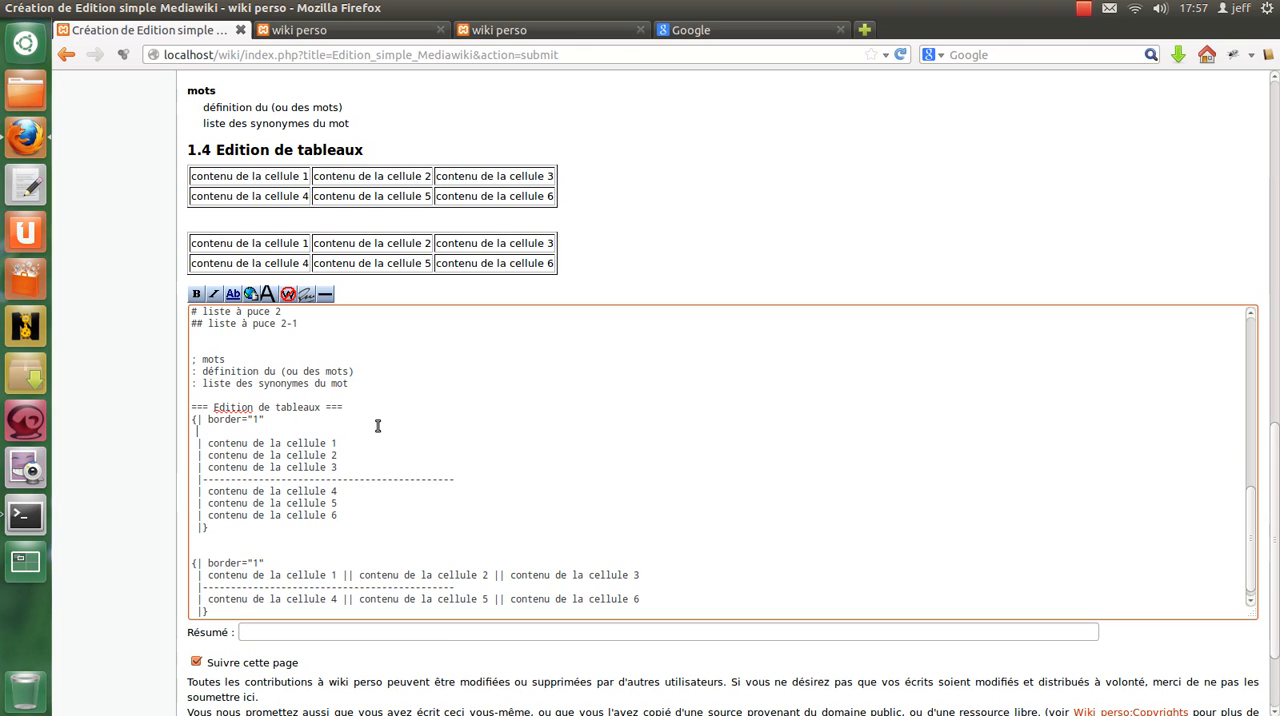
key(ctrl+v)
click(266, 420)
key(Return)
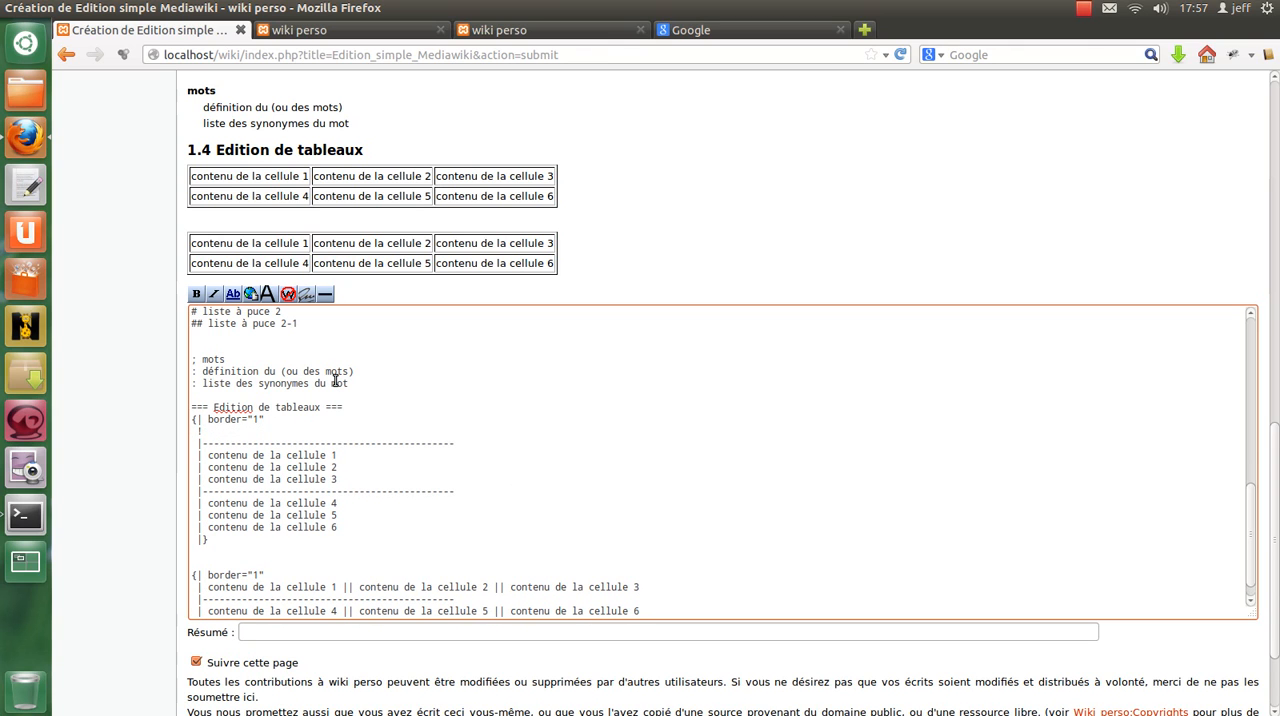
text(!titre1)
key(Return)
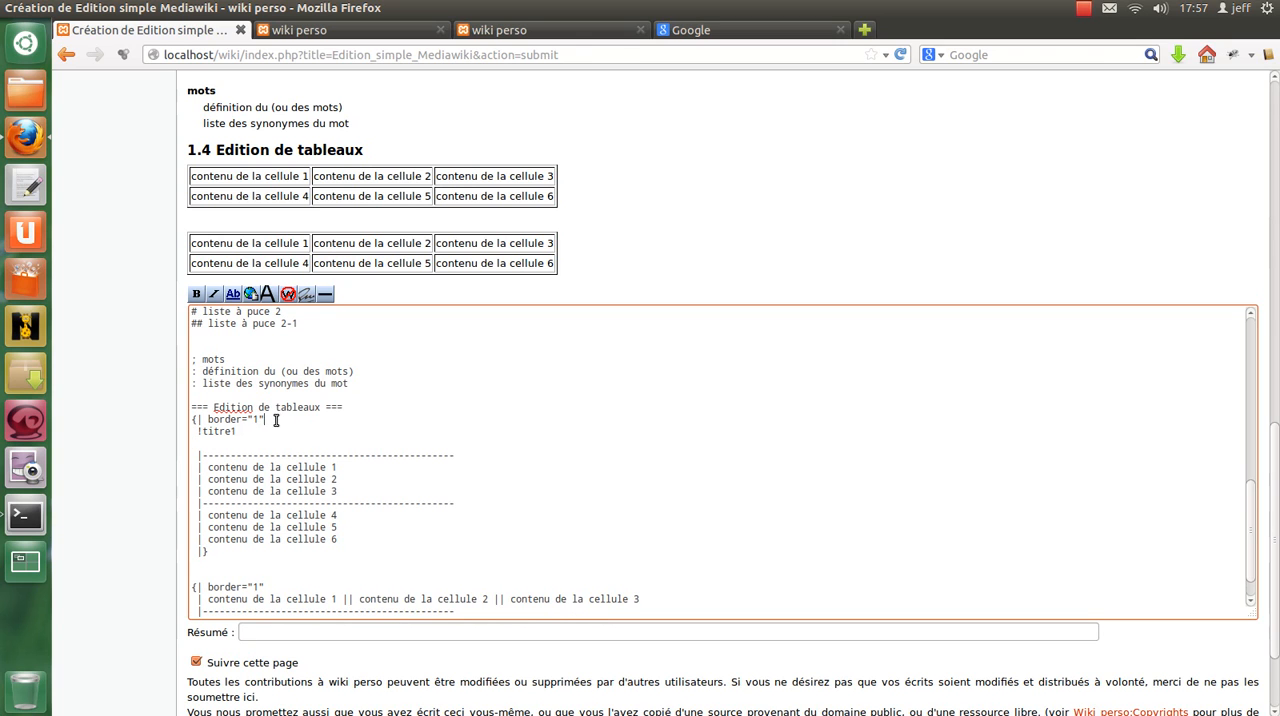
Add "!titre2" and "!titre3" header lines below "!titre1" in the first table's markup.
drag(276, 420, 275, 428)
middle_click(245, 447)
key(BackSpace)
text(2)
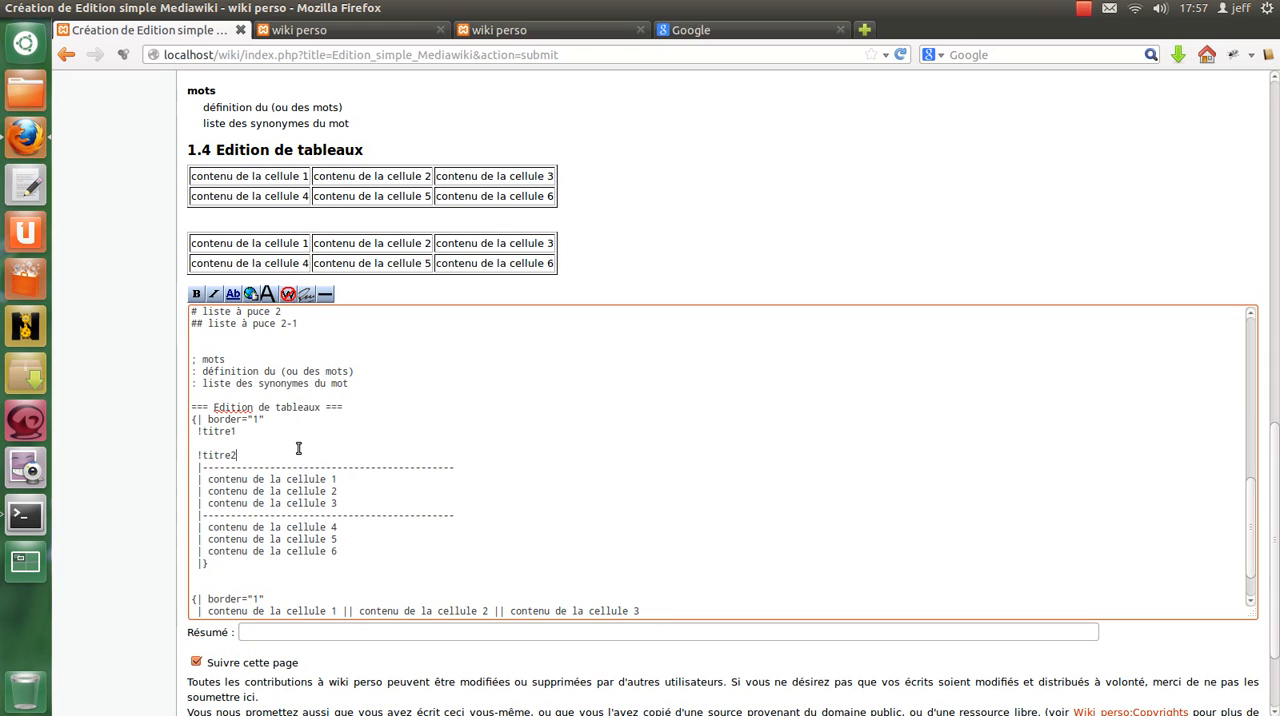
middle_click(298, 448)
key(BackSpace)
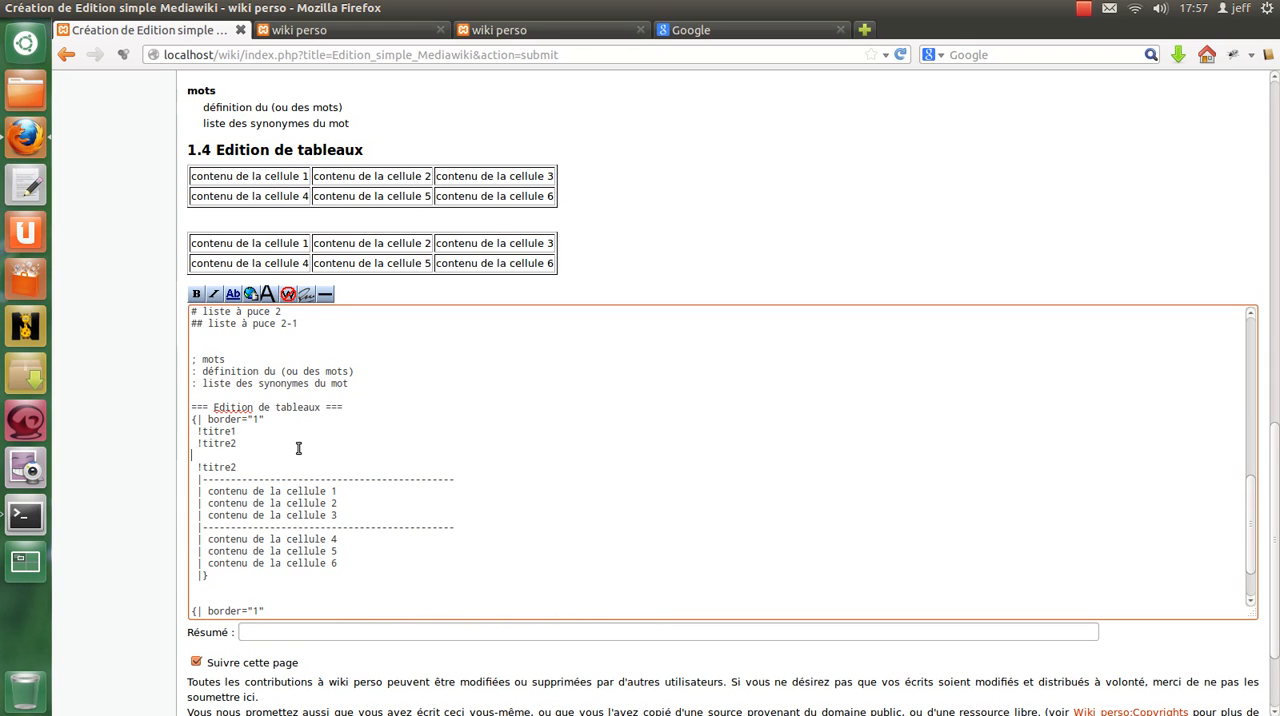
key(Delete)
key(End)
key(BackSpace)
text(3)
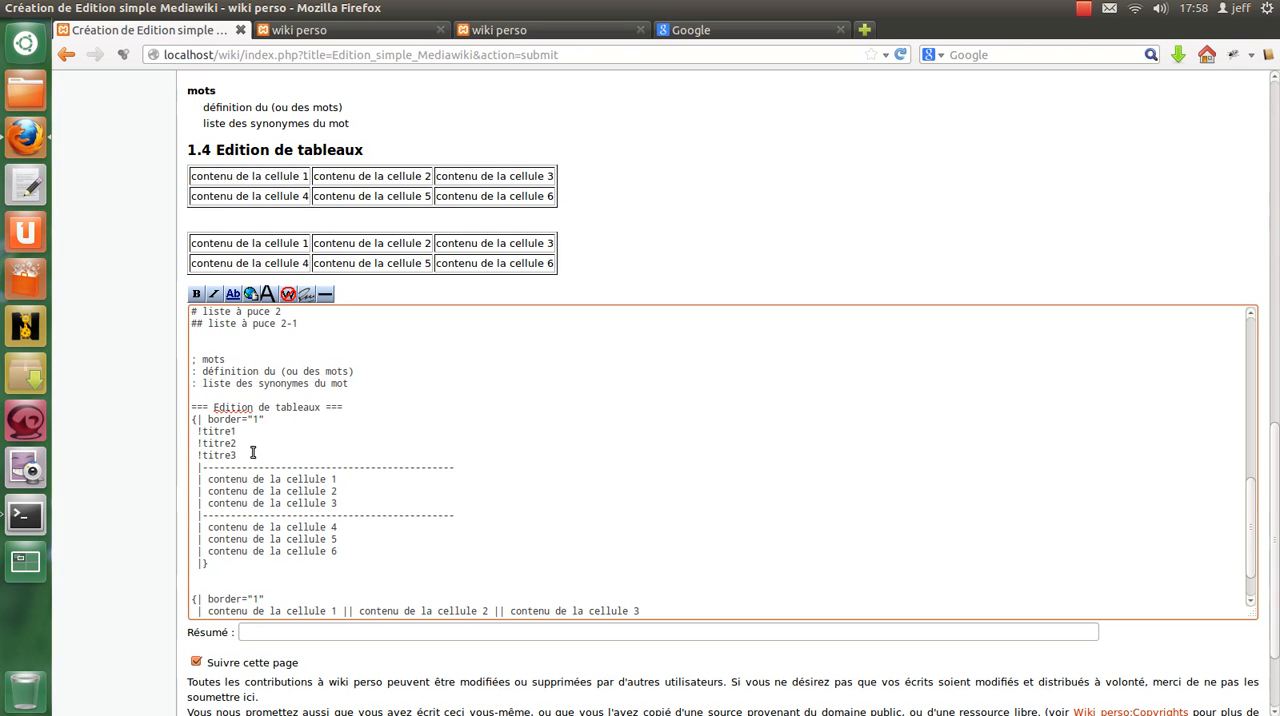
Preview the page and compare the first table's header row with the second table, which has no header.
scroll(337, 590, down, 4)
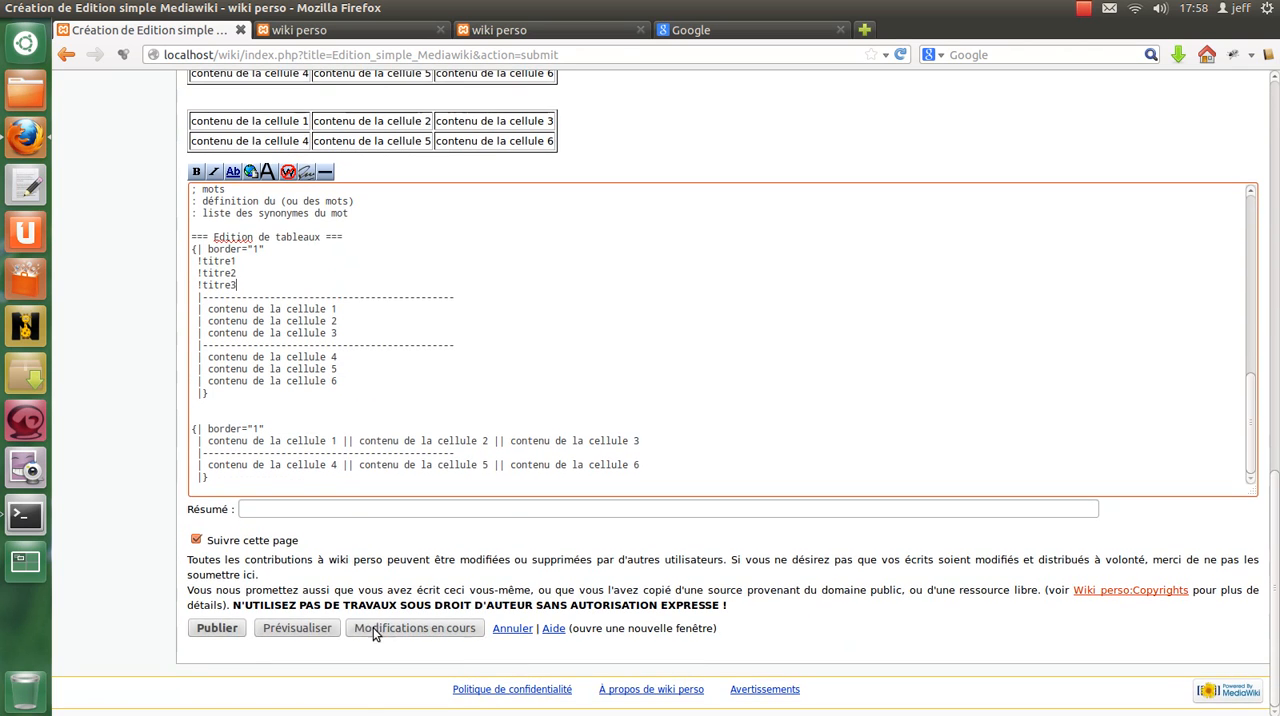
click(299, 626)
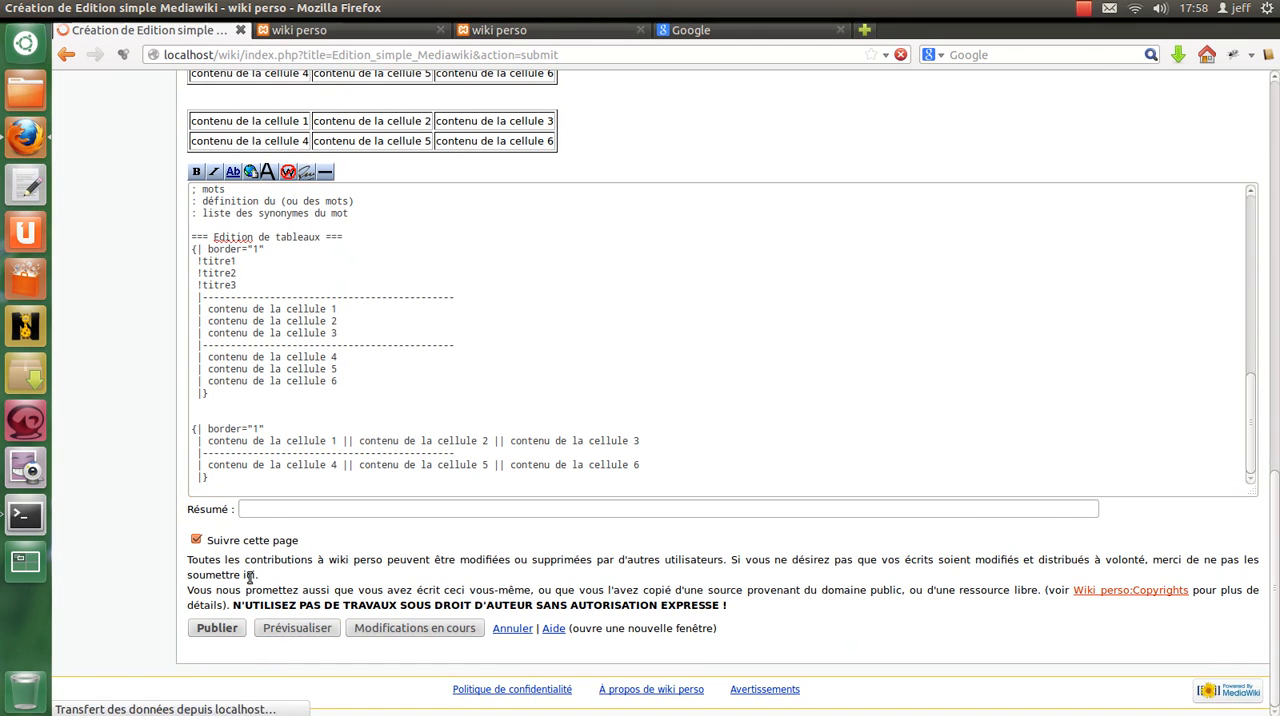
scroll(249, 575, down, 8)
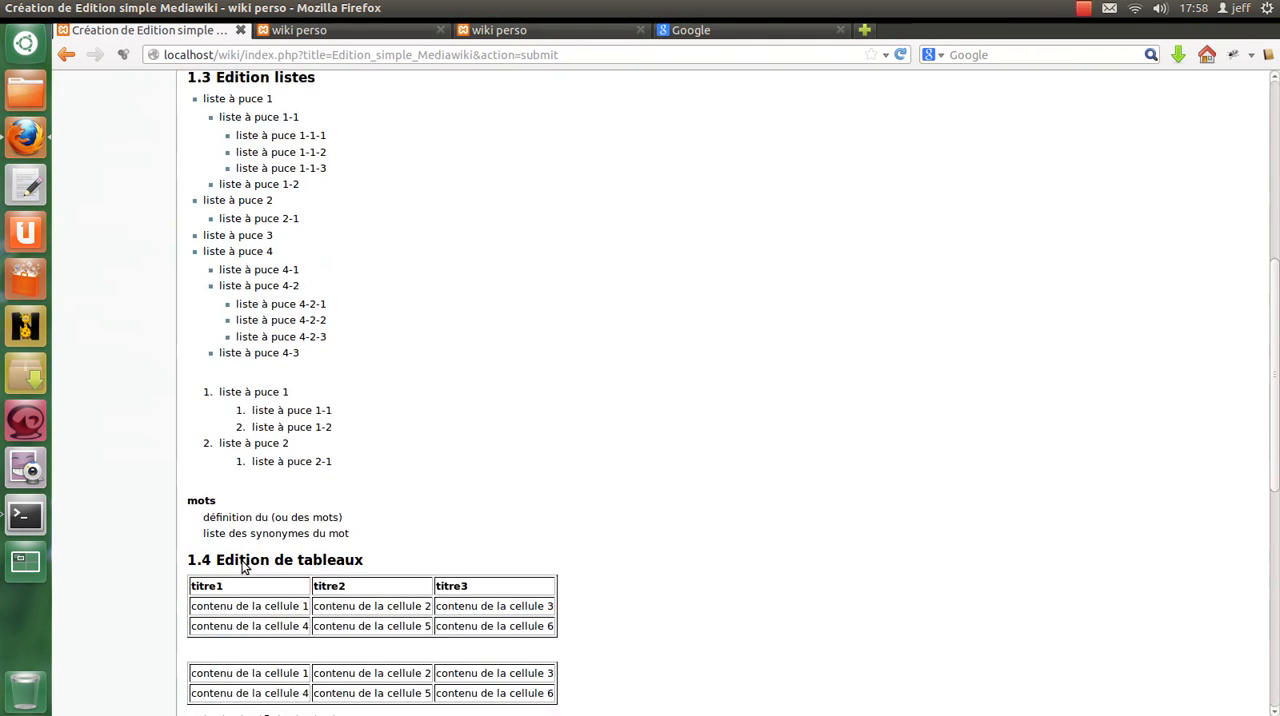
scroll(243, 568, down, 3)
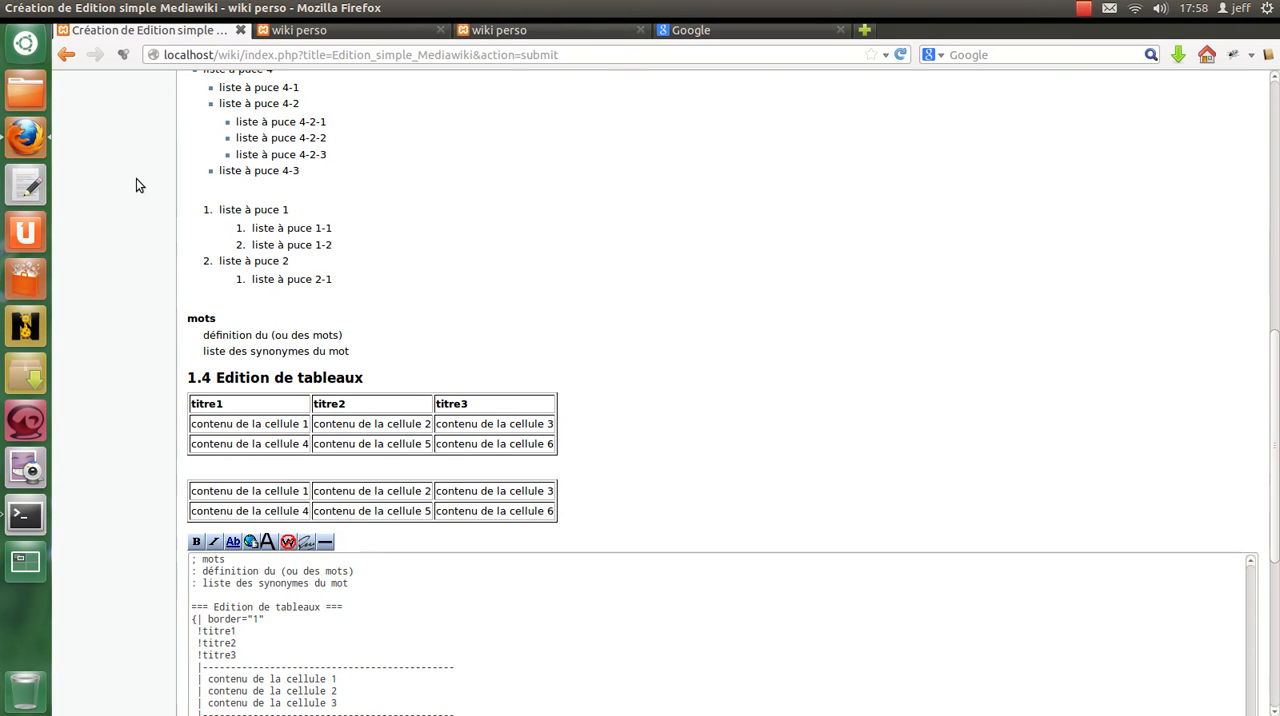
drag(195, 490, 416, 507)
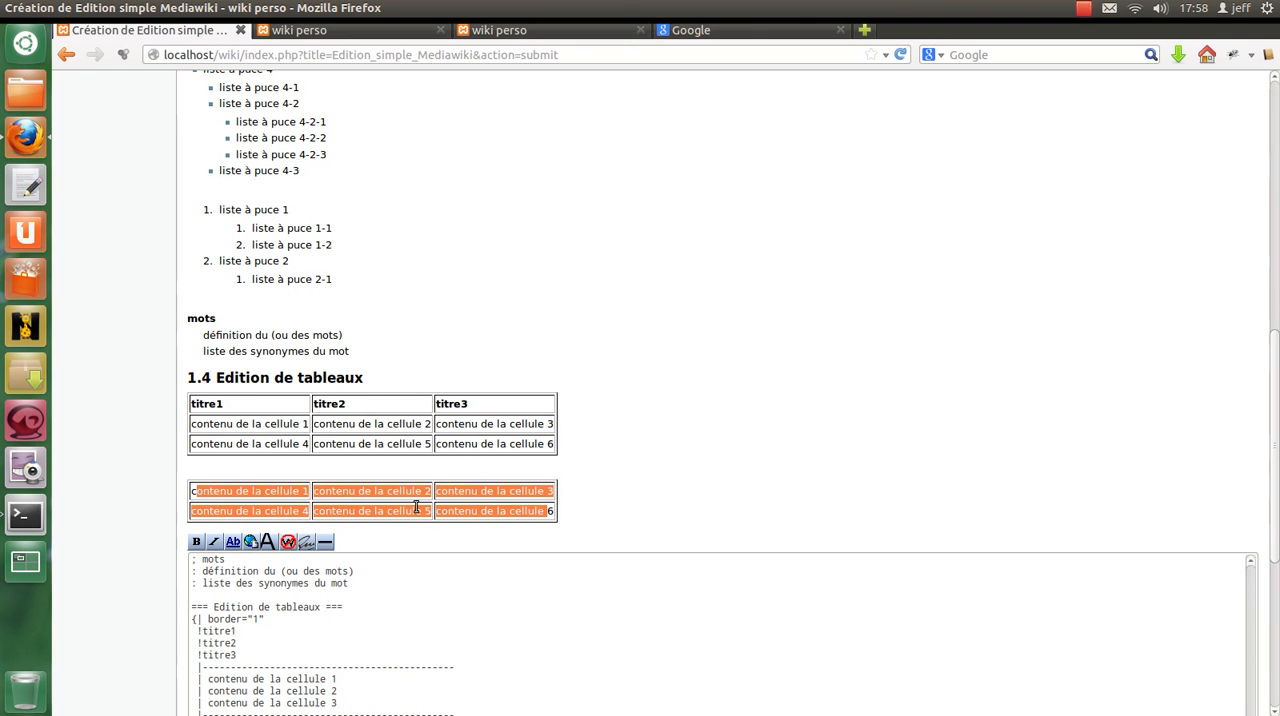
Copy the three header lines and the dashed separator into the second table, directly below its border="1" line.
scroll(380, 350, down, 6)
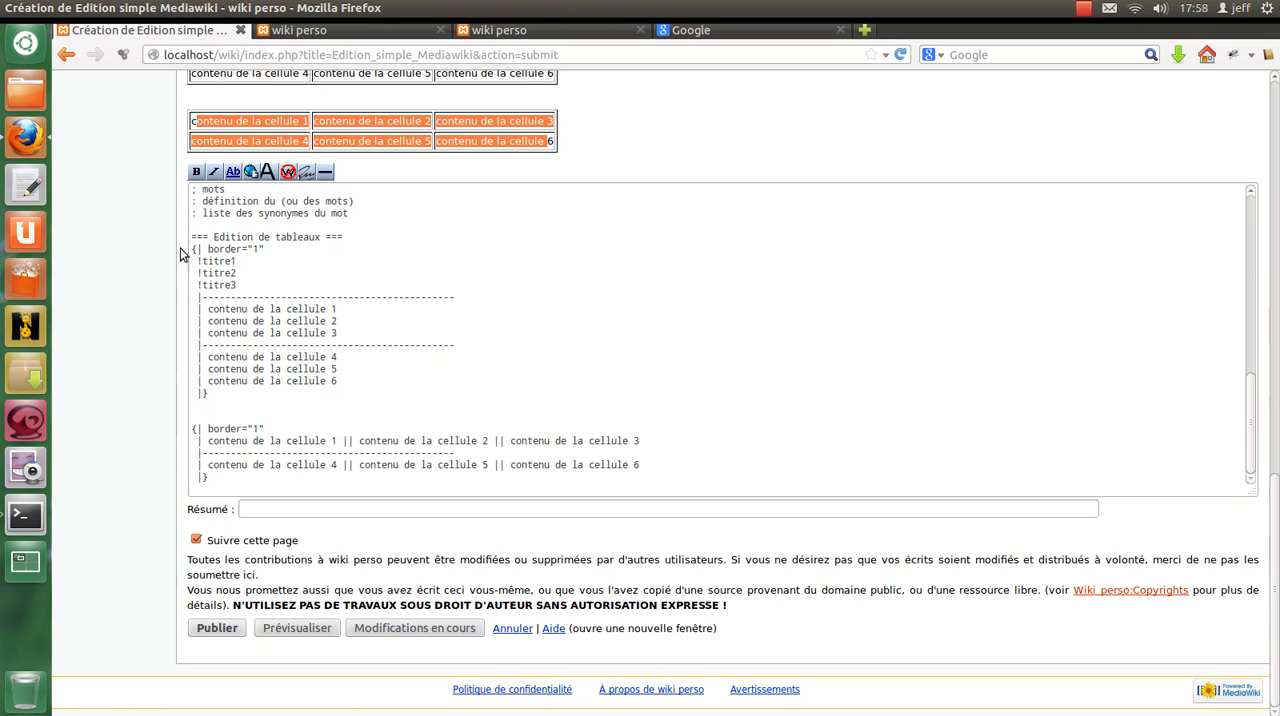
drag(198, 259, 296, 285)
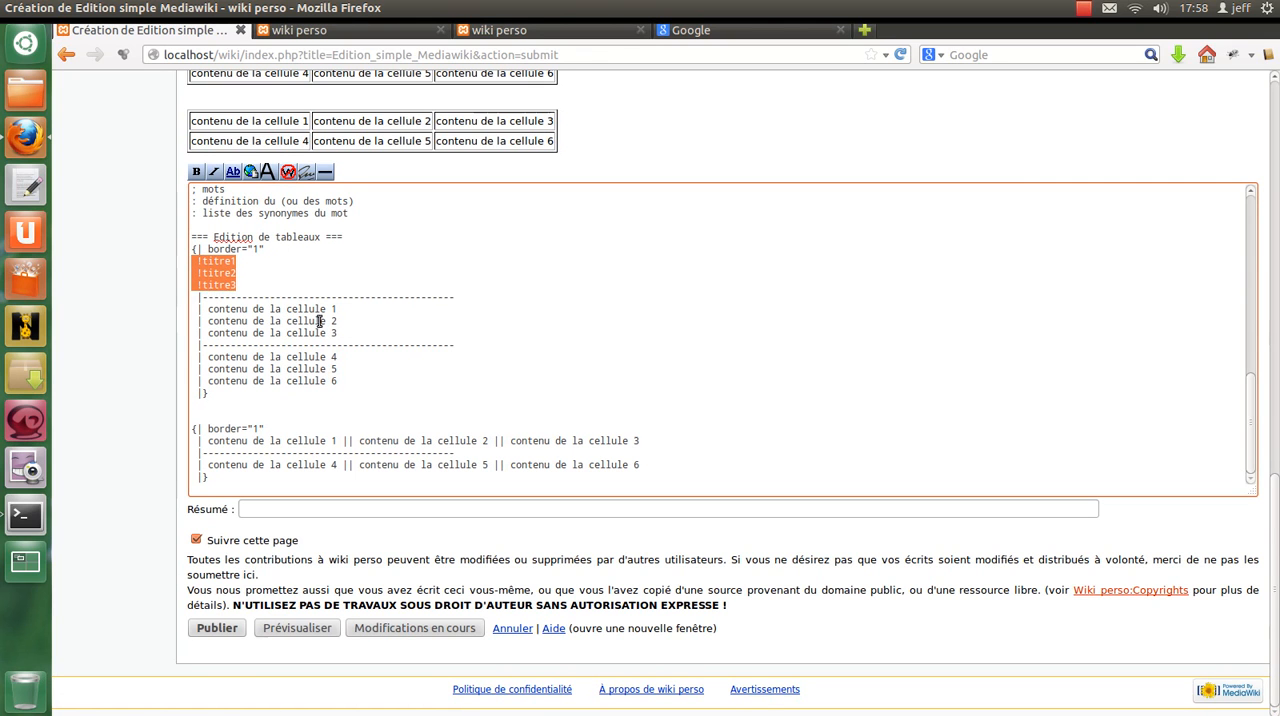
shift+click(460, 297)
click(354, 428)
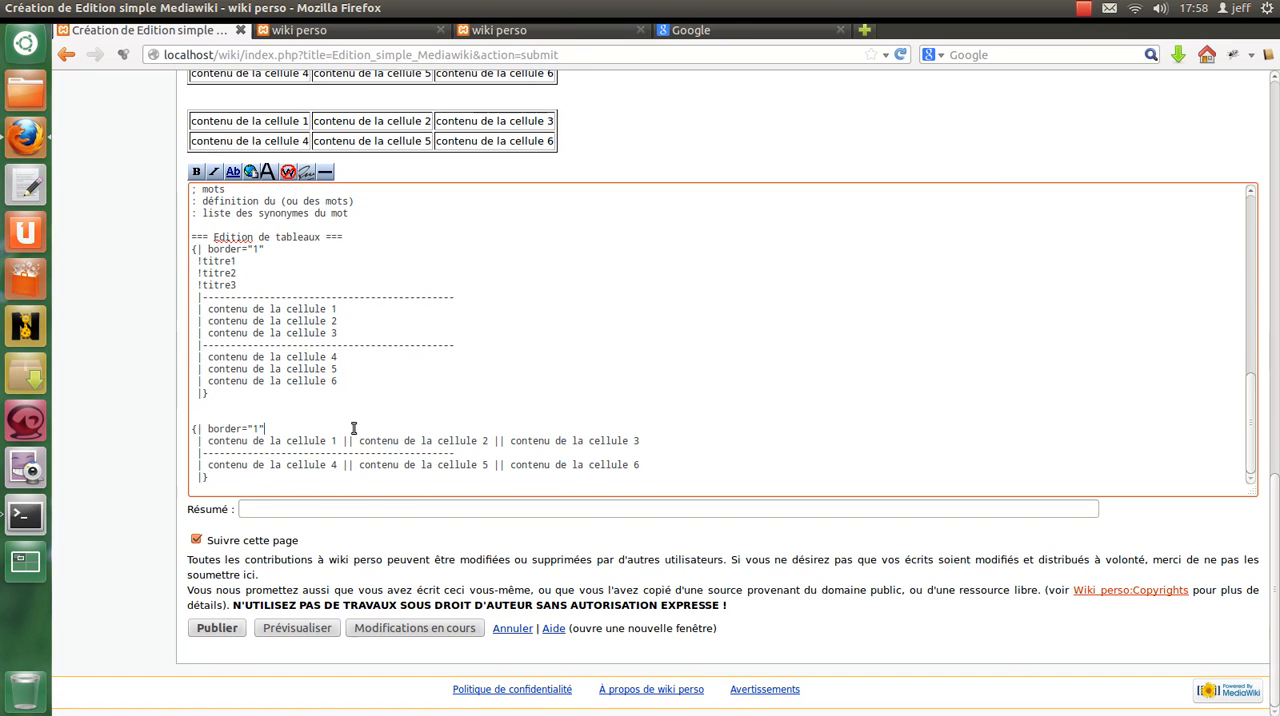
key(ctrl+v)
Join the second table's header lines into a single line reading "!titre1!!titre2!!titre3".
click(267, 442)
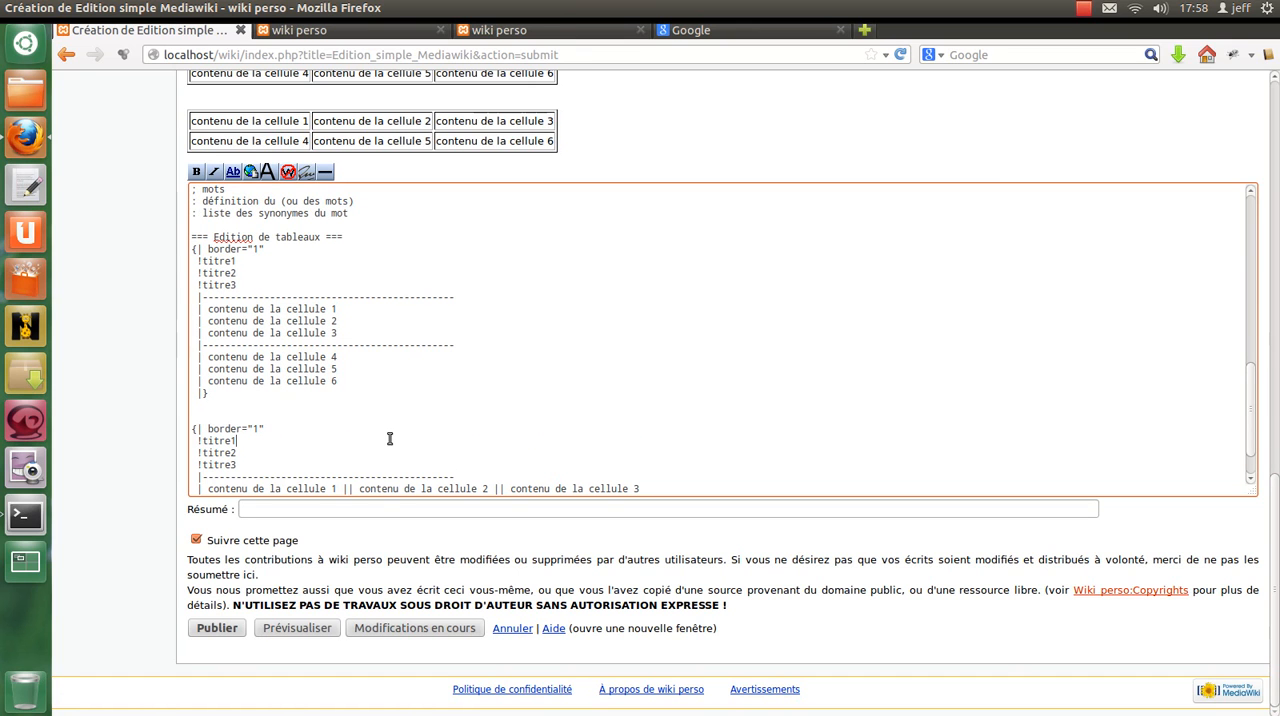
key(Delete)
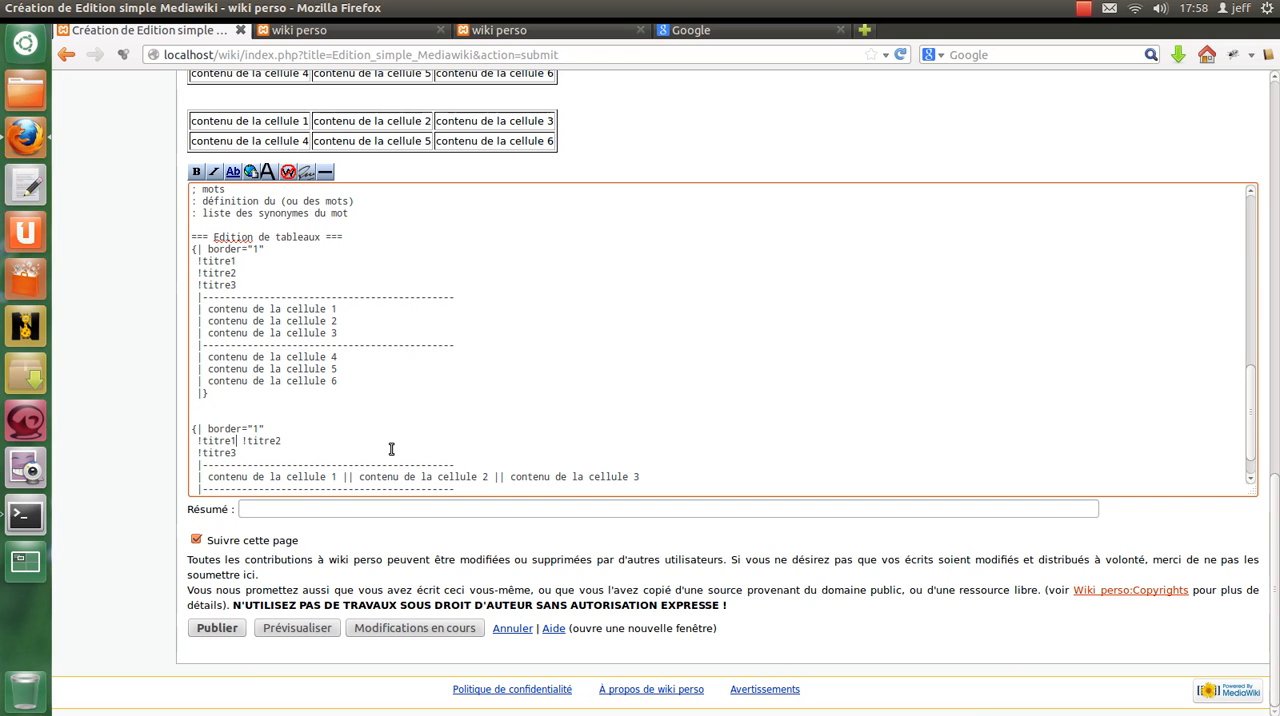
text(!)
key(Delete)
key(End)
text(!)
key(Delete)
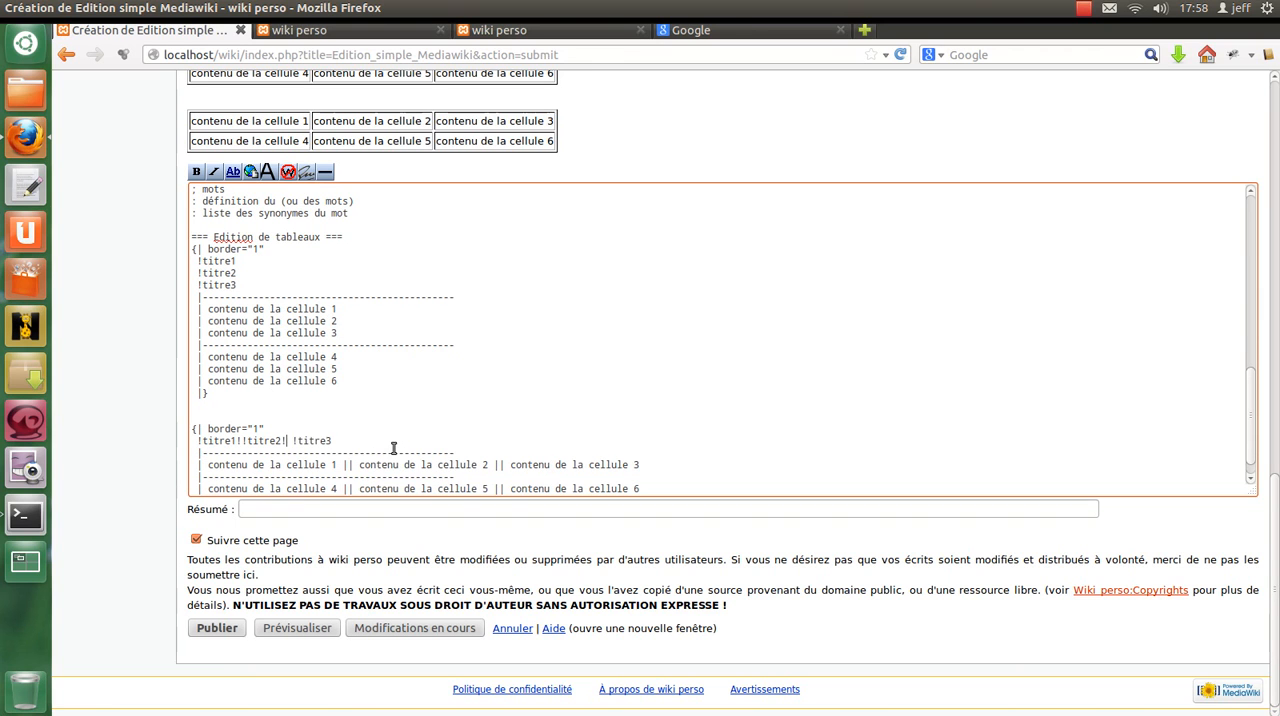
key(Delete)
Preview the page and check the header rows of both tables.
click(316, 628)
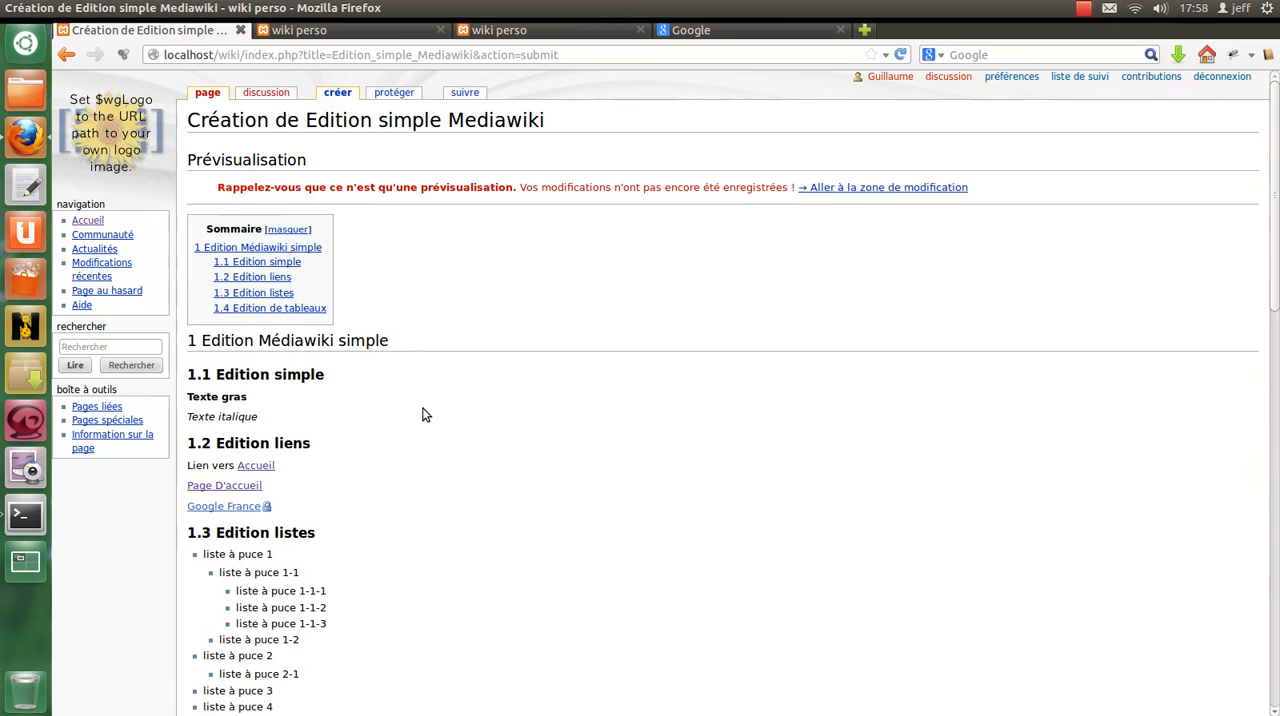
scroll(428, 414, down, 5)
scroll(428, 418, down, 10)
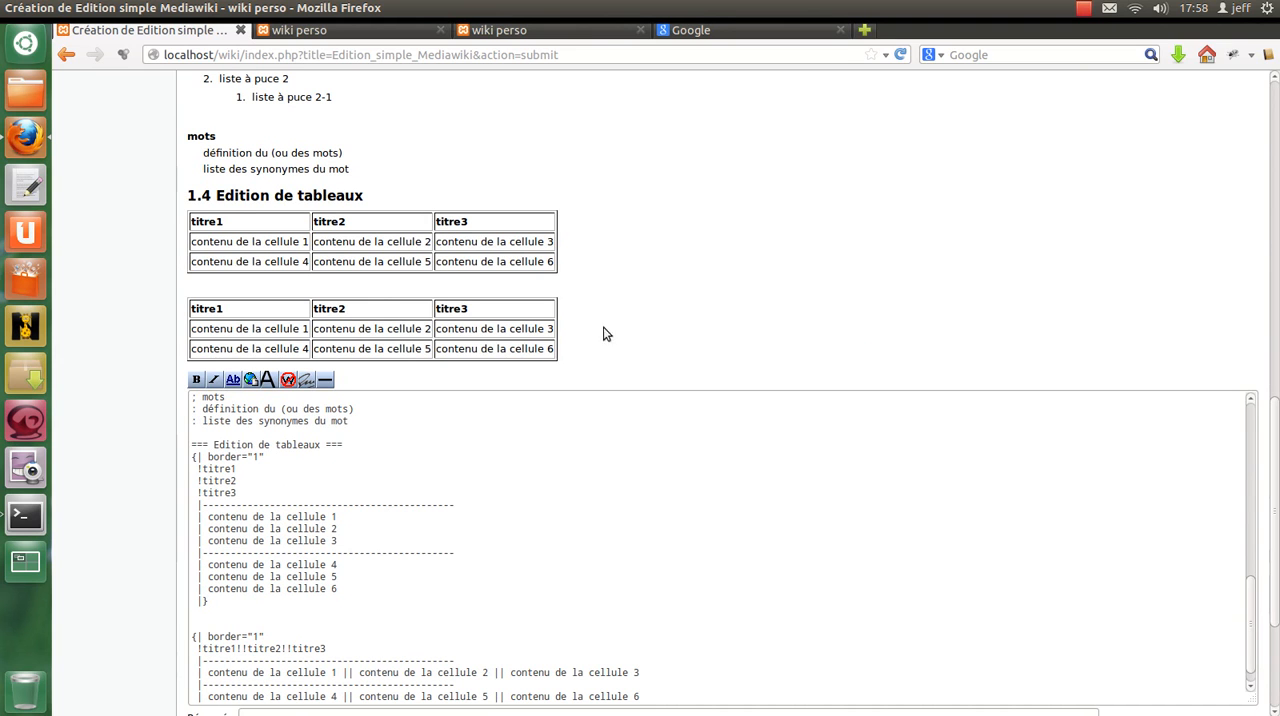
Publish the Edition simple Mediawiki page and review the saved article from its headings down to both tables.
scroll(690, 385, down, 5)
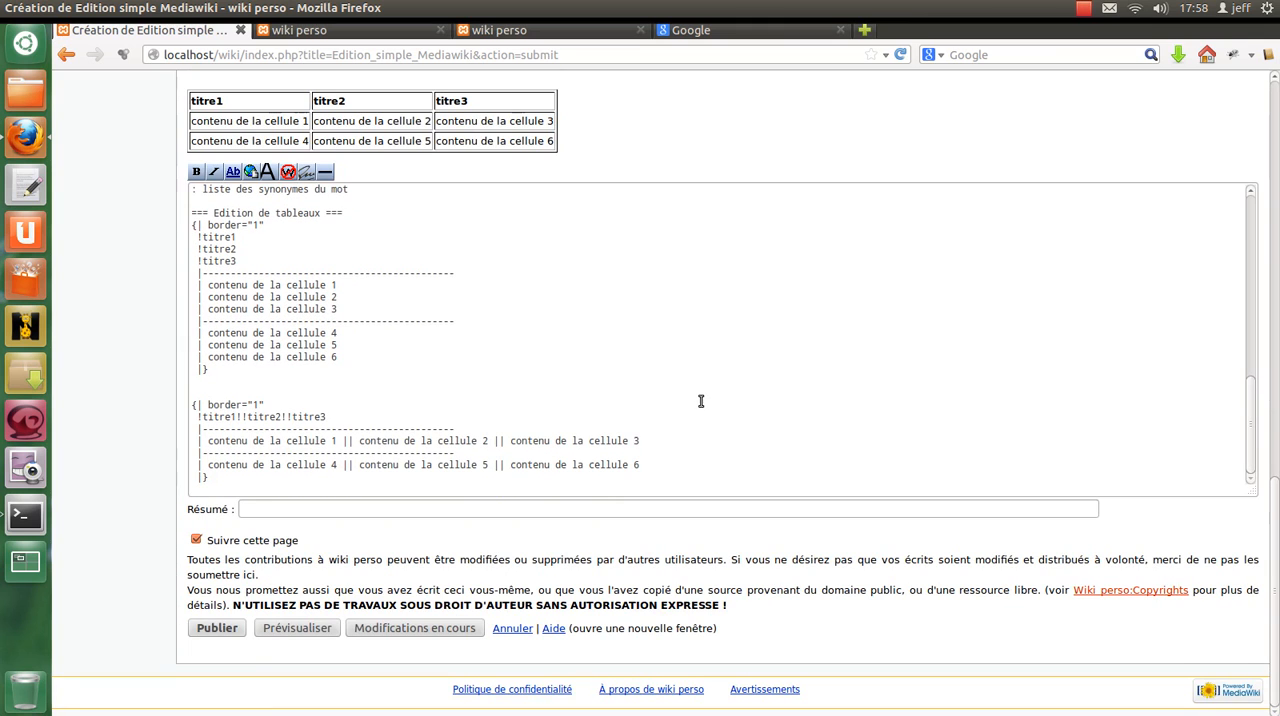
click(218, 630)
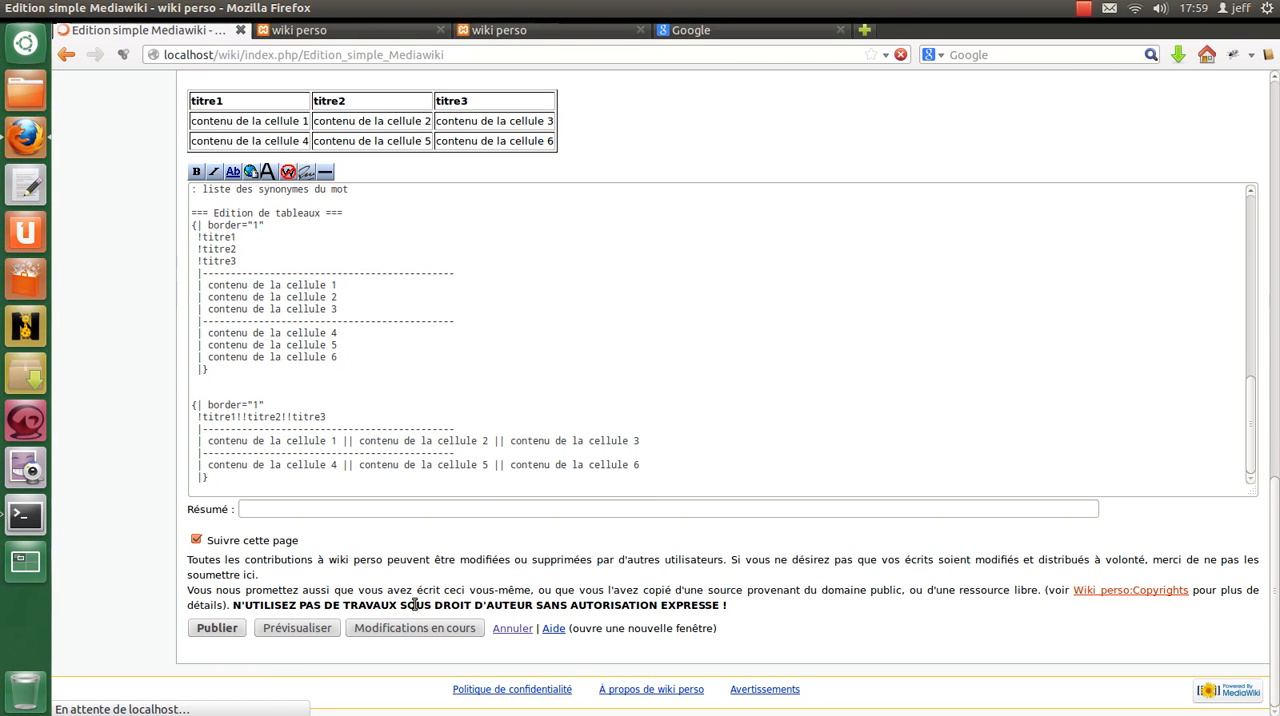
scroll(388, 442, down, 8)
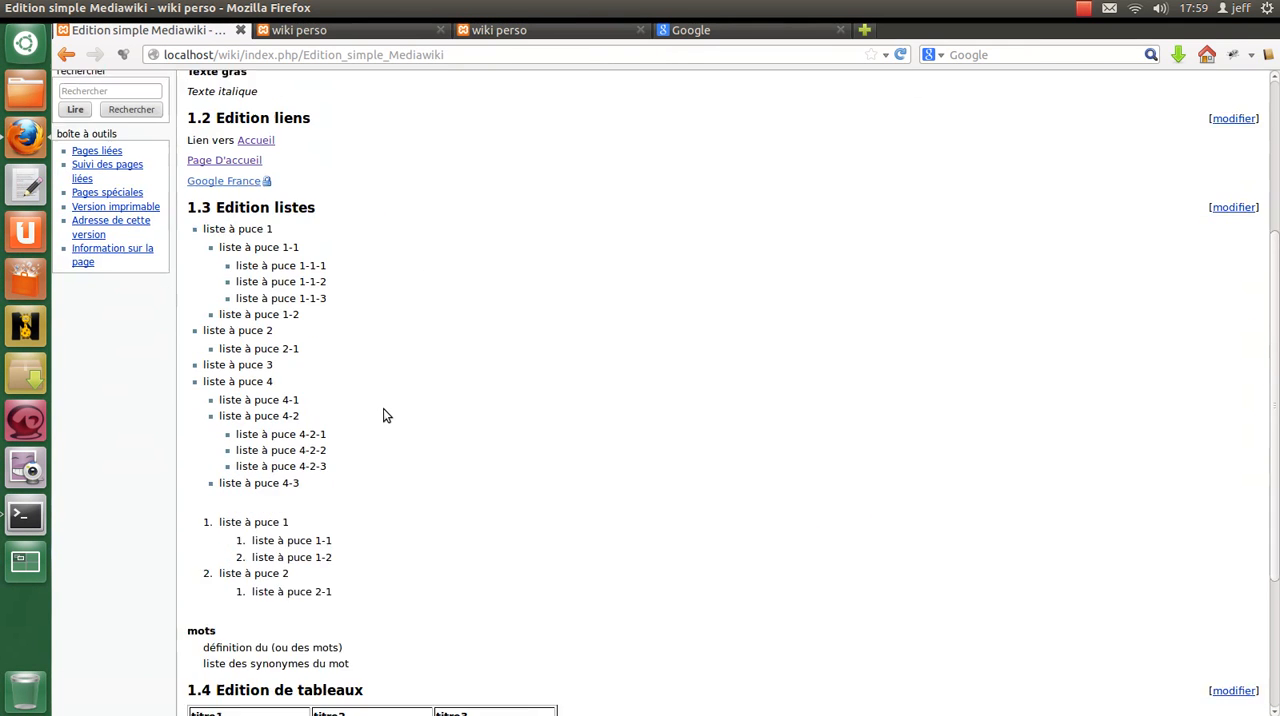
scroll(383, 413, up, 8)
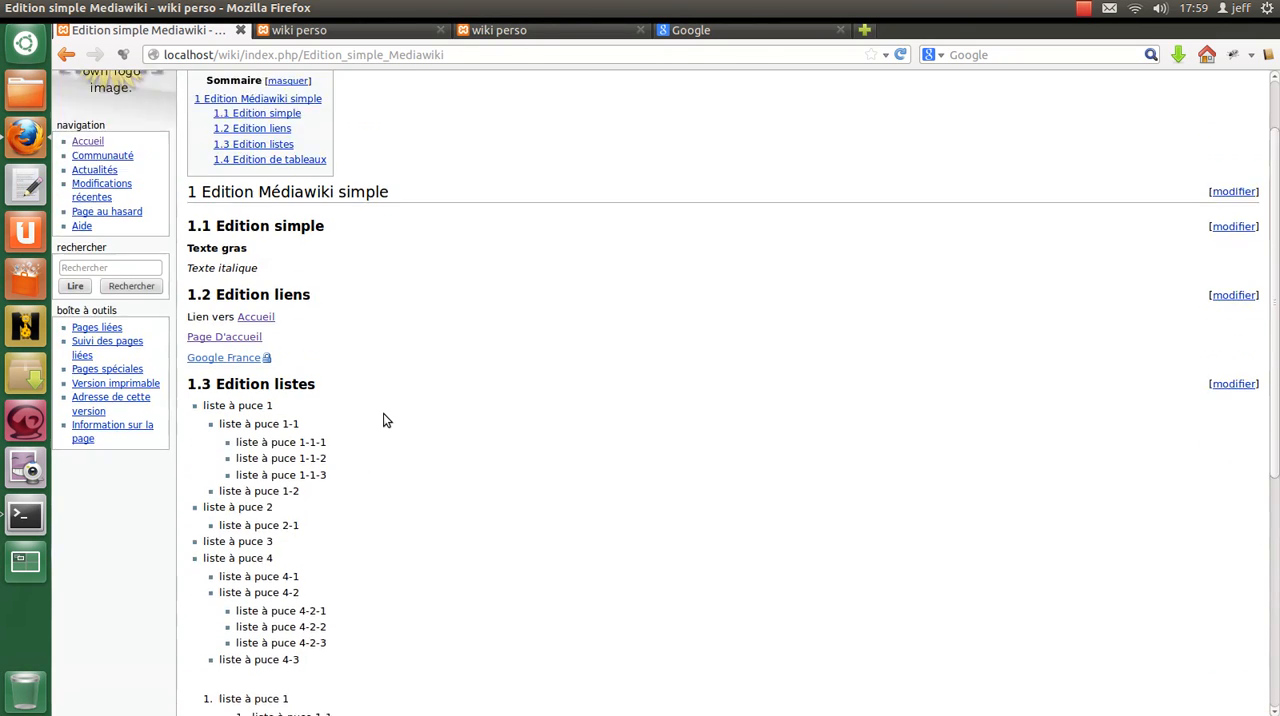
scroll(355, 272, down, 3)
scroll(358, 278, down, 5)
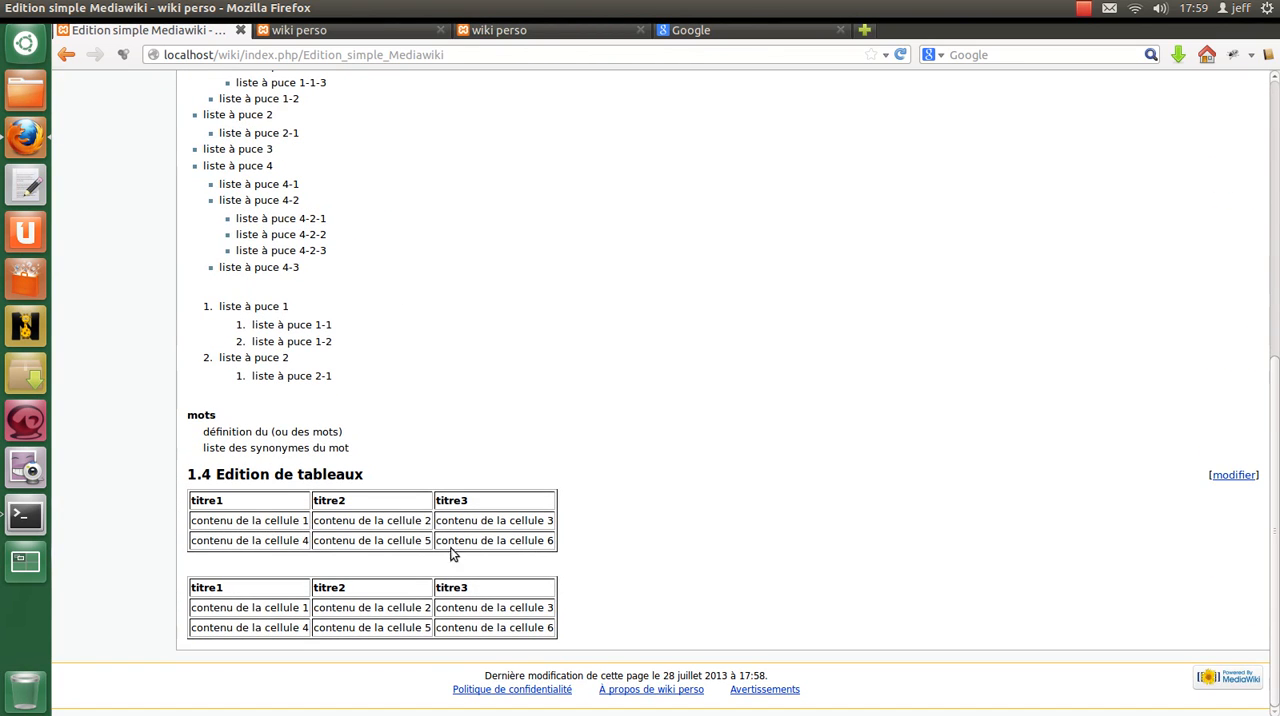
scroll(392, 406, up, 6)
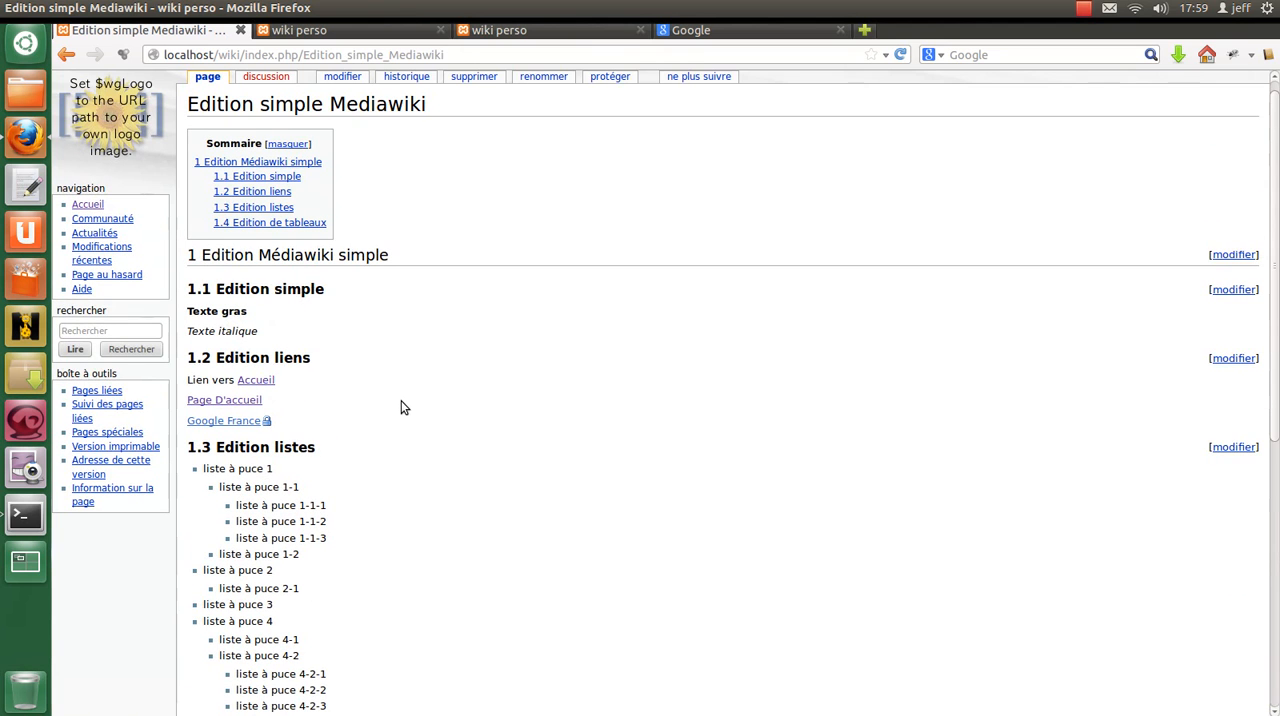
scroll(403, 407, up, 1)
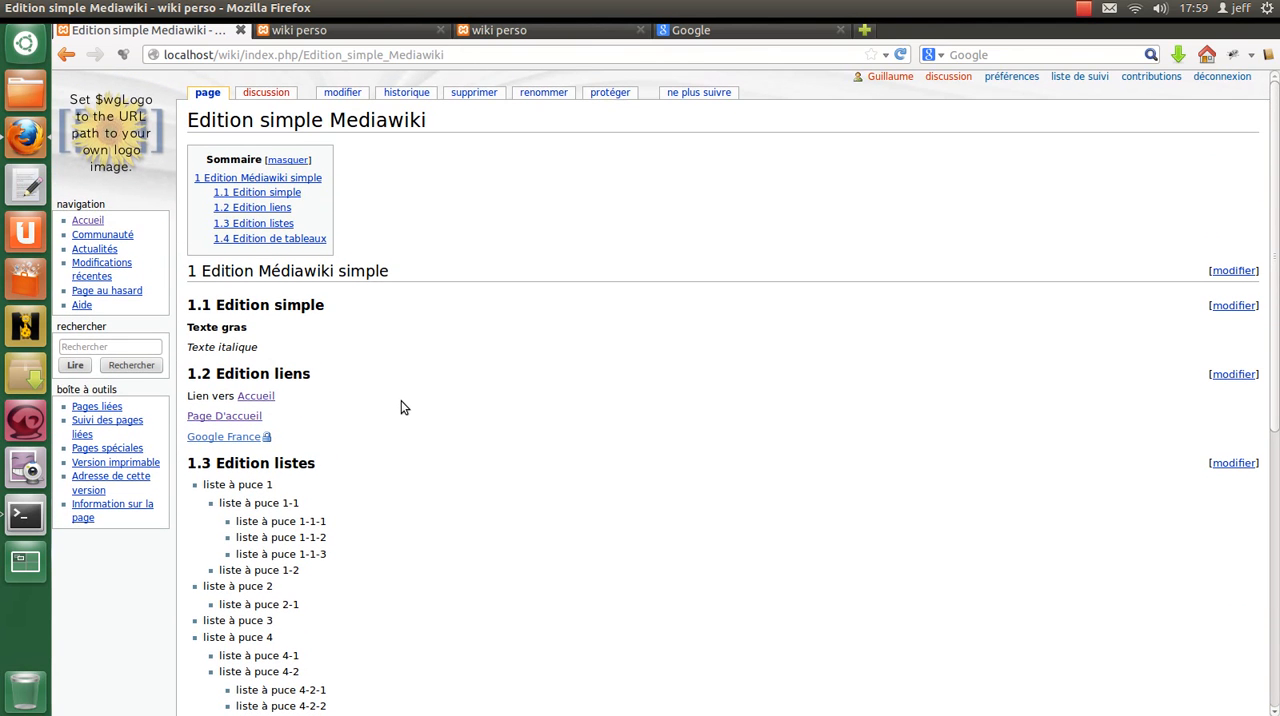